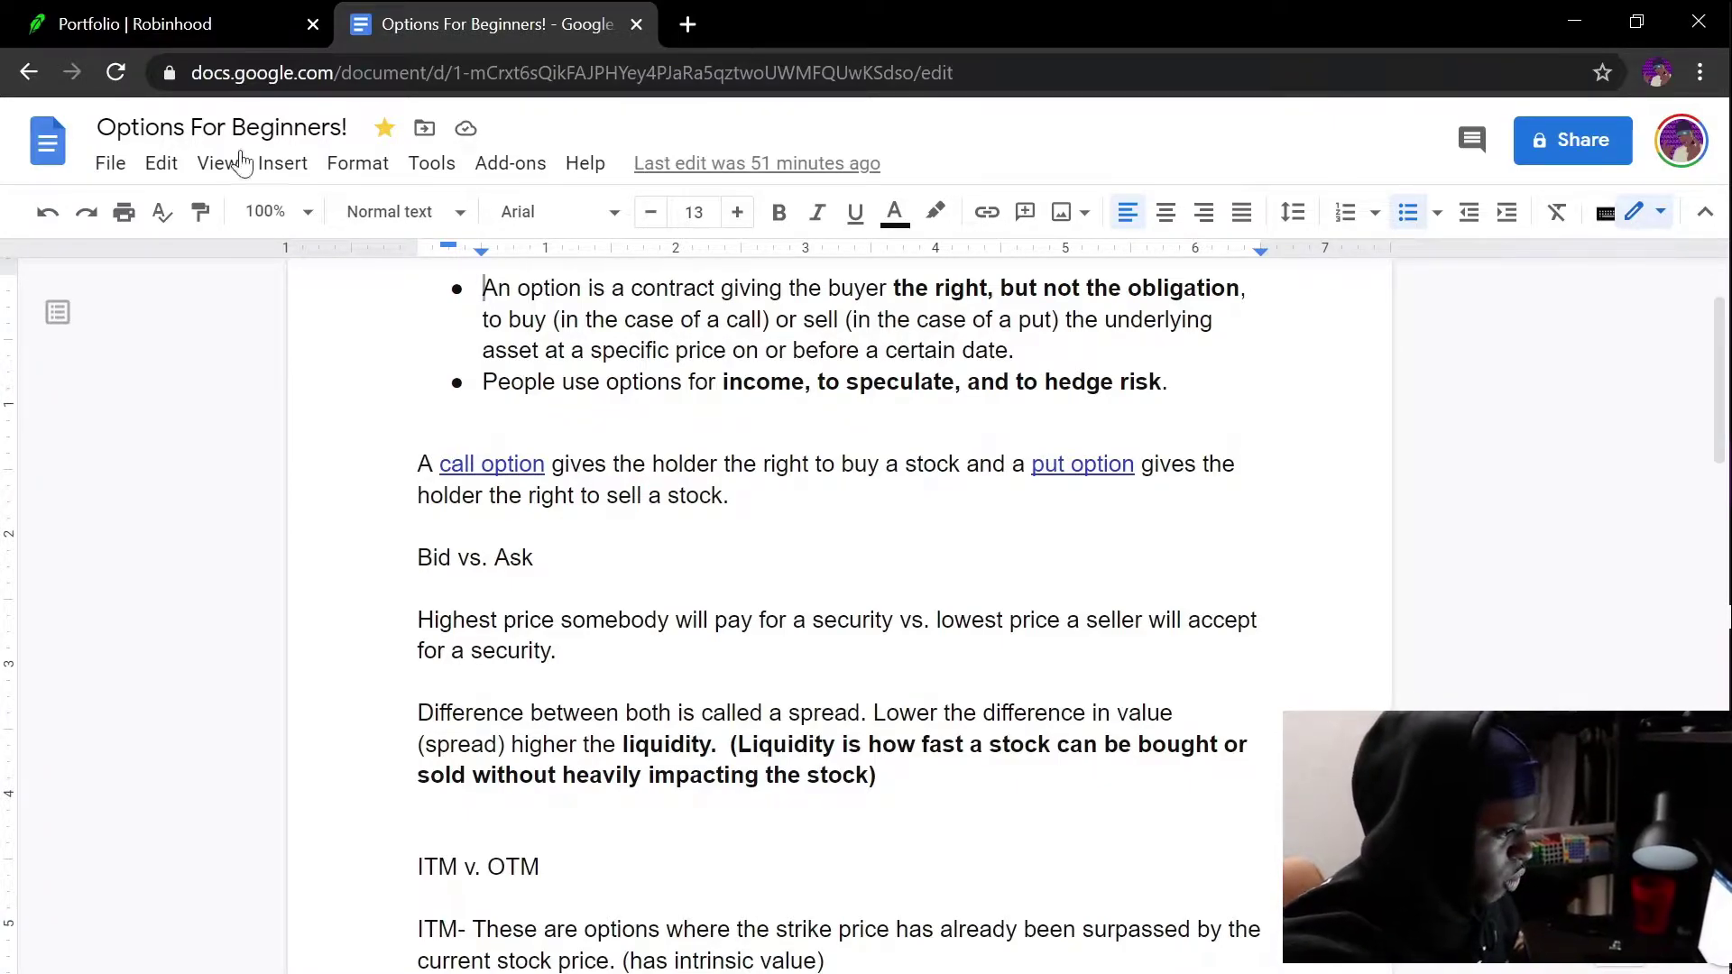
Step: Switch to Webull, look up the ticker gme and open the GameStop stock page in a maximized window
mouse_move(1723, 388)
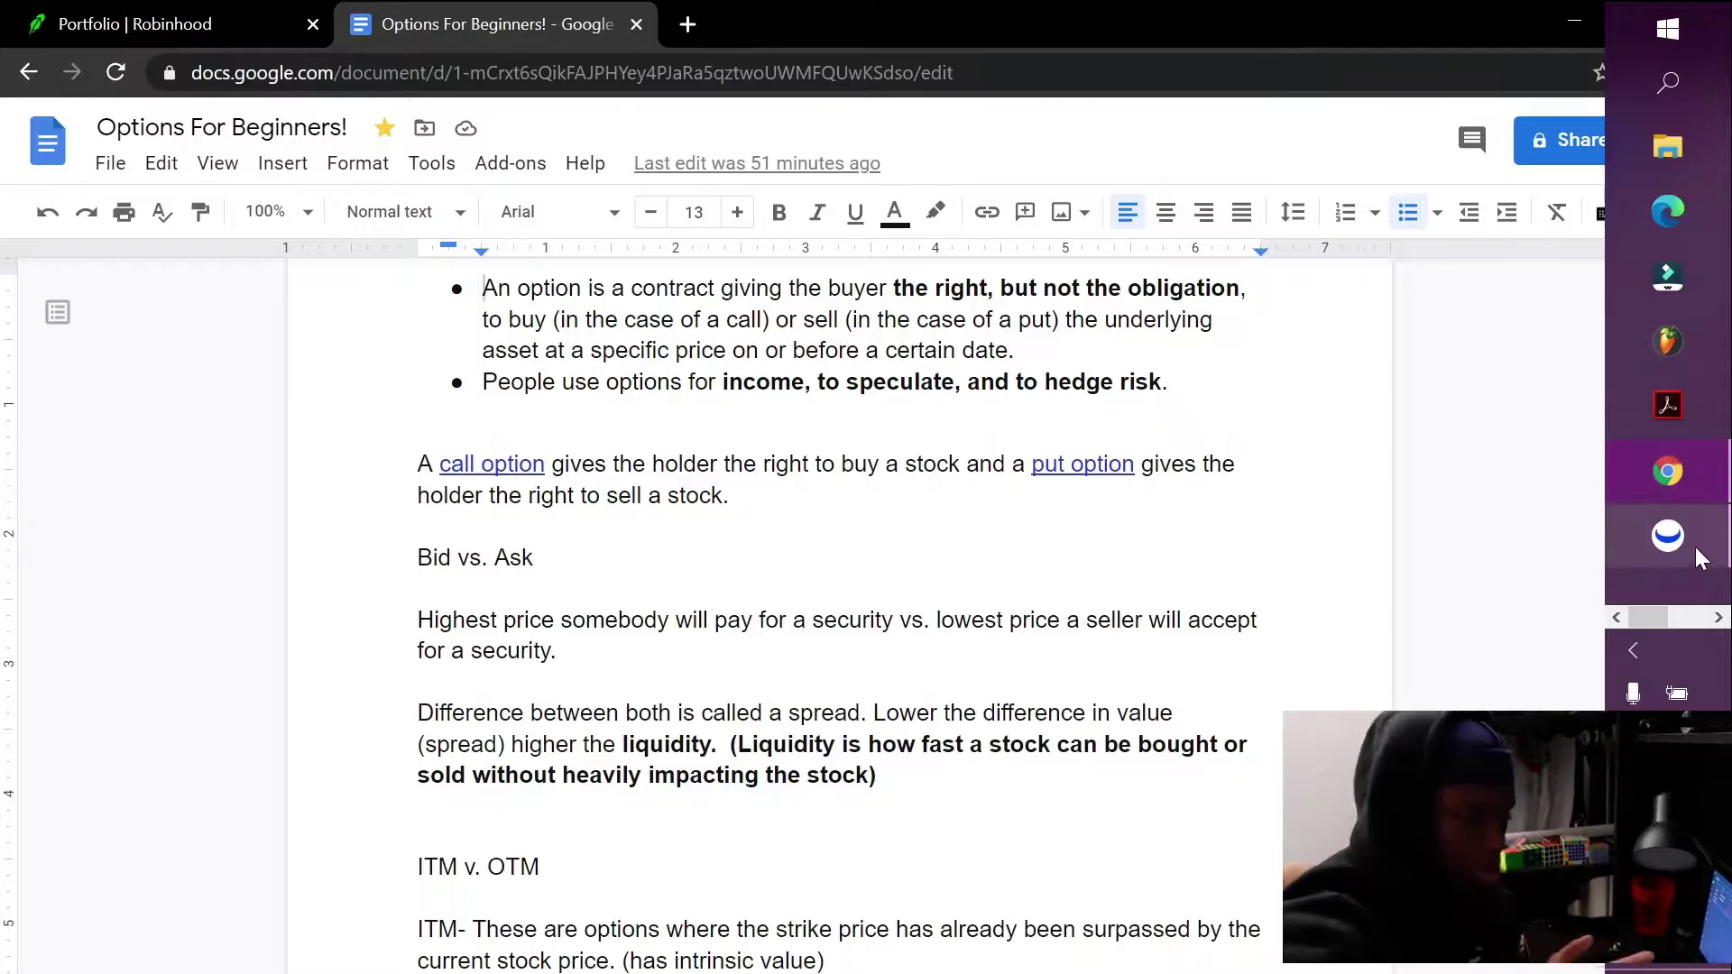
left_click(1697, 552)
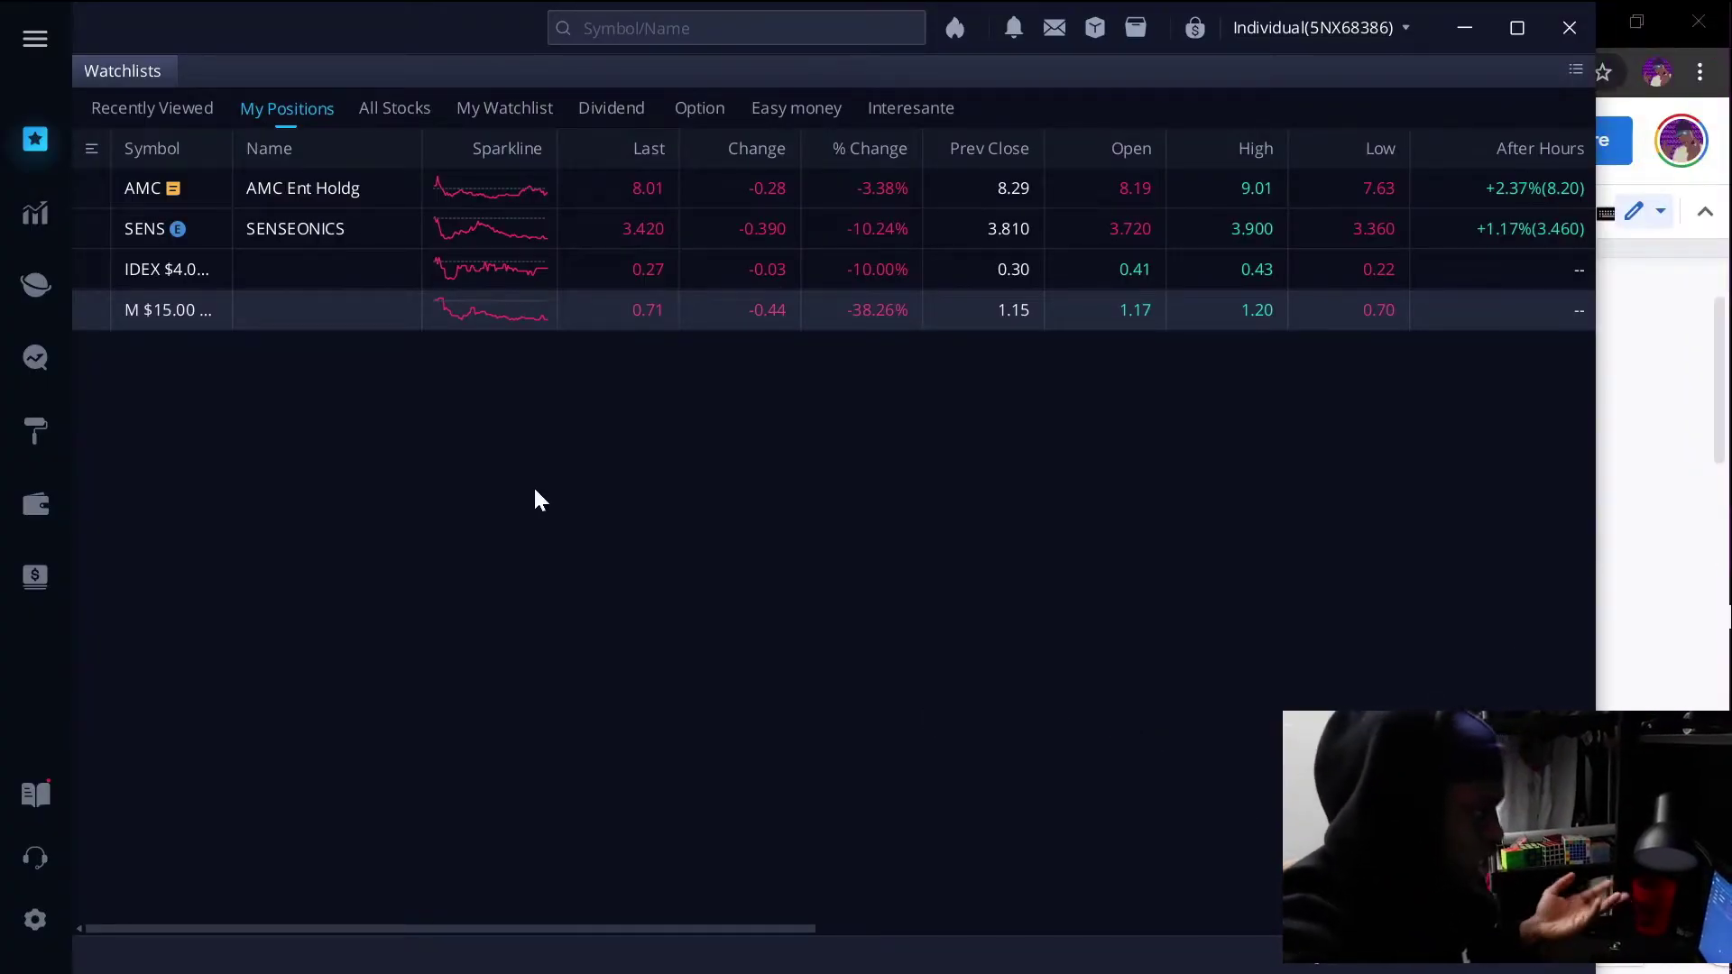
left_click(677, 27)
type("gma")
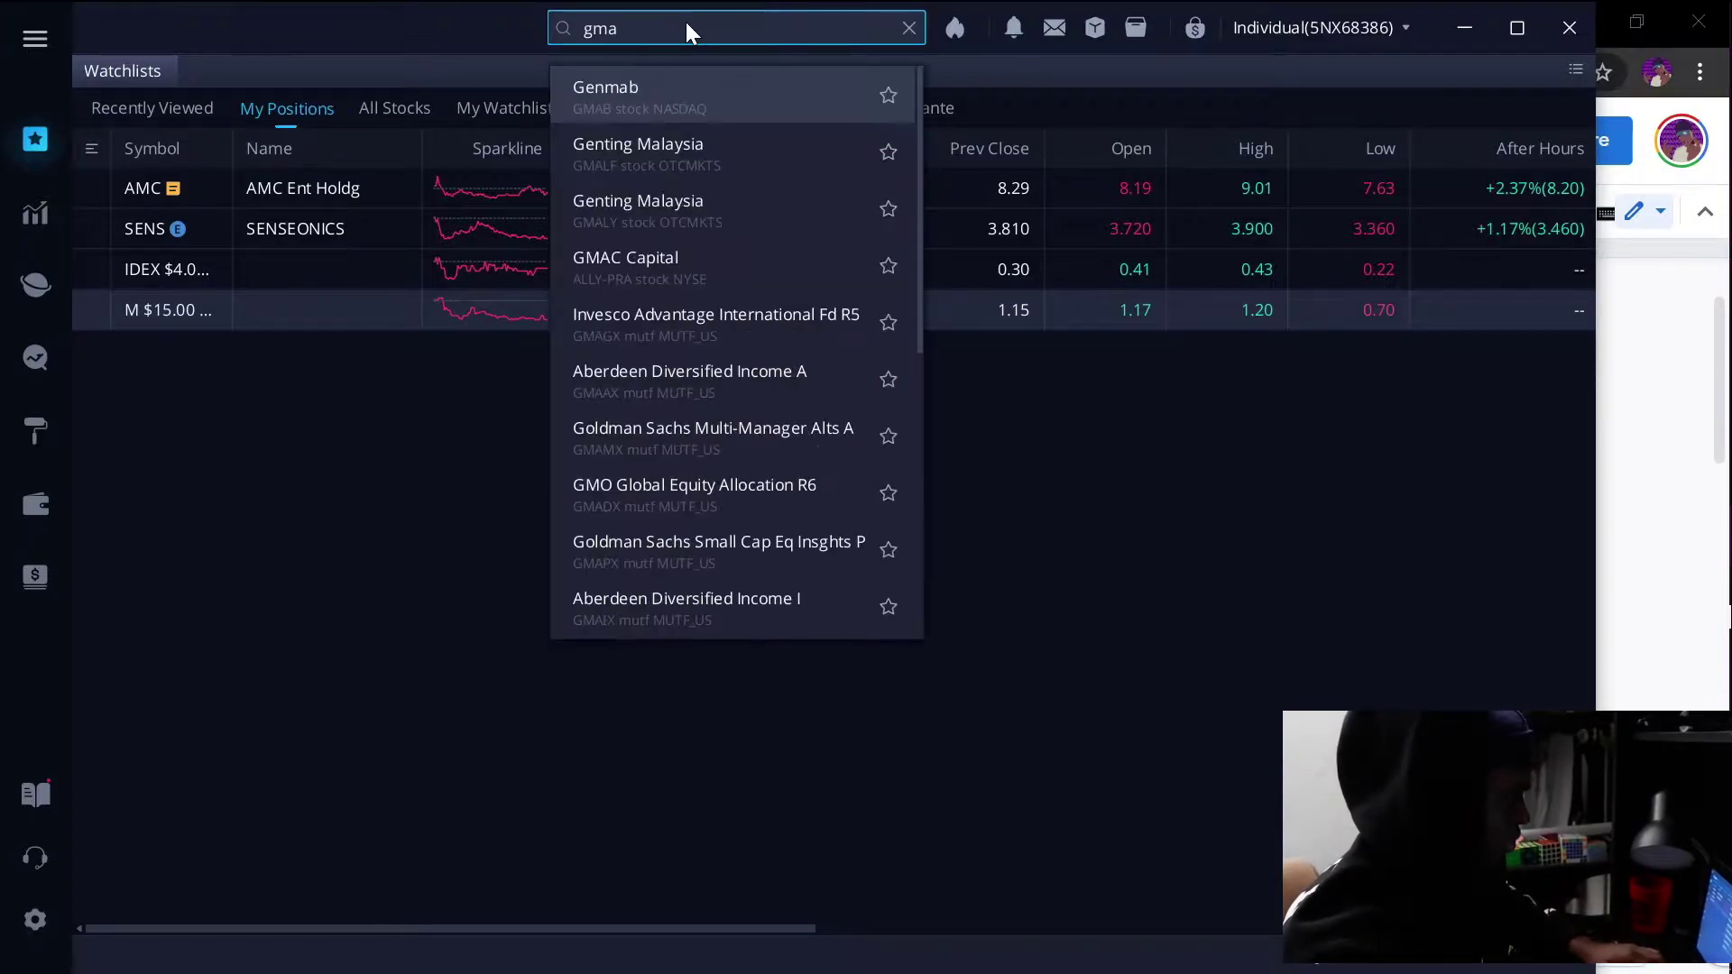
key("BackSpace")
key("BackSpace")
type("me")
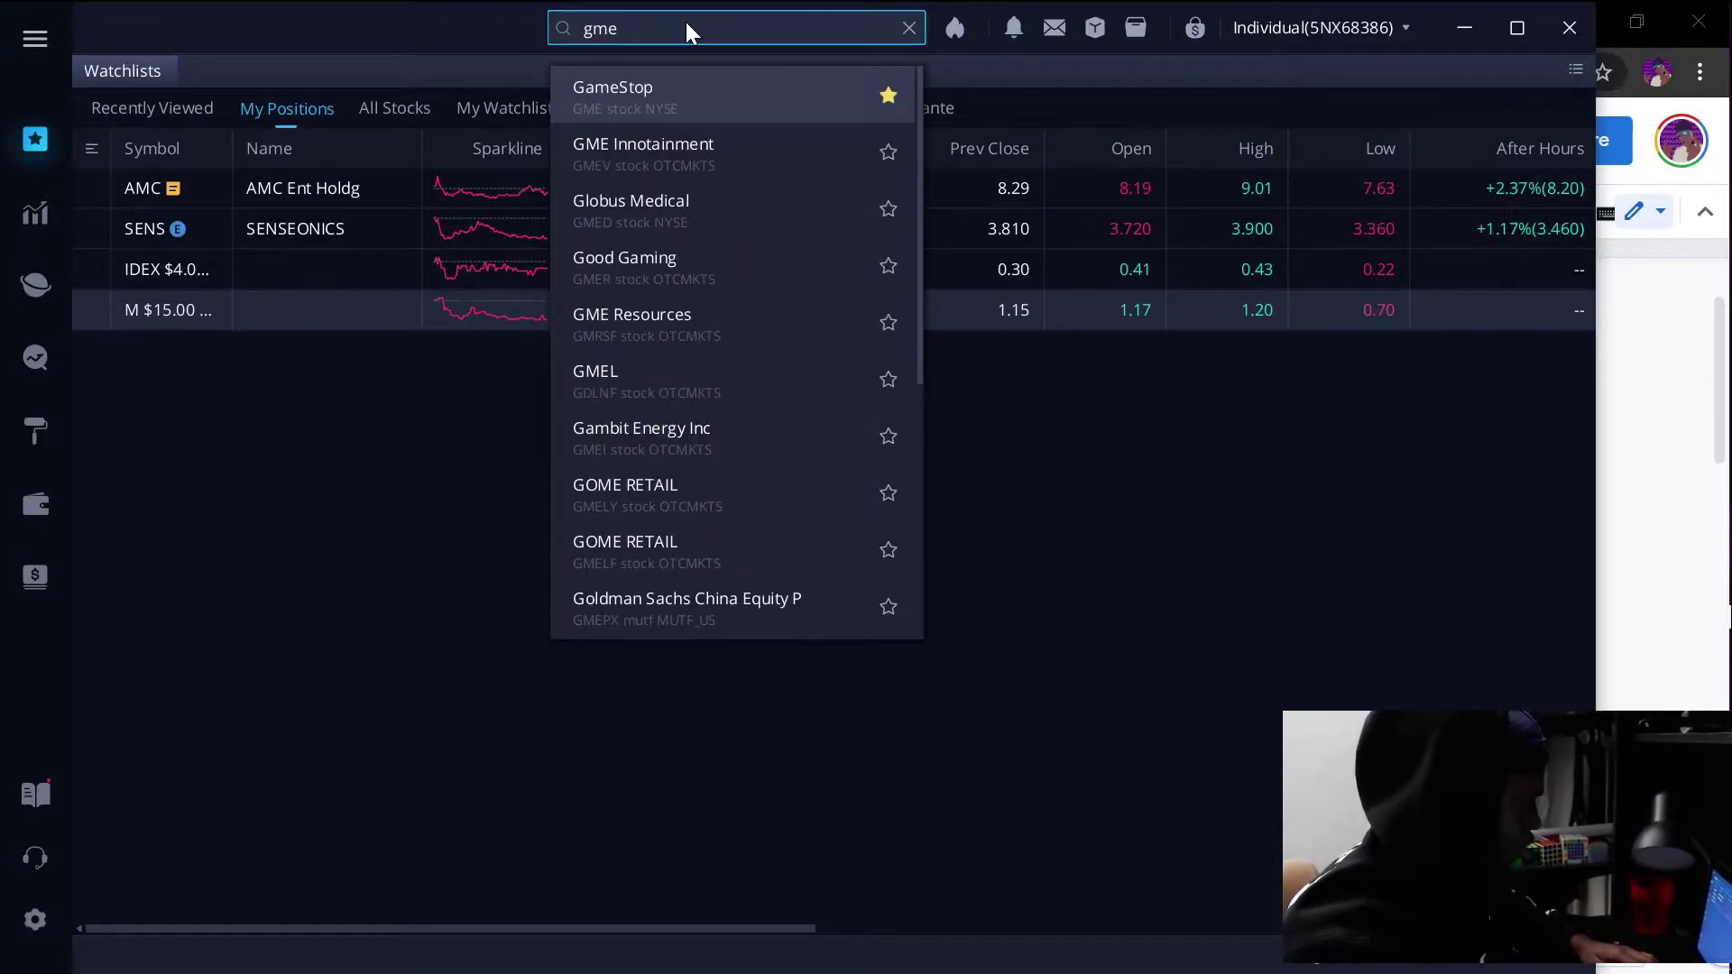
left_click(644, 83)
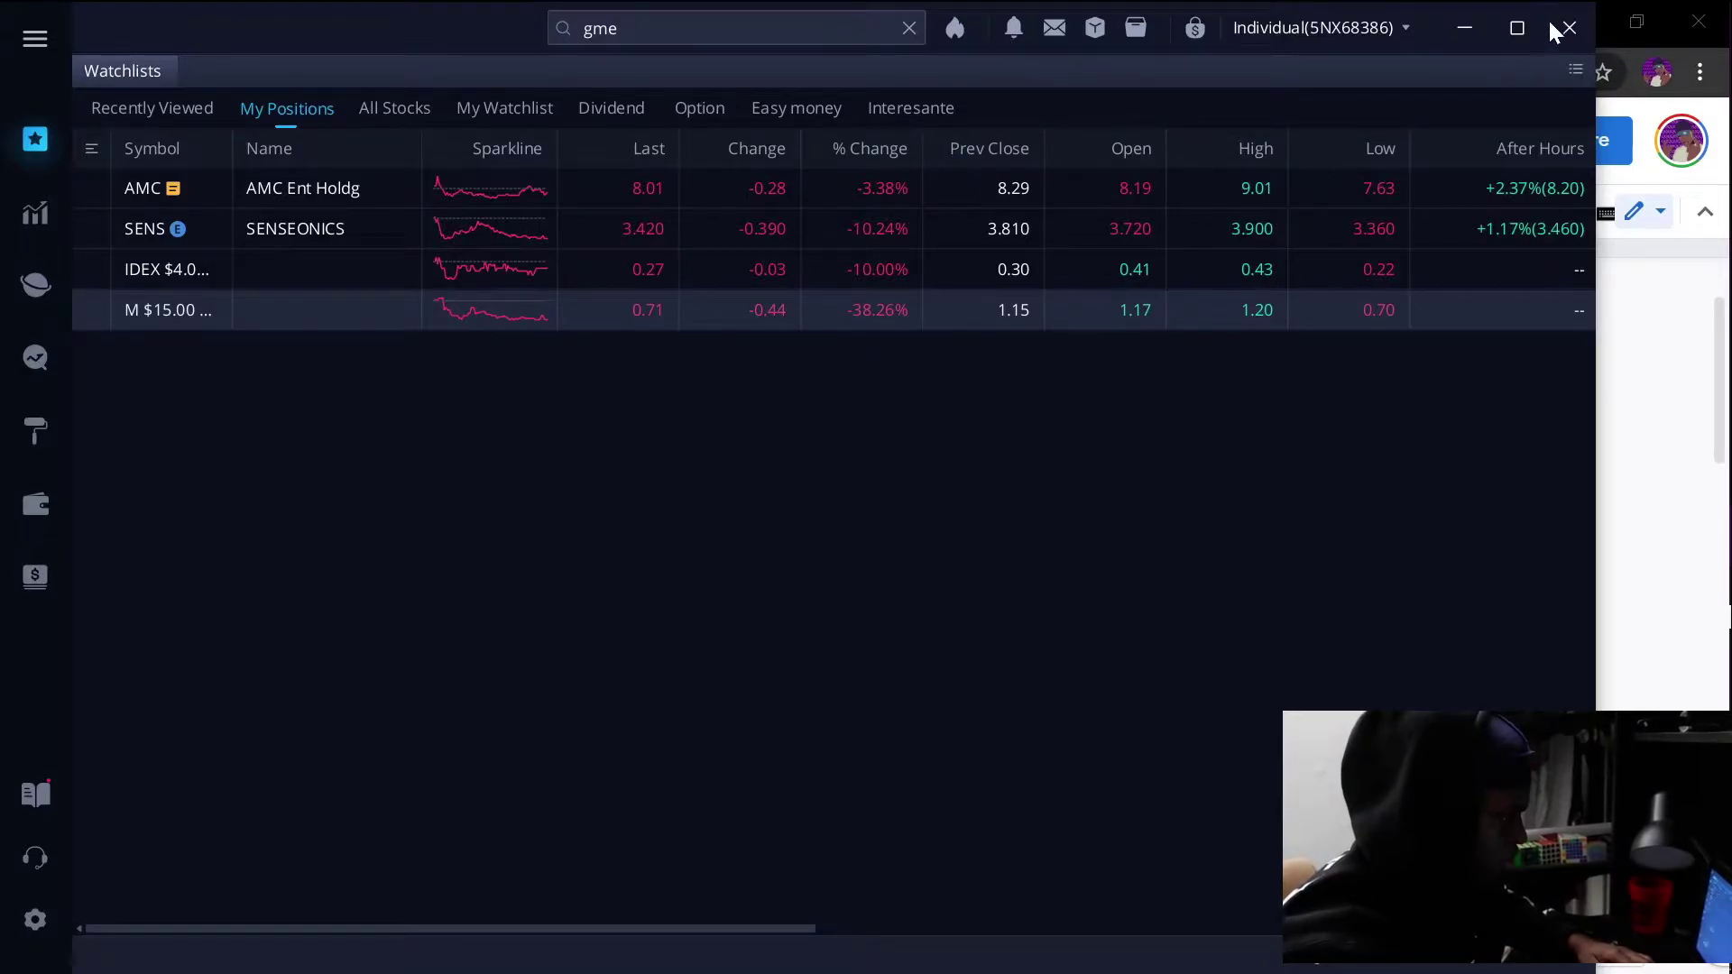
left_click(1521, 28)
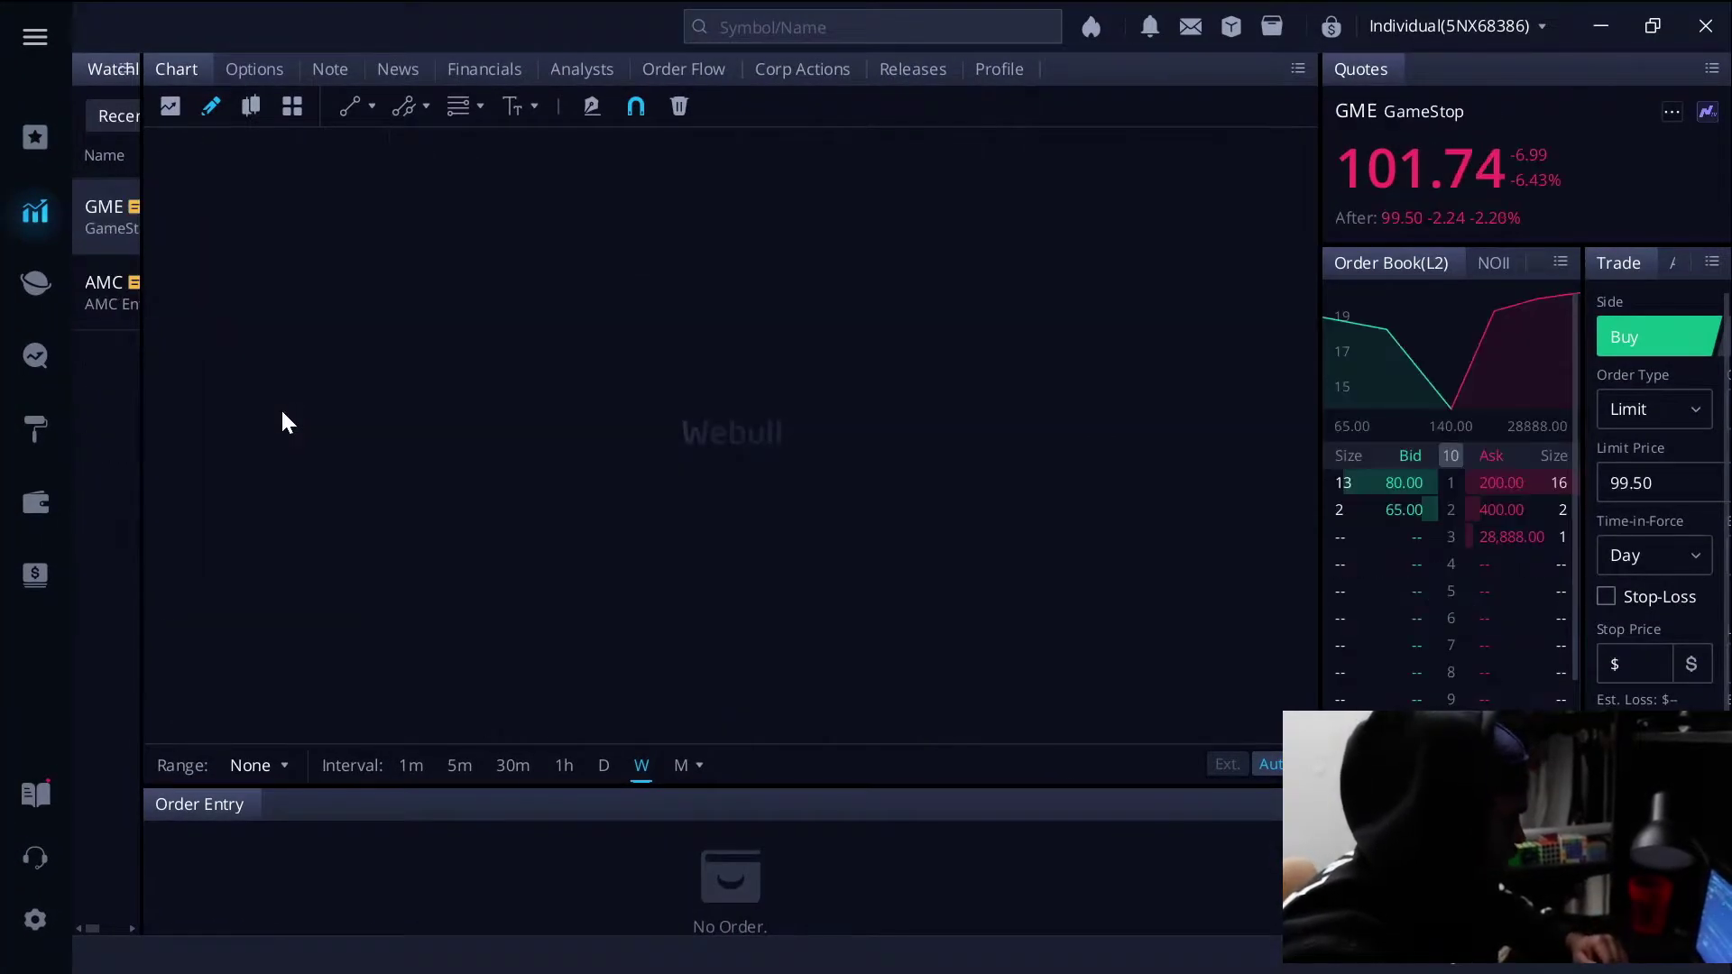
Step: Open GameStop's options chain and show only the calls for the 05 Mar 21 expiration
left_click(250, 79)
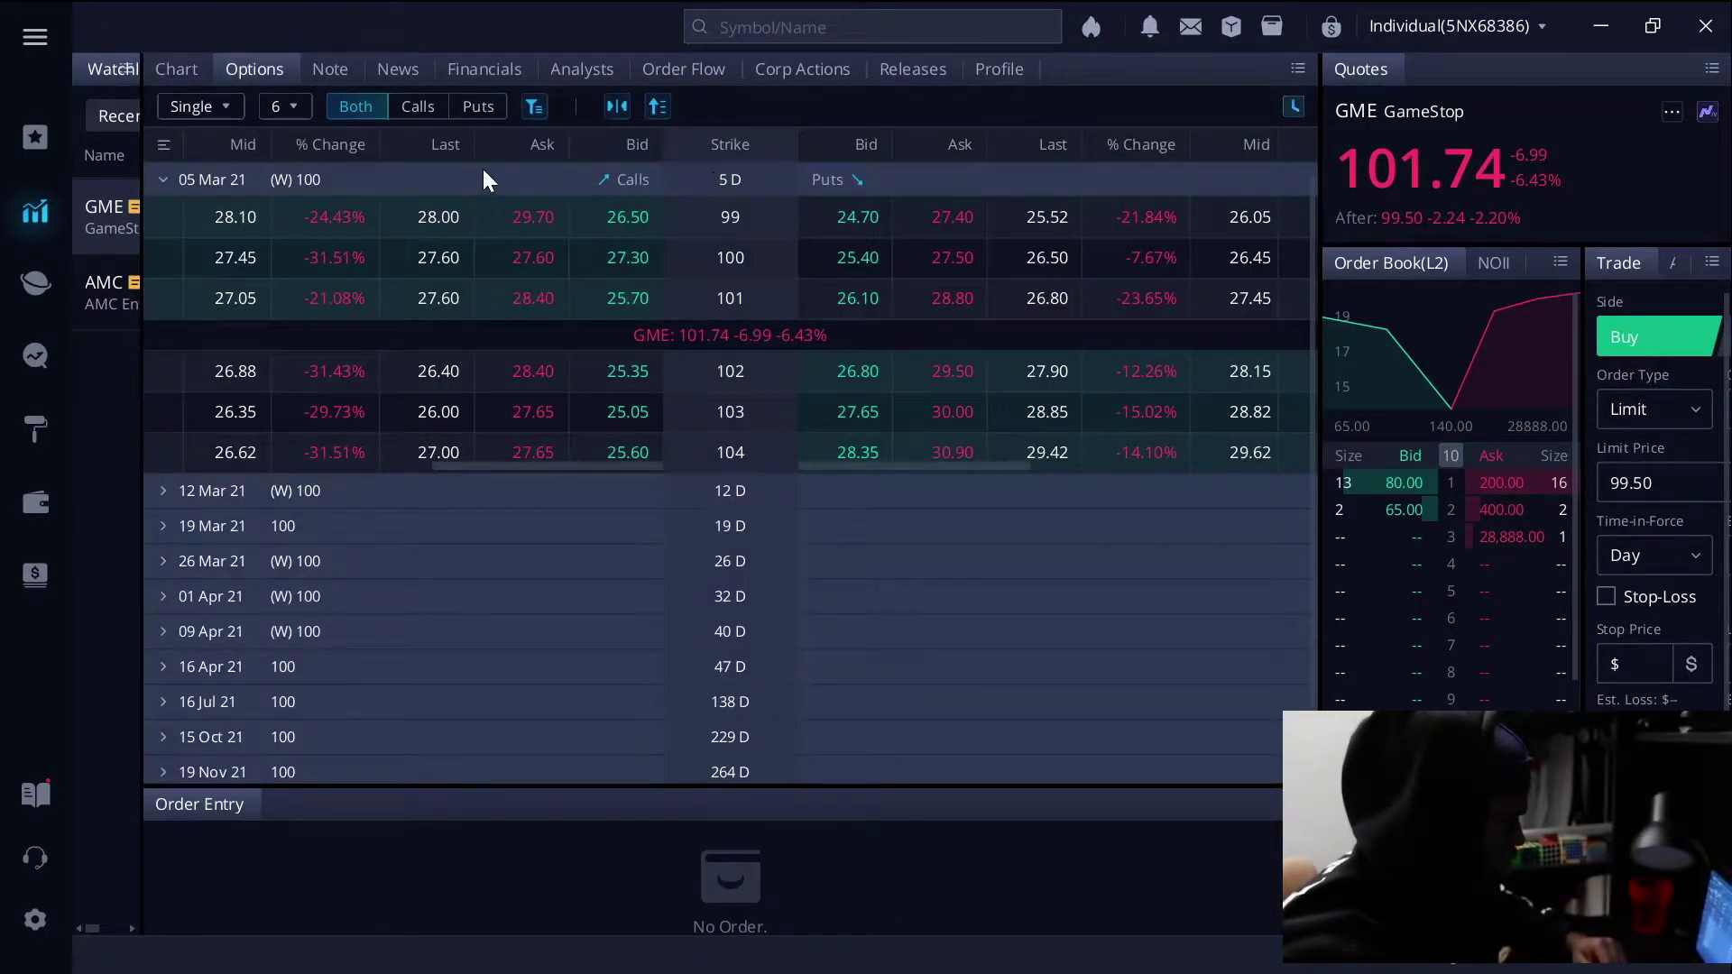
left_click(164, 181)
left_click(166, 181)
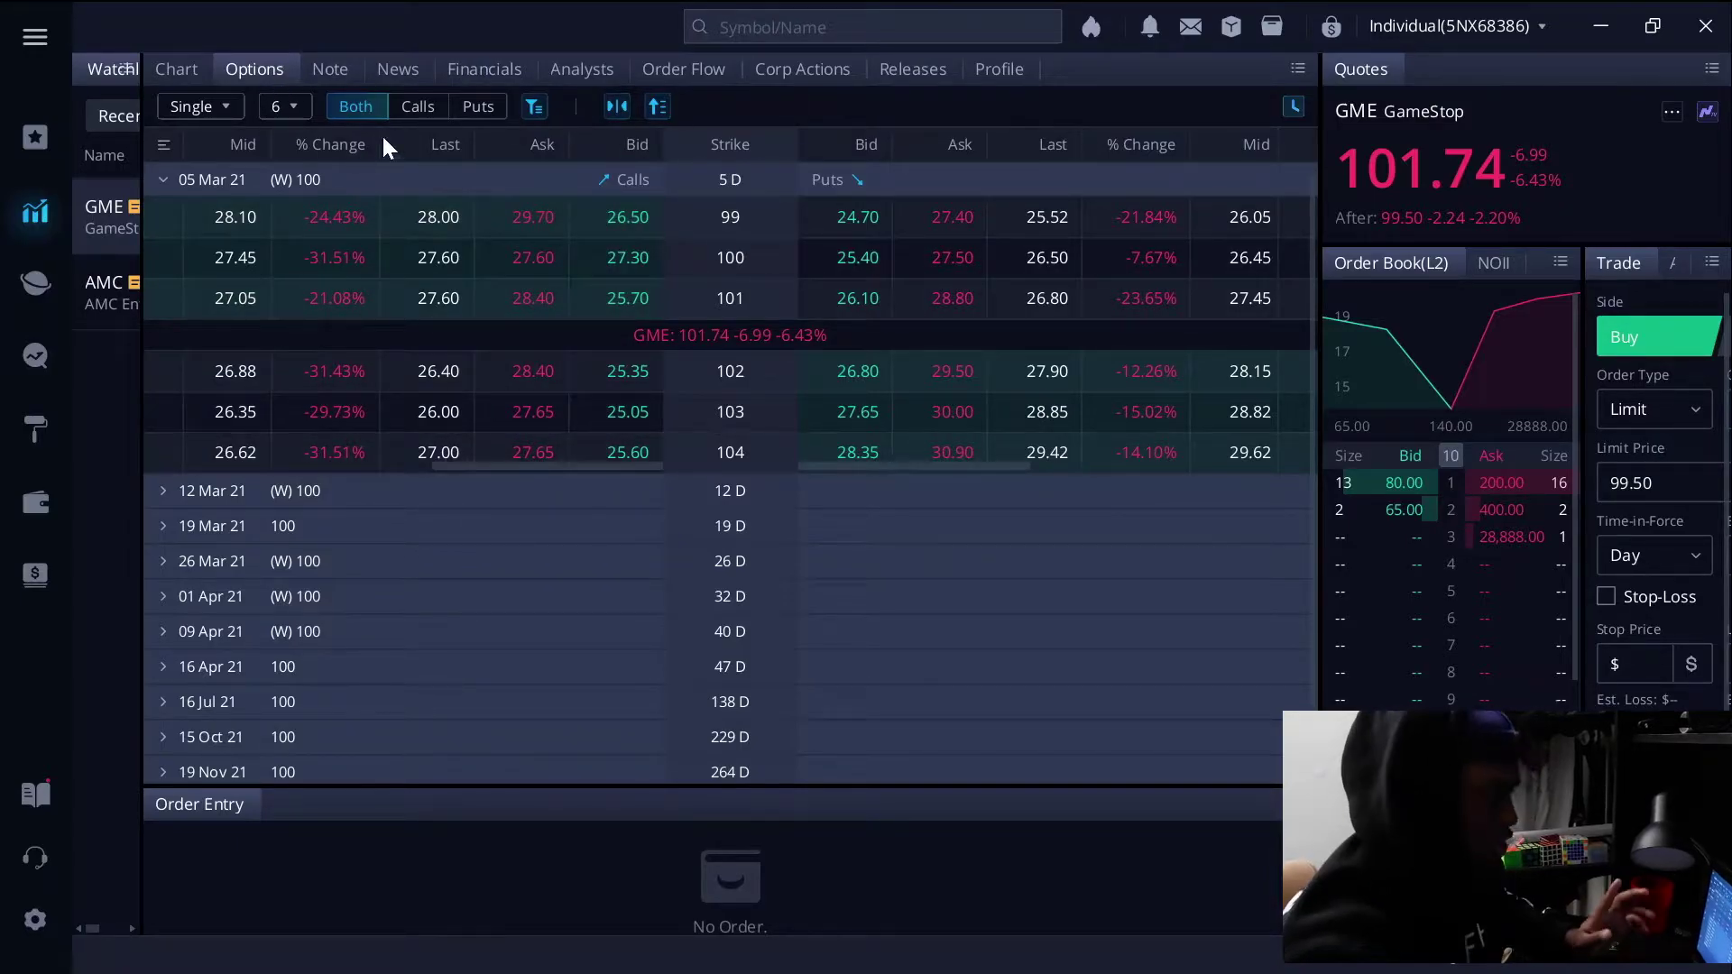
left_click(407, 107)
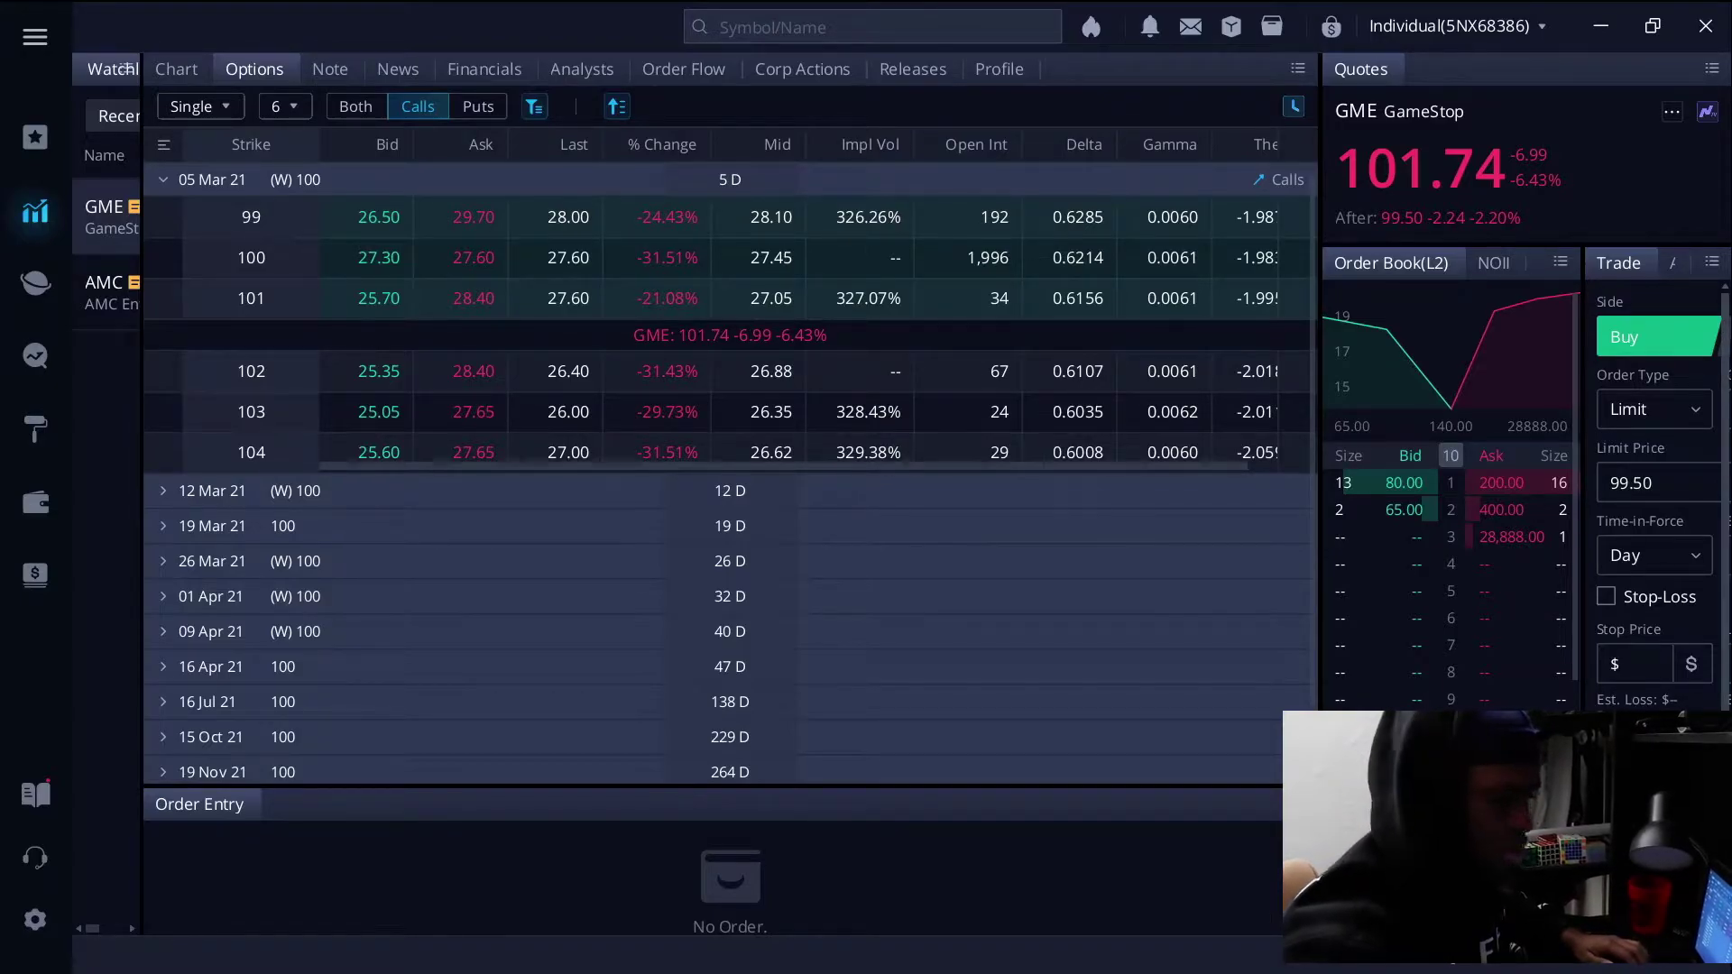
Step: Switch to the Options For Beginners! document in Chrome and review the Bid vs. Ask notes
key("super")
left_click(1687, 476)
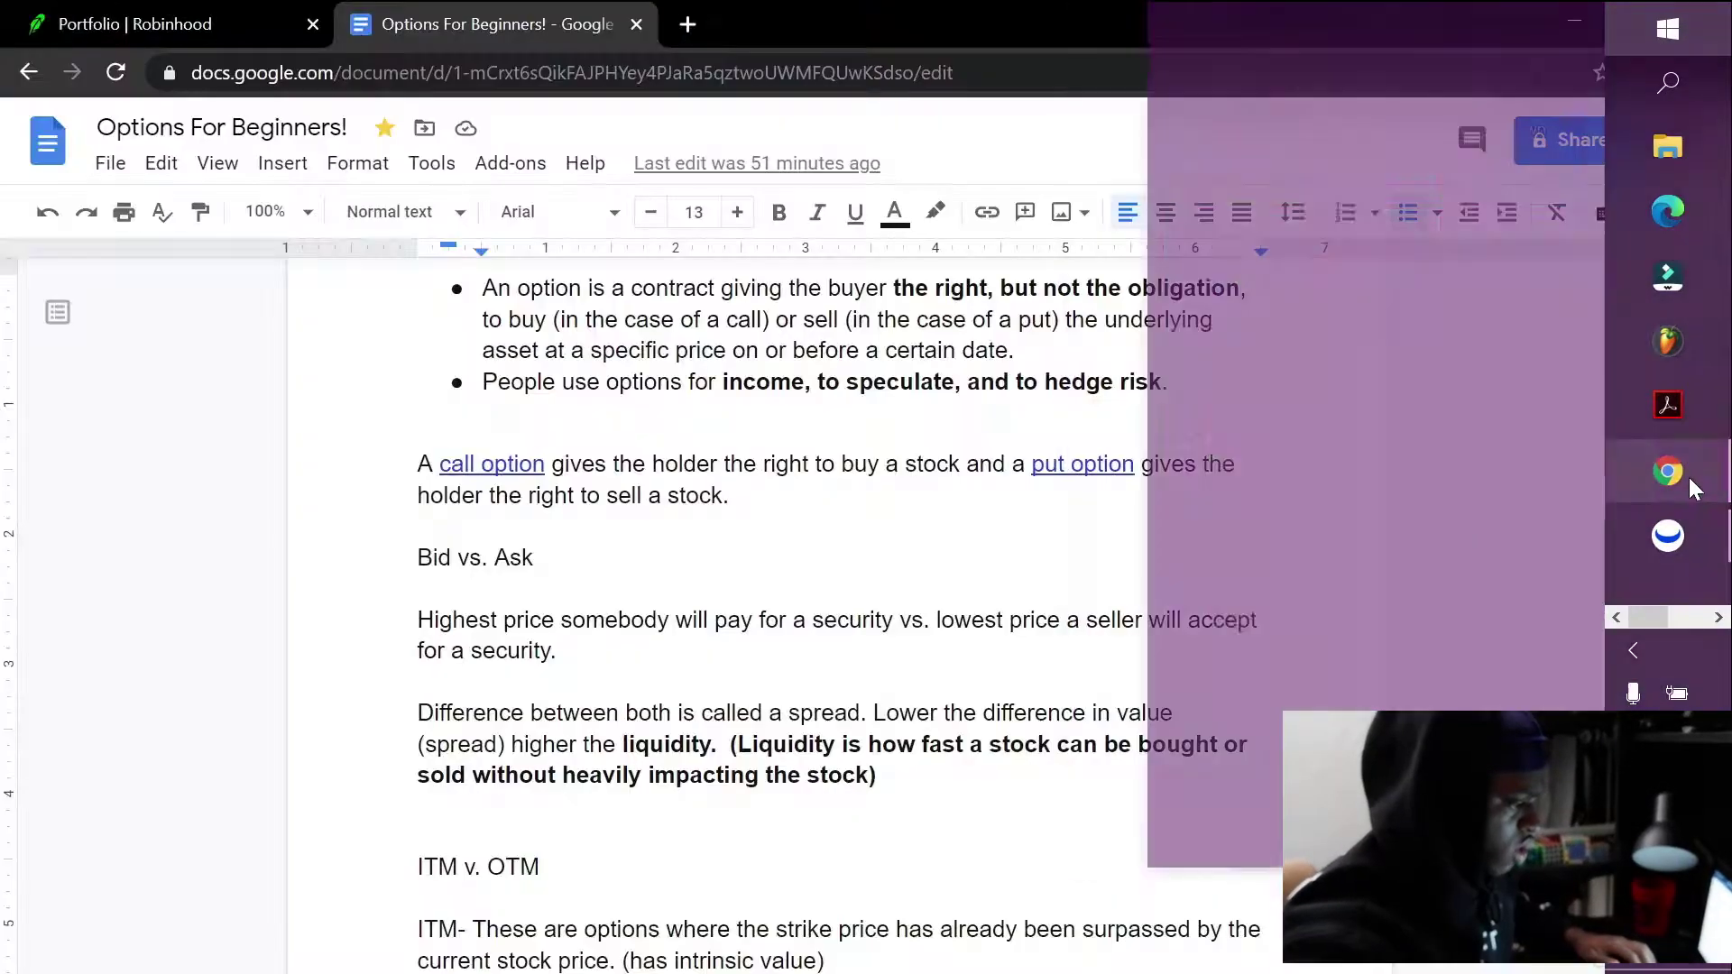
scroll(812, 604, "down", 2)
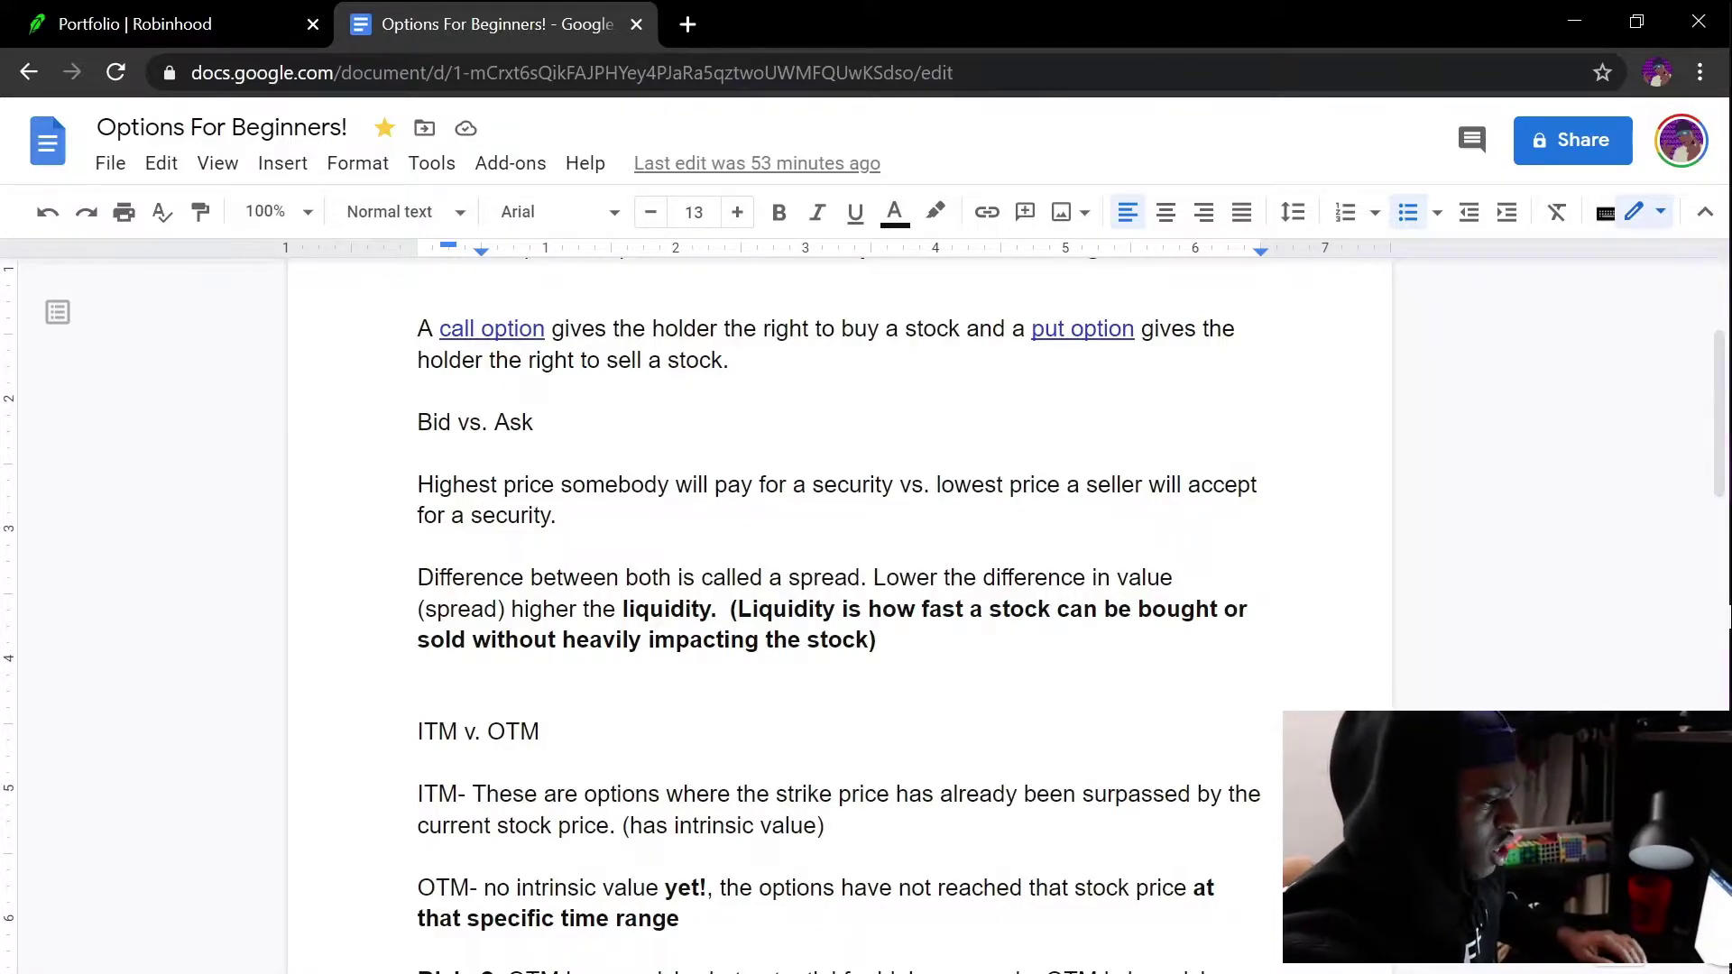
Step: Return to Webull and compare GameStop's 05 Mar 21 puts with its calls, ending on the calls
key("super")
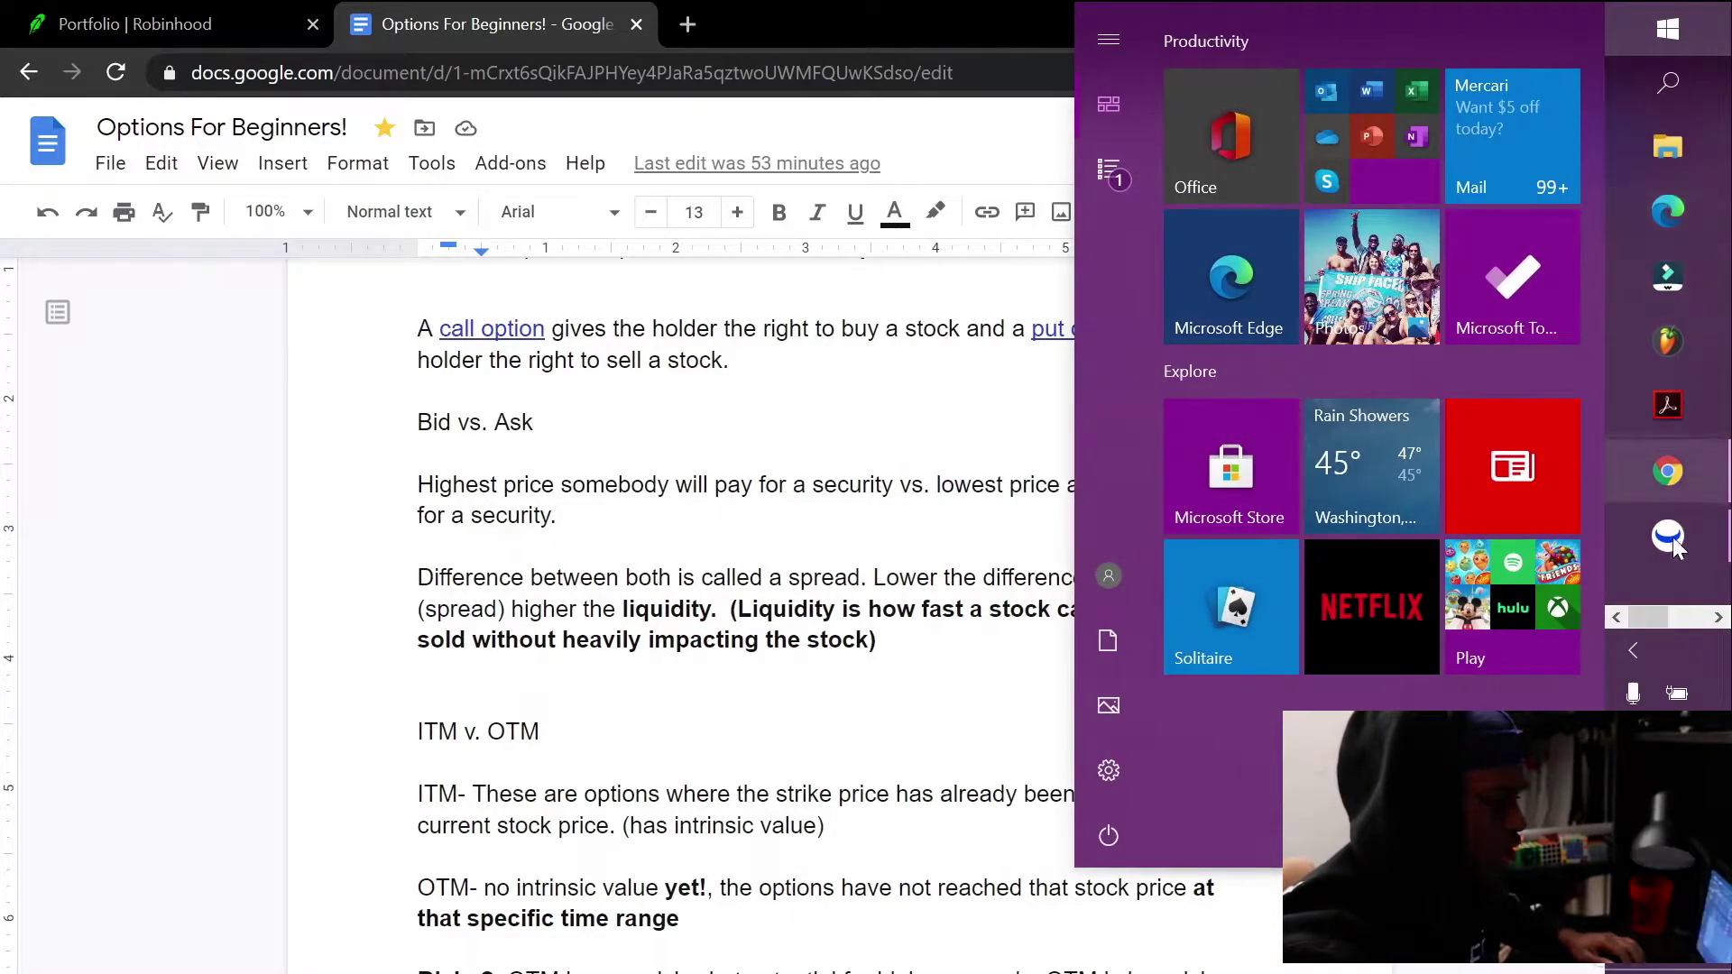
left_click(1670, 556)
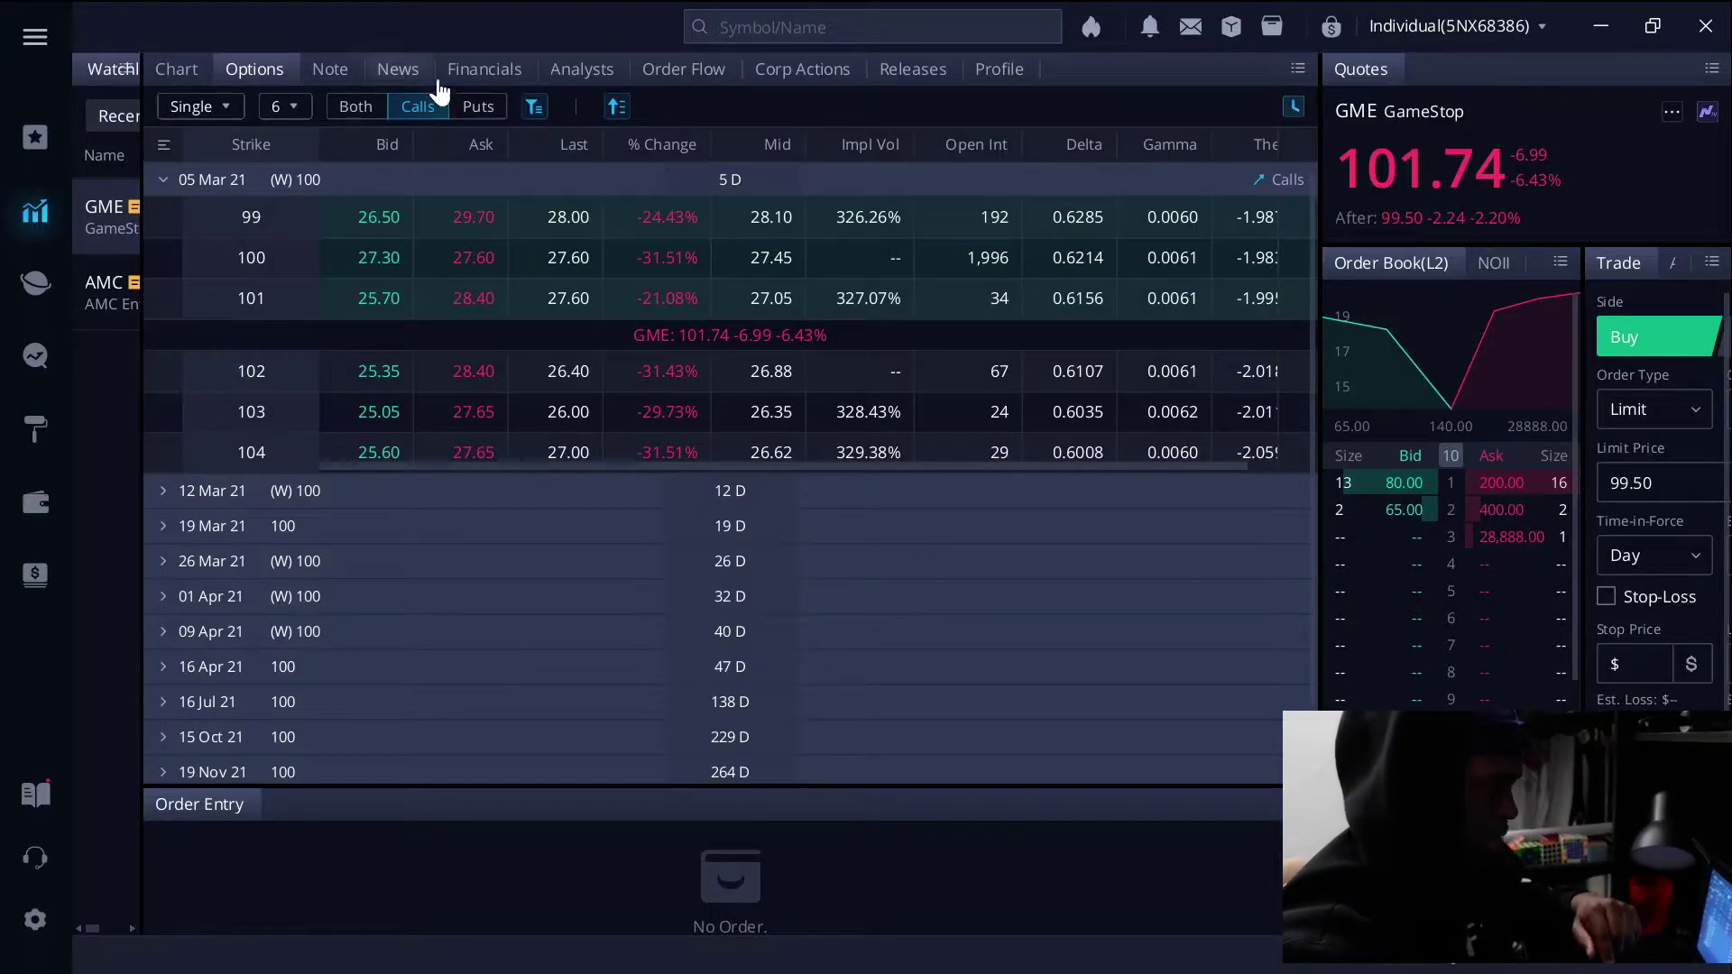
left_click(477, 110)
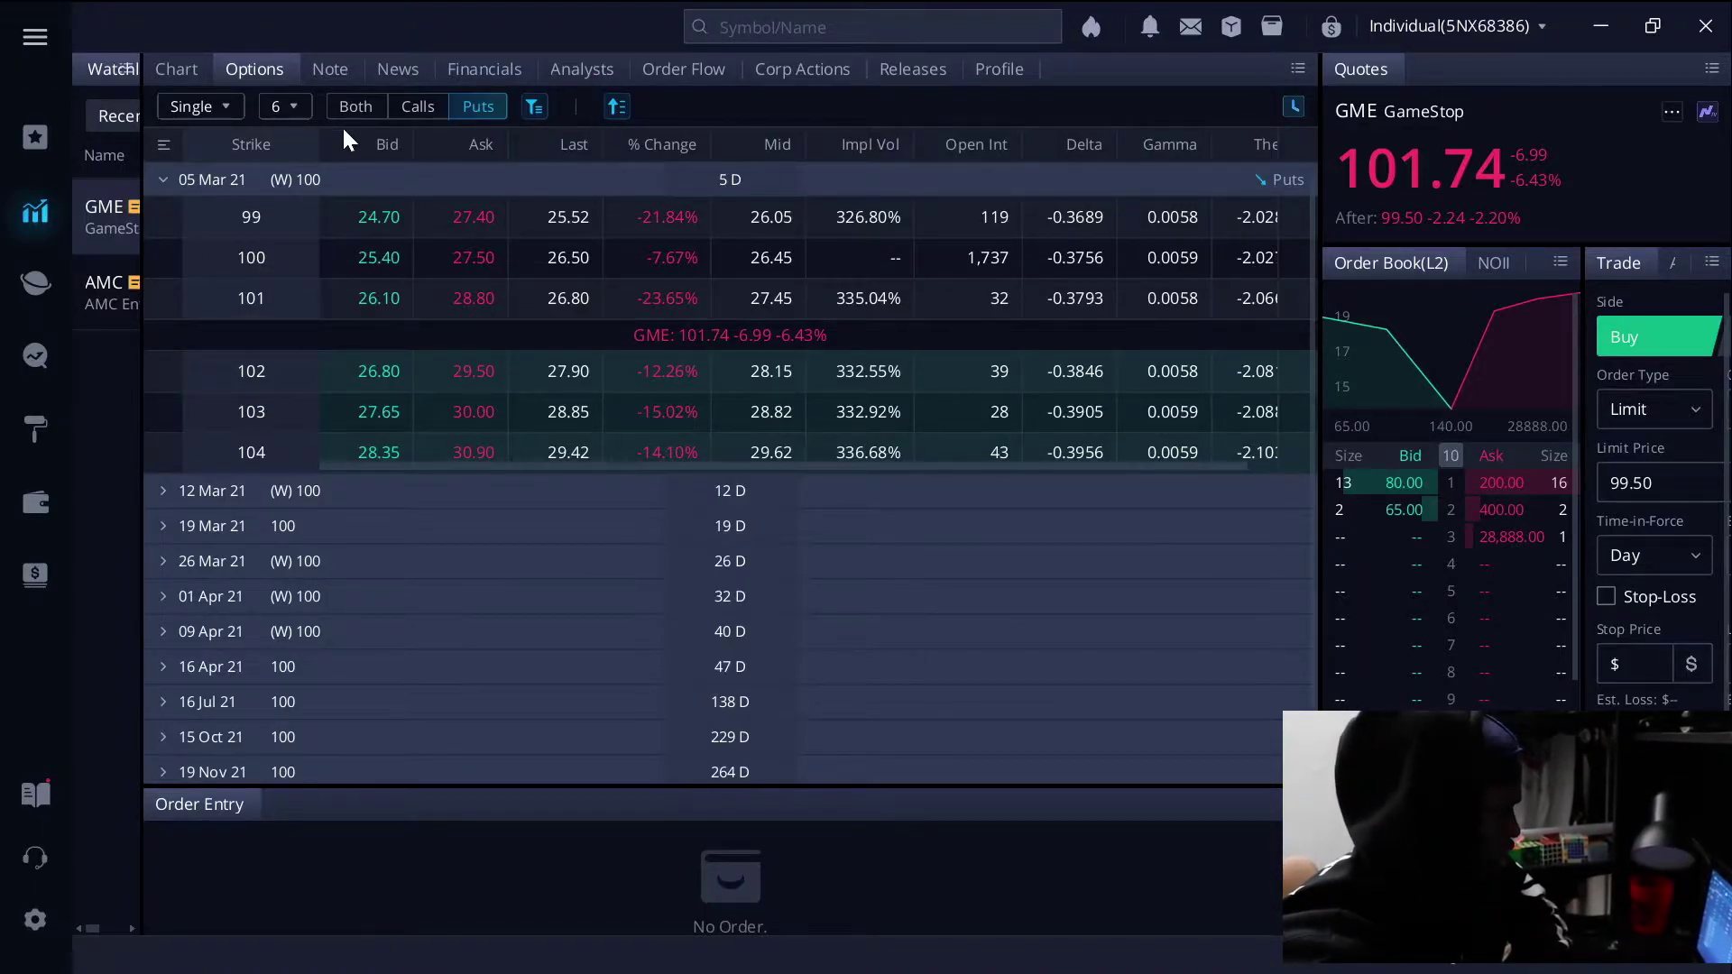
left_click(415, 108)
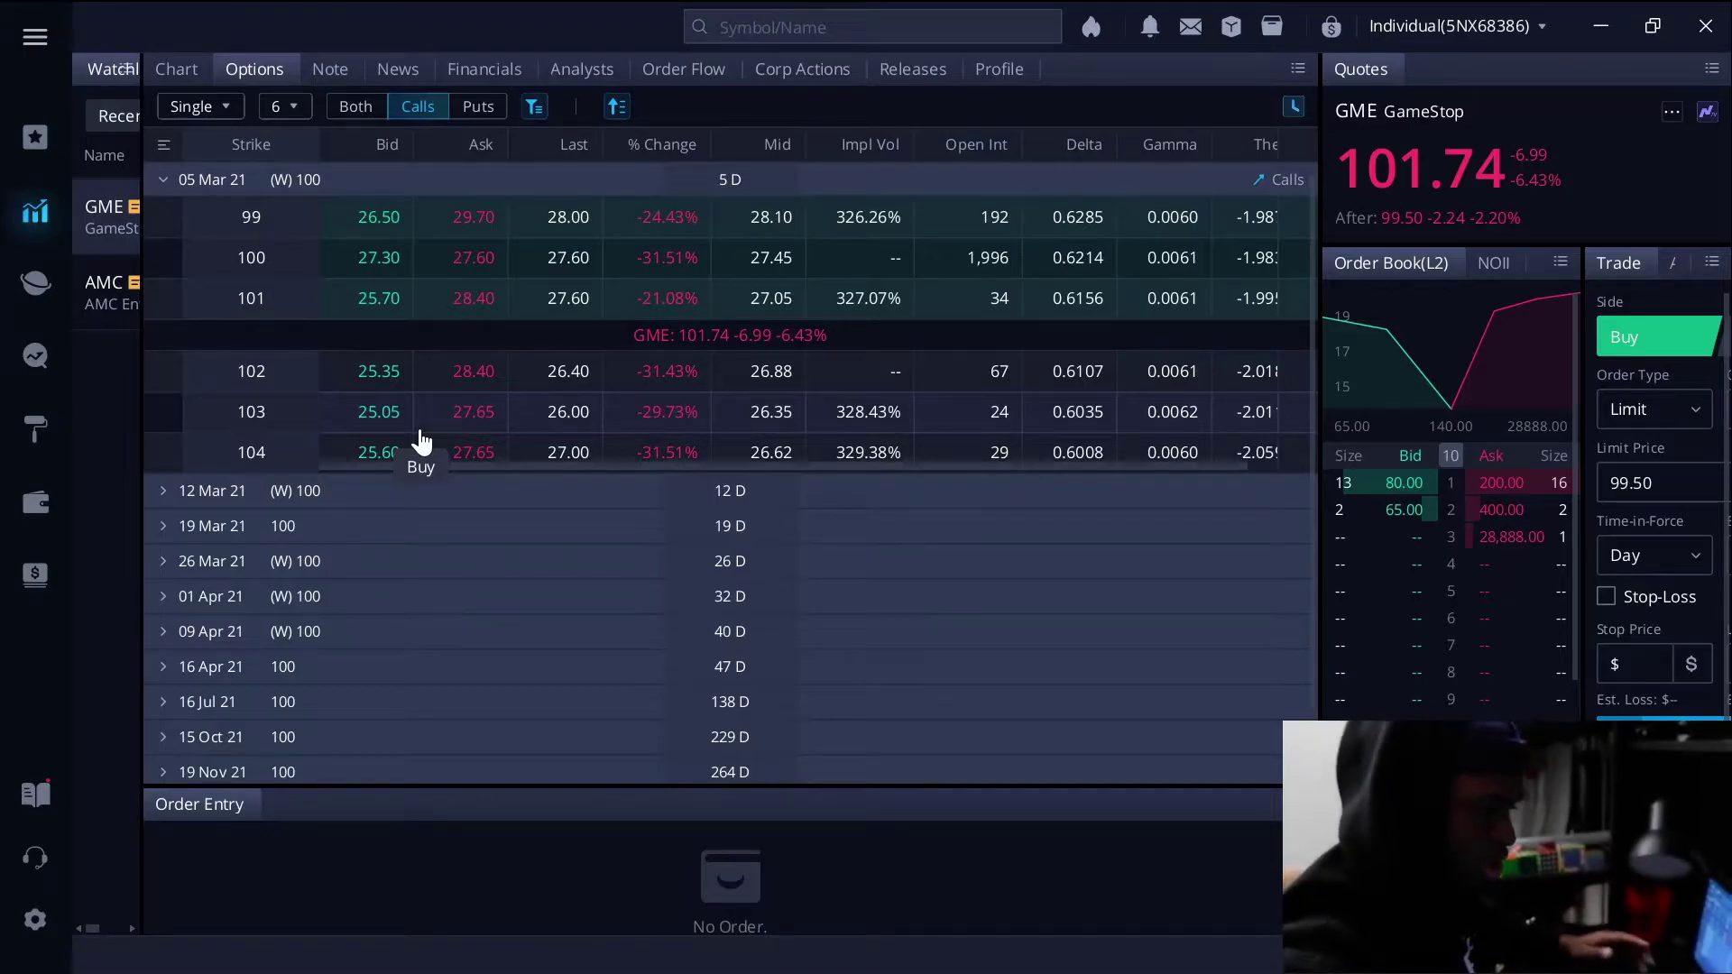
Step: Go back to the Options For Beginners! document in Chrome and review the ITM v. OTM section
key("super")
left_click(1644, 463)
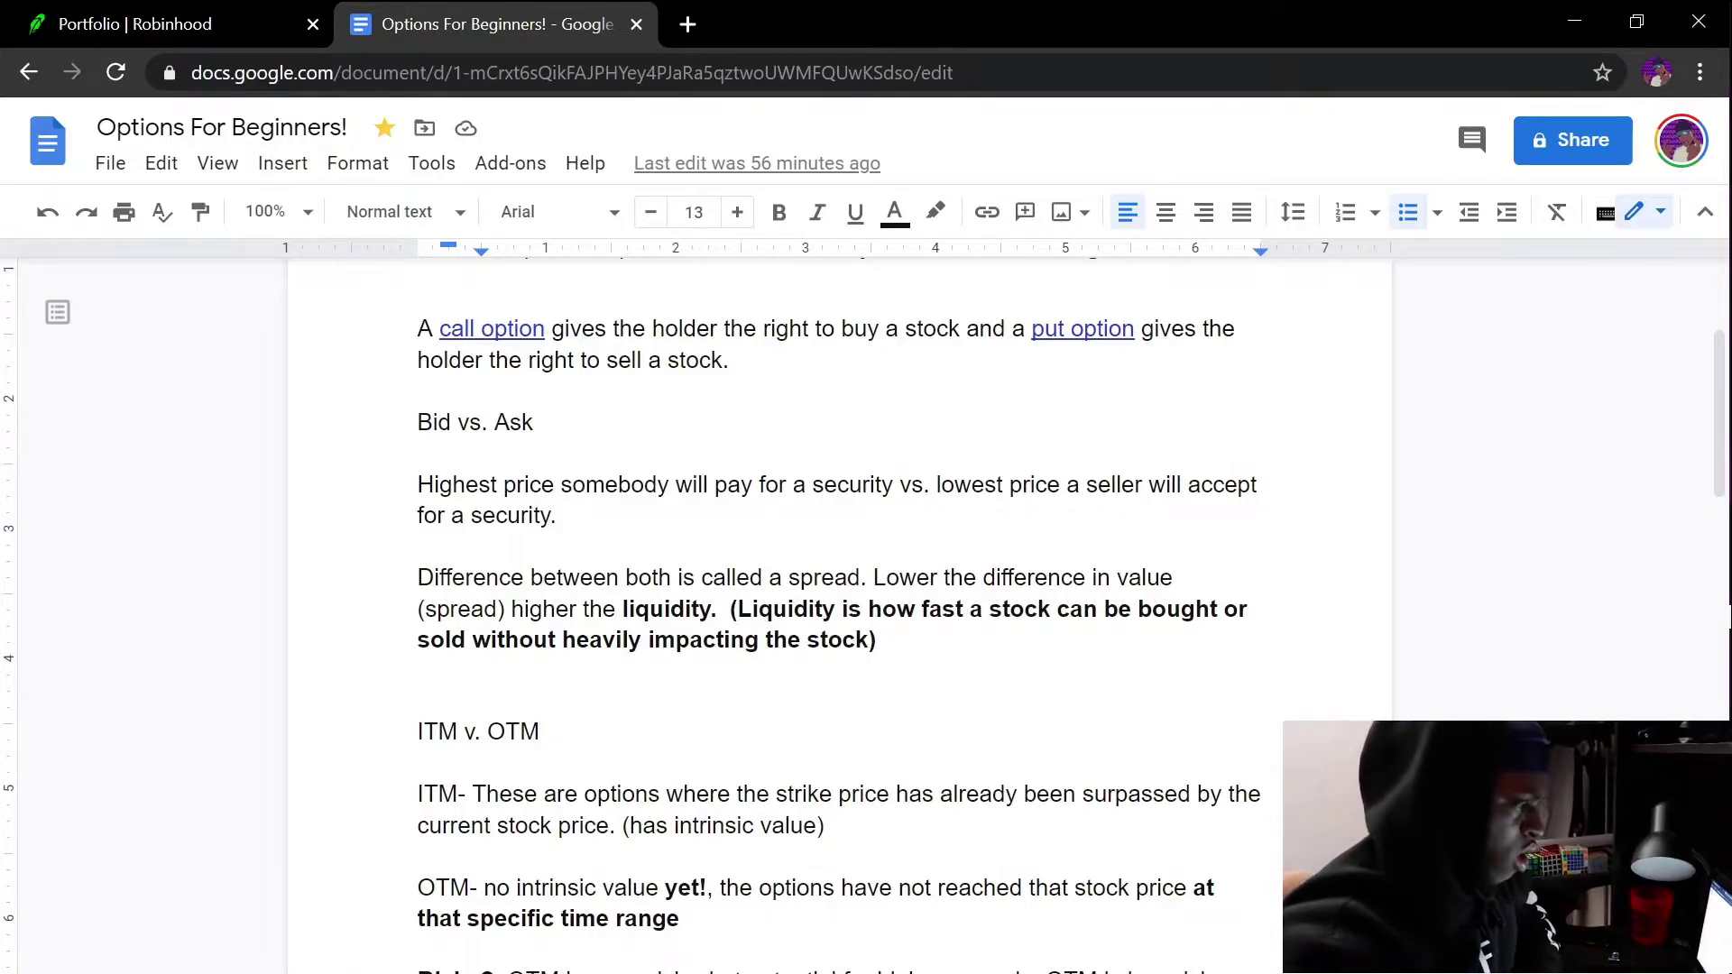
scroll(839, 542, "down", 3)
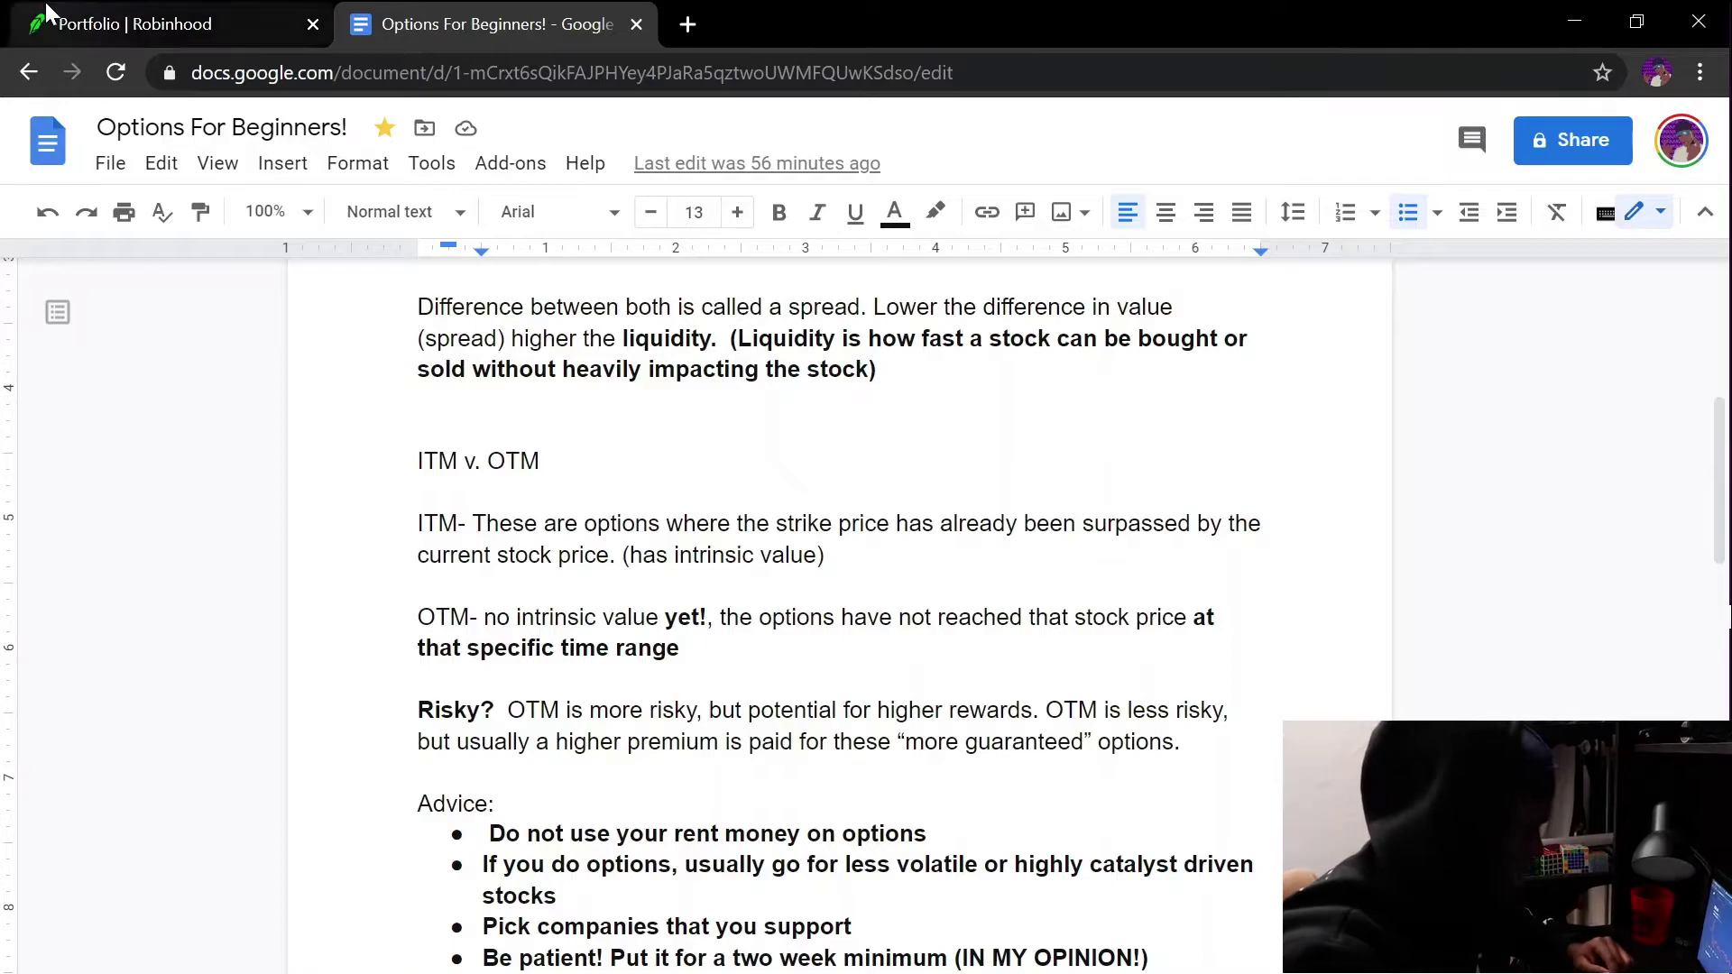
Step: Switch to Robinhood, search for gme, open GameStop and bring up its options trading chain
left_click(80, 11)
left_click(244, 135)
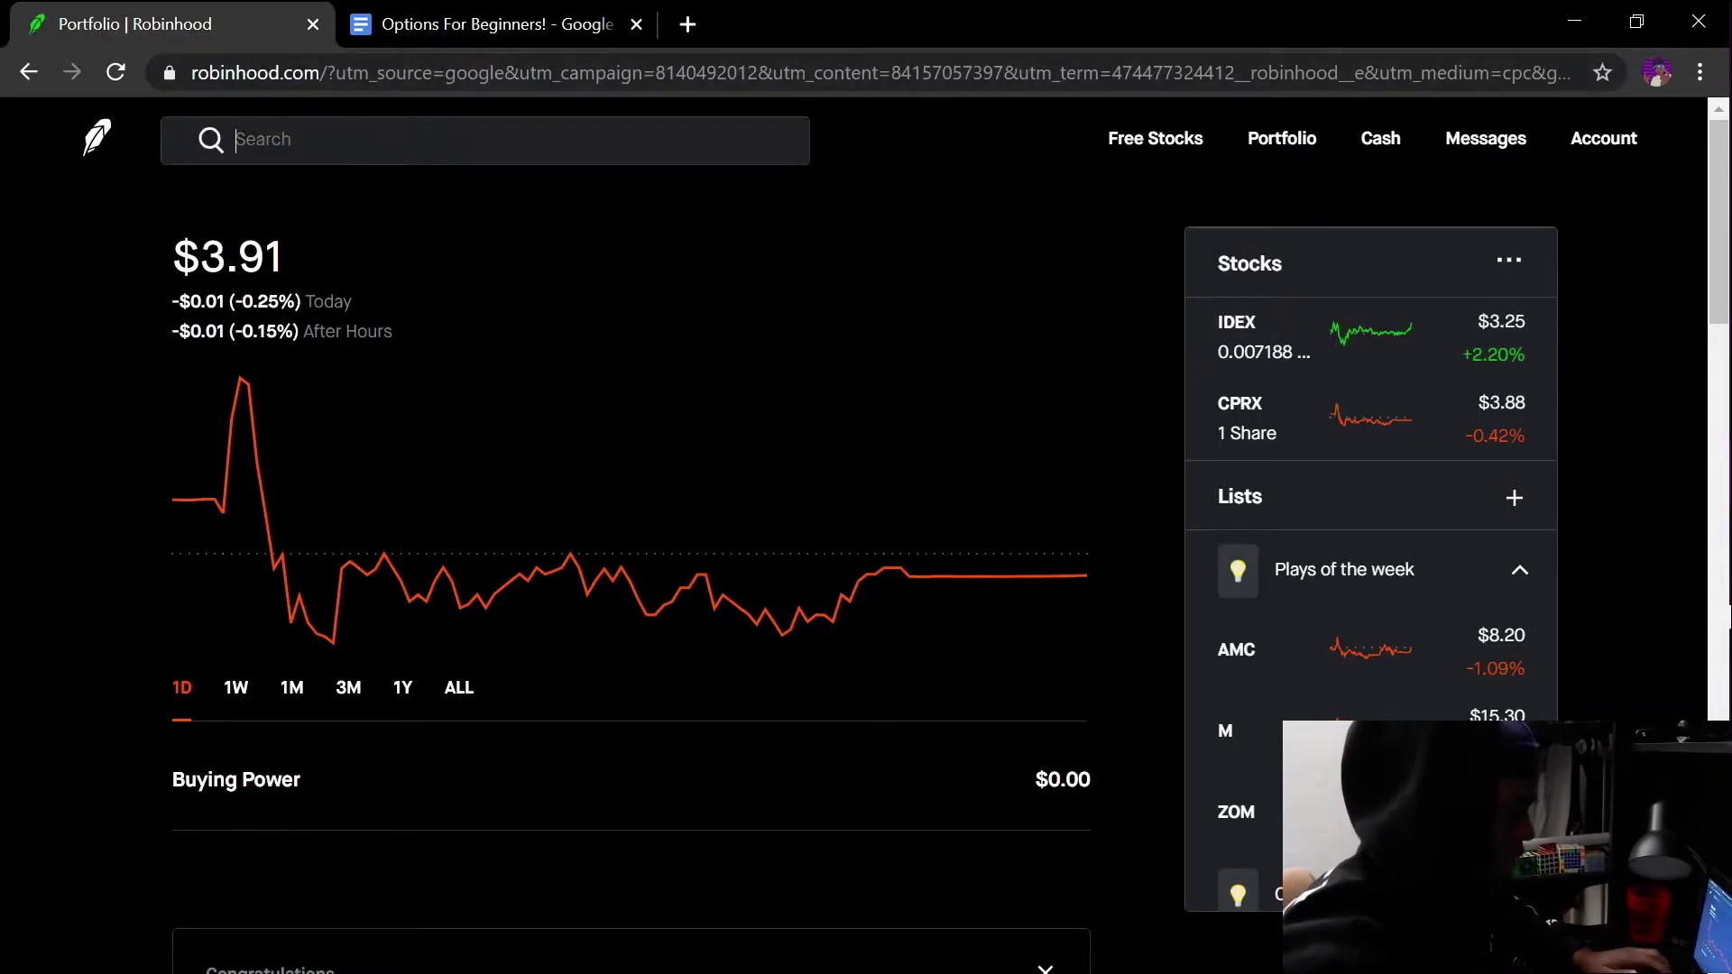
type("gme")
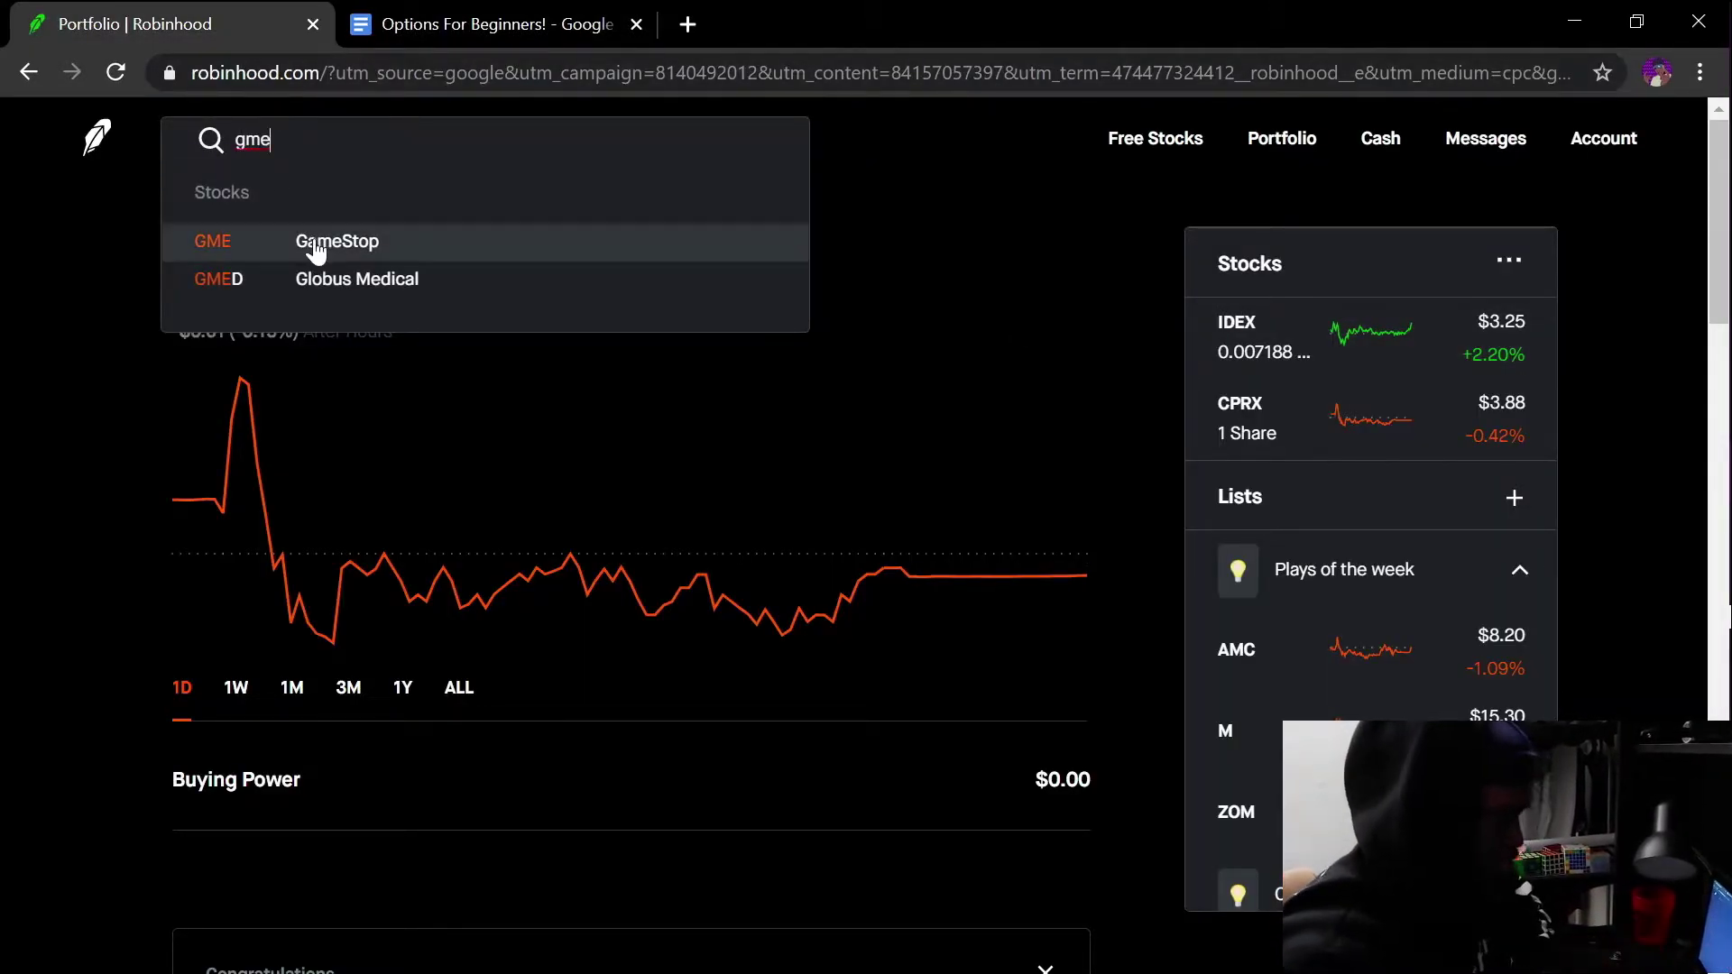
left_click(316, 247)
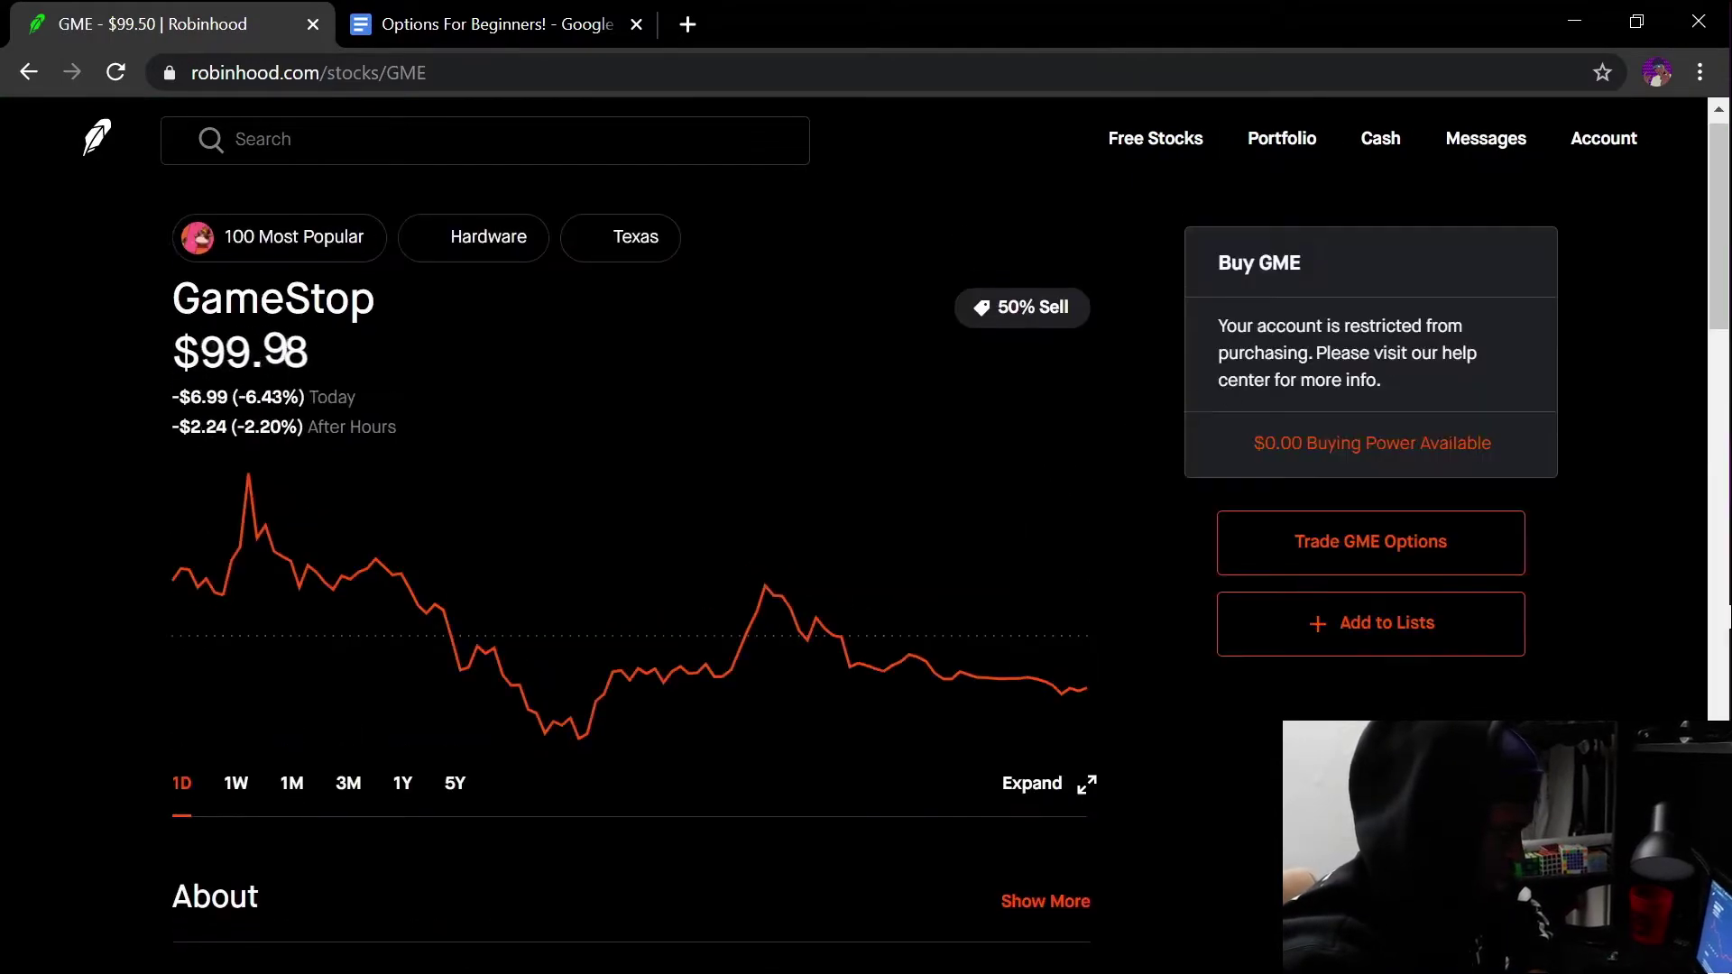
left_click(1379, 541)
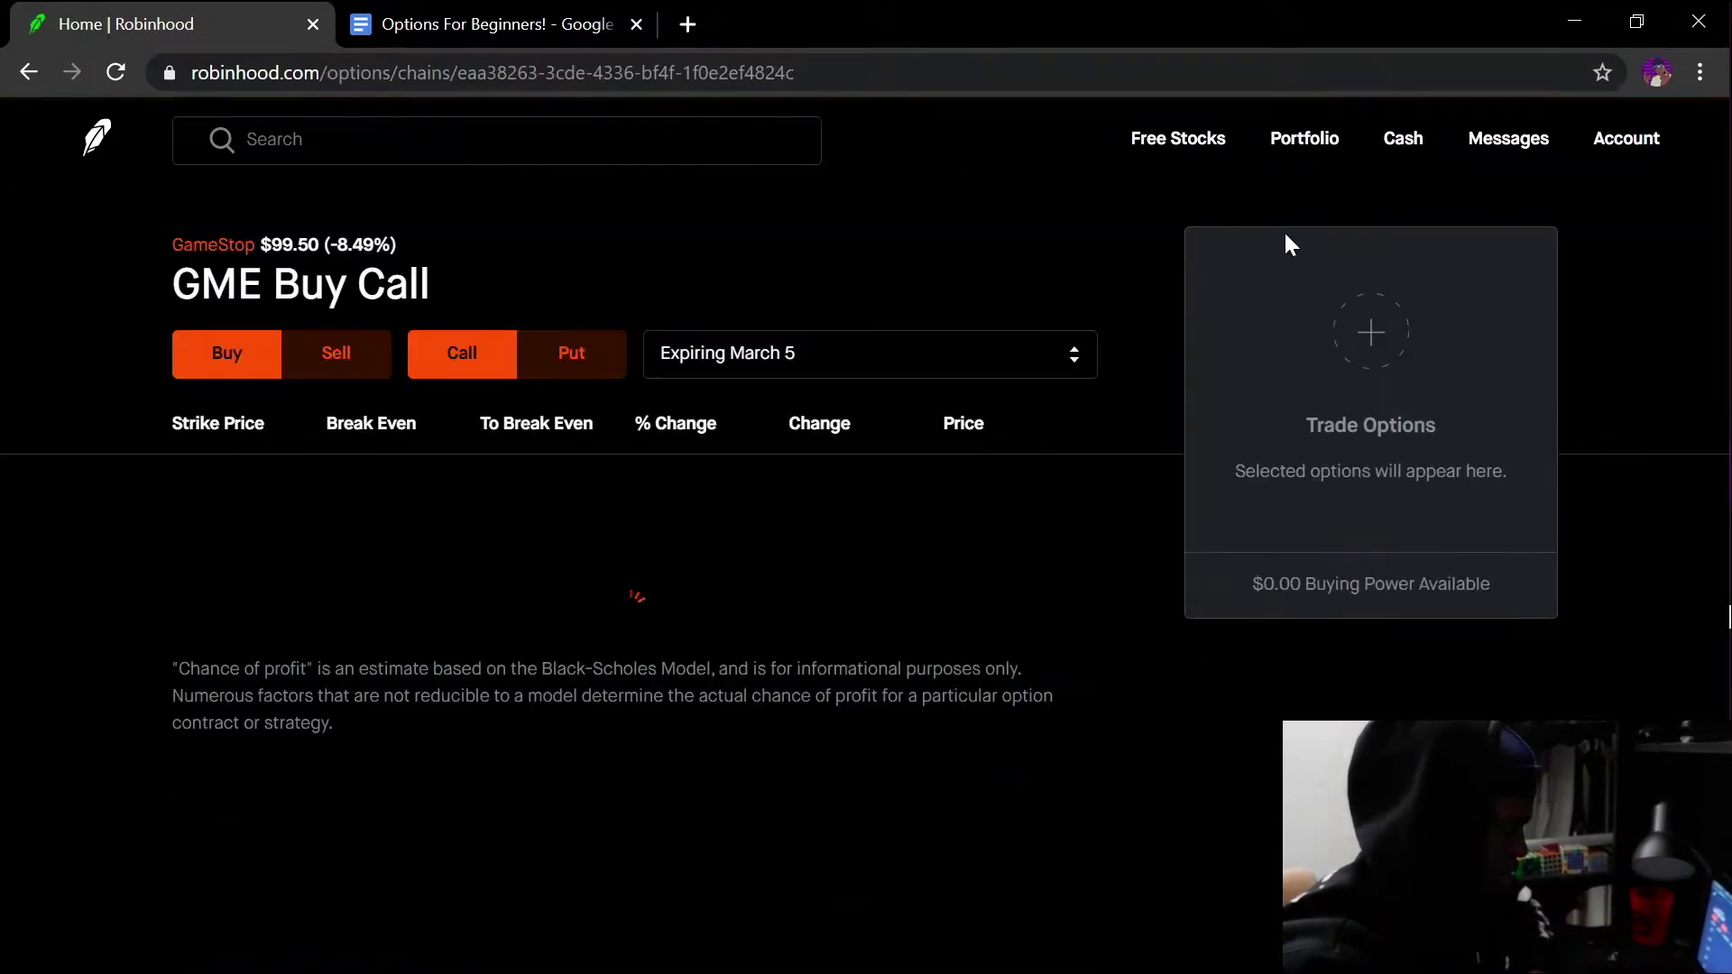
Step: Examine the GME buy calls expiring March 5 from the highest strikes down to the share price marker
scroll(738, 483, "down", 5)
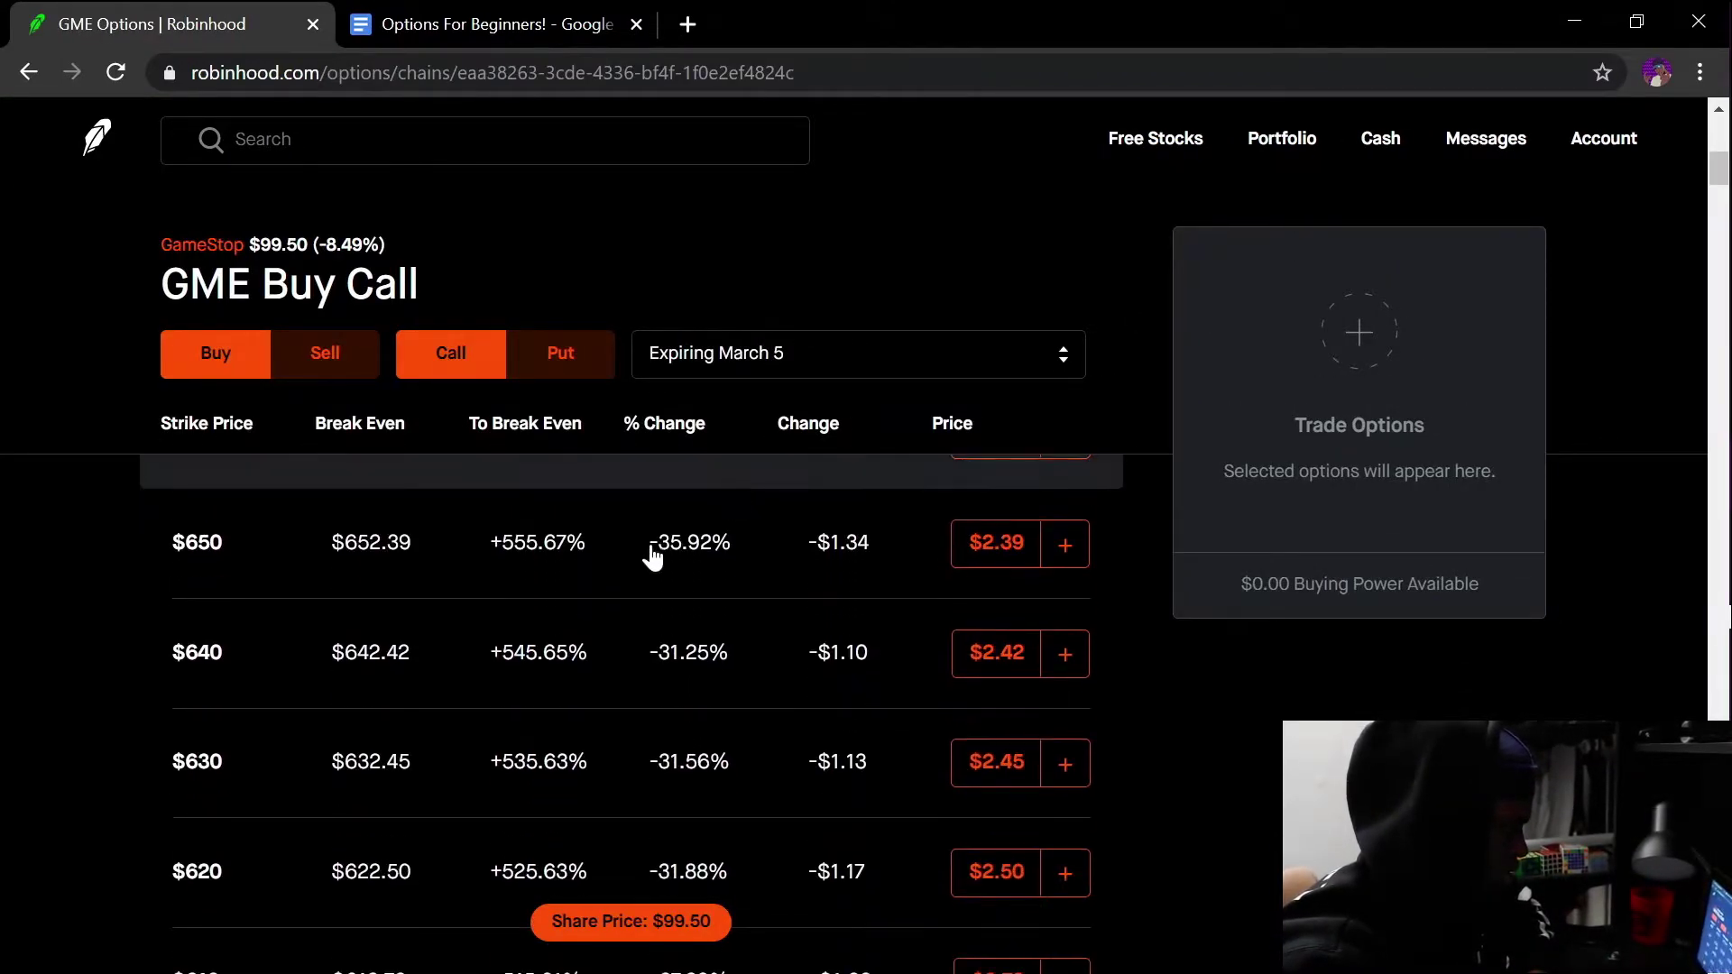
scroll(368, 621, "down", 15)
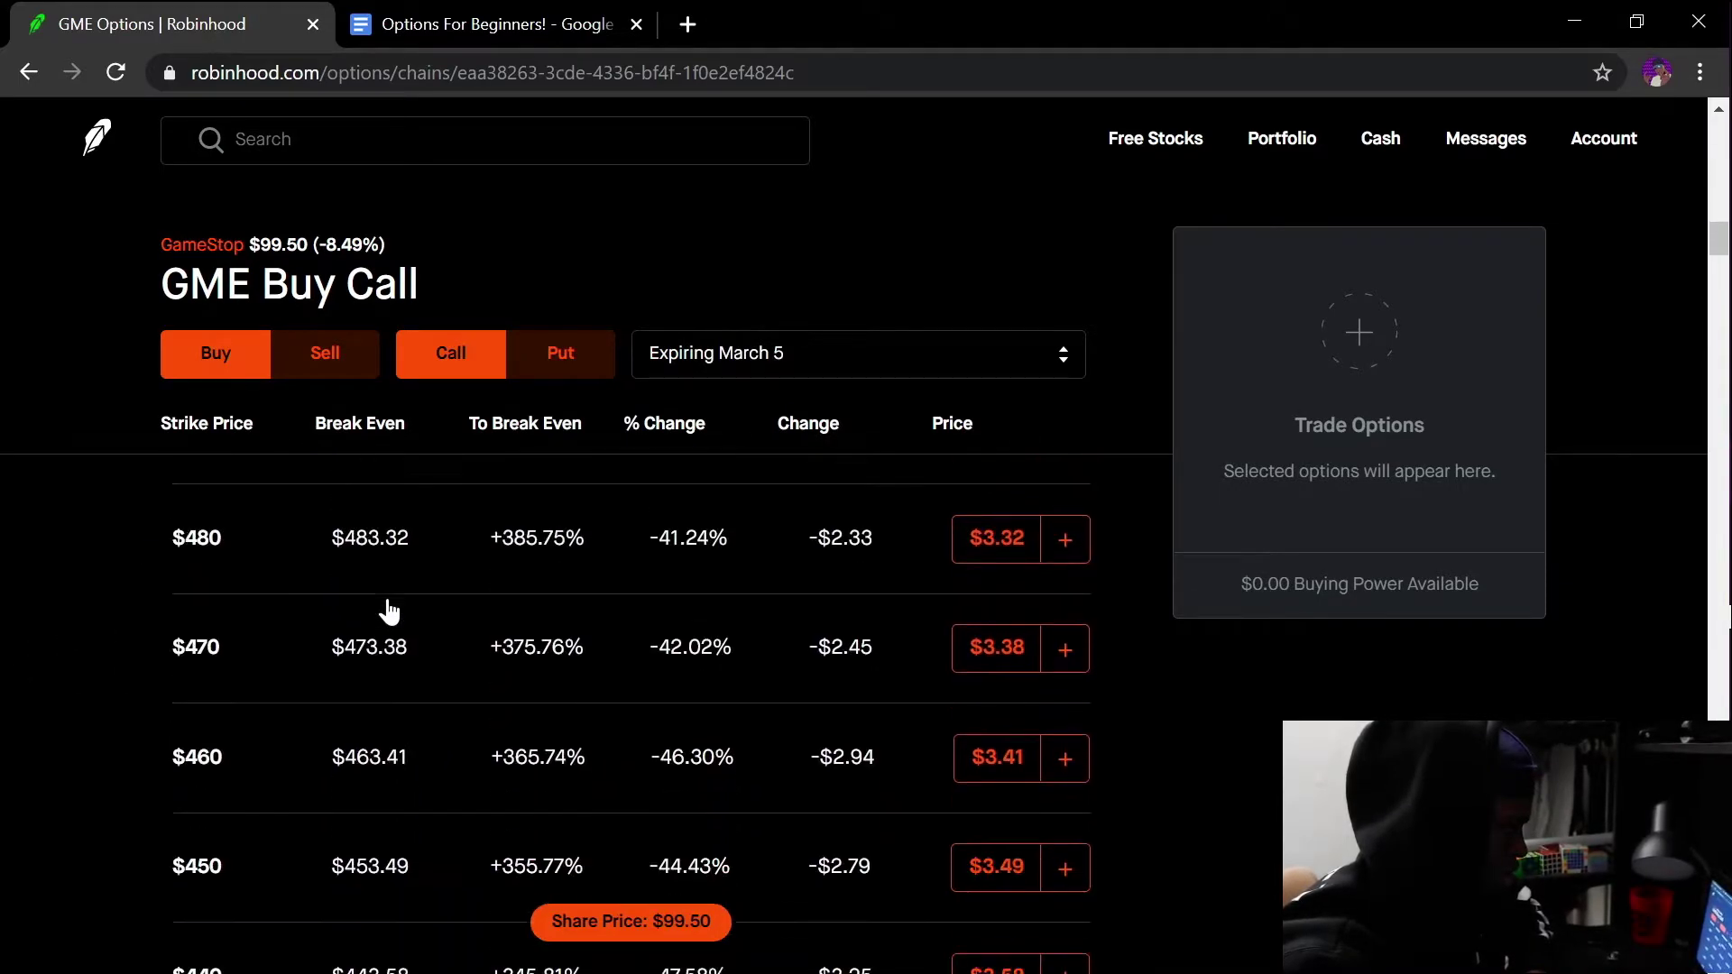
scroll(328, 627, "down", 10)
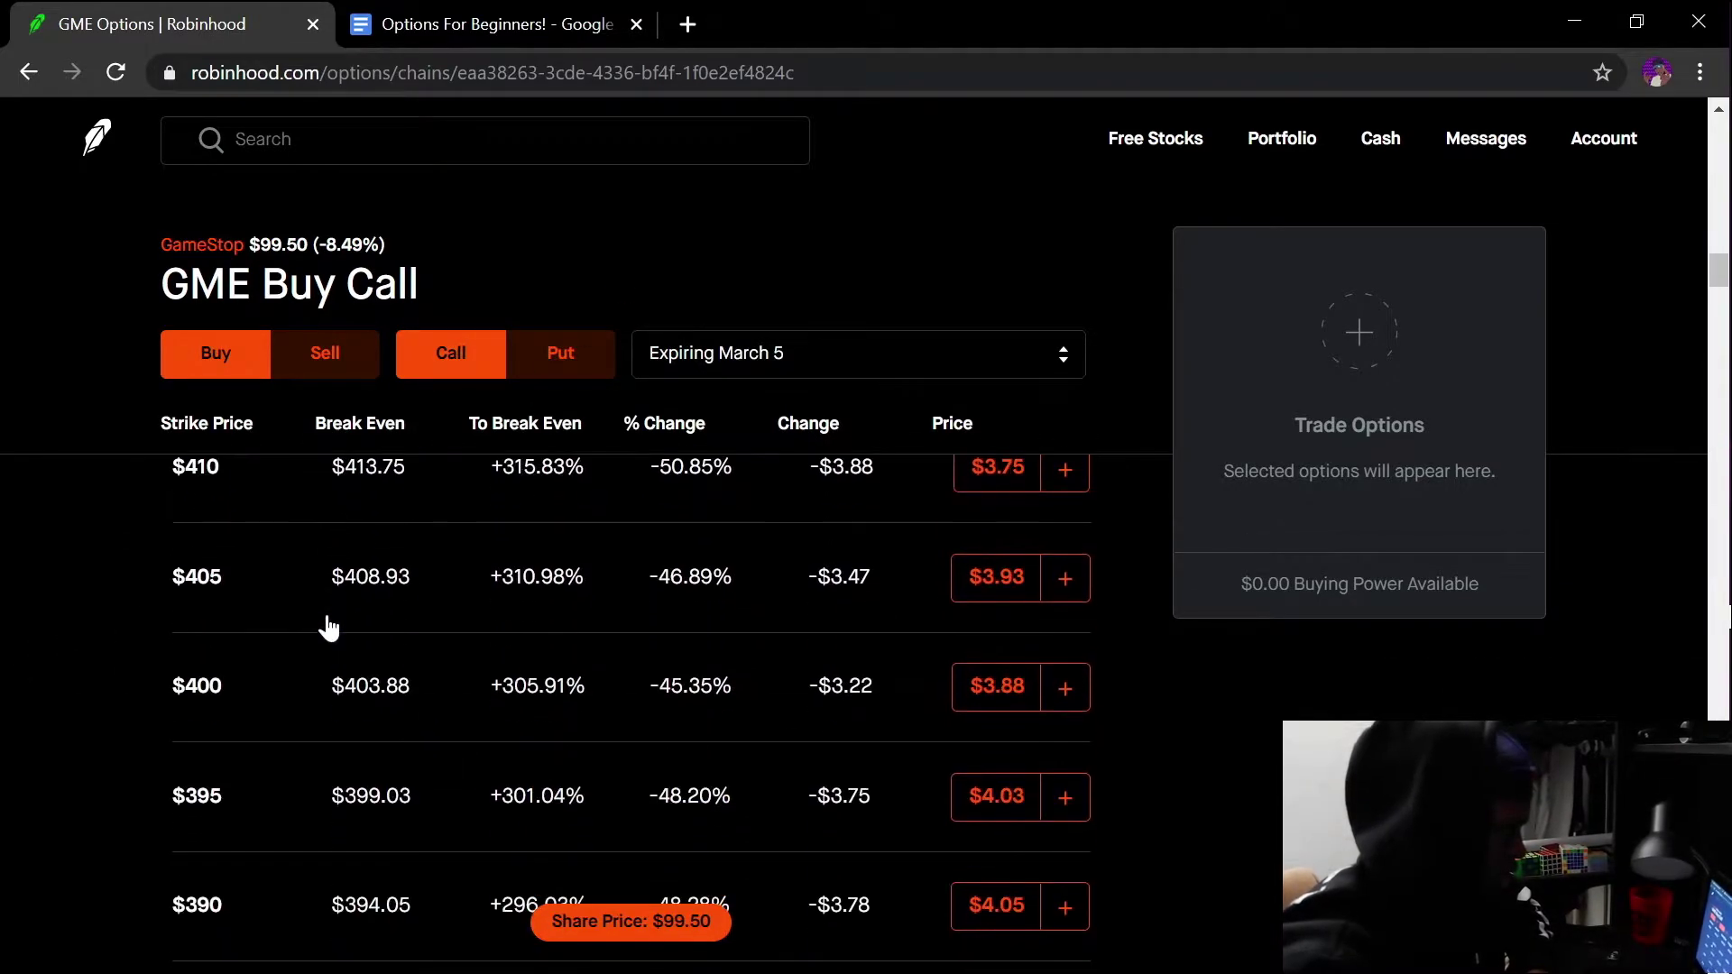
scroll(329, 627, "down", 10)
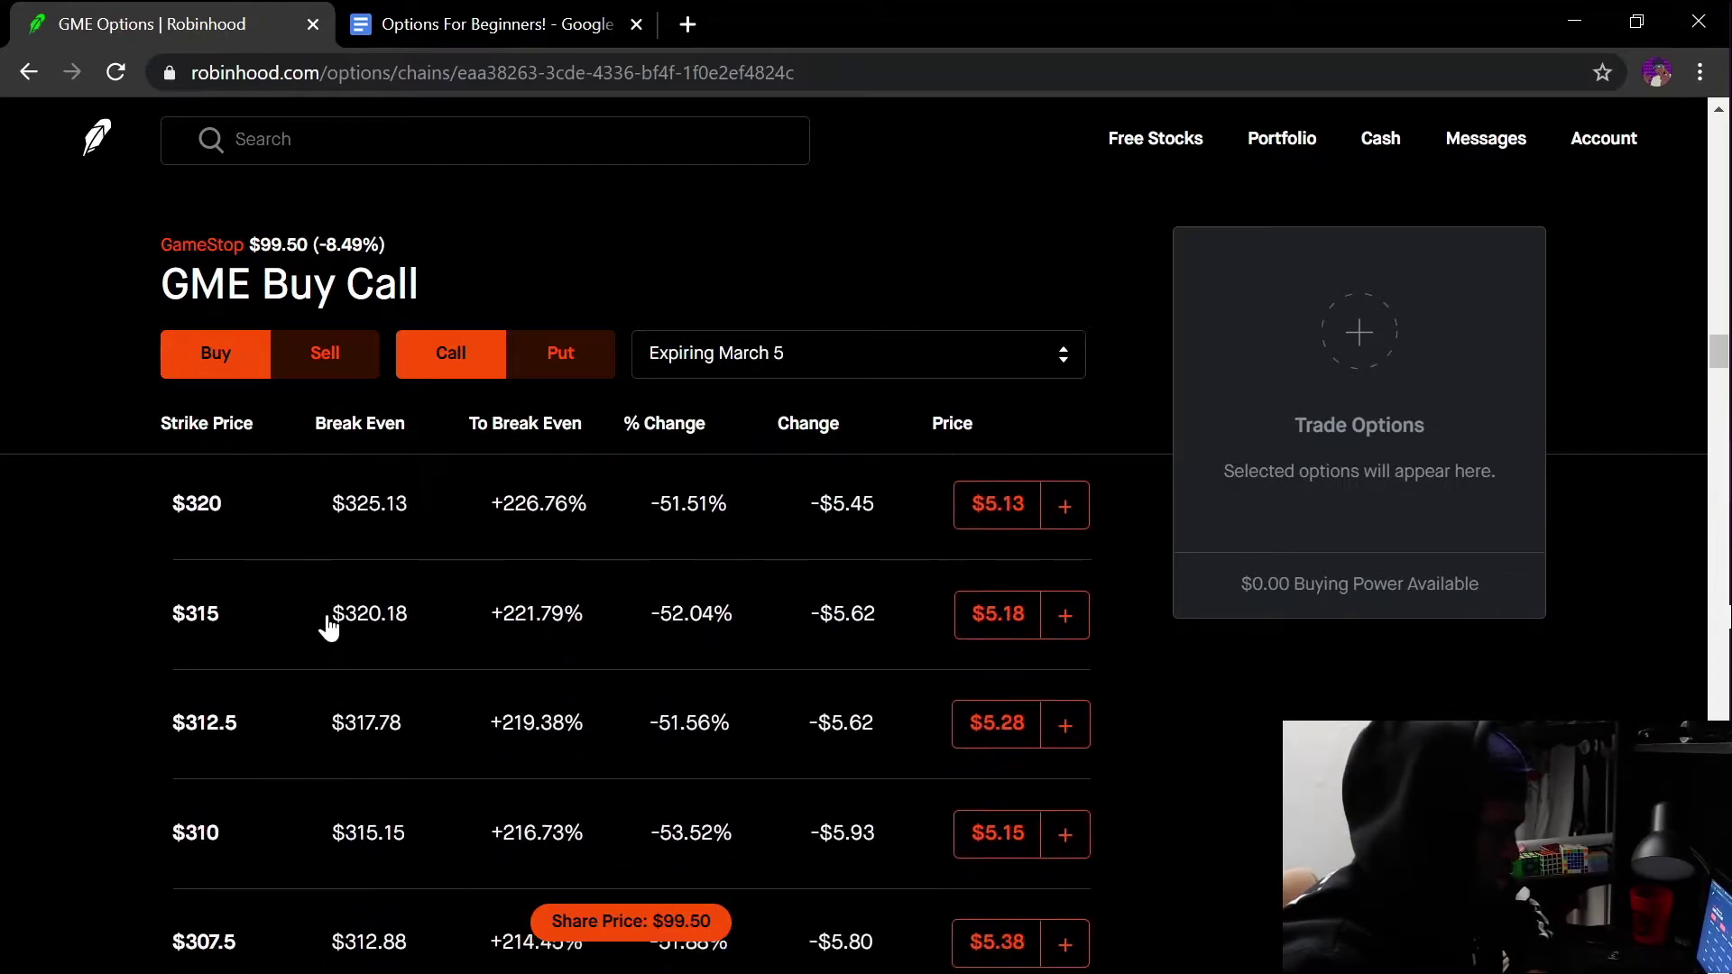
scroll(330, 646, "down", 5)
left_click_drag(1716, 452, 1727, 593)
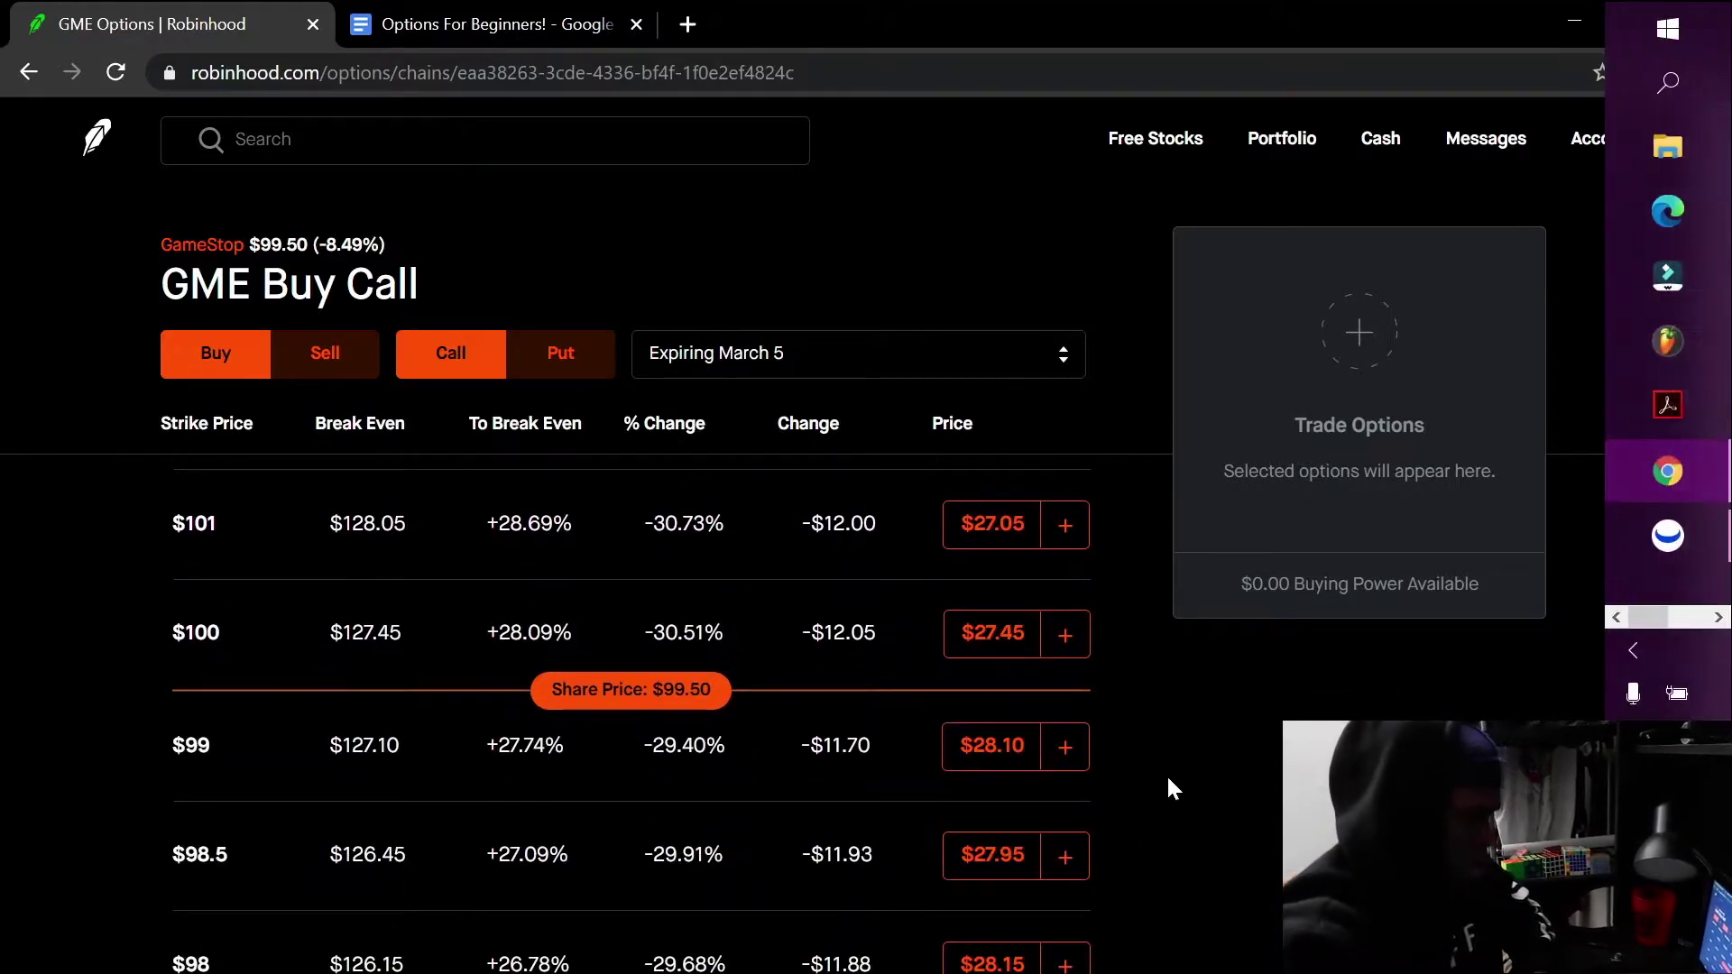
scroll(718, 762, "down", 1)
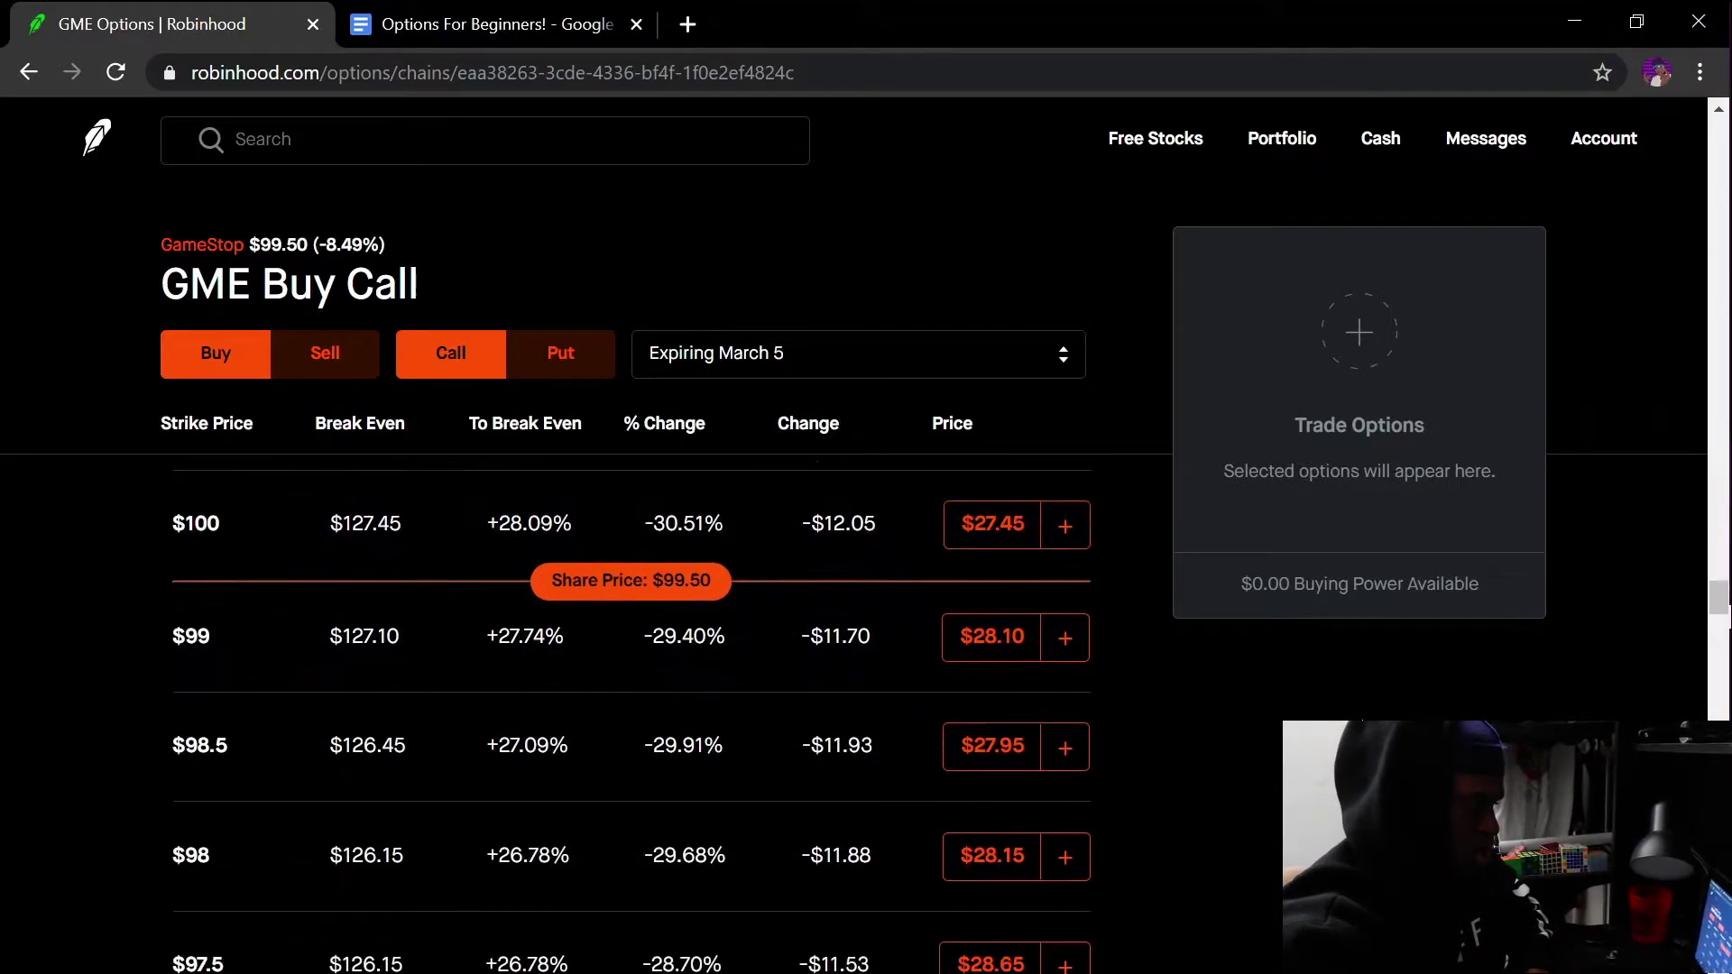
scroll(631, 713, "down", 1)
scroll(631, 713, "up", 1)
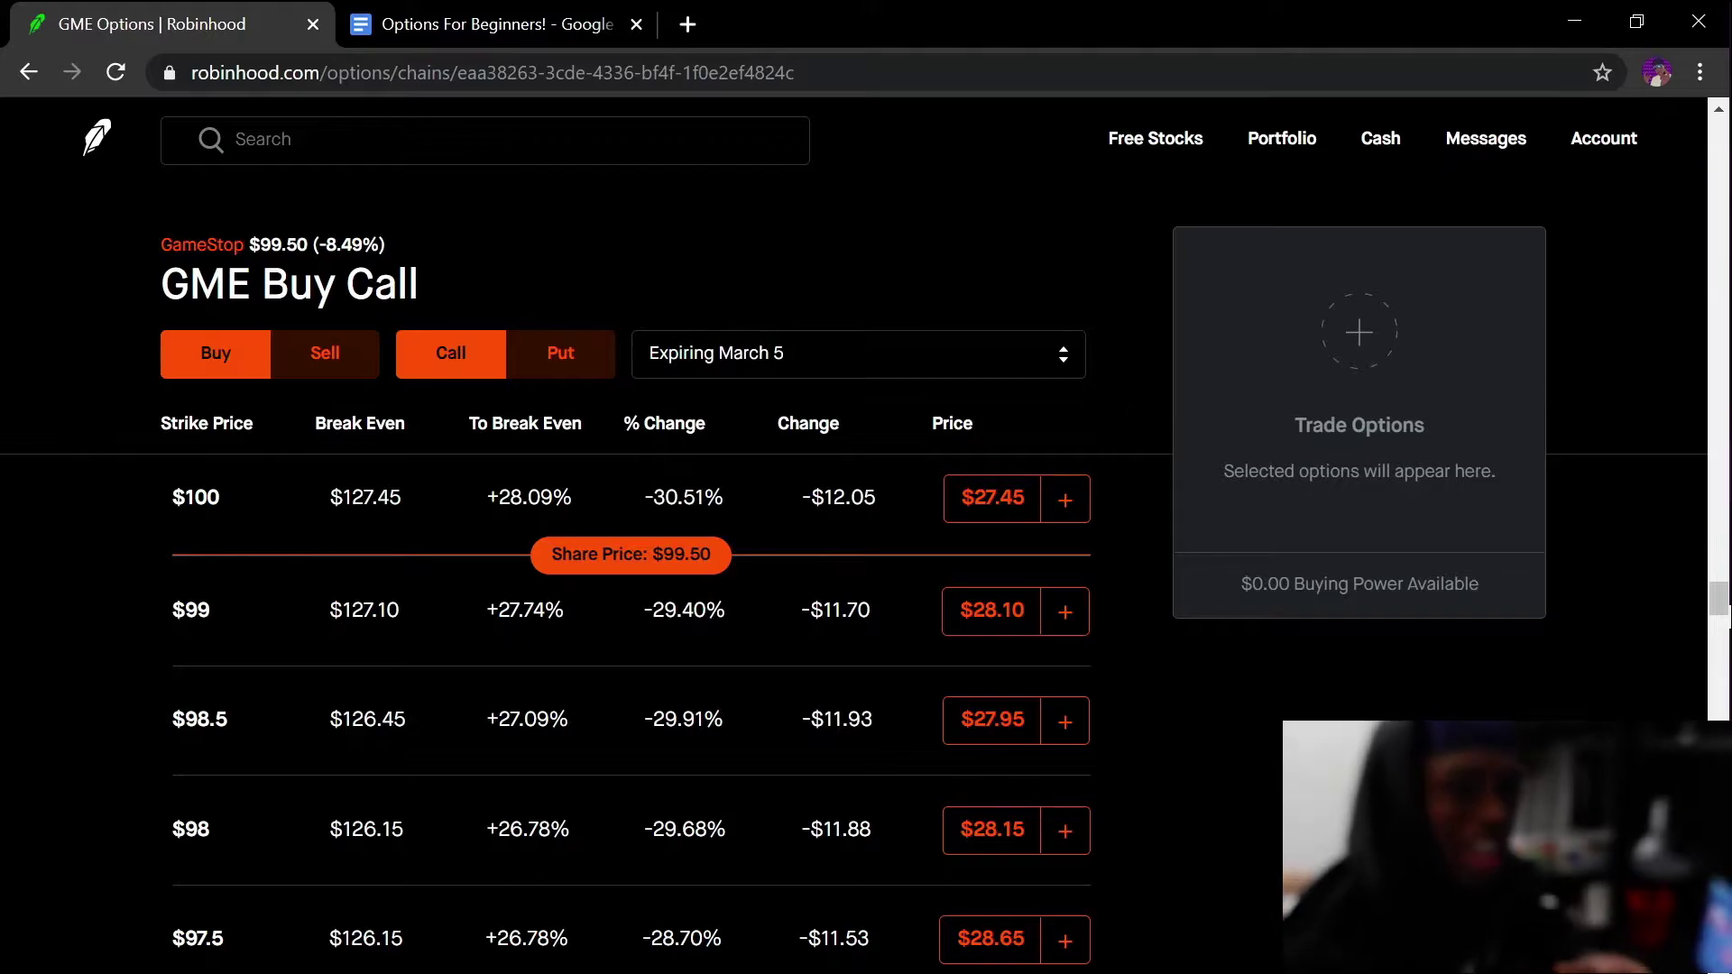
Step: Compare the in-the-money call strikes below the share price with the out-of-the-money strikes up to about $115
scroll(662, 631, "down", 5)
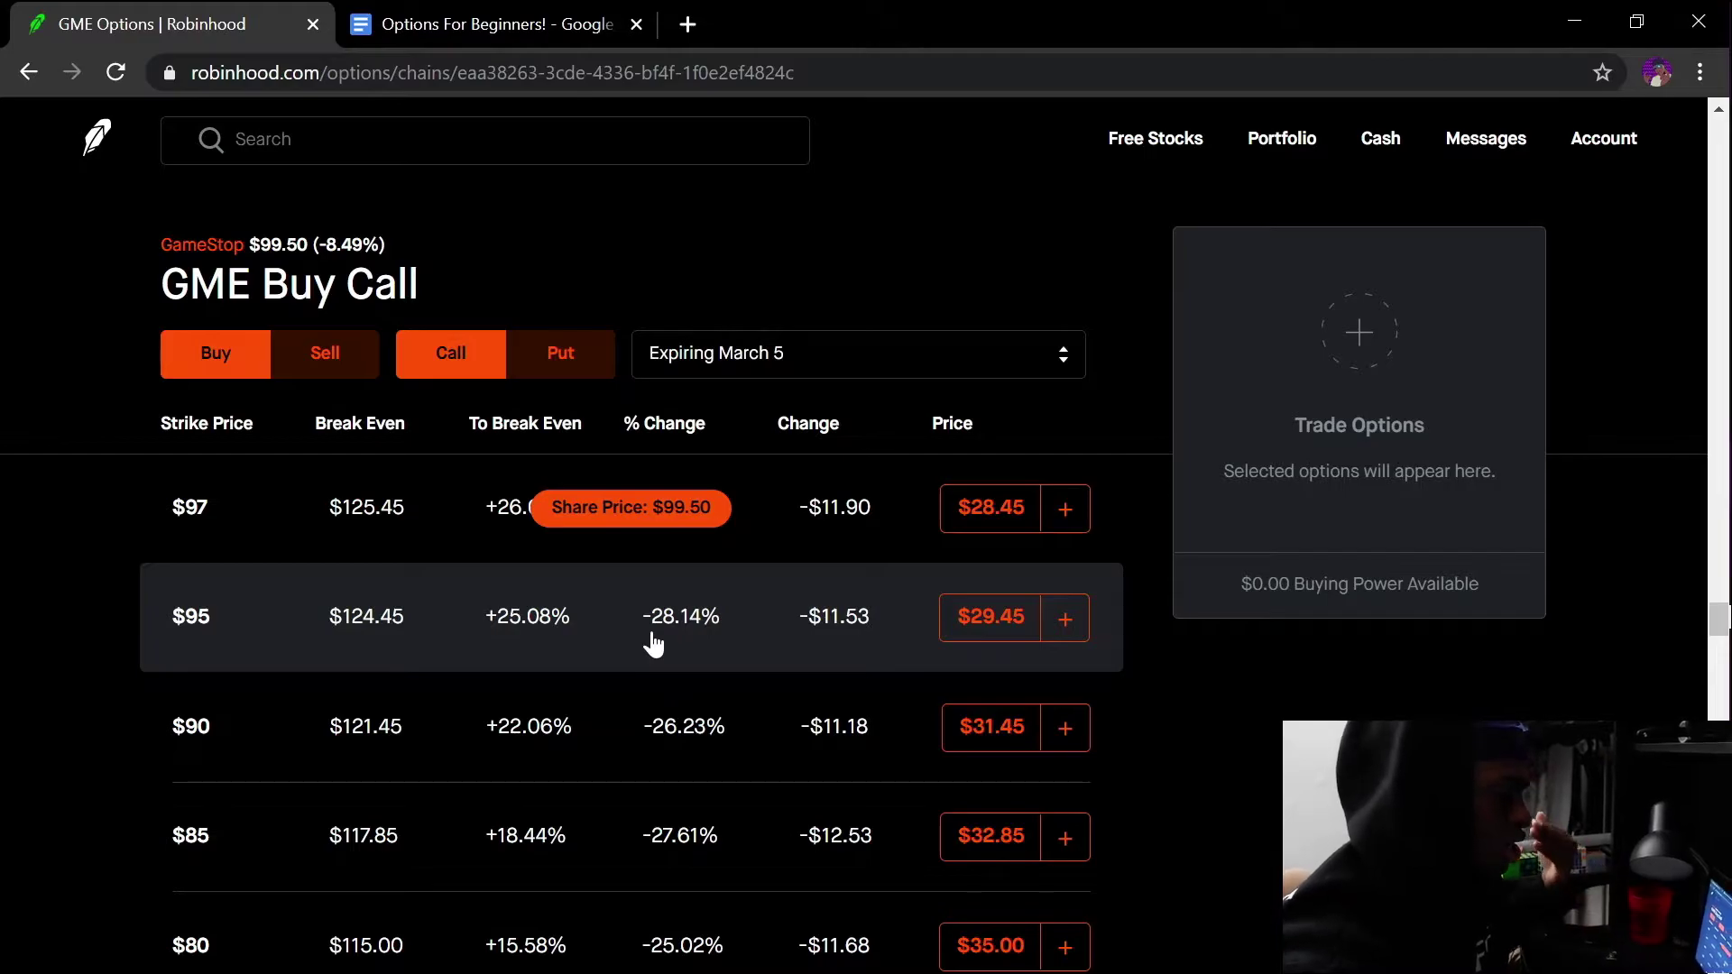
scroll(603, 666, "up", 10)
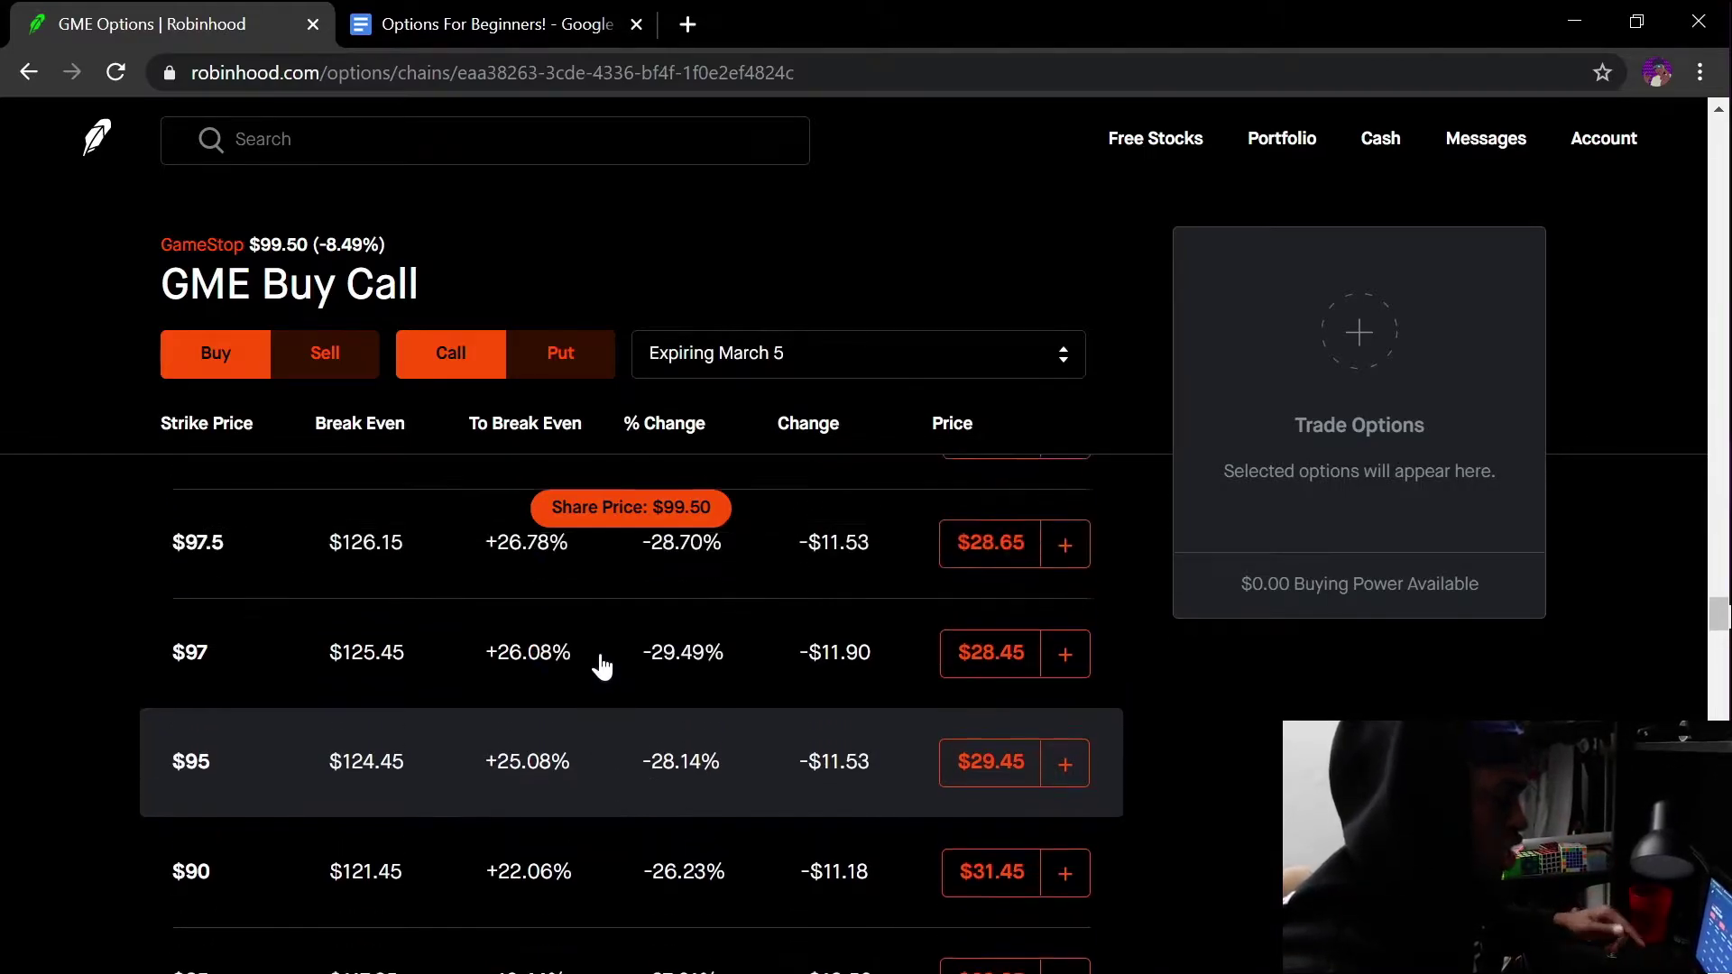
scroll(603, 666, "down", 3)
scroll(603, 665, "up", 6)
scroll(570, 729, "up", 5)
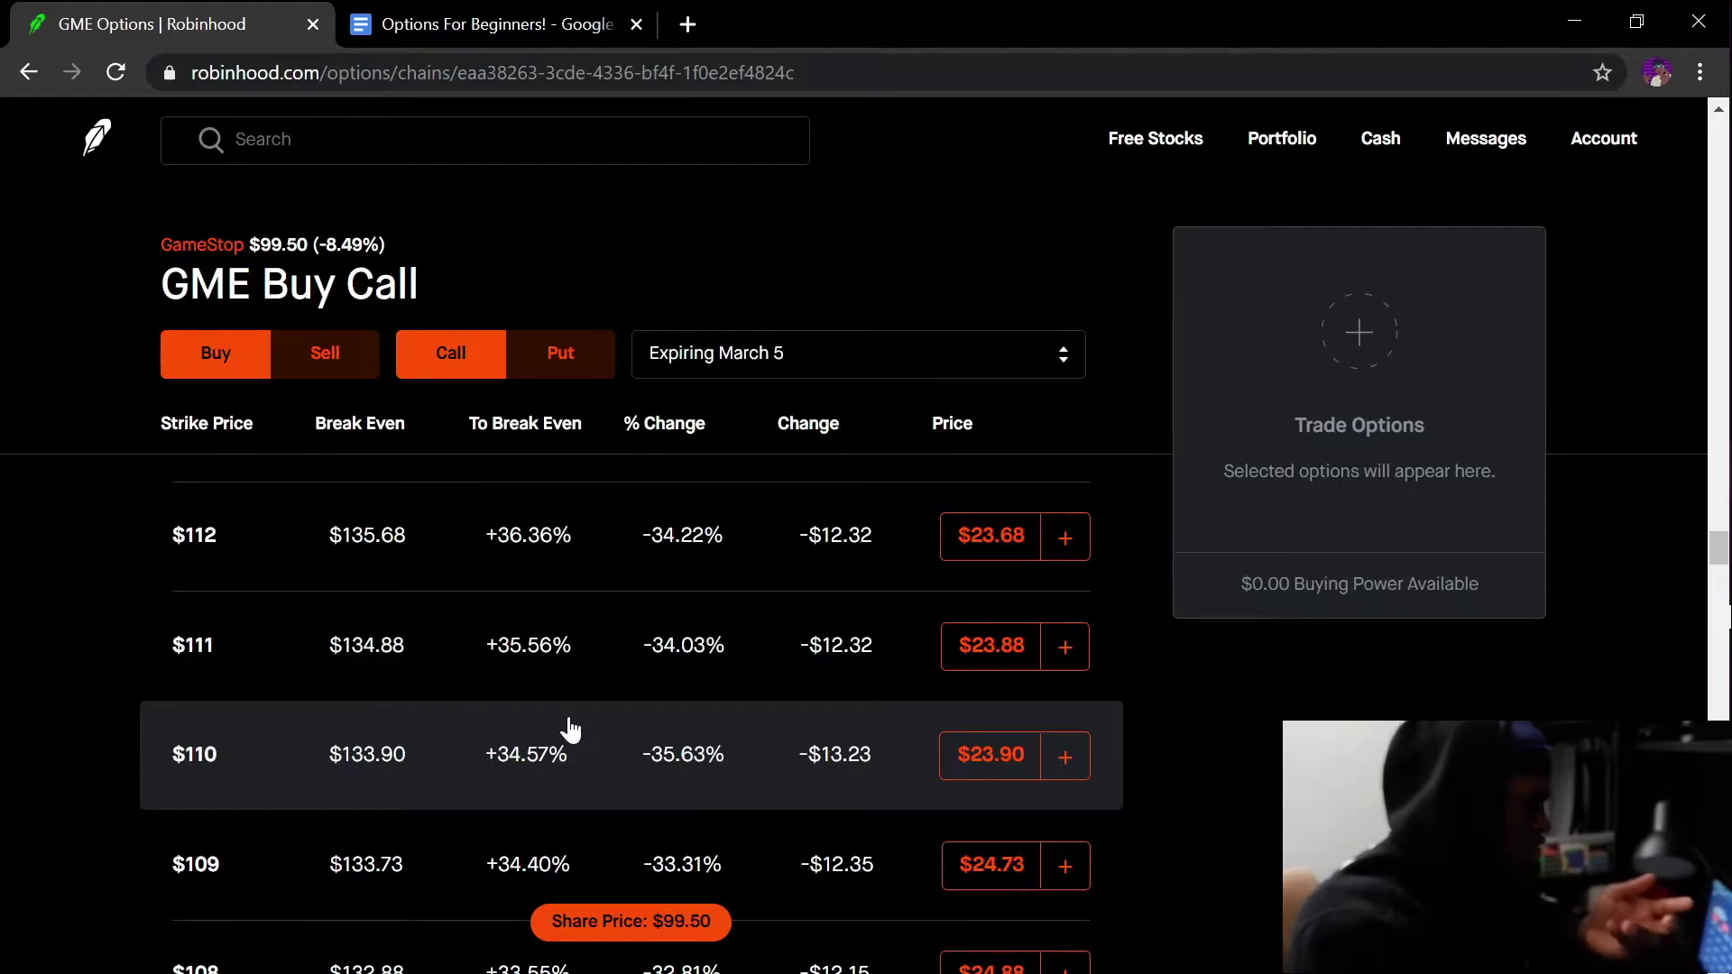
scroll(569, 722, "up", 3)
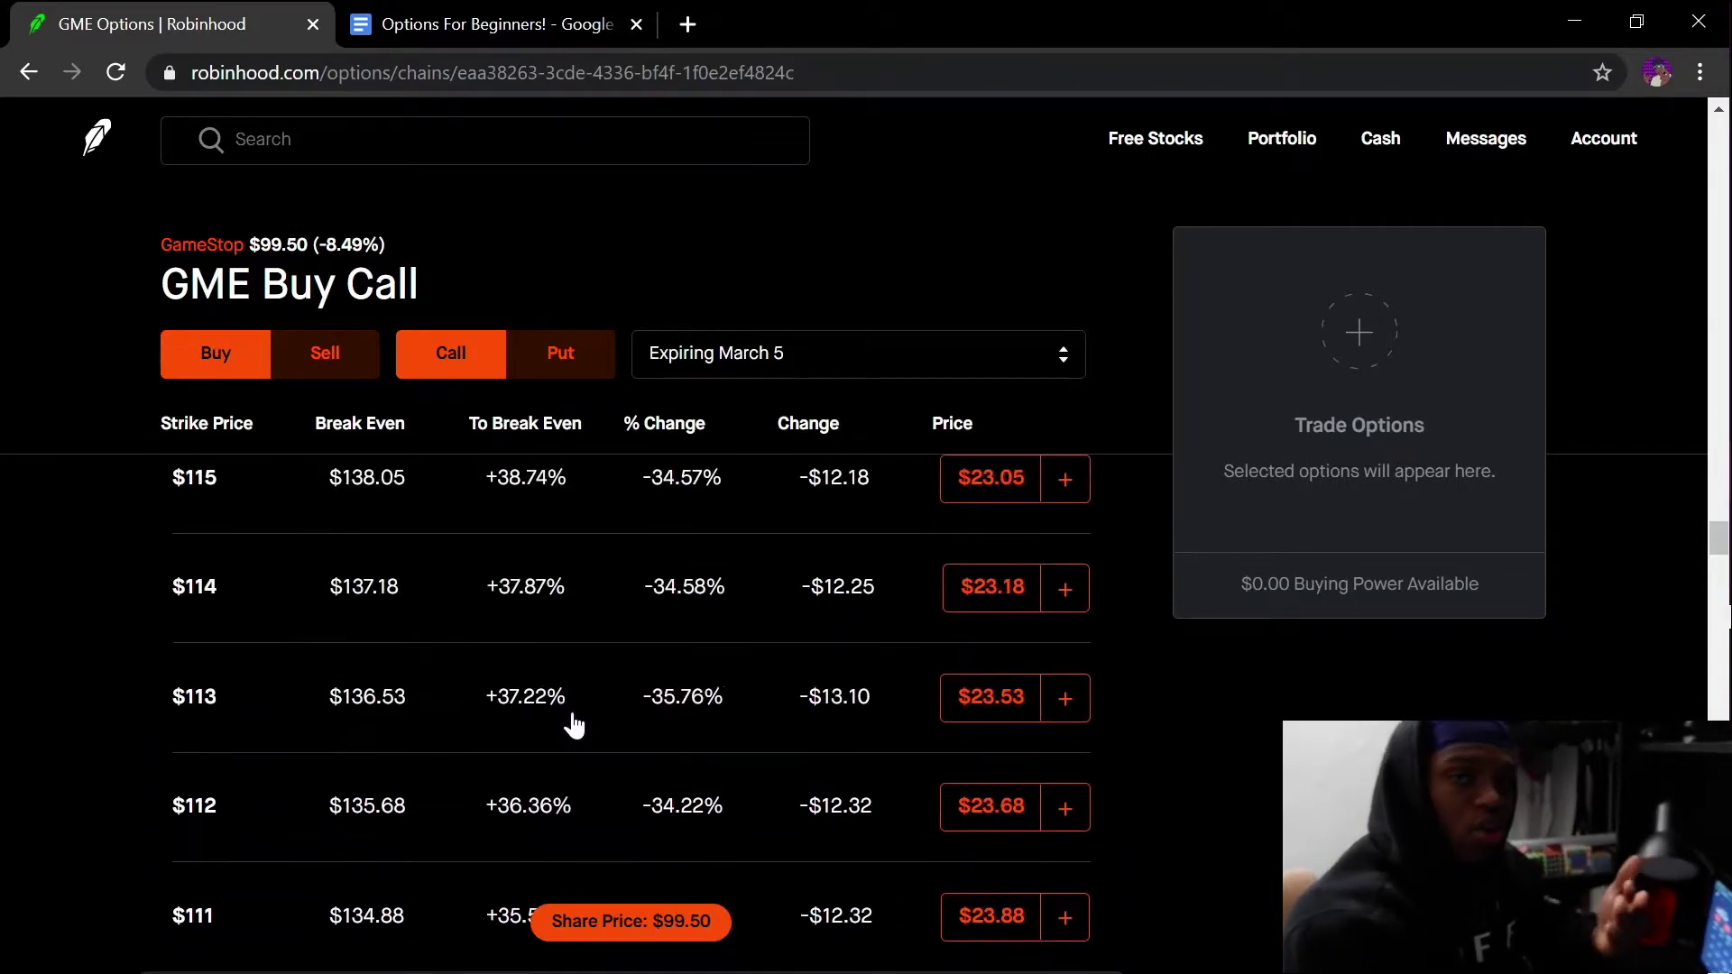
Step: Consult the ITM v. OTM notes in Google Docs and return to Robinhood's GME calls around the $100 strike
key("ctrl+Tab")
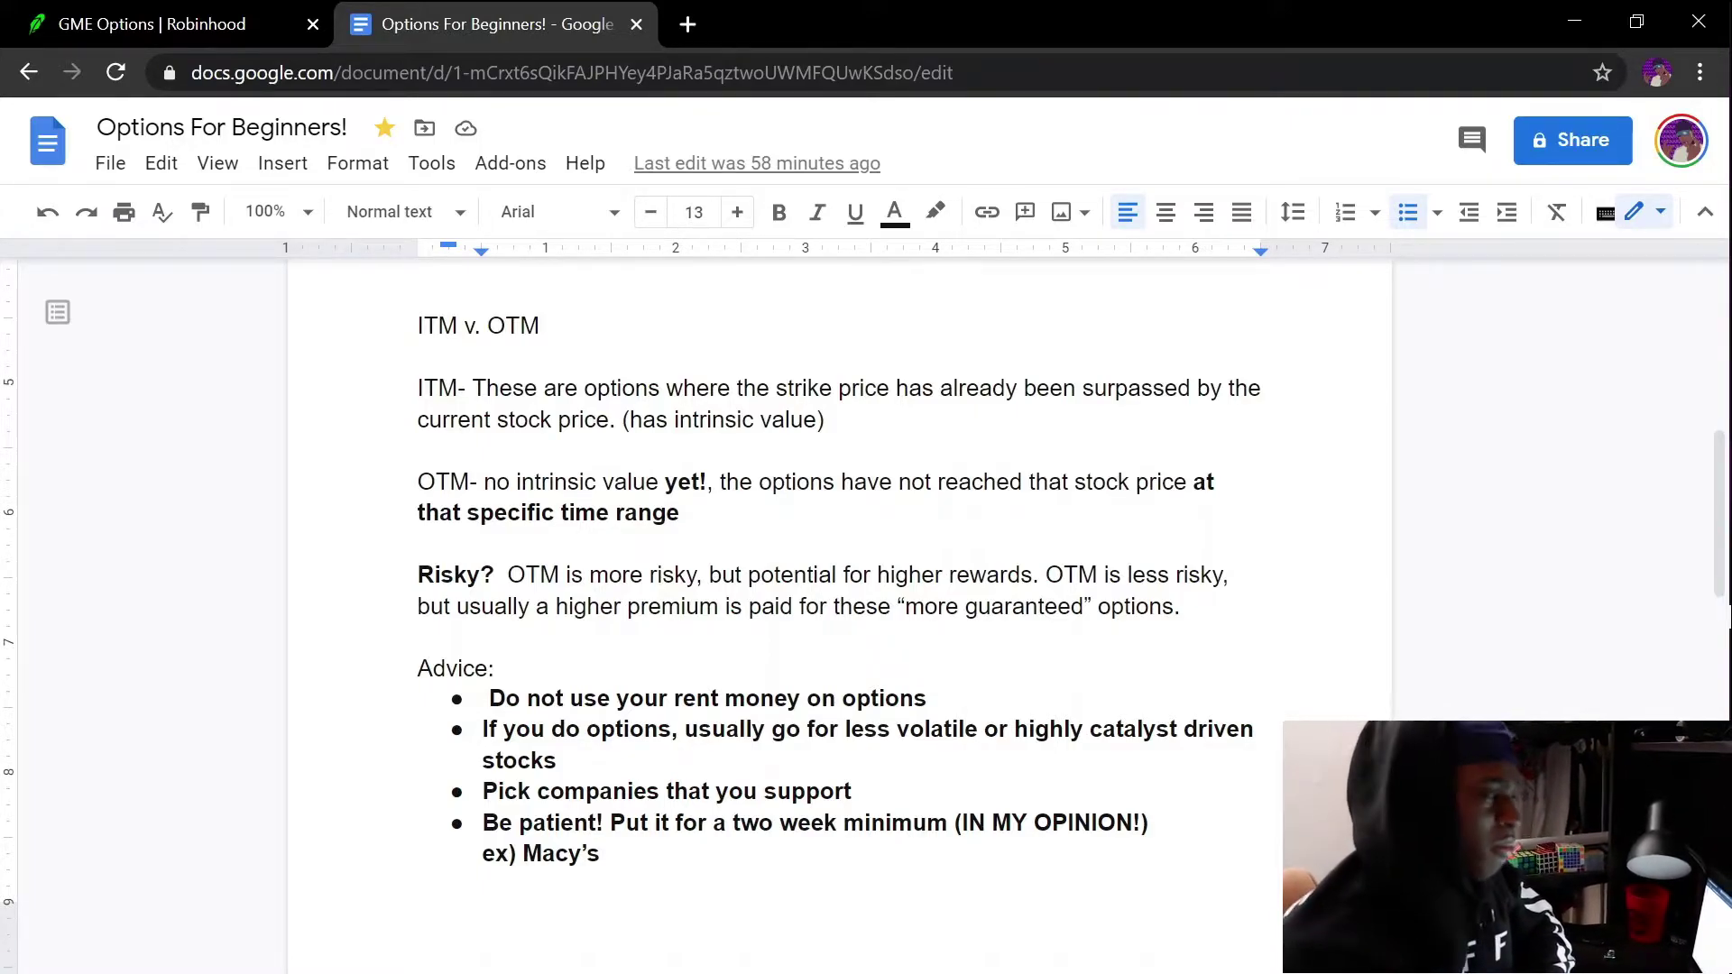
left_click(90, 25)
scroll(221, 491, "up", 1)
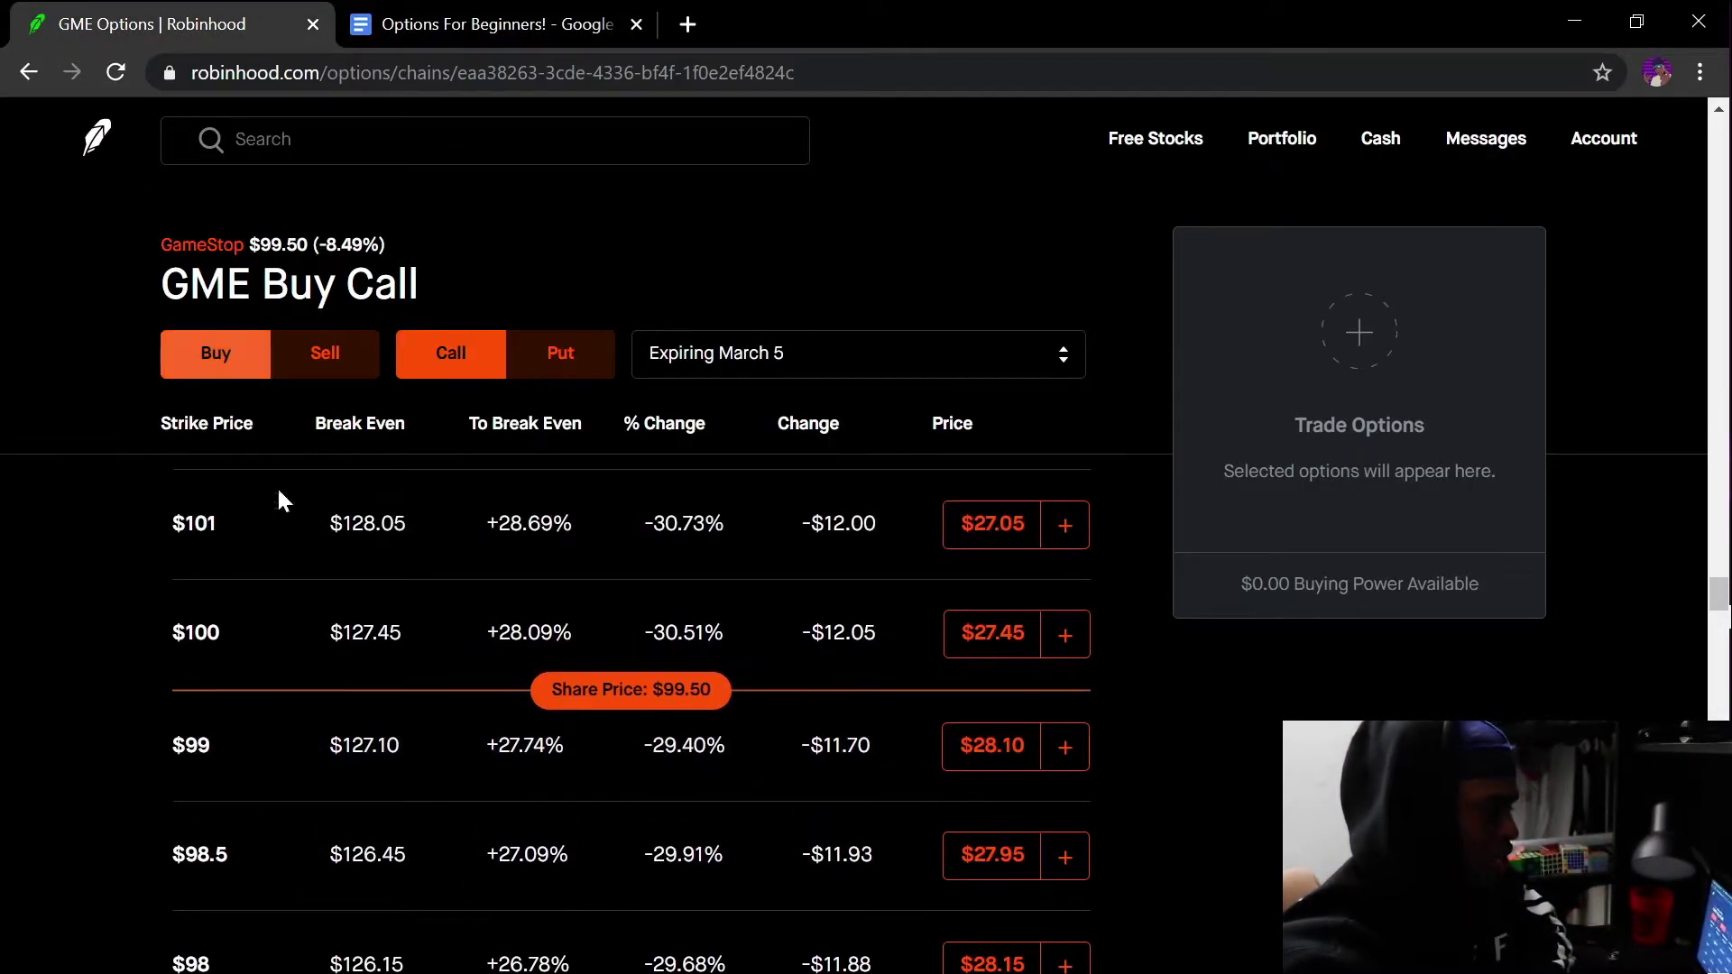
scroll(361, 573, "up", 3)
scroll(340, 573, "down", 1)
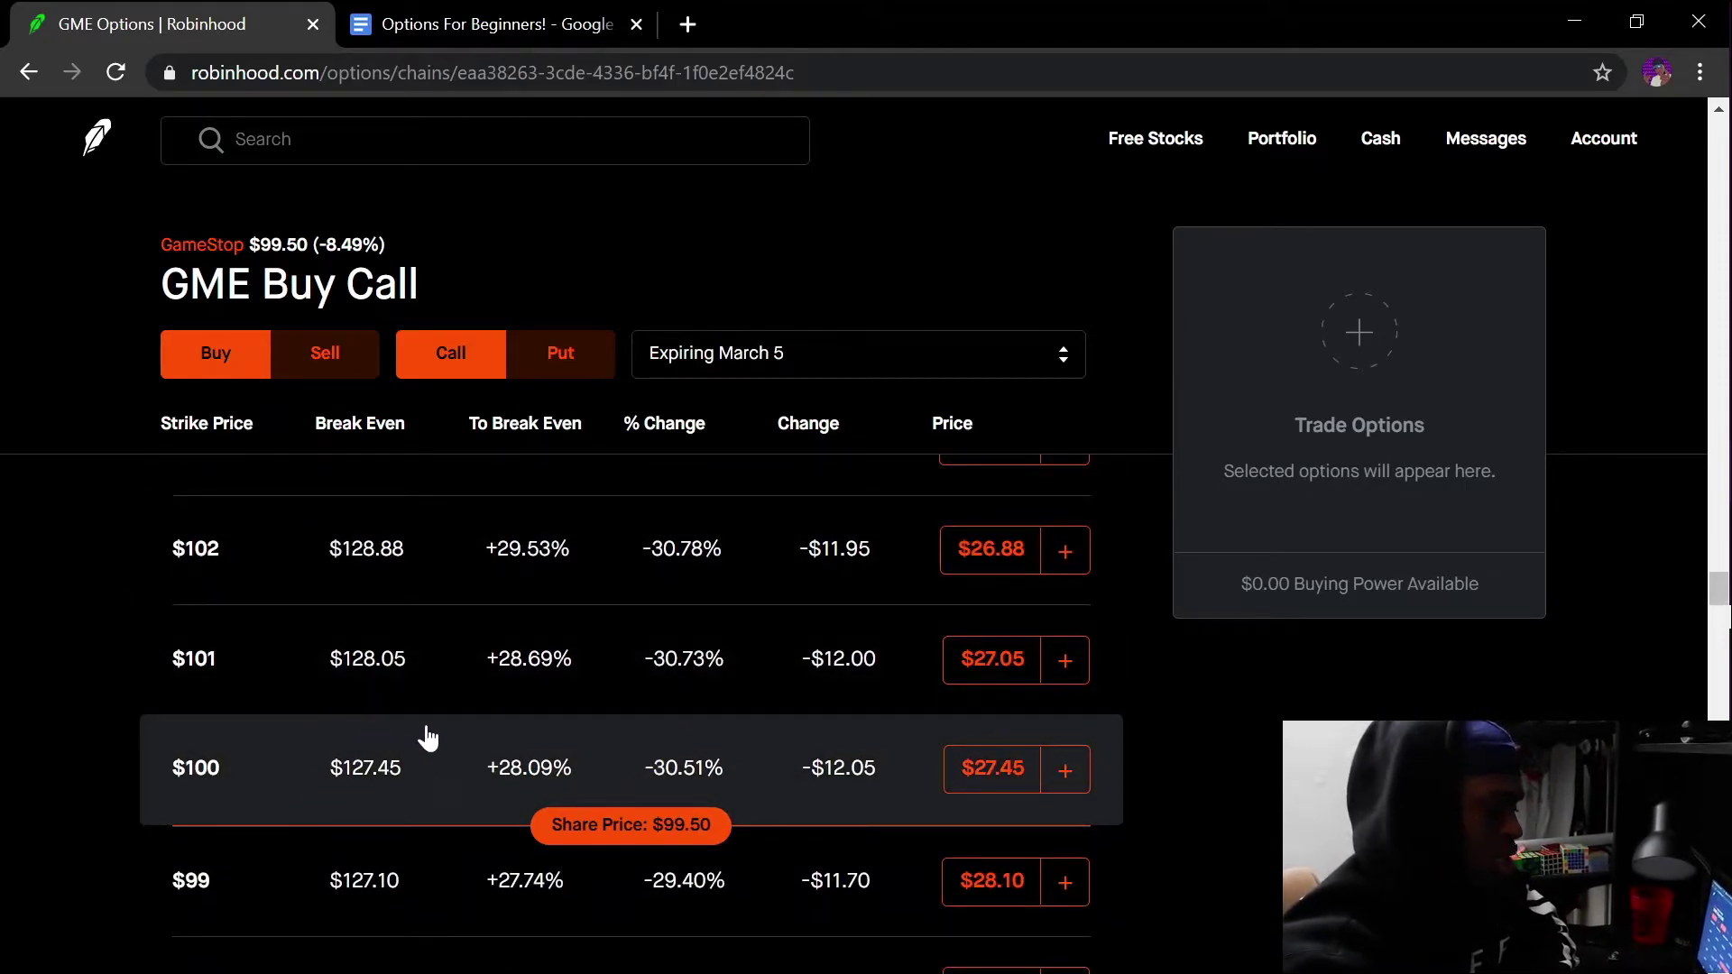
Step: Compare the prices of GME calls expiring March 5, from strikes around $77 up to about $125, on both sides of the share price
scroll(451, 738, "down", 1)
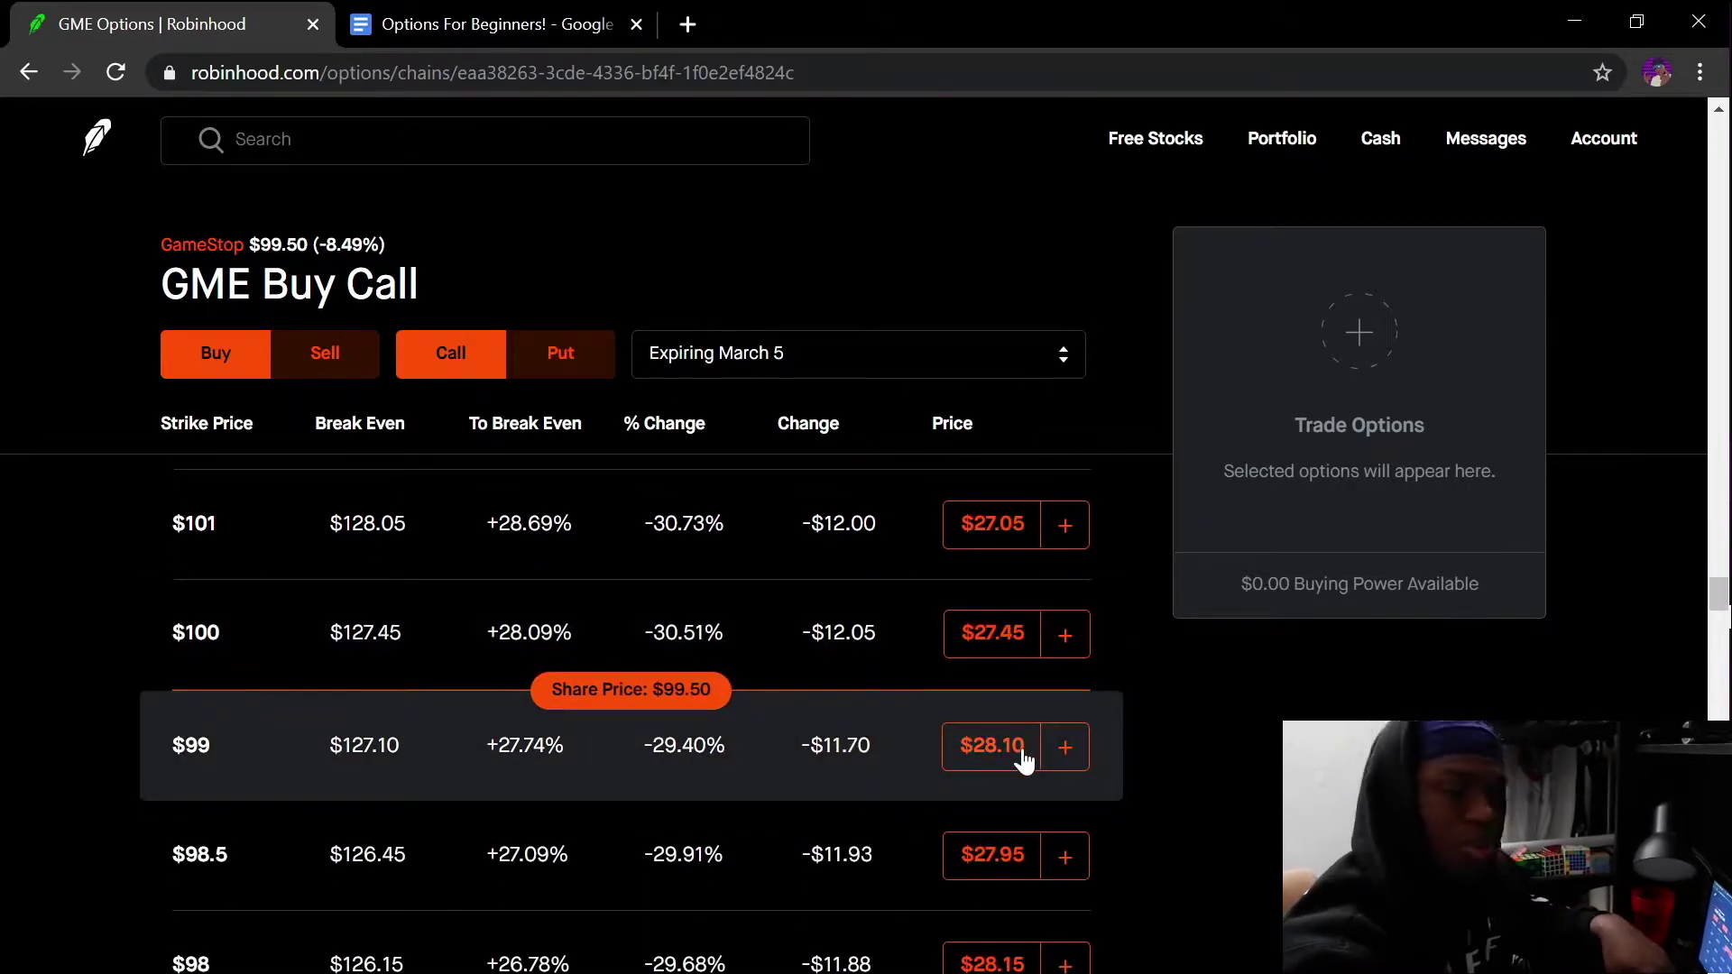
scroll(1008, 749, "down", 5)
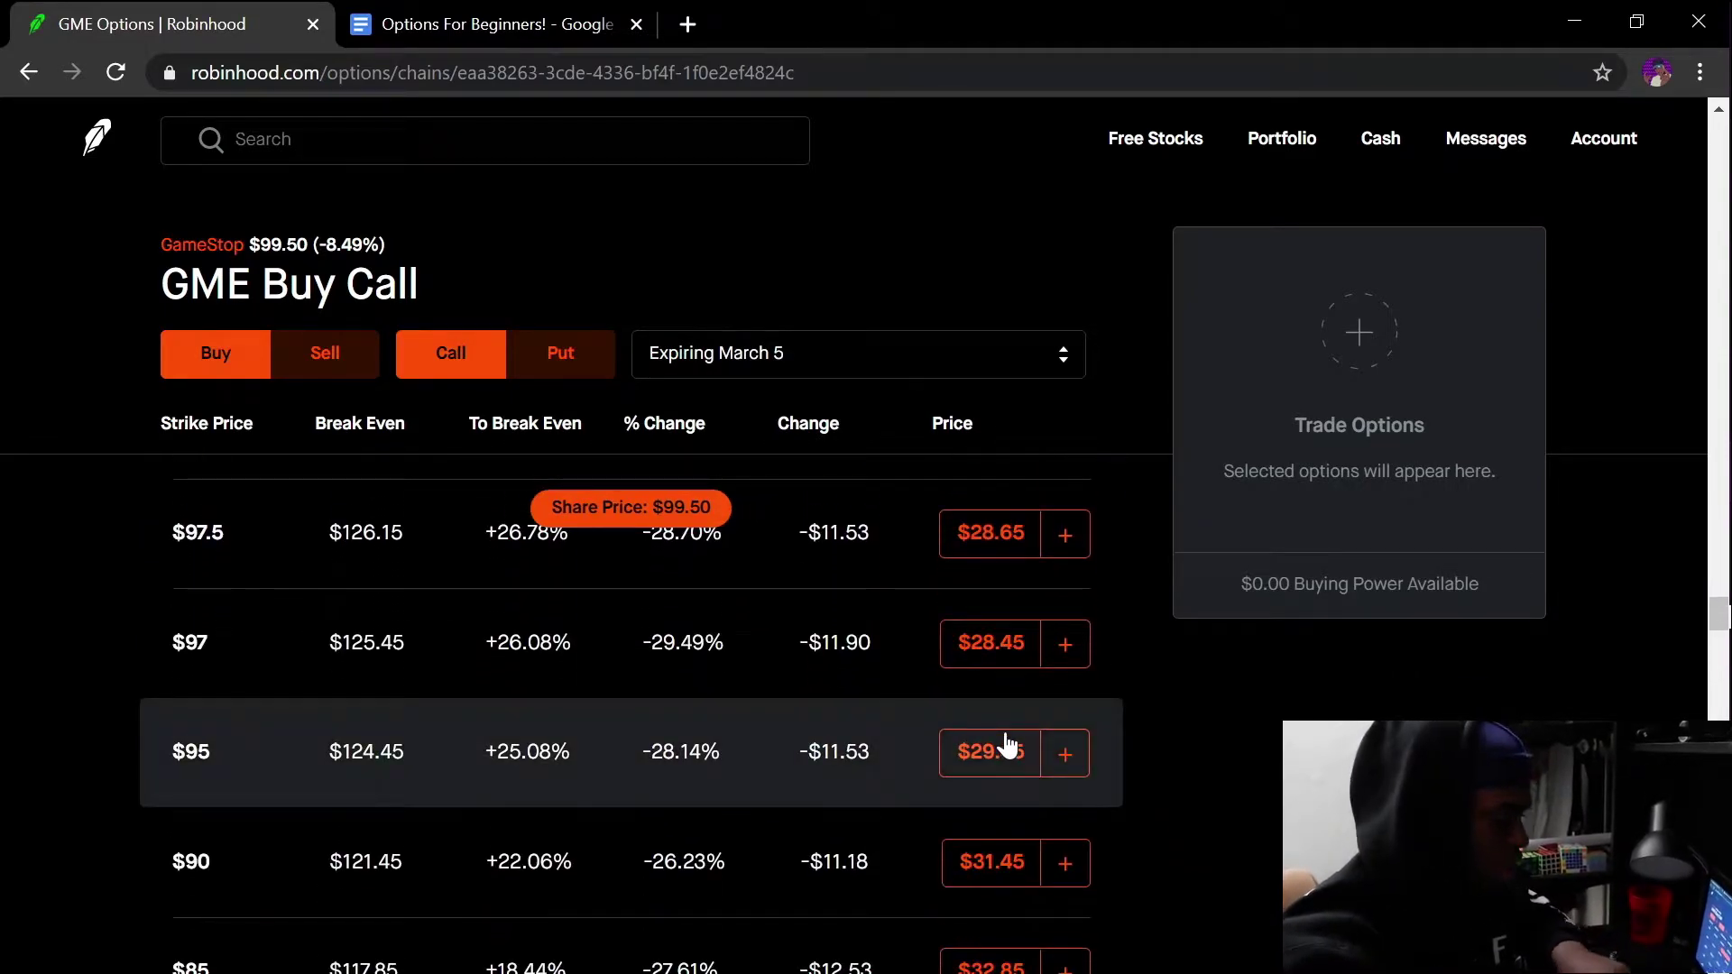
scroll(1008, 747, "up", 8)
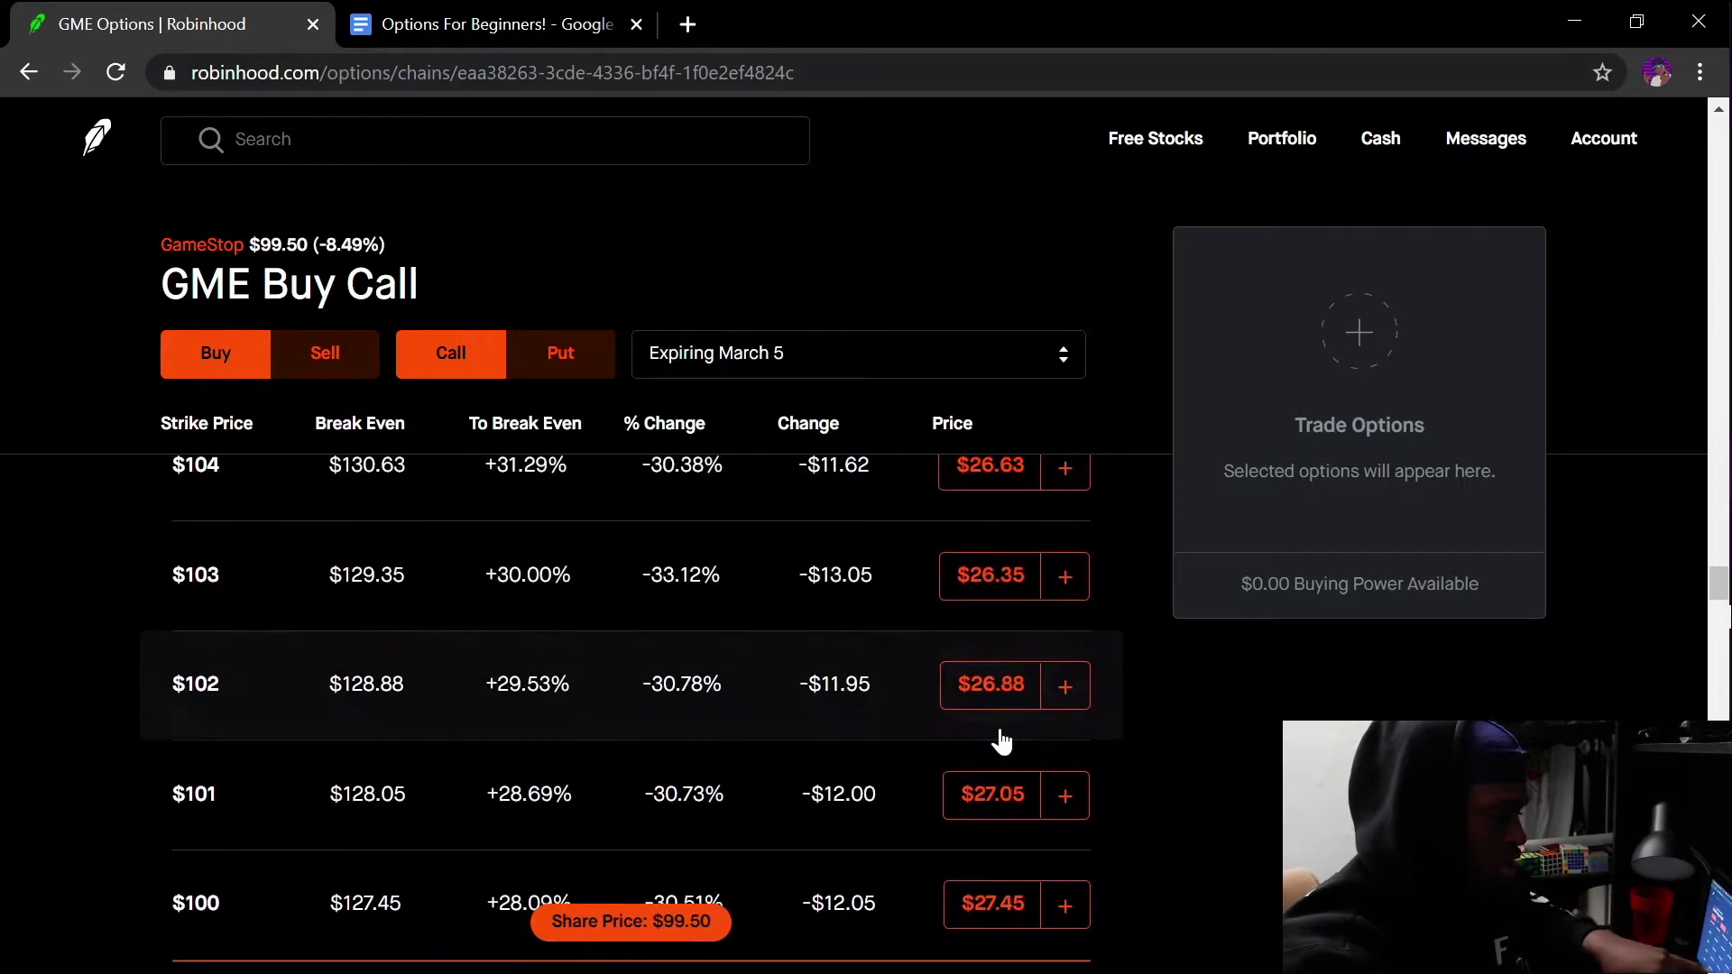
scroll(1001, 741, "up", 11)
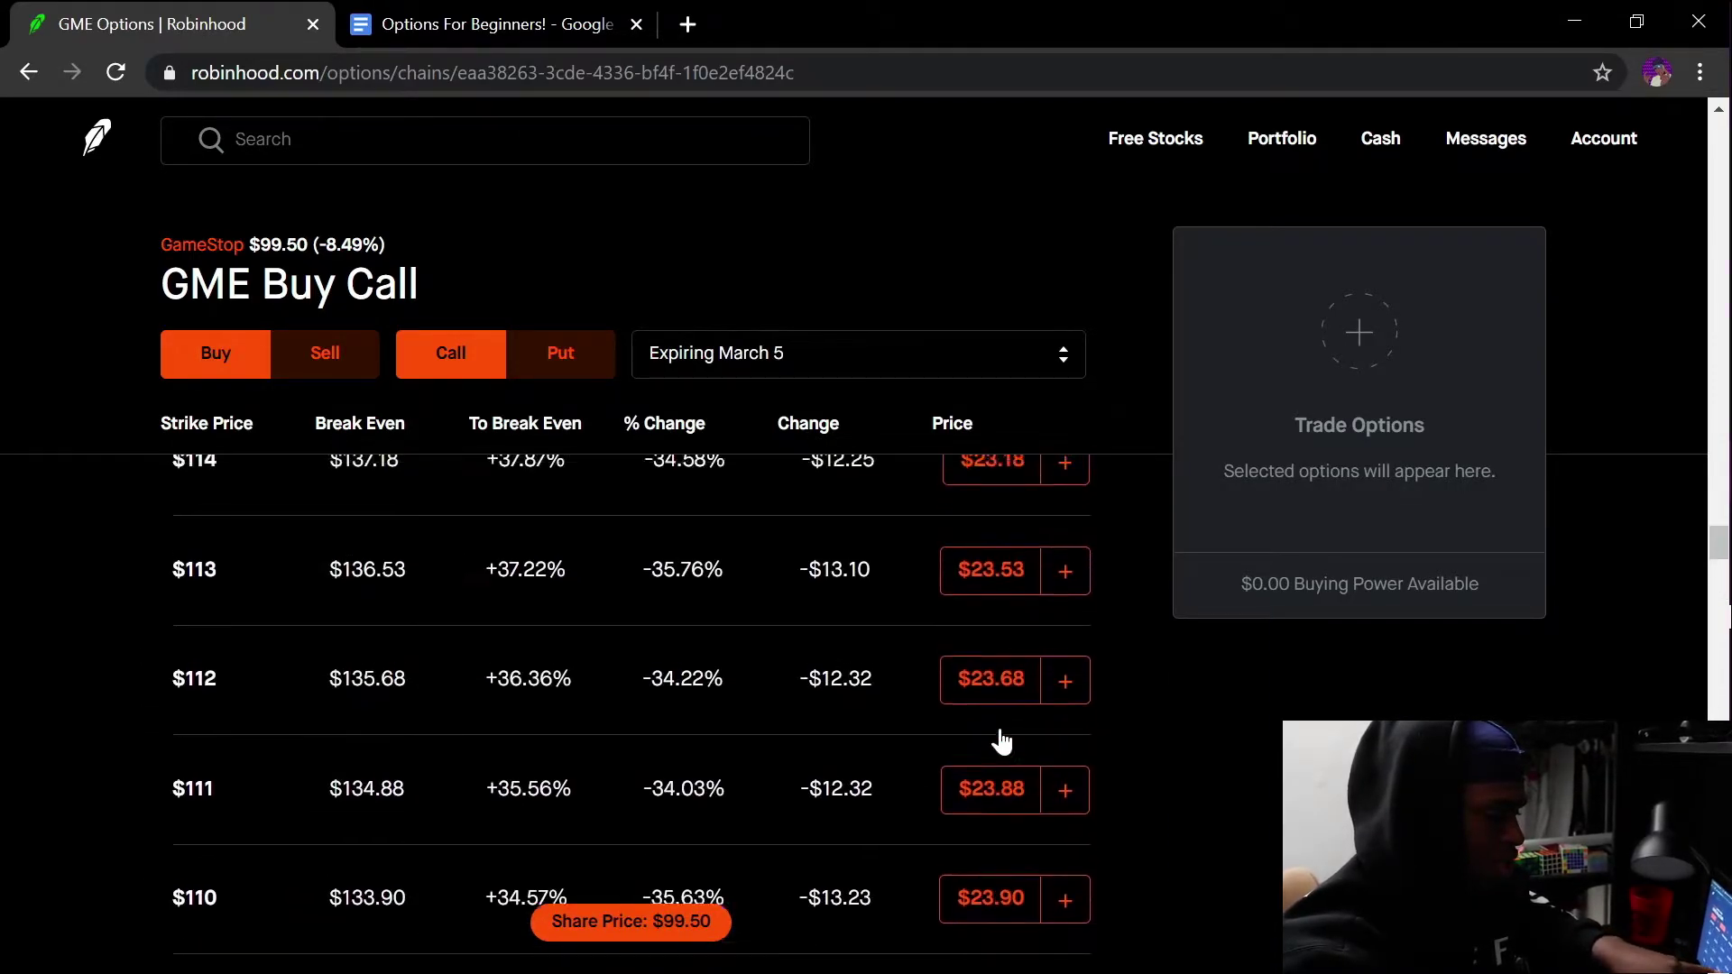
scroll(1002, 742, "up", 3)
scroll(1002, 742, "down", 14)
scroll(1002, 742, "up", 13)
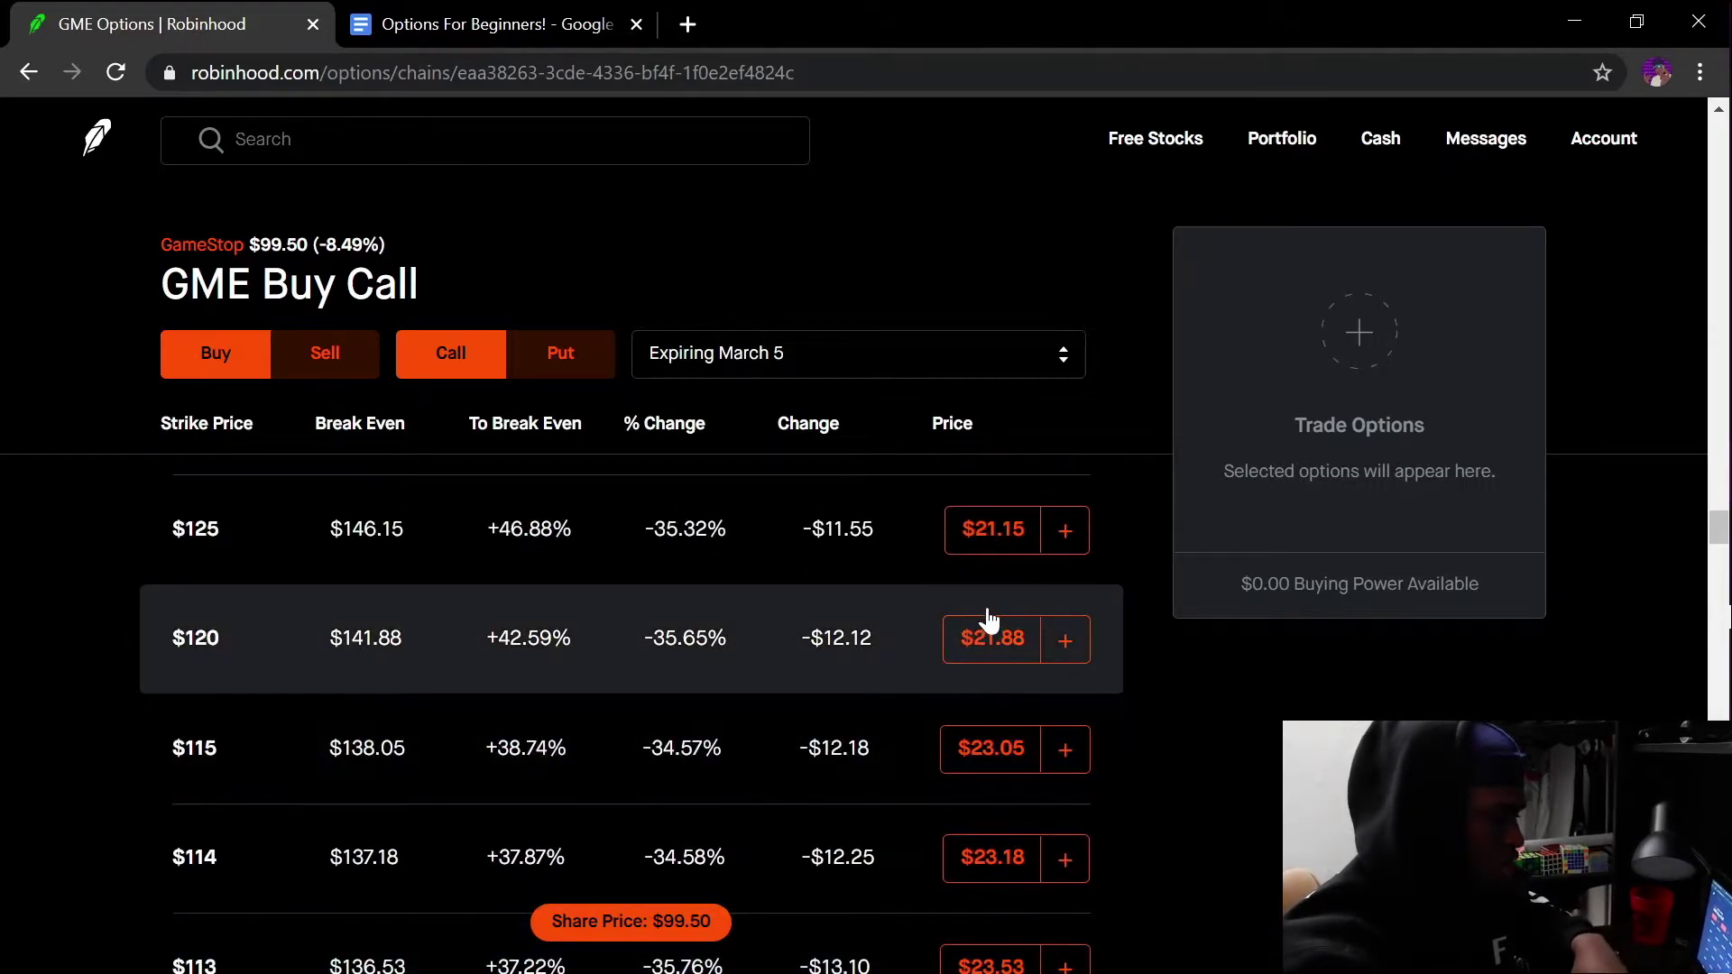
scroll(843, 562, "down", 20)
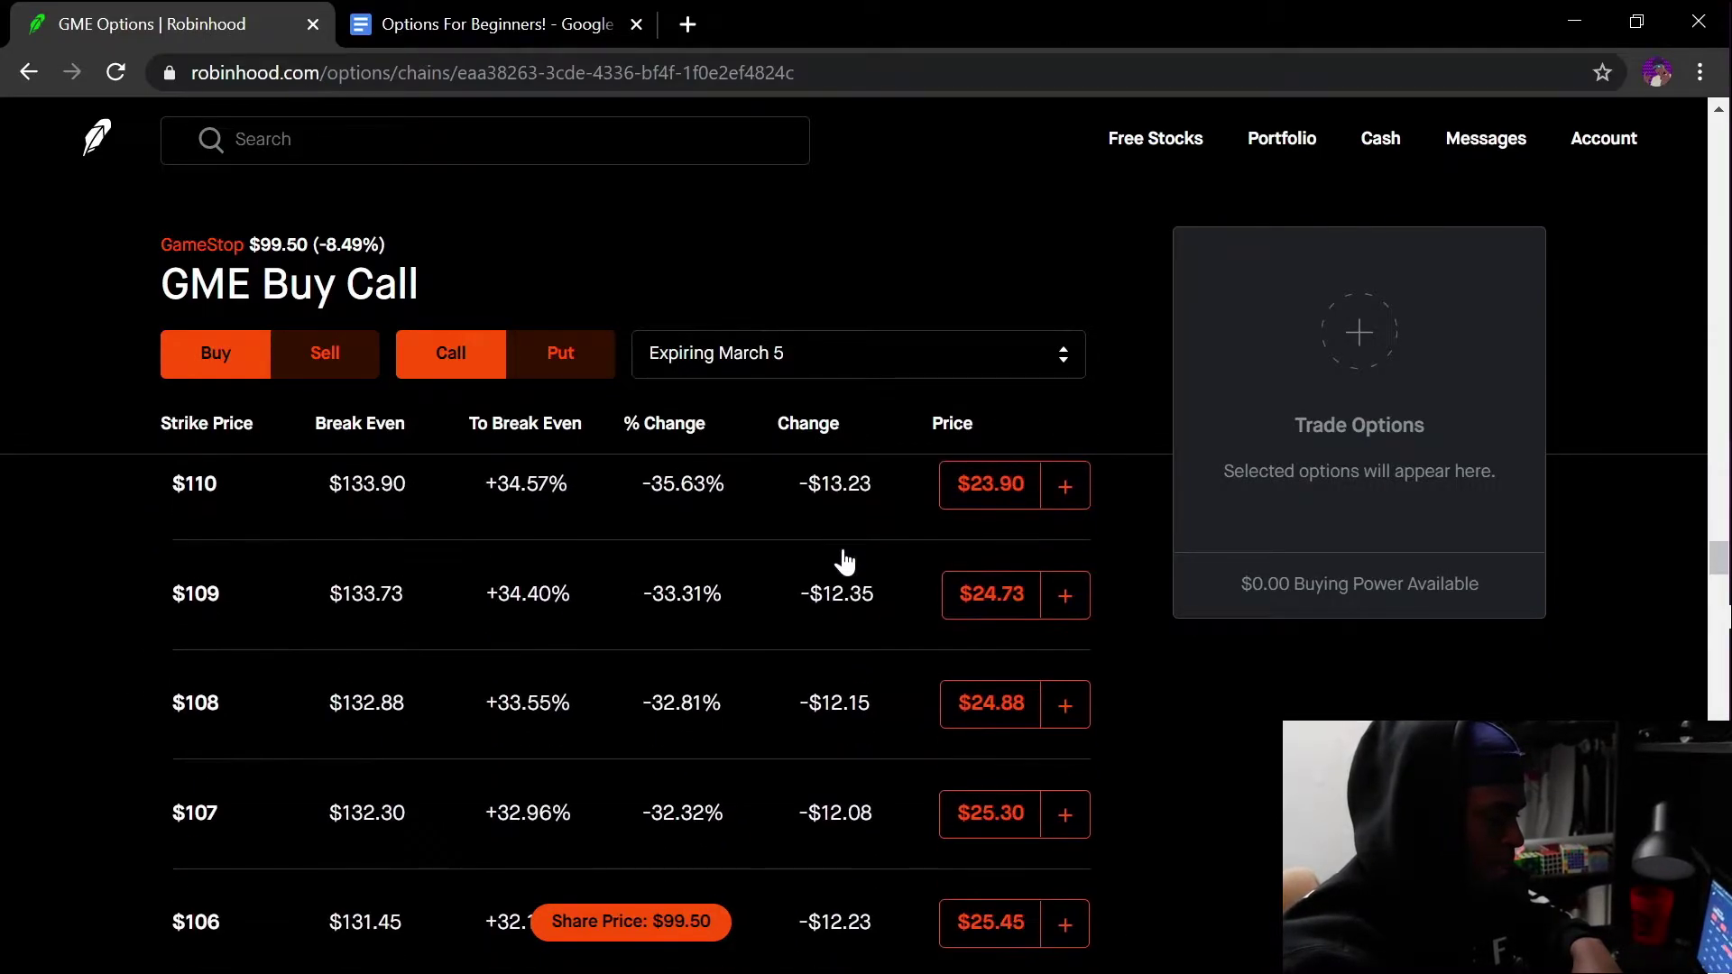
scroll(845, 563, "down", 1)
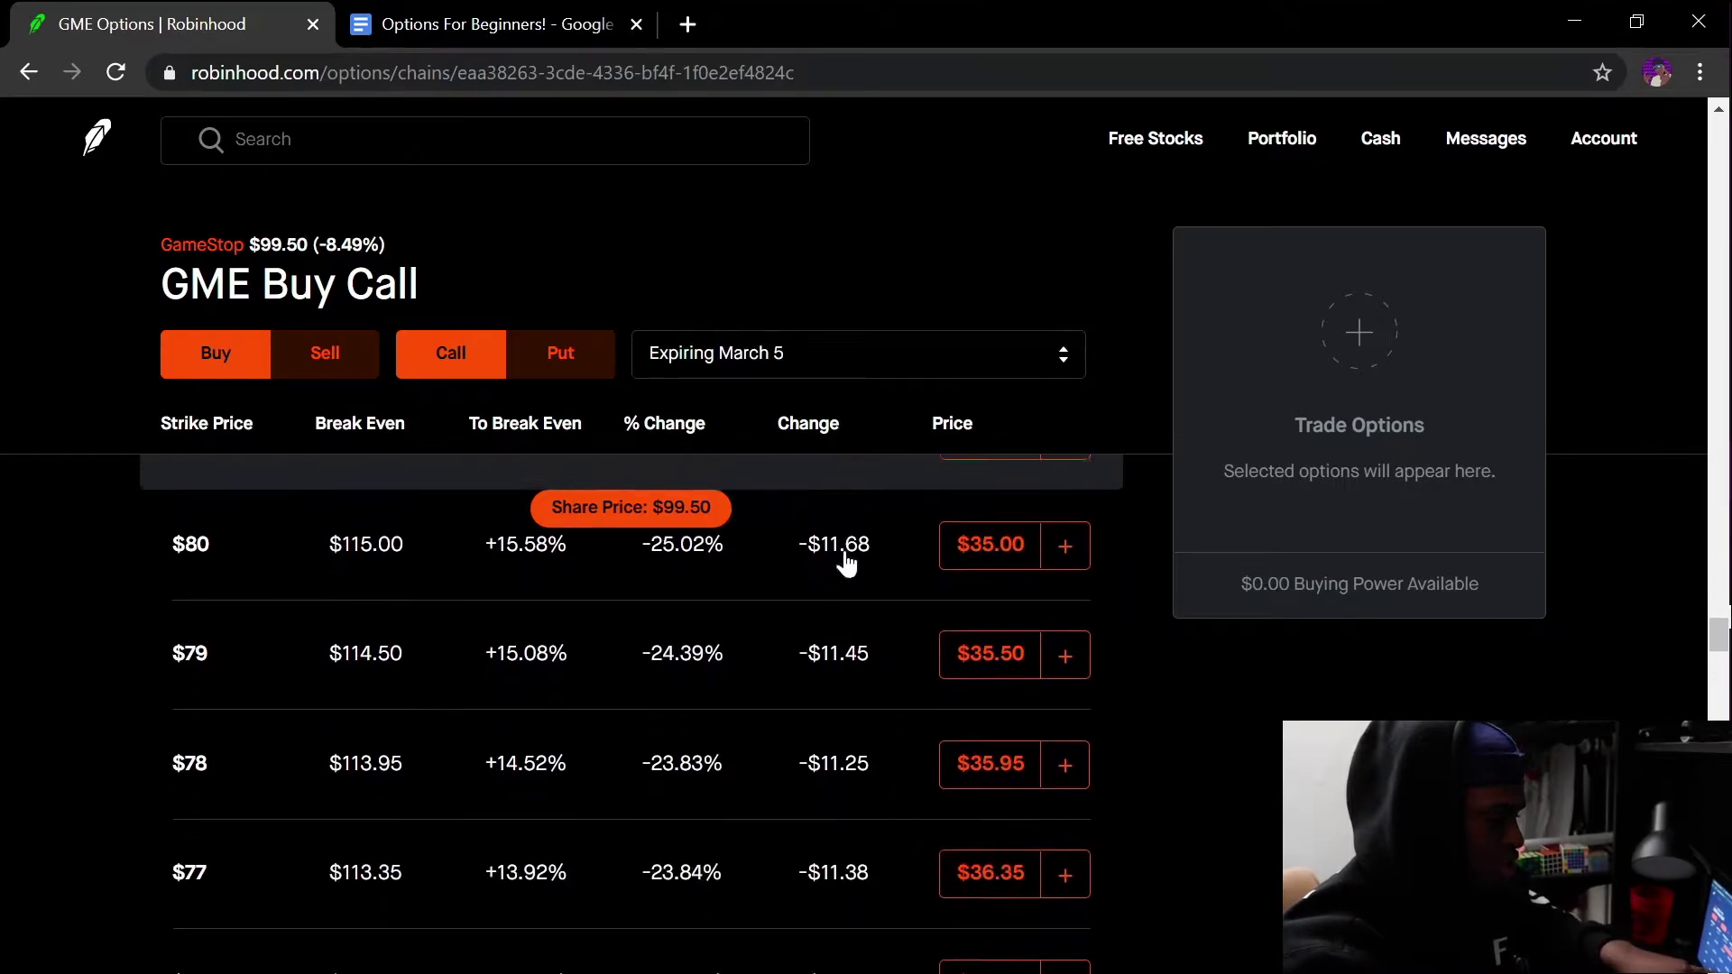
scroll(845, 562, "up", 1)
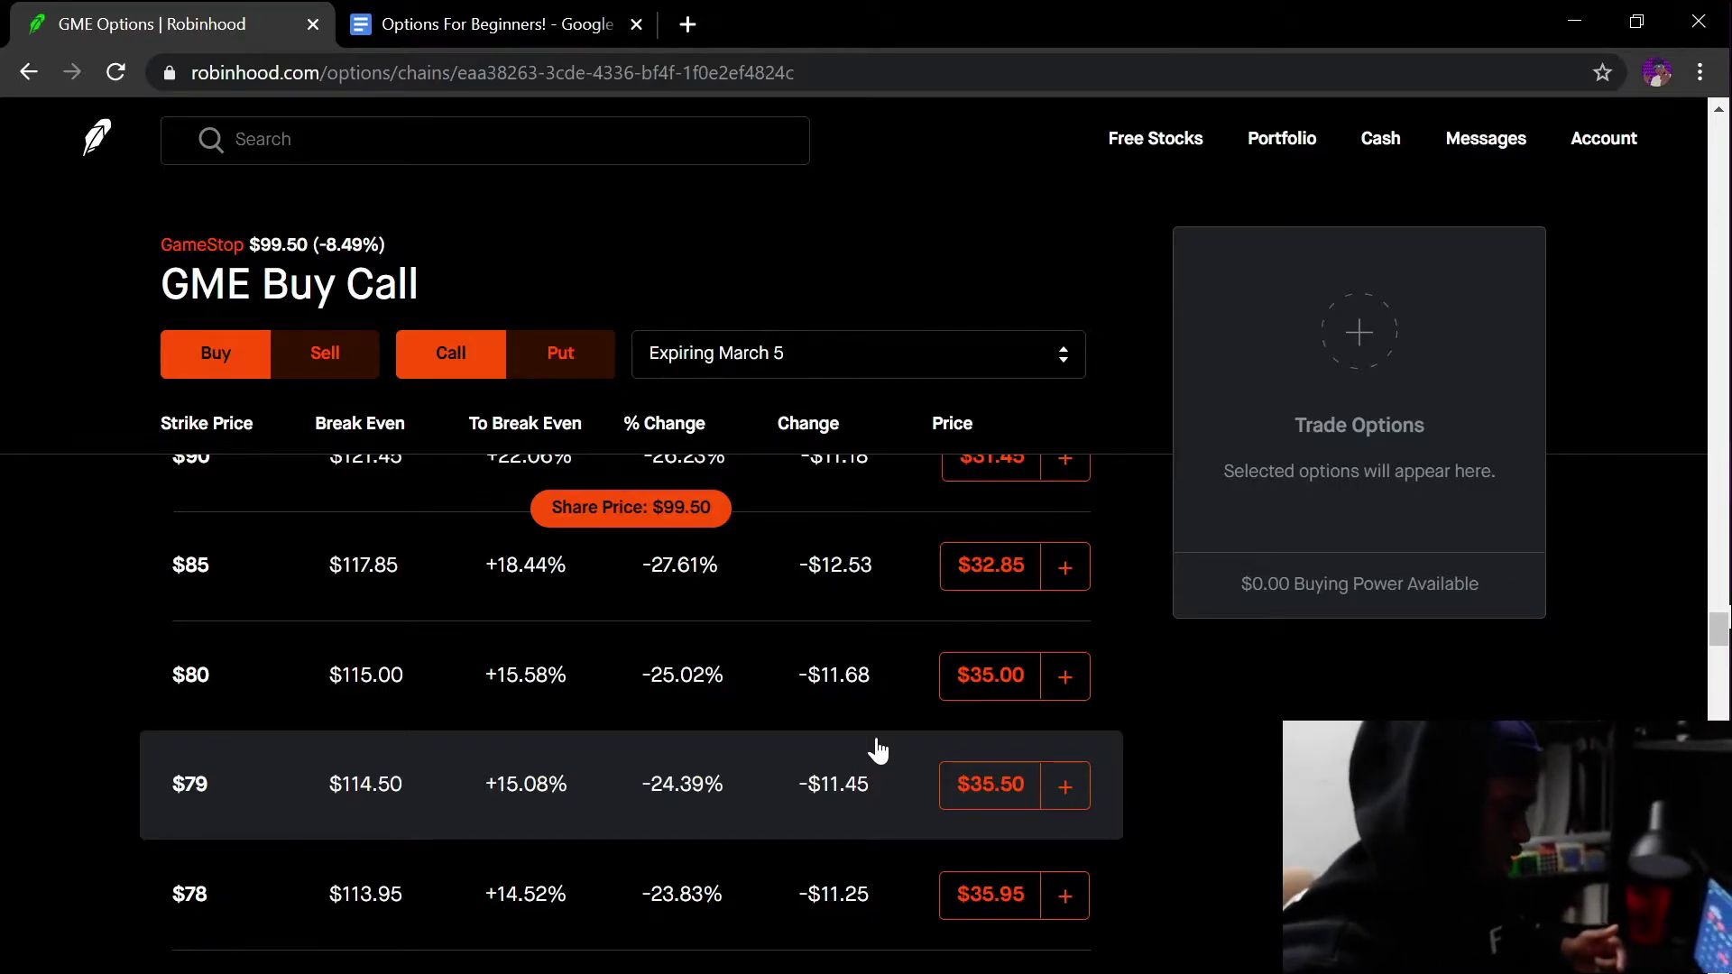
scroll(1006, 649, "up", 20)
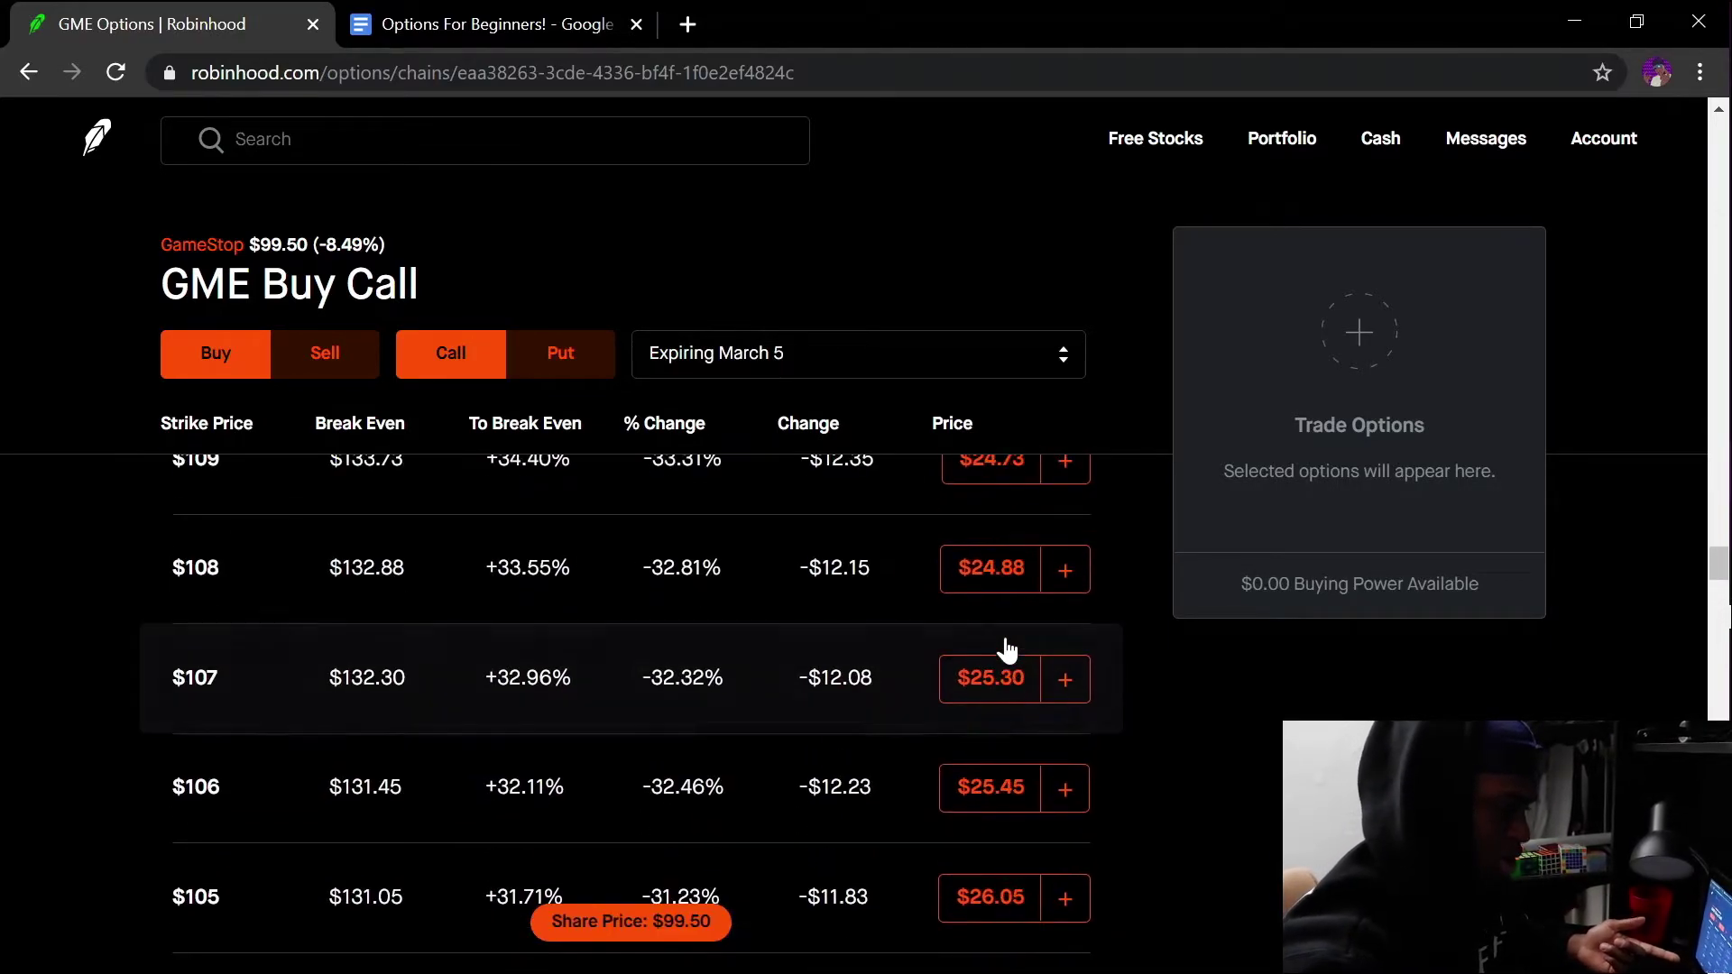
scroll(1008, 649, "down", 7)
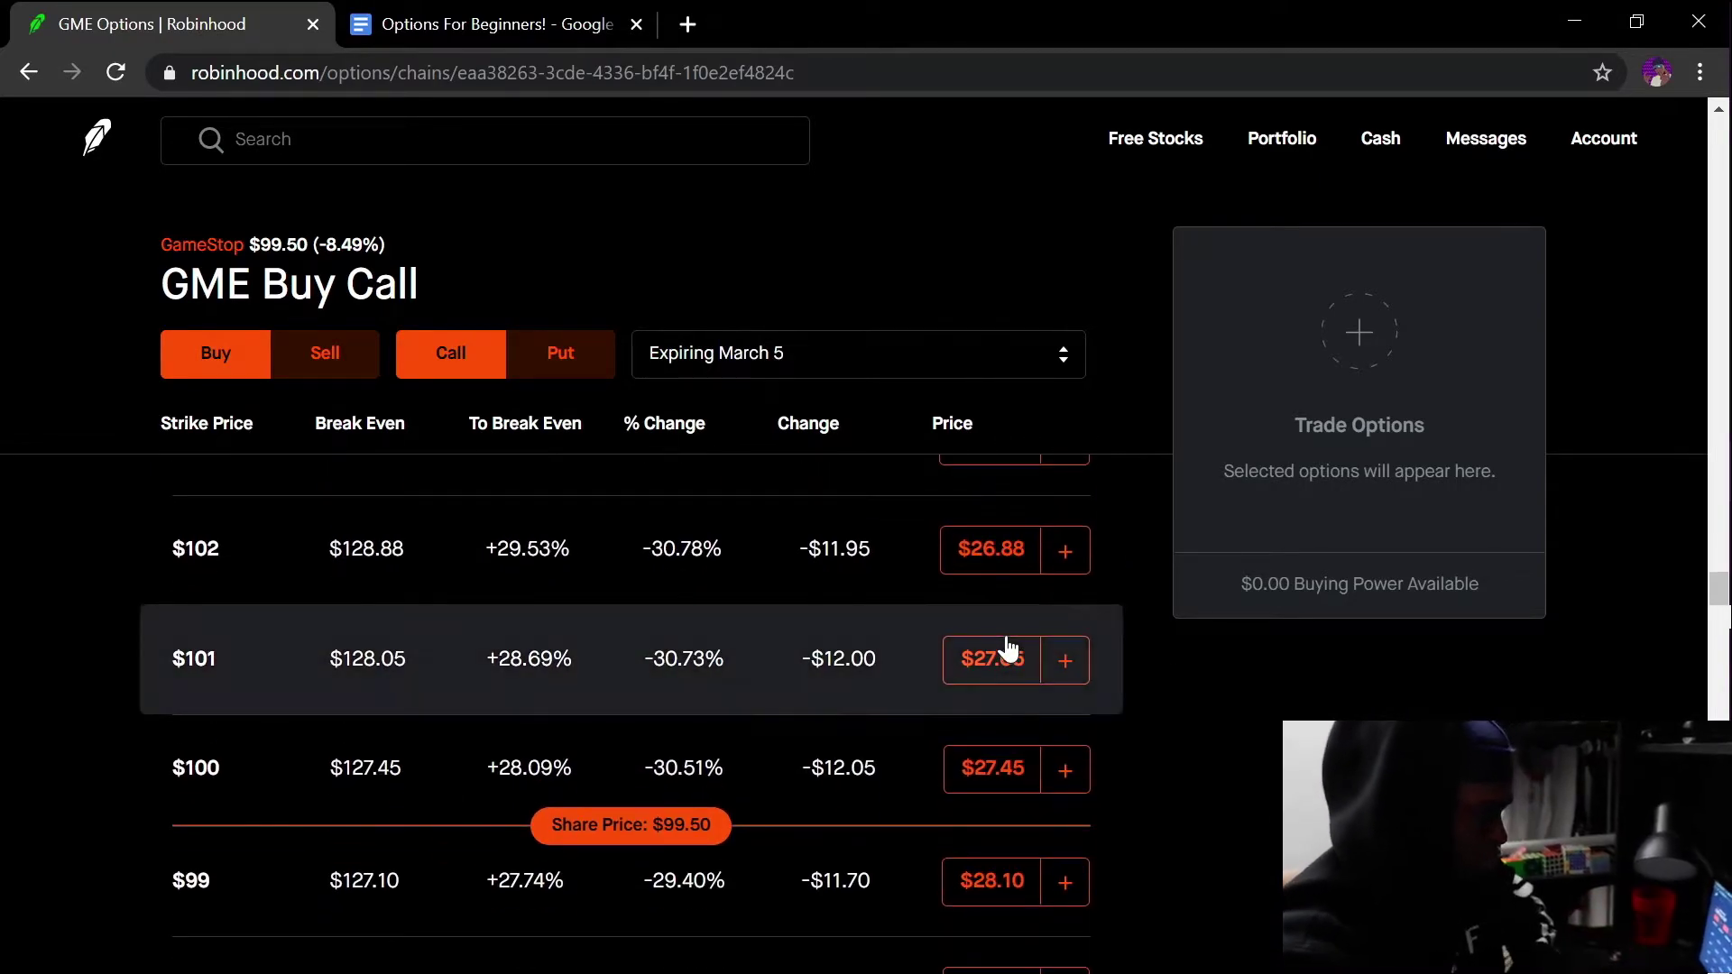
Step: Expand the in-the-money $97.5 GME call and examine its bid, ask, mark, volume and Greeks
scroll(1008, 650, "down", 7)
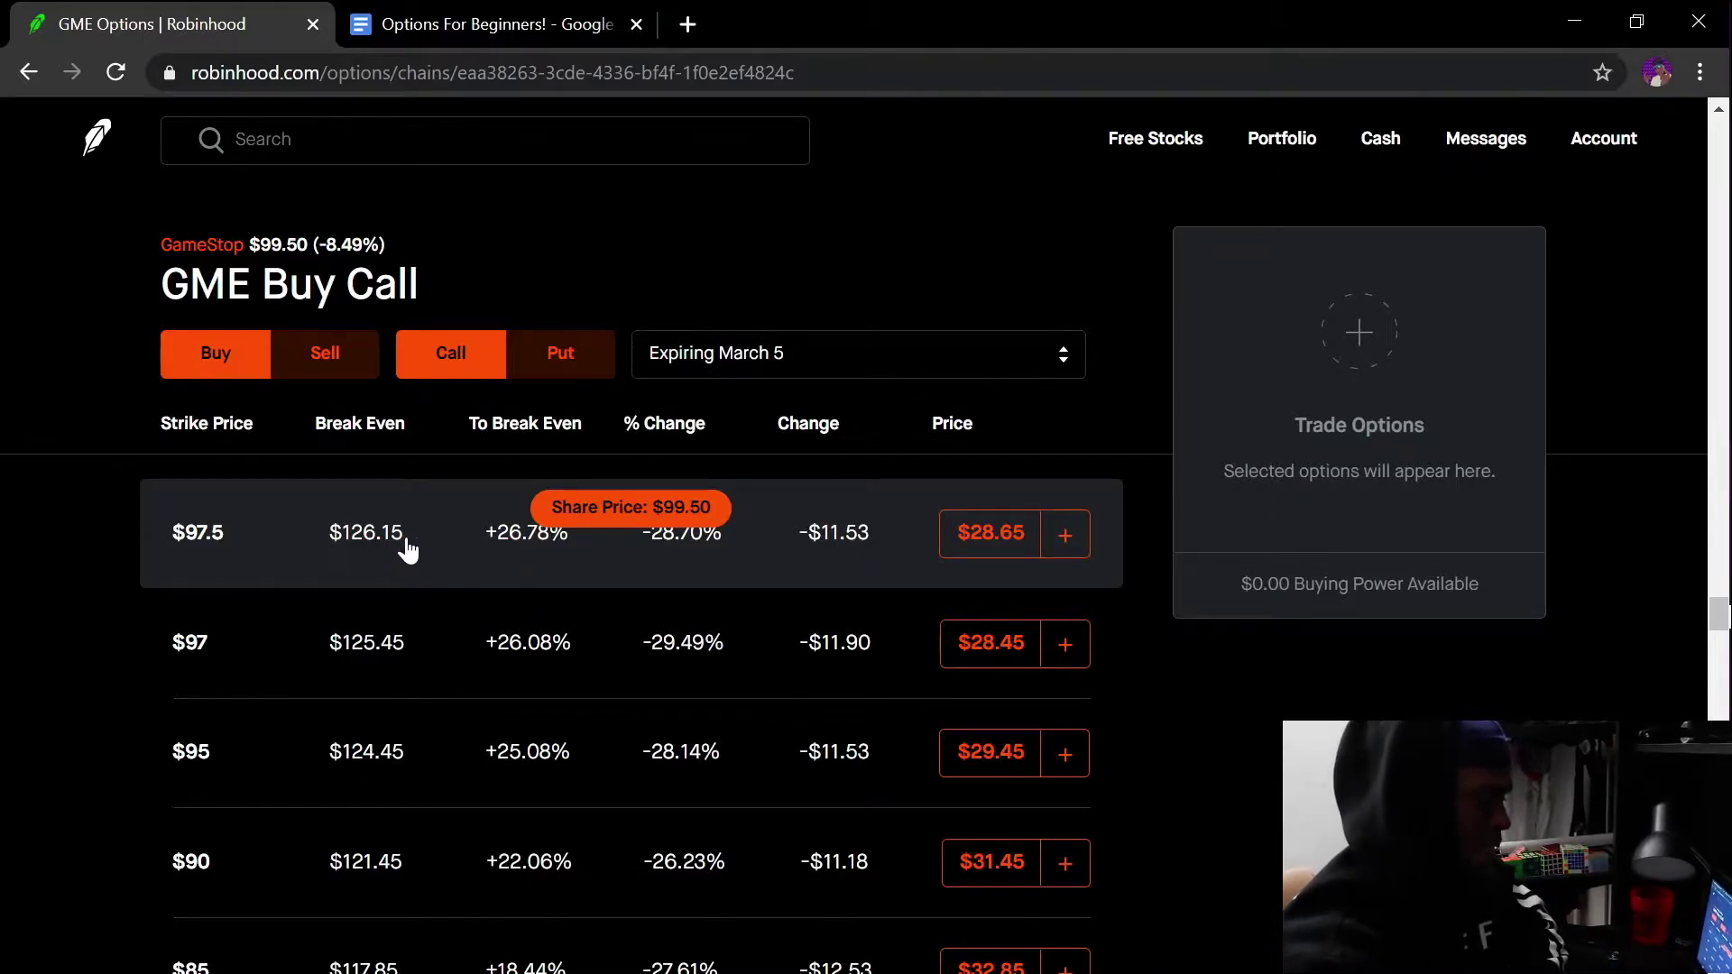
left_click(461, 557)
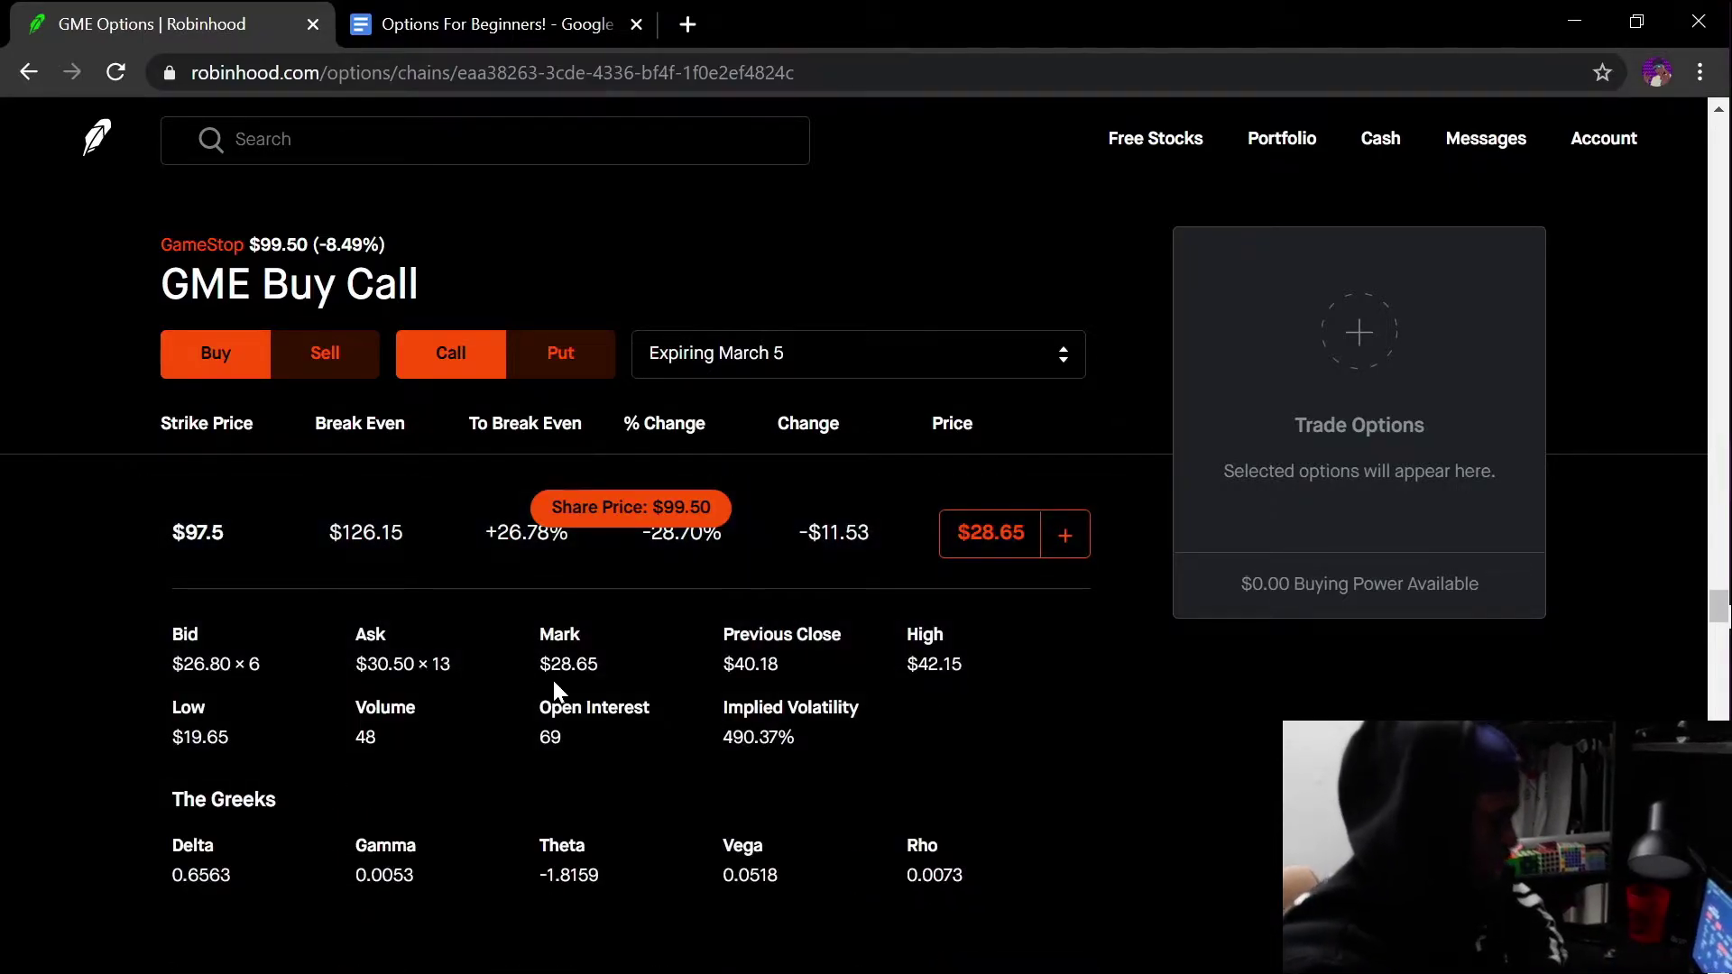
scroll(456, 656, "down", 2)
scroll(857, 683, "down", 2)
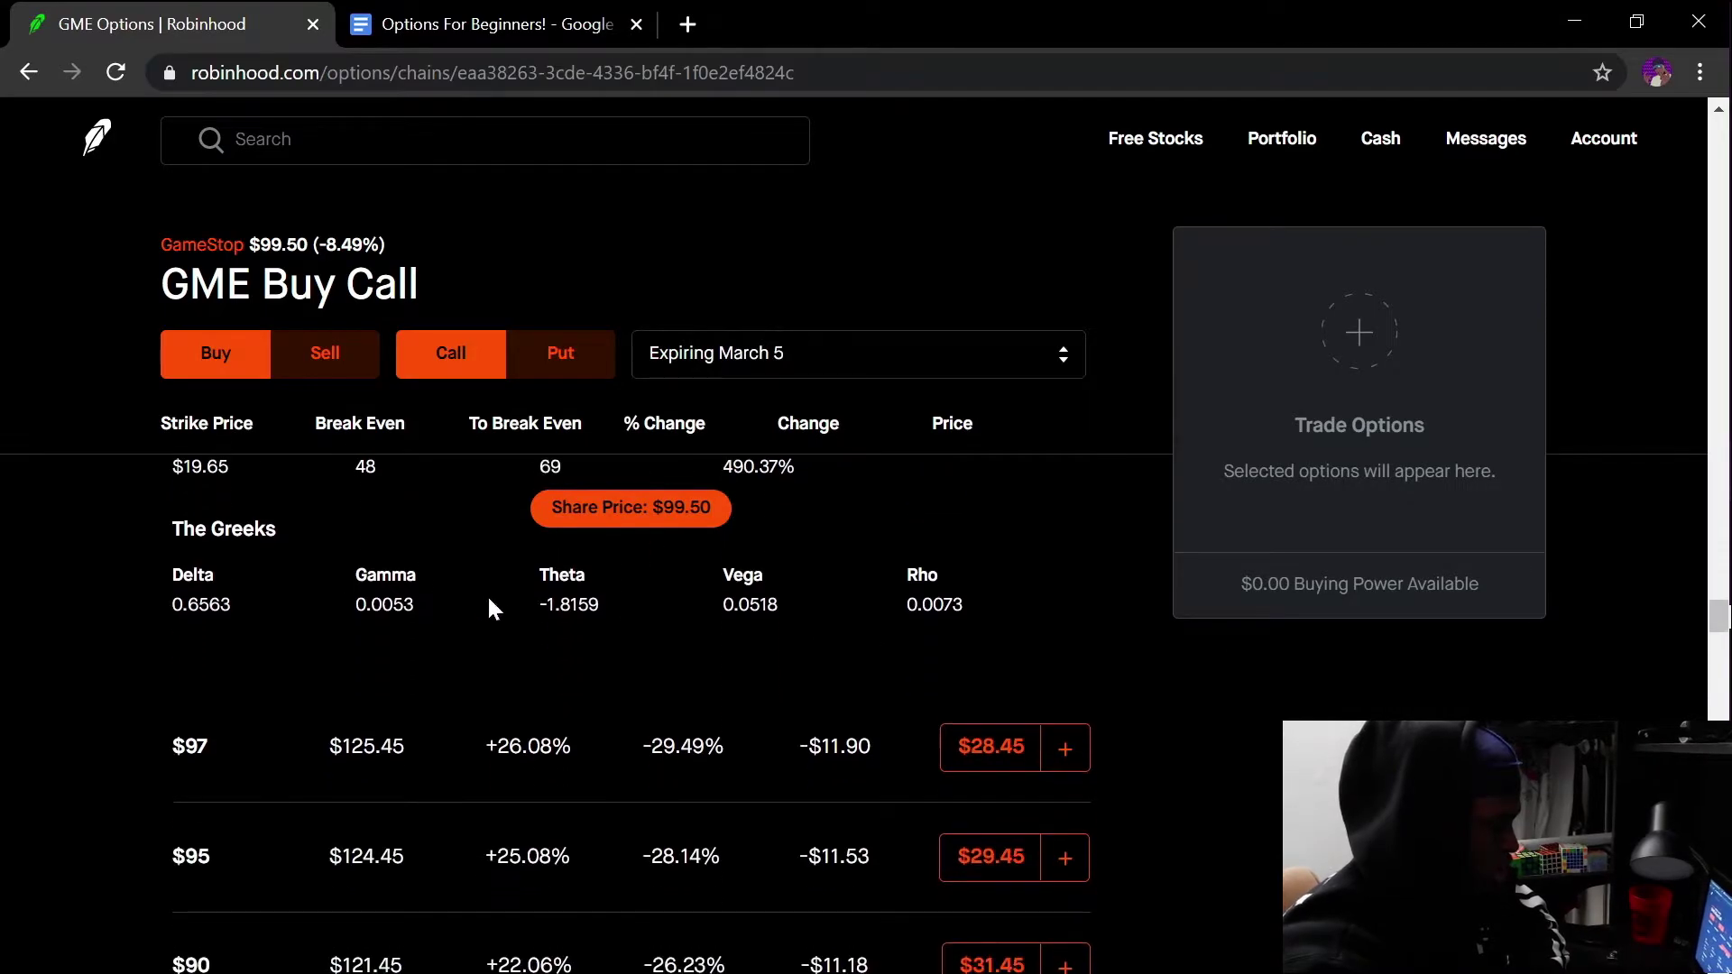
scroll(967, 708, "up", 4)
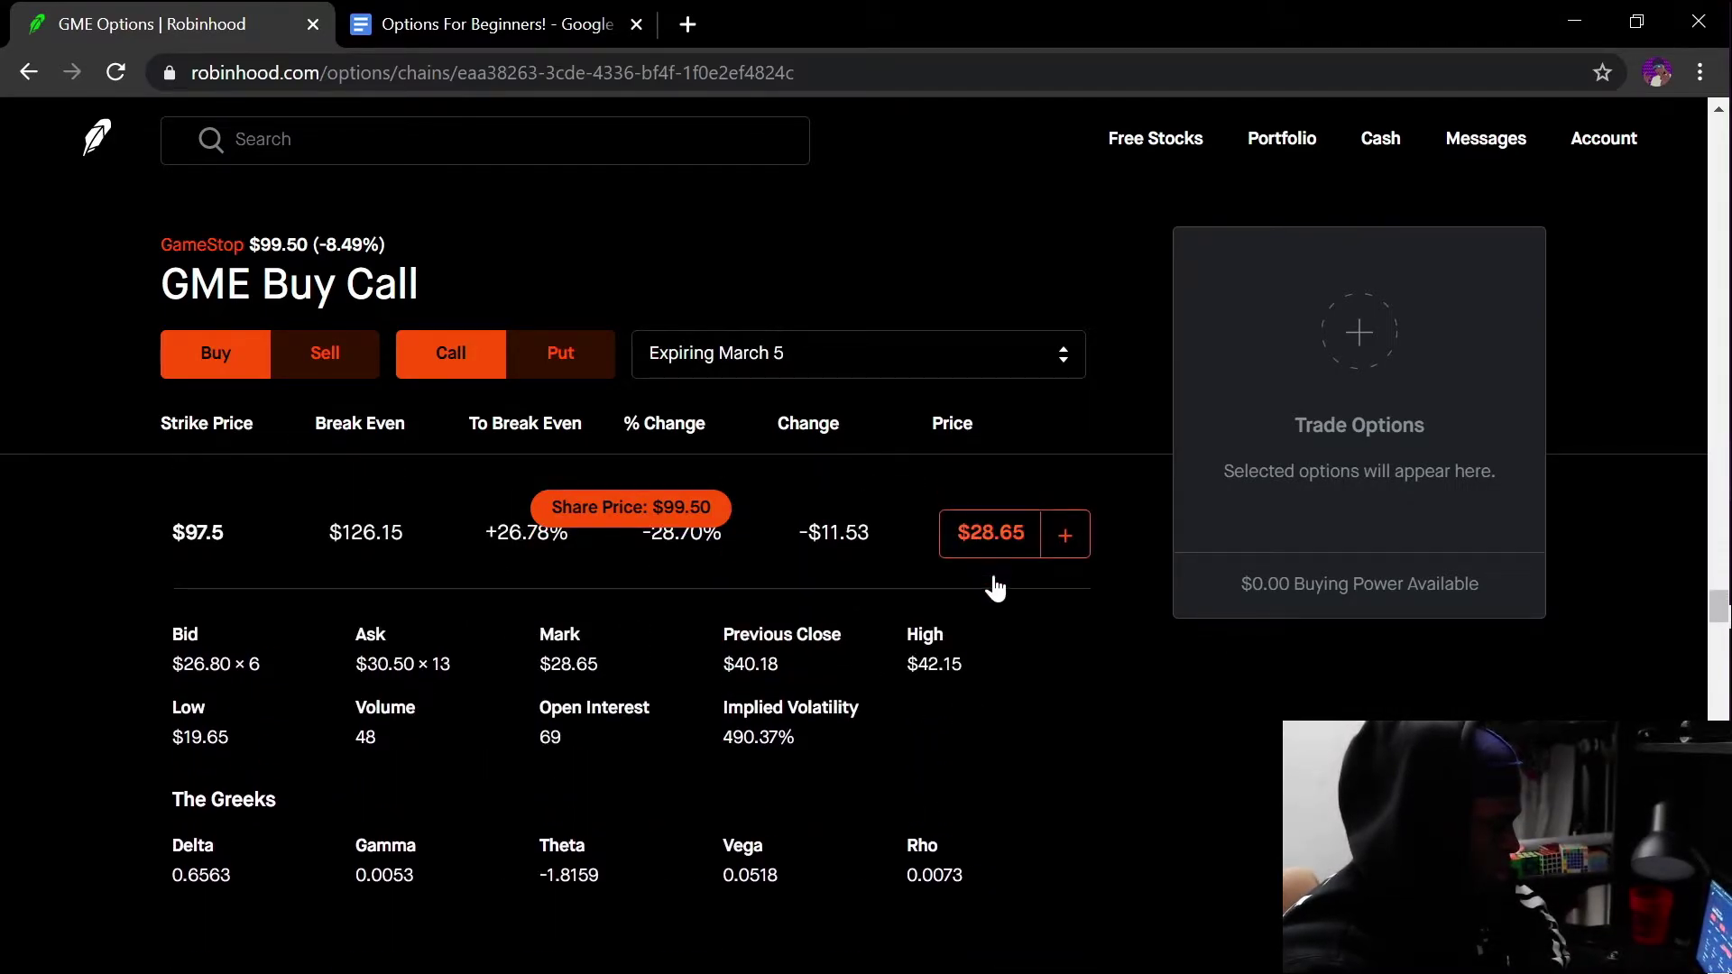
Step: Start a long call order for the March 5 $97.5 GME call and set it to 1 contract
left_click(1065, 539)
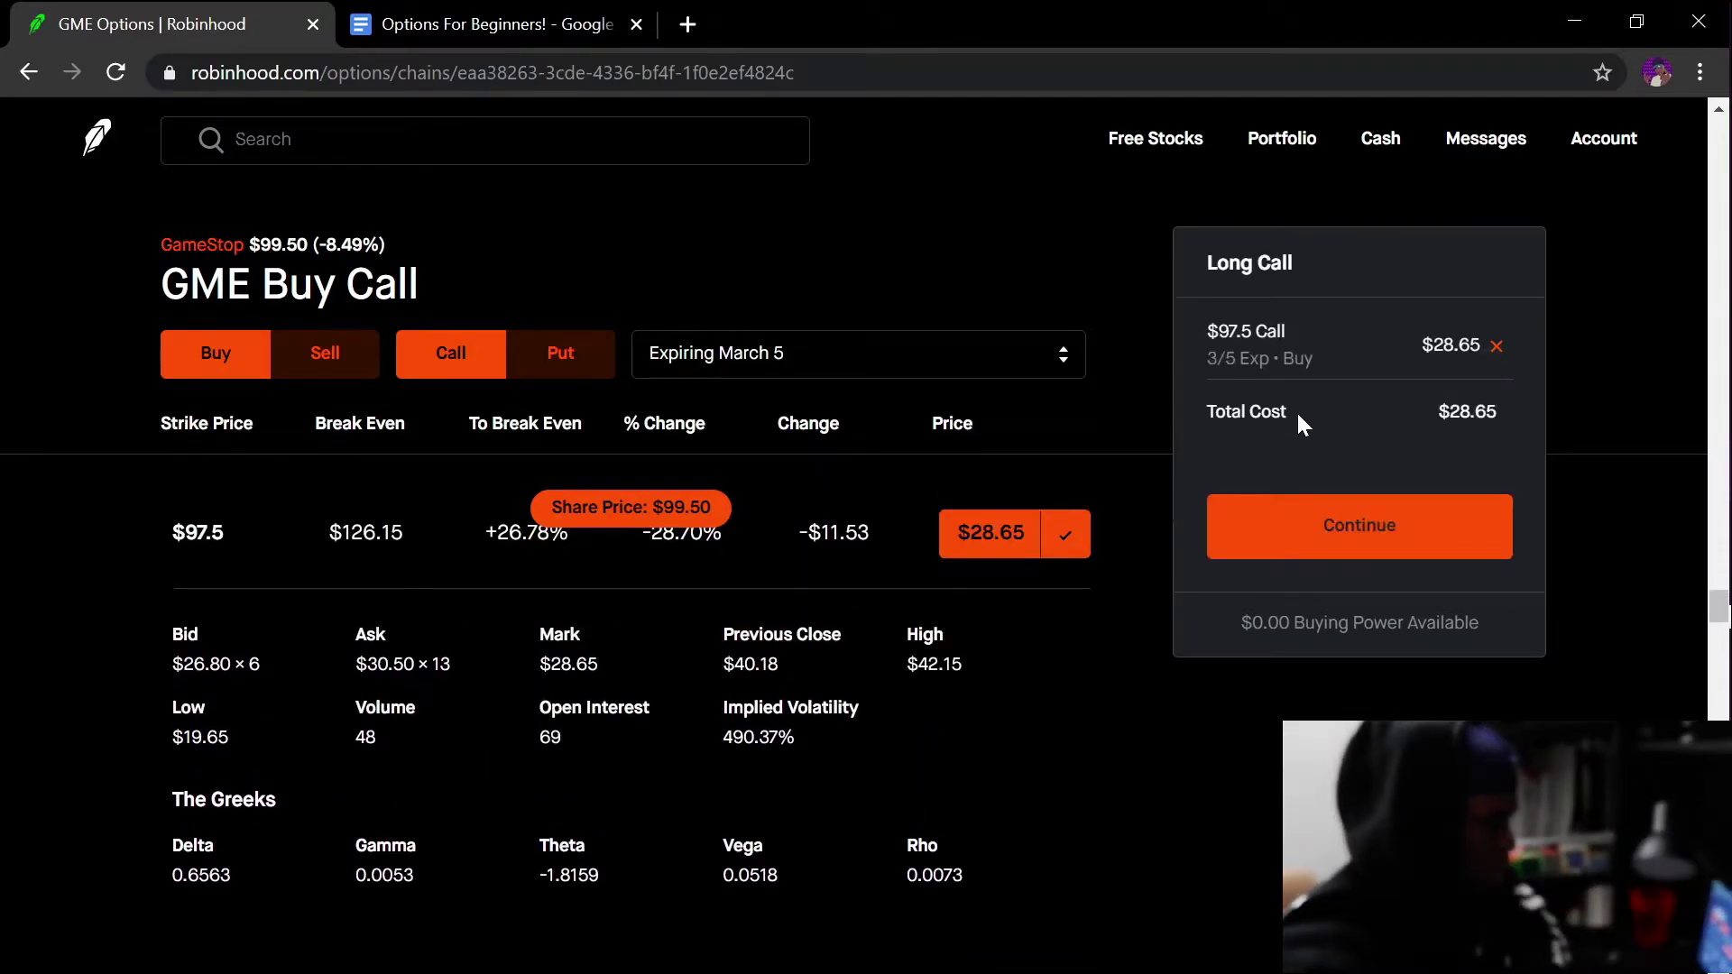
left_click(1249, 532)
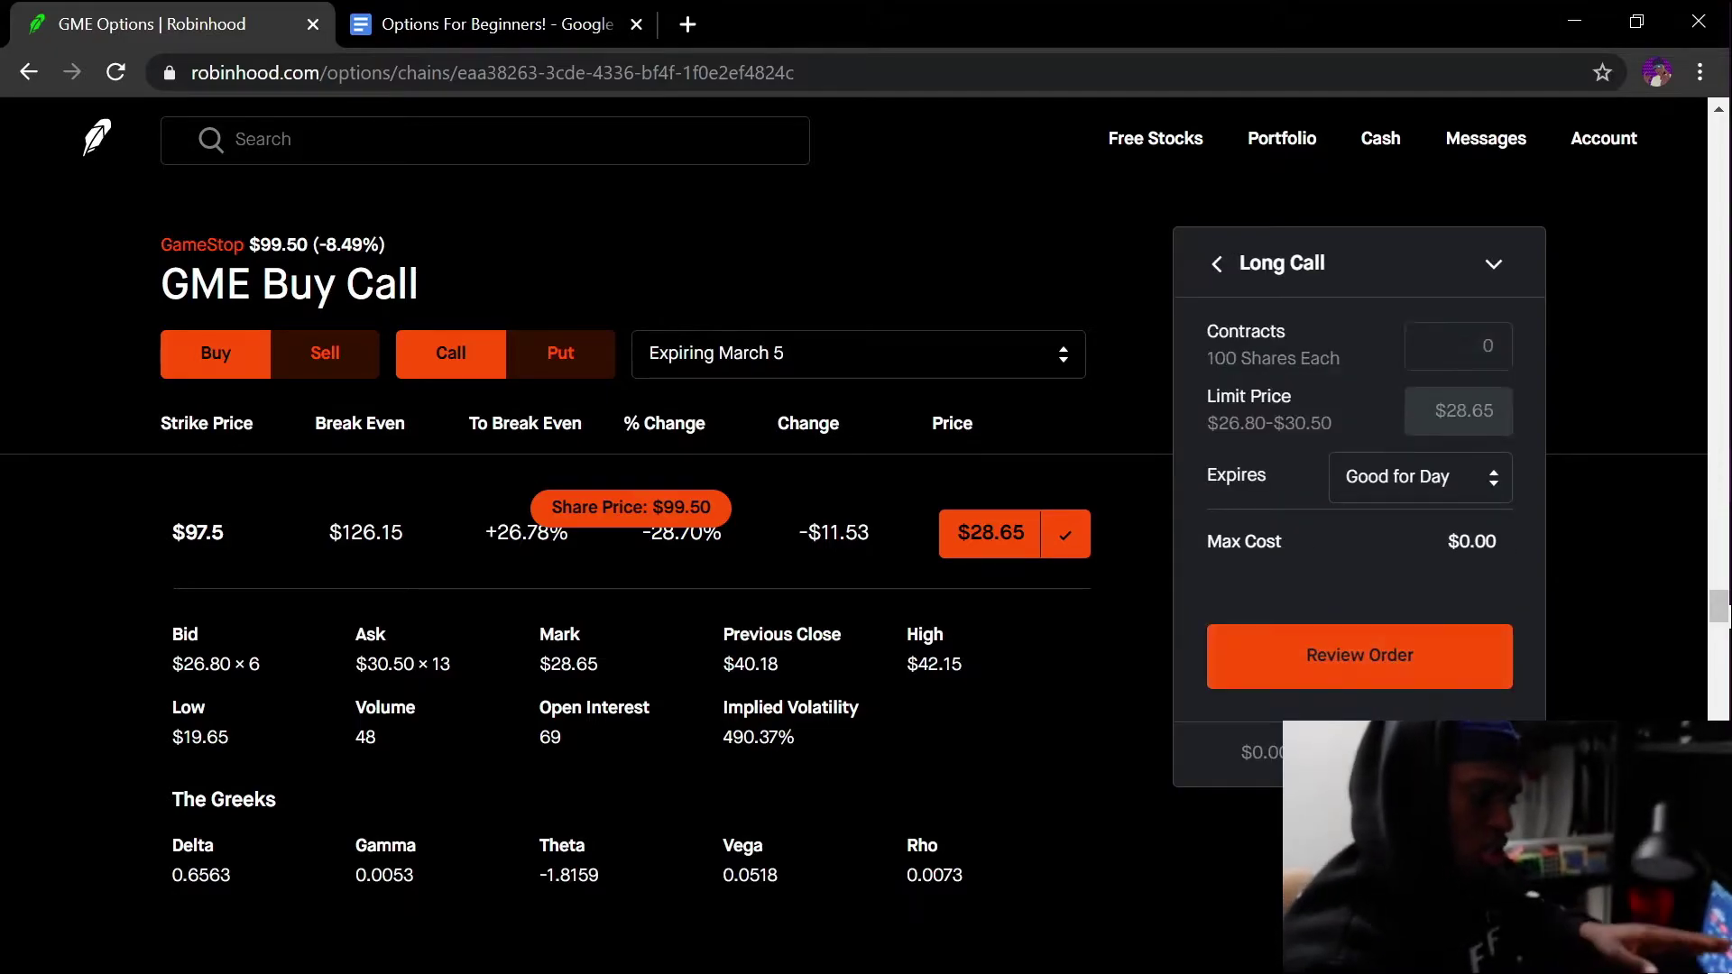
scroll(301, 733, "up", 2)
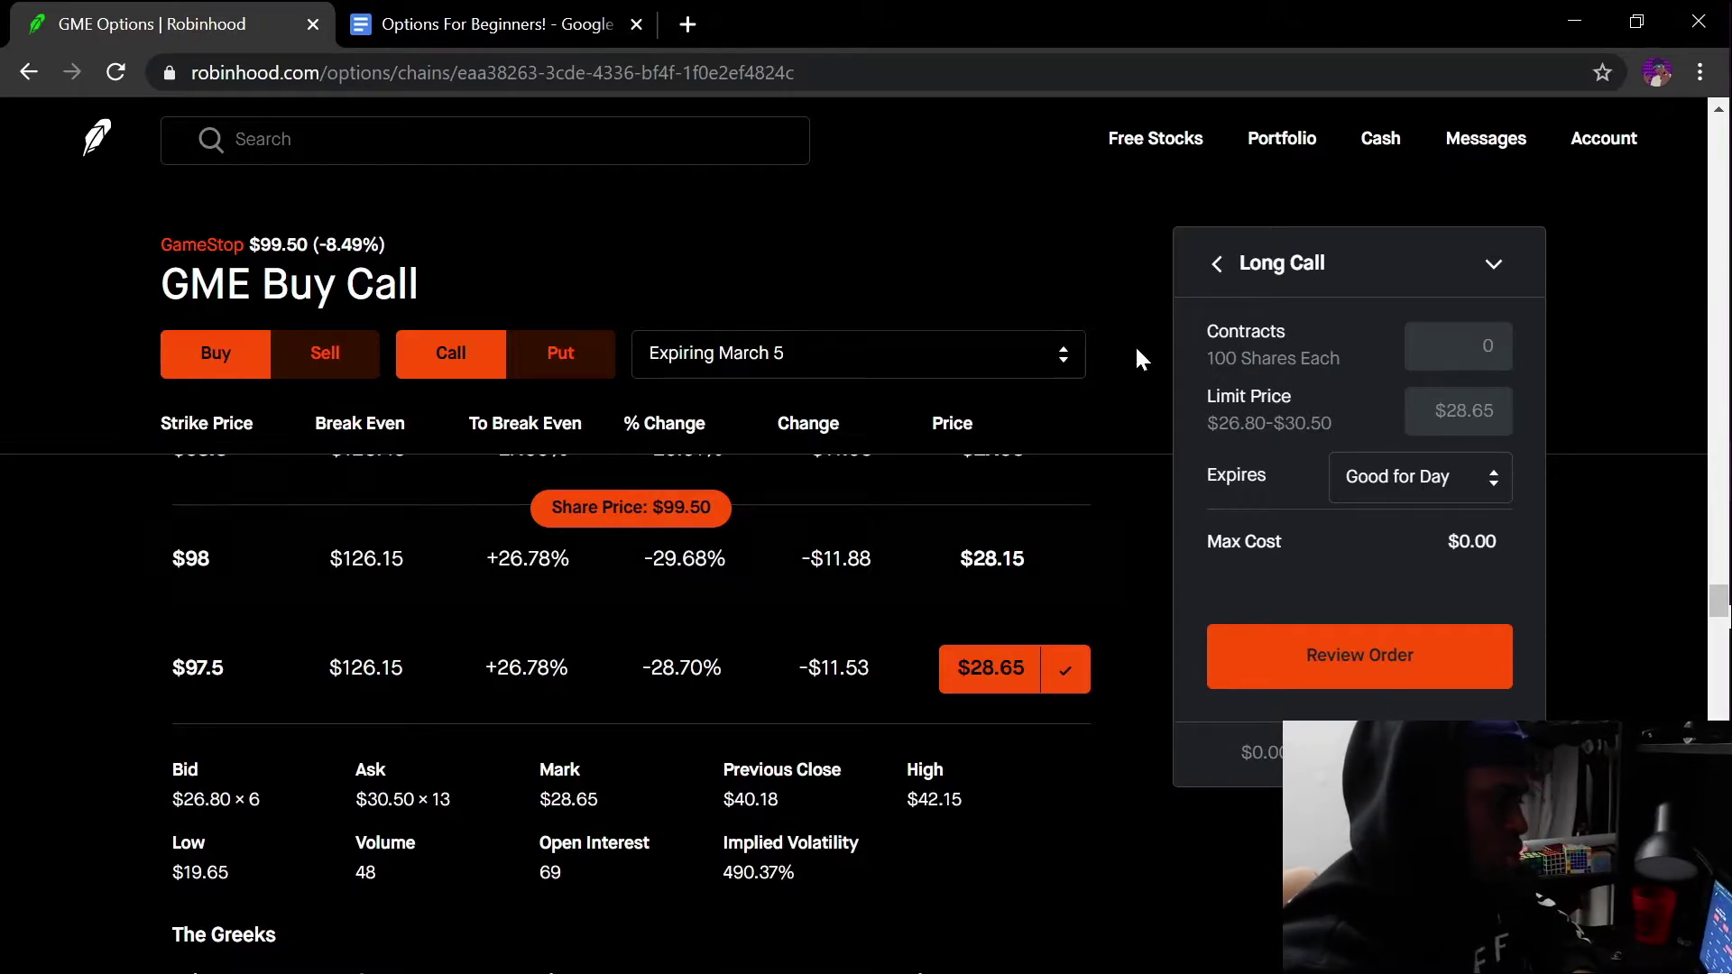
left_click(1424, 336)
type("1")
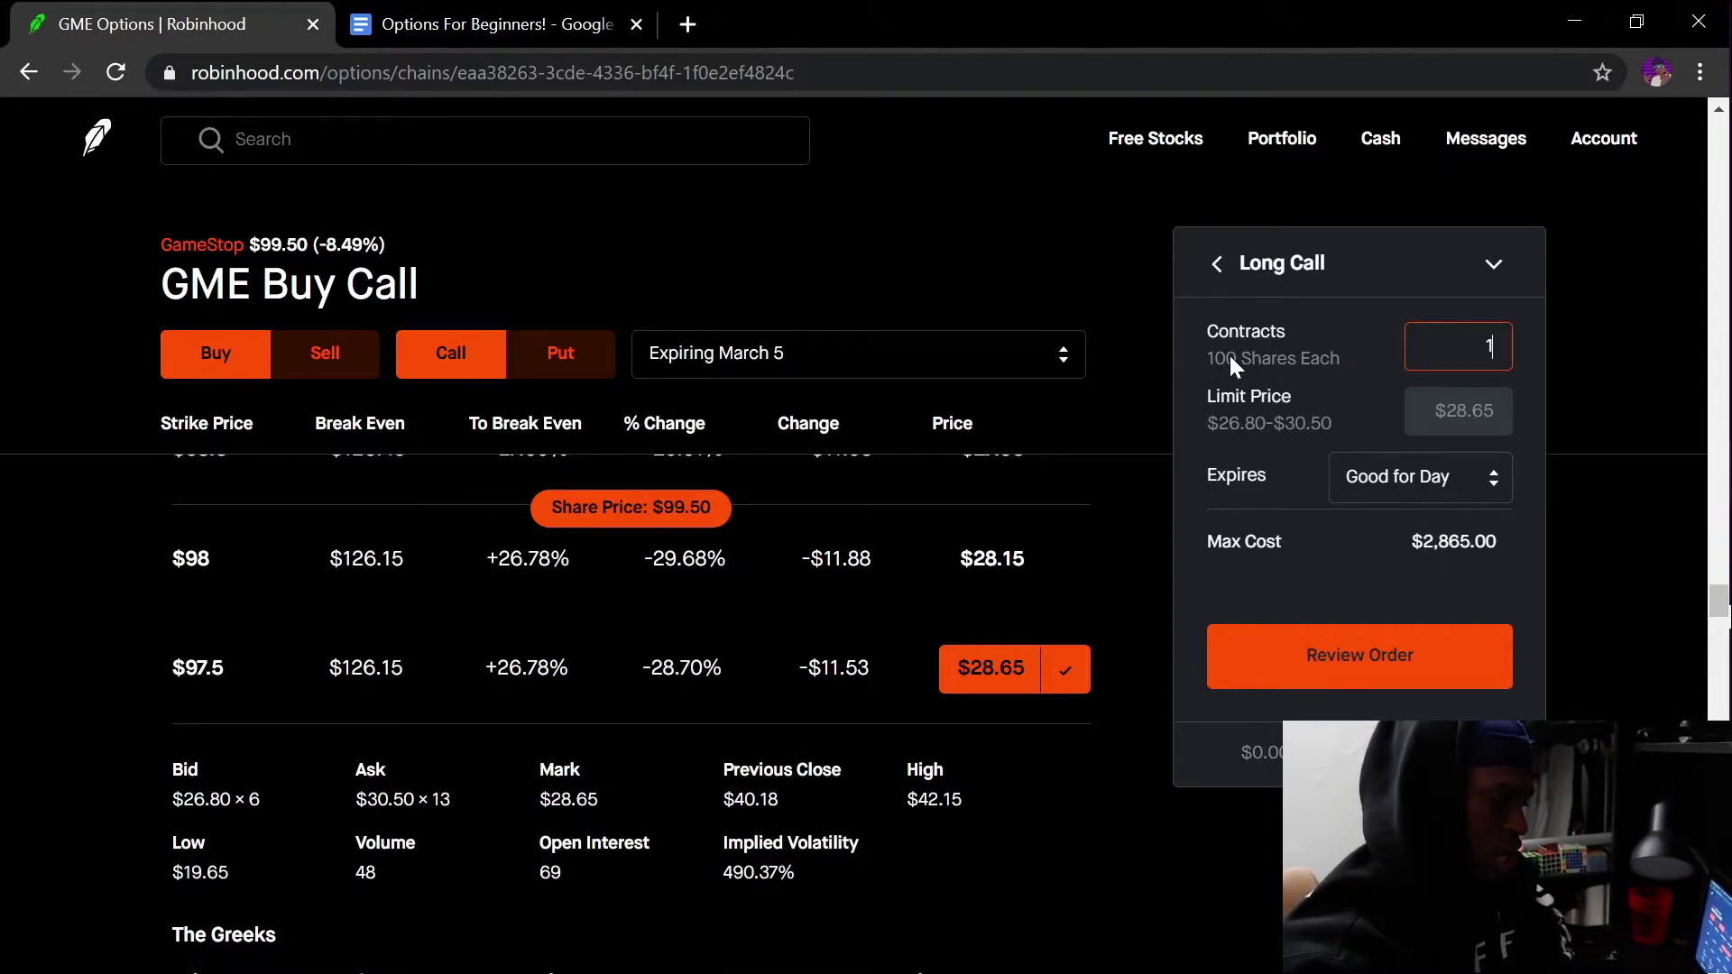
Step: Highlight the 100 Shares Each note in the GME order and clear the number of contracts
left_click_drag(1209, 361, 1342, 369)
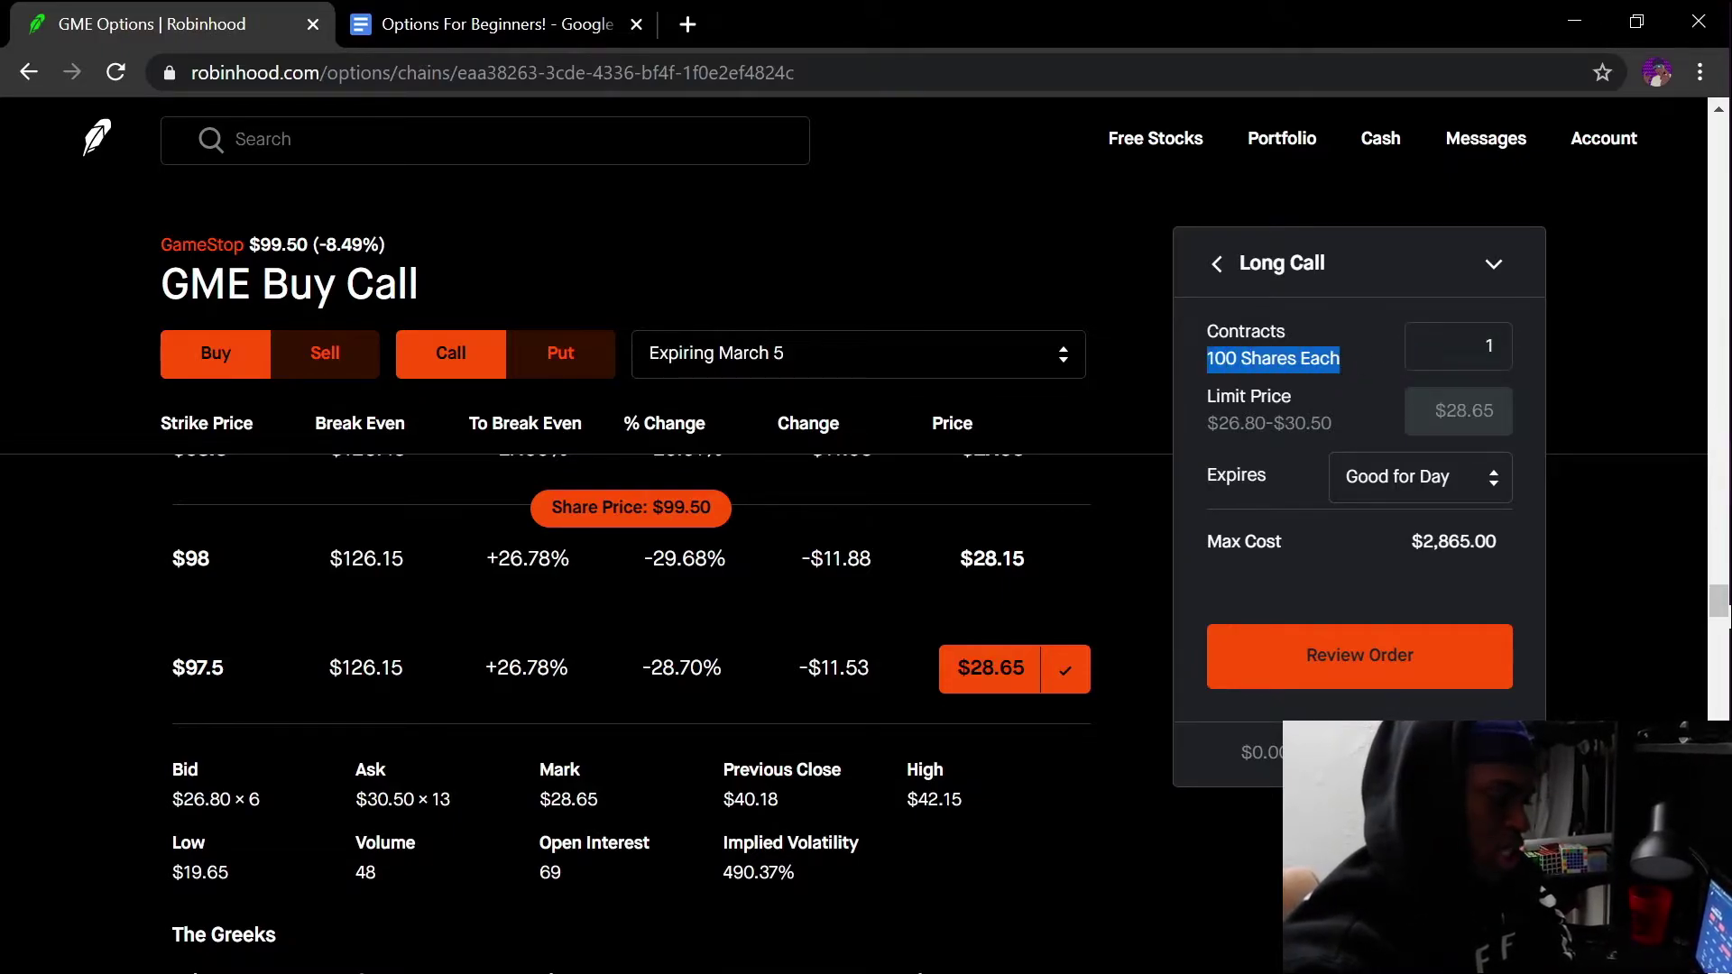
left_click(1487, 347)
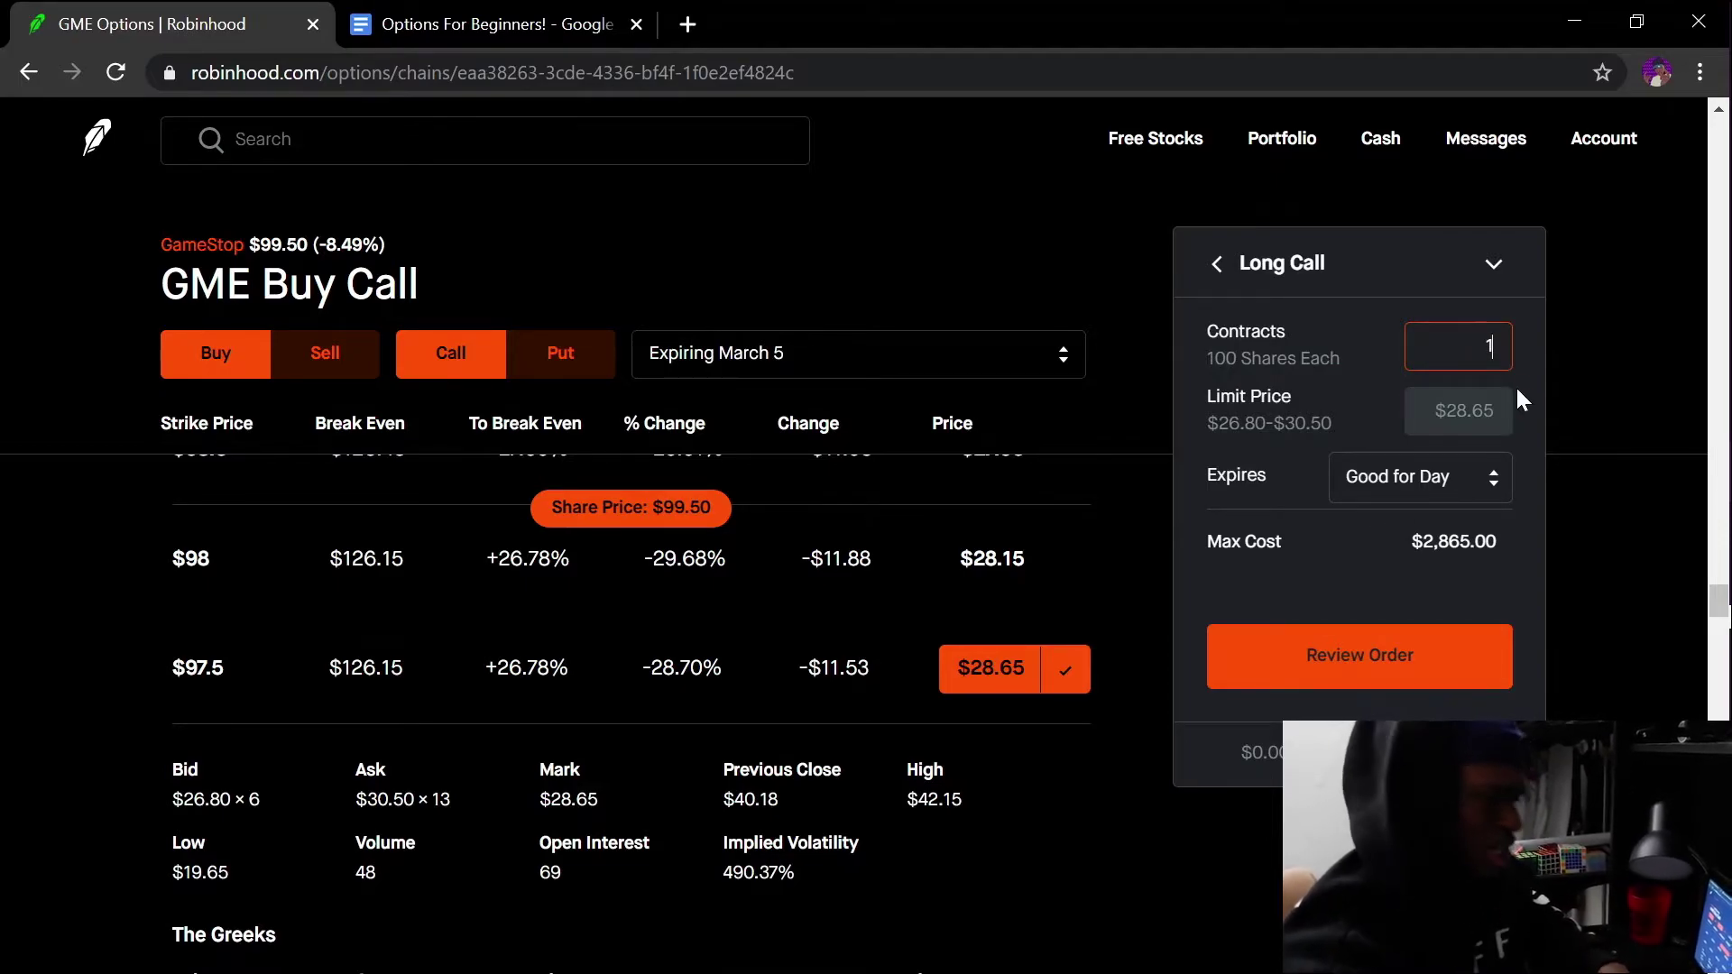
key("BackSpace")
Step: Search for sndl, open the Sundial Growers stock page and bring up its options trading chain
left_click(236, 140)
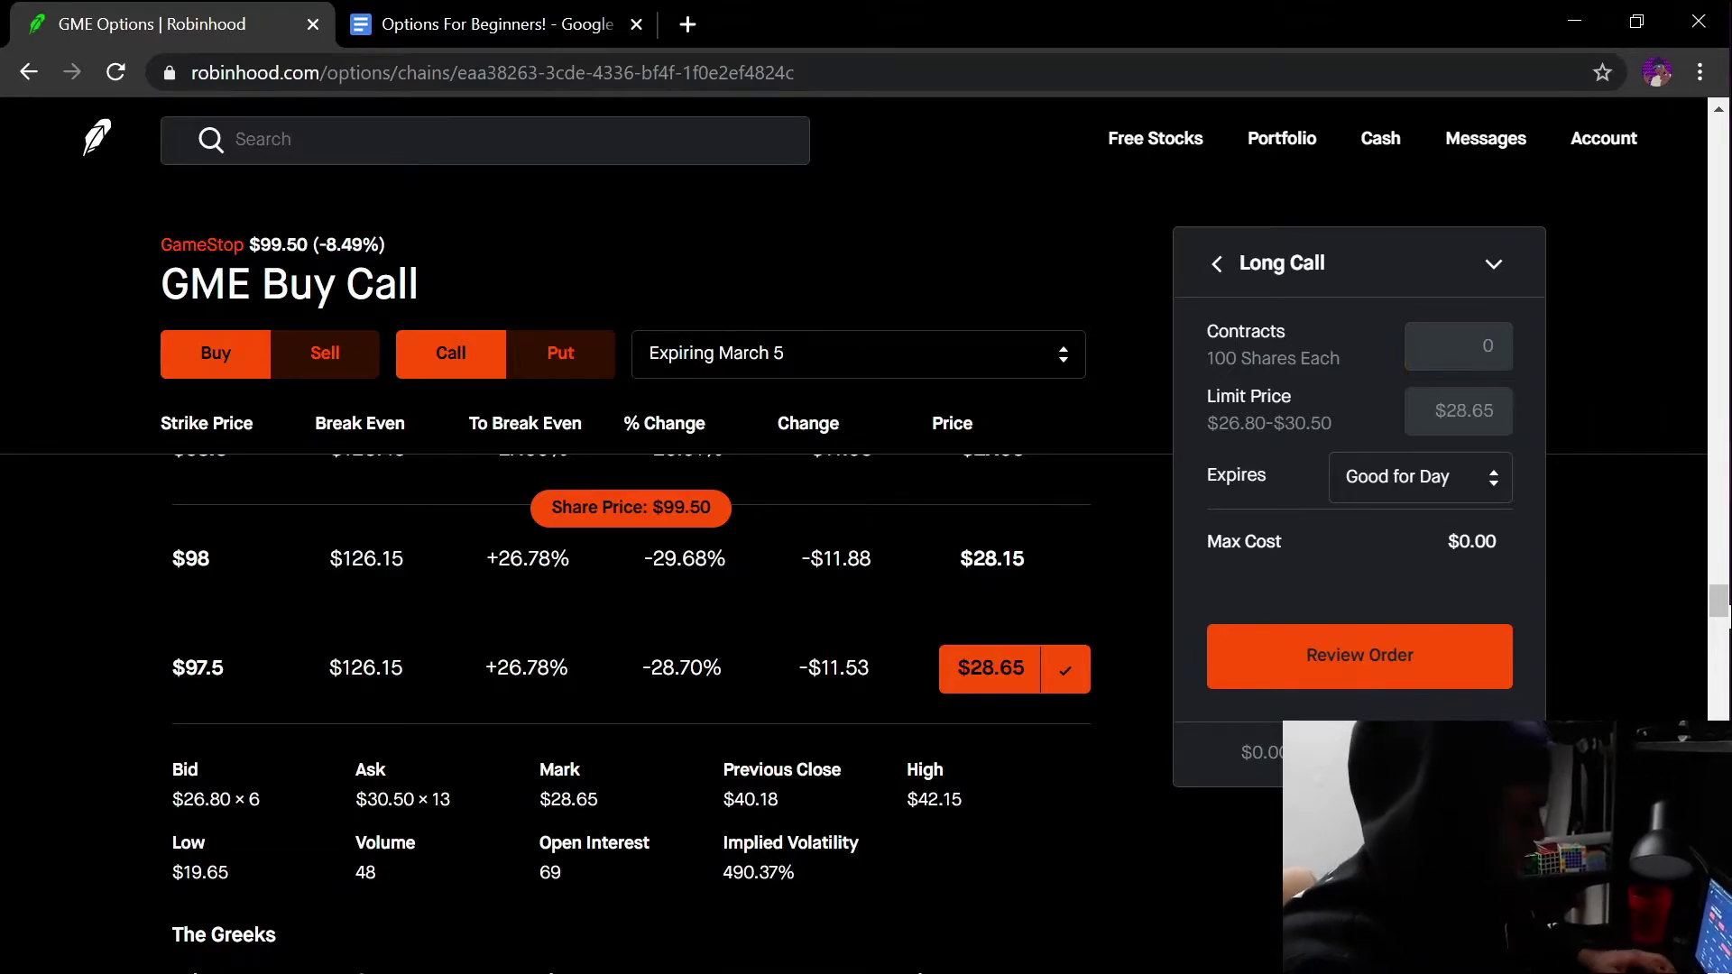
type("sndl")
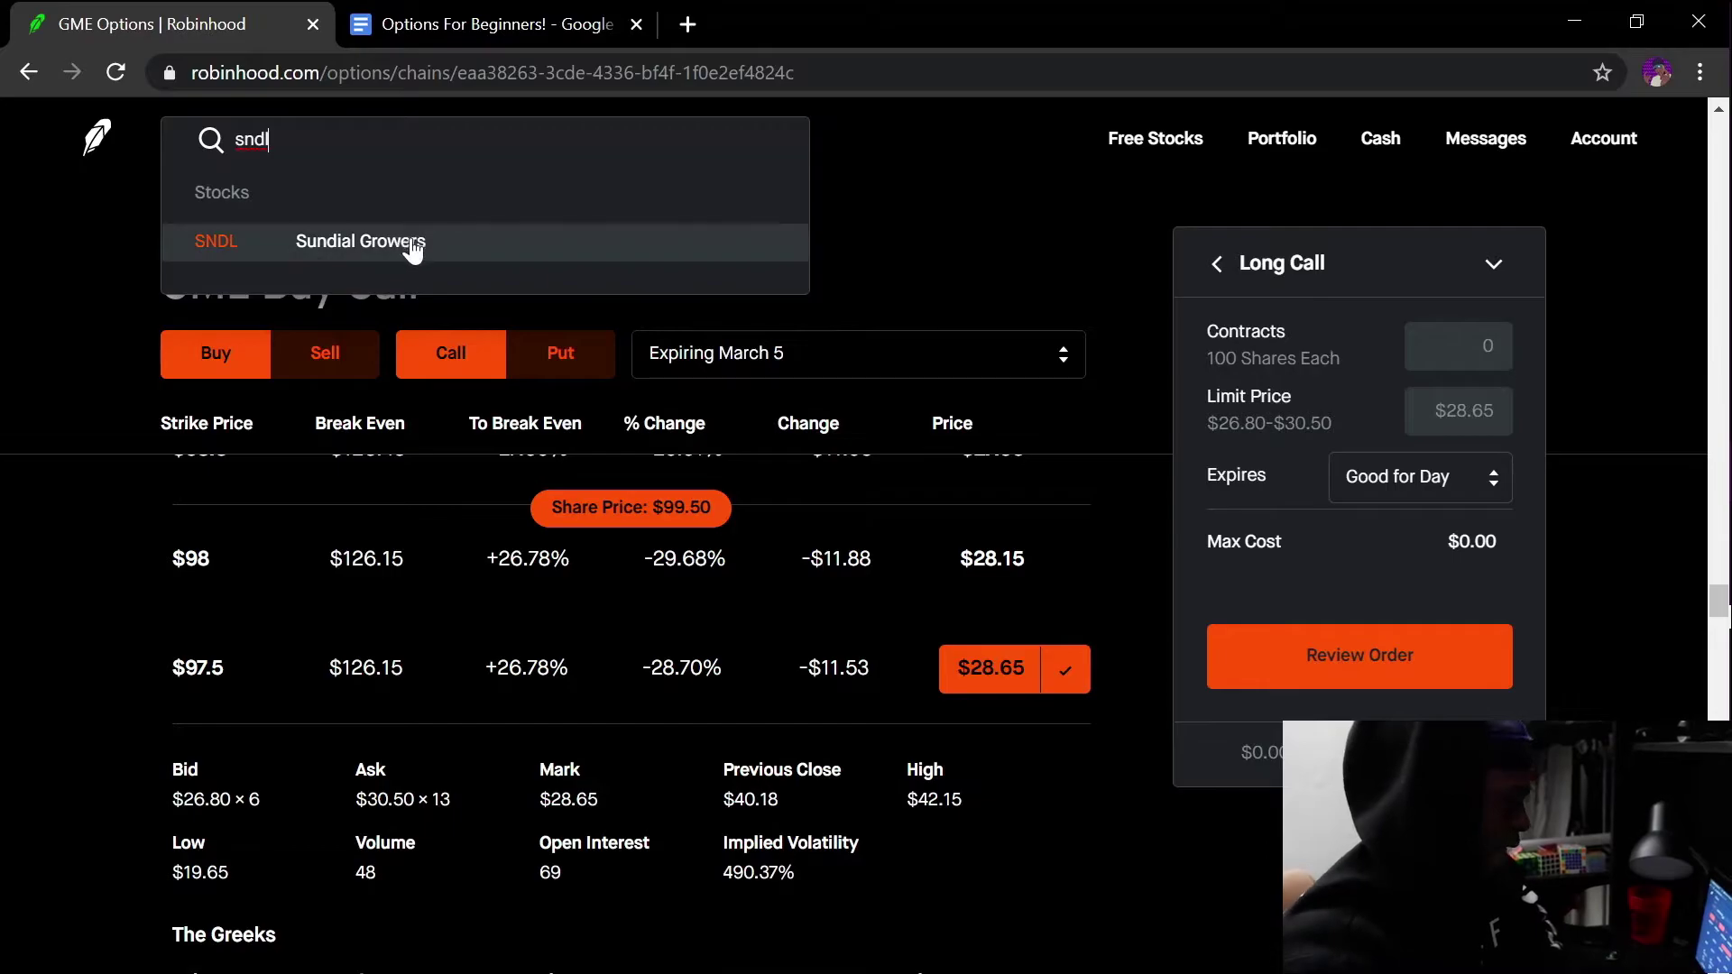
left_click(424, 254)
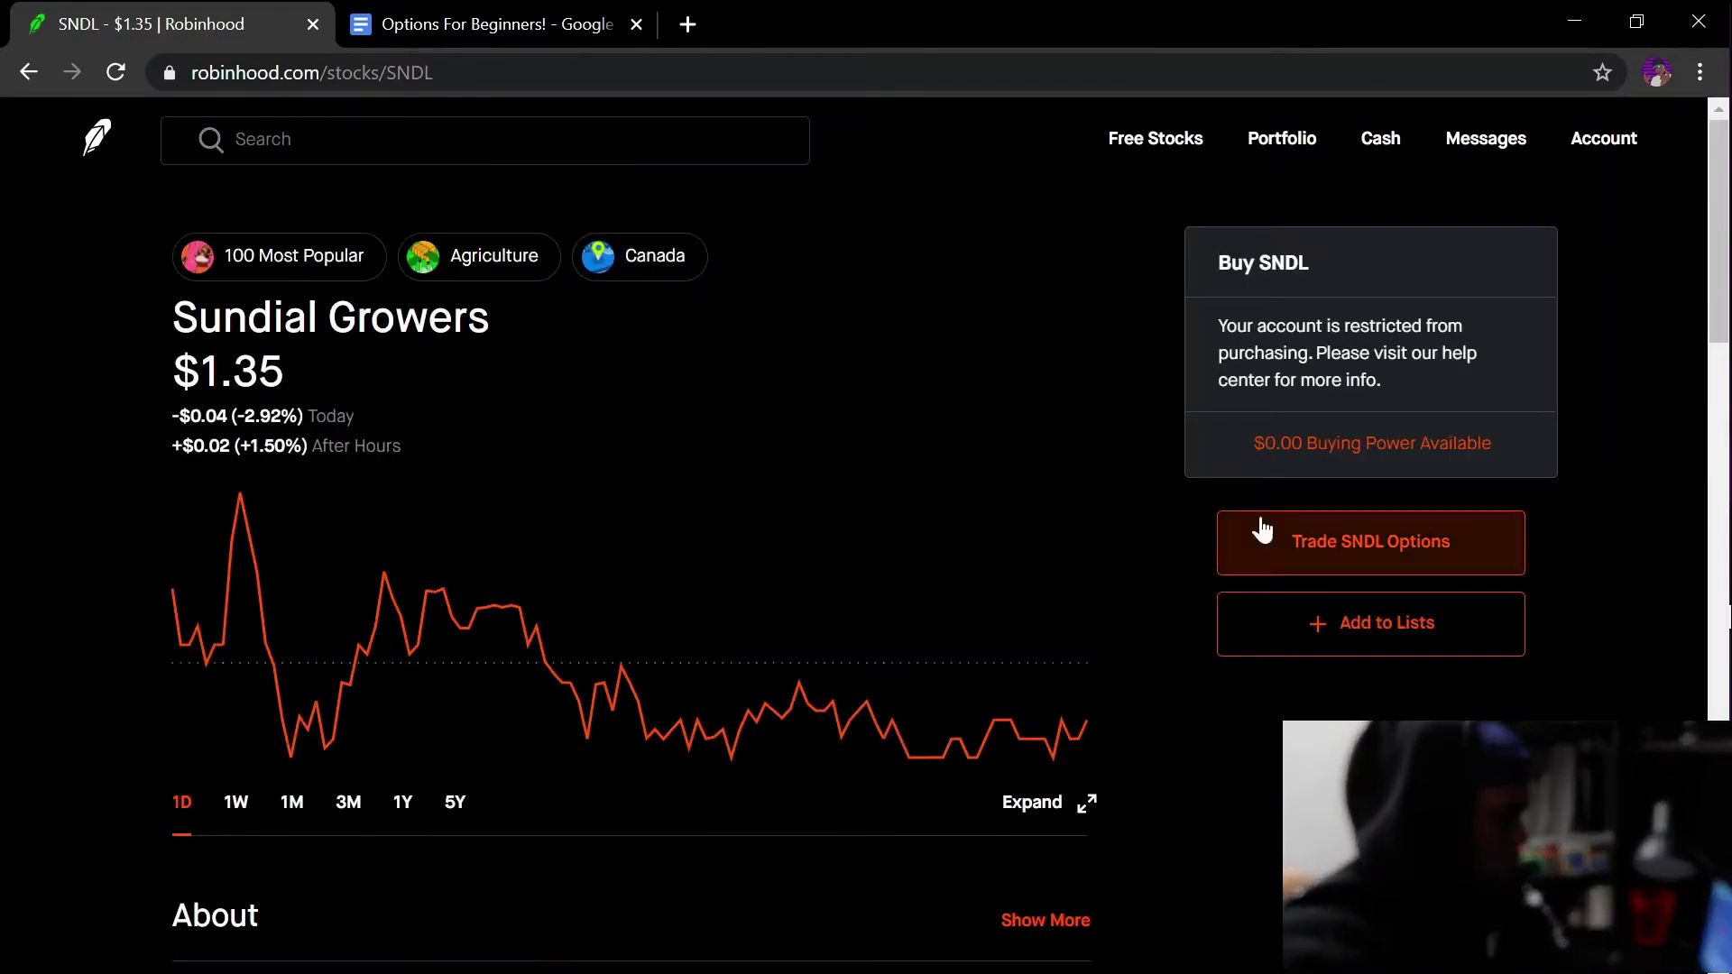
scroll(994, 411, "down", 3)
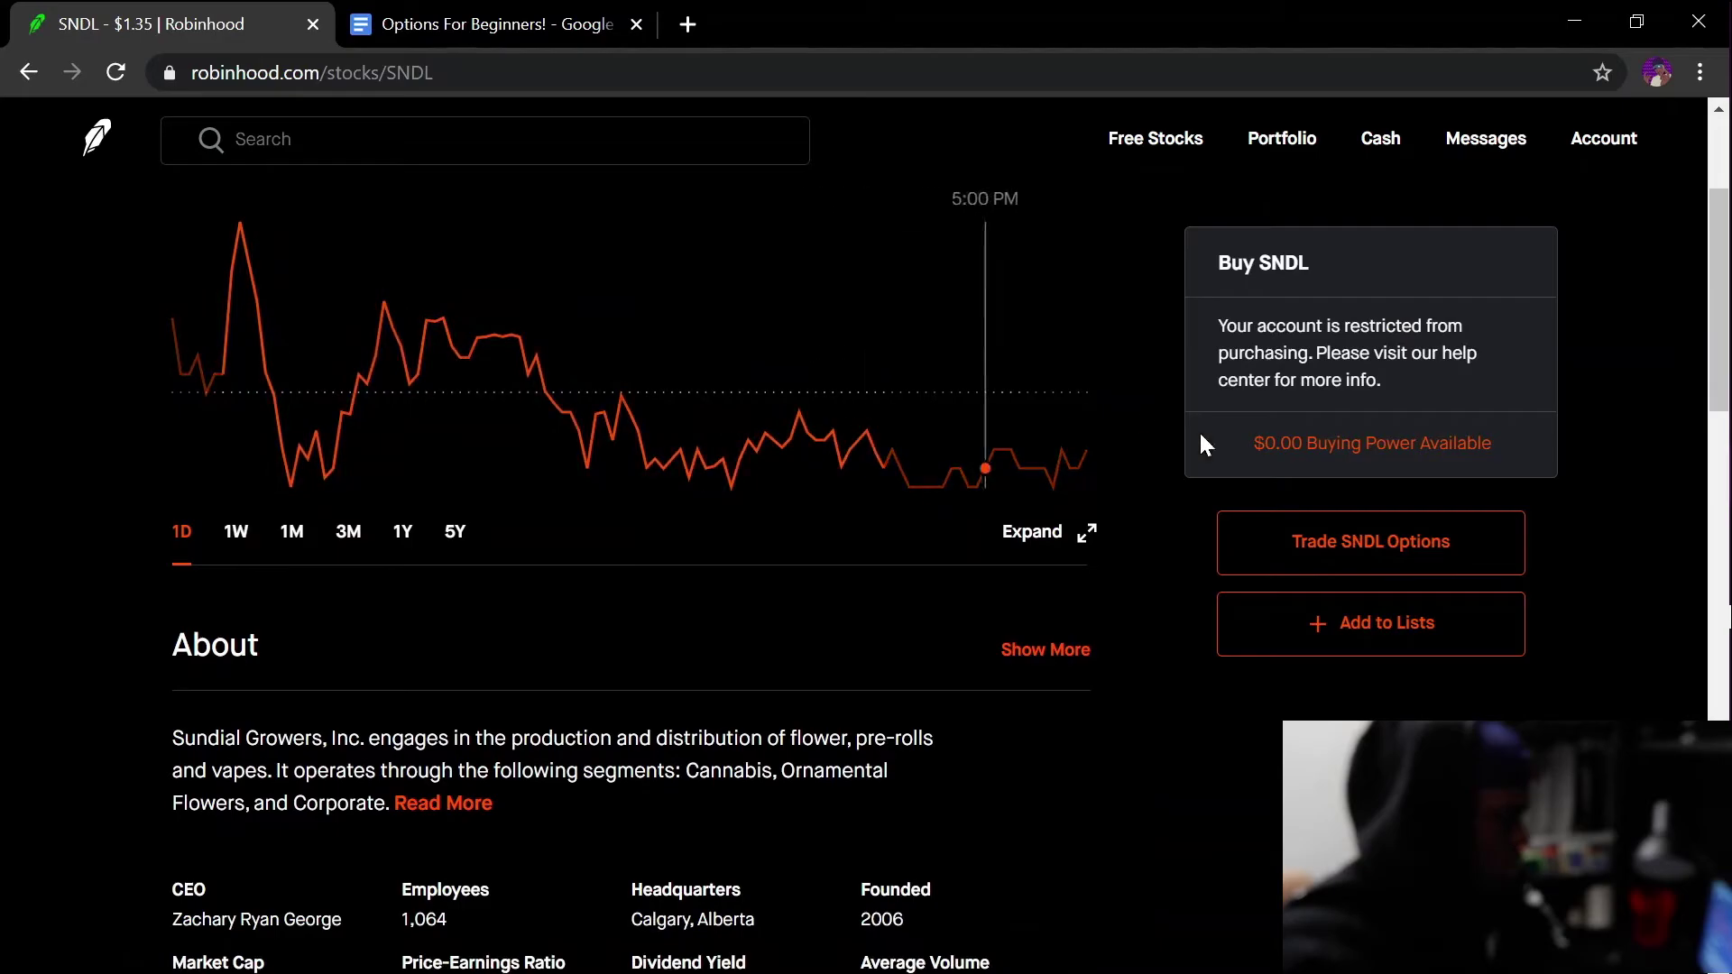
left_click(1324, 553)
Step: Review the SNDL call strikes around the share price and change the expiration date to March 19
scroll(565, 499, "down", 6)
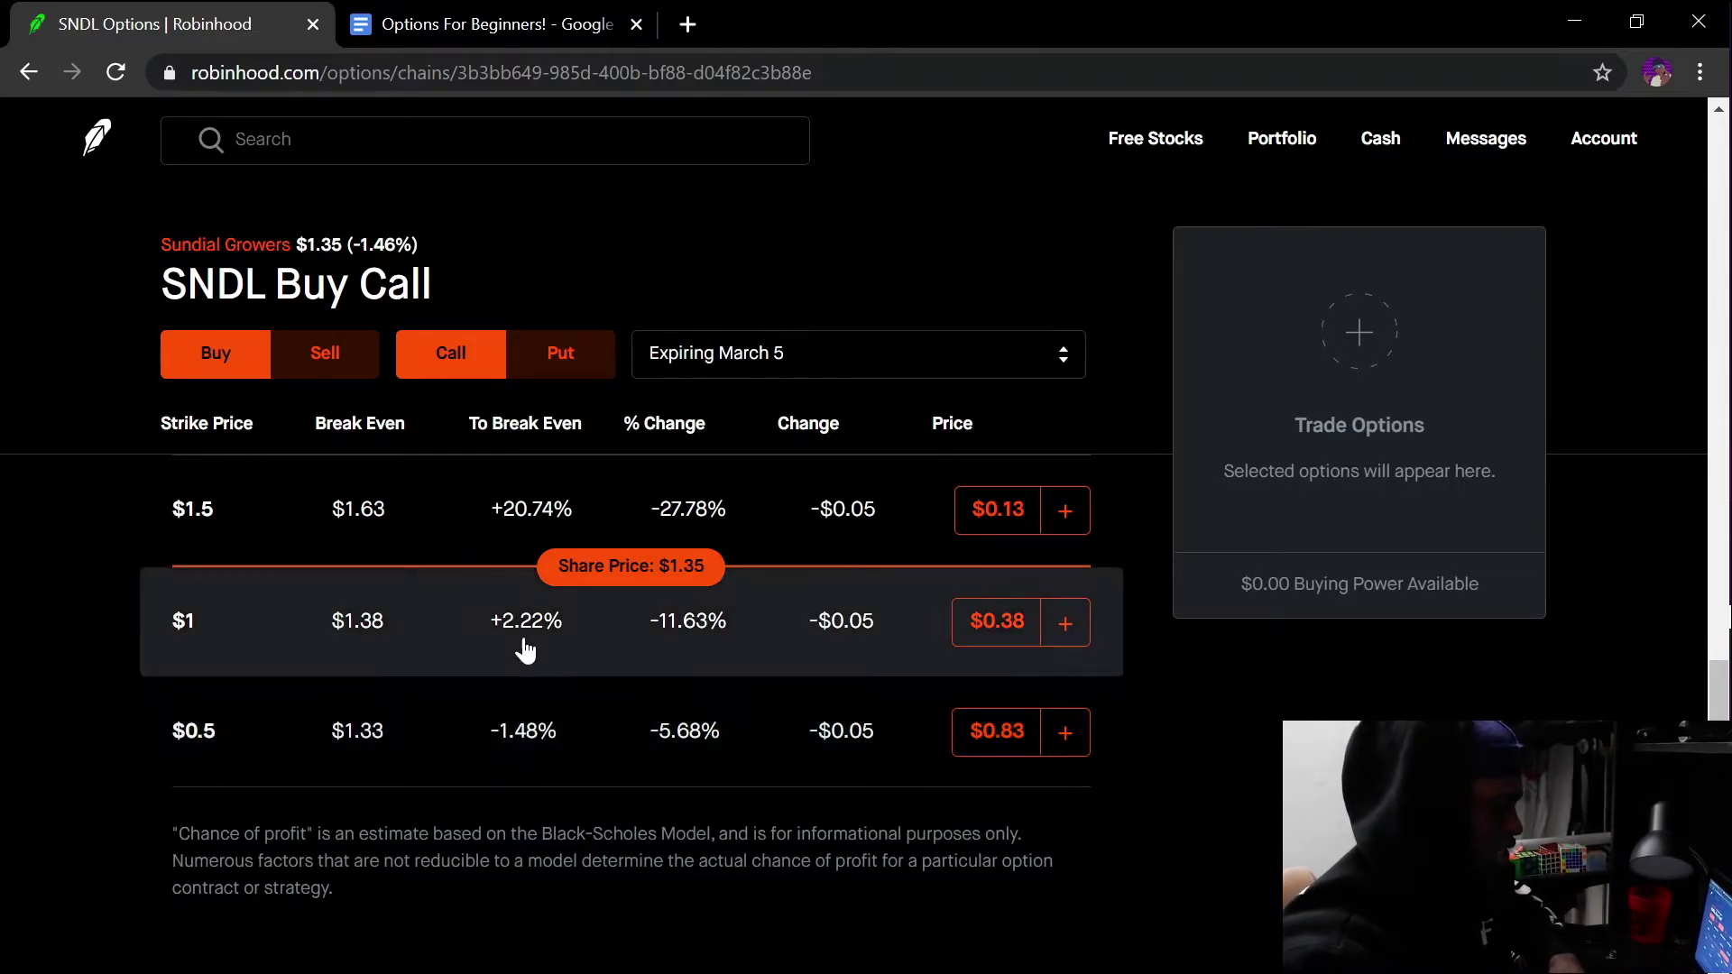
scroll(600, 646, "up", 3)
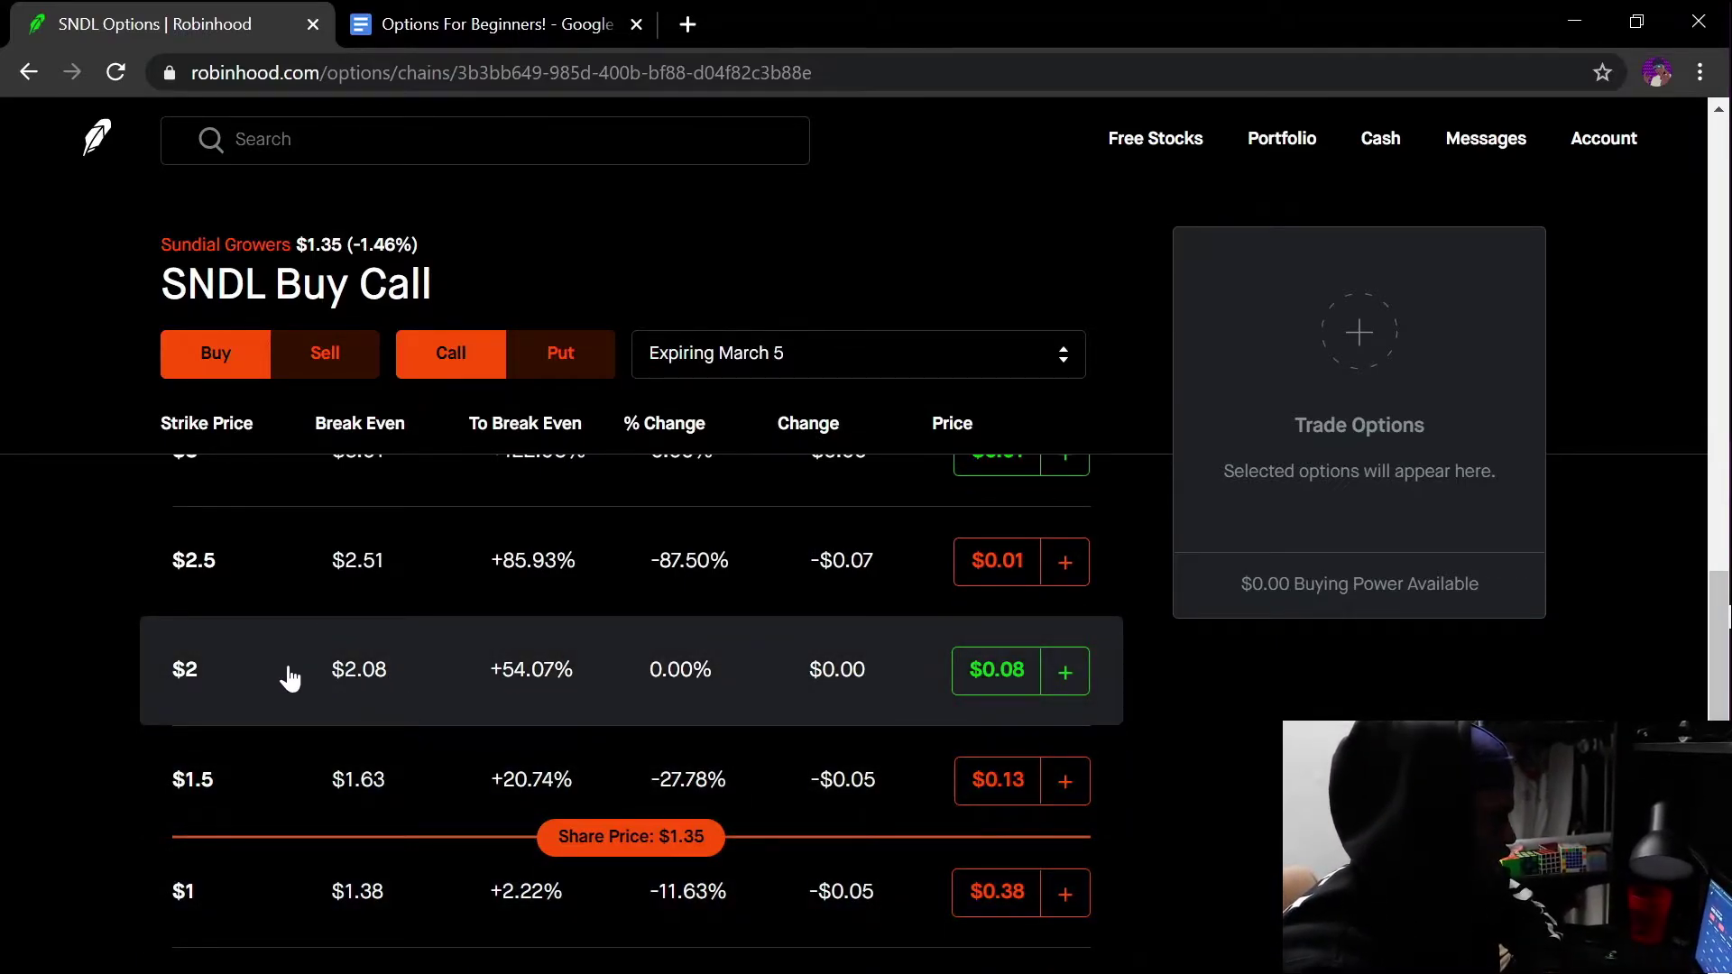
left_click(871, 375)
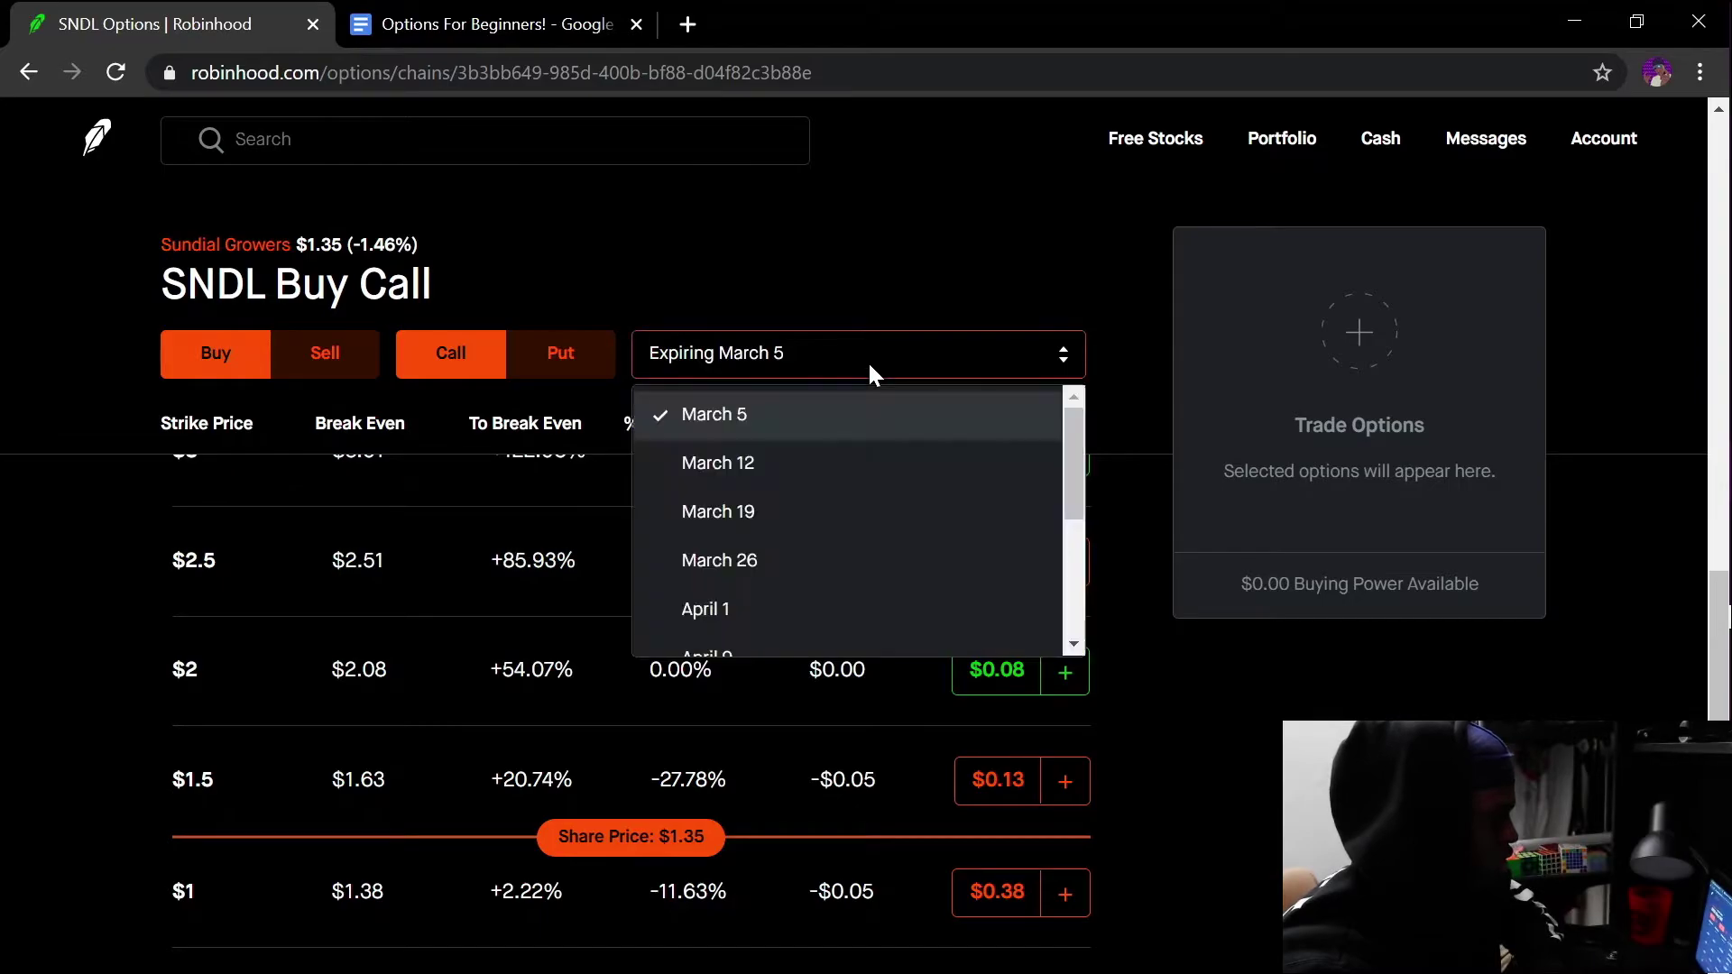
left_click(778, 514)
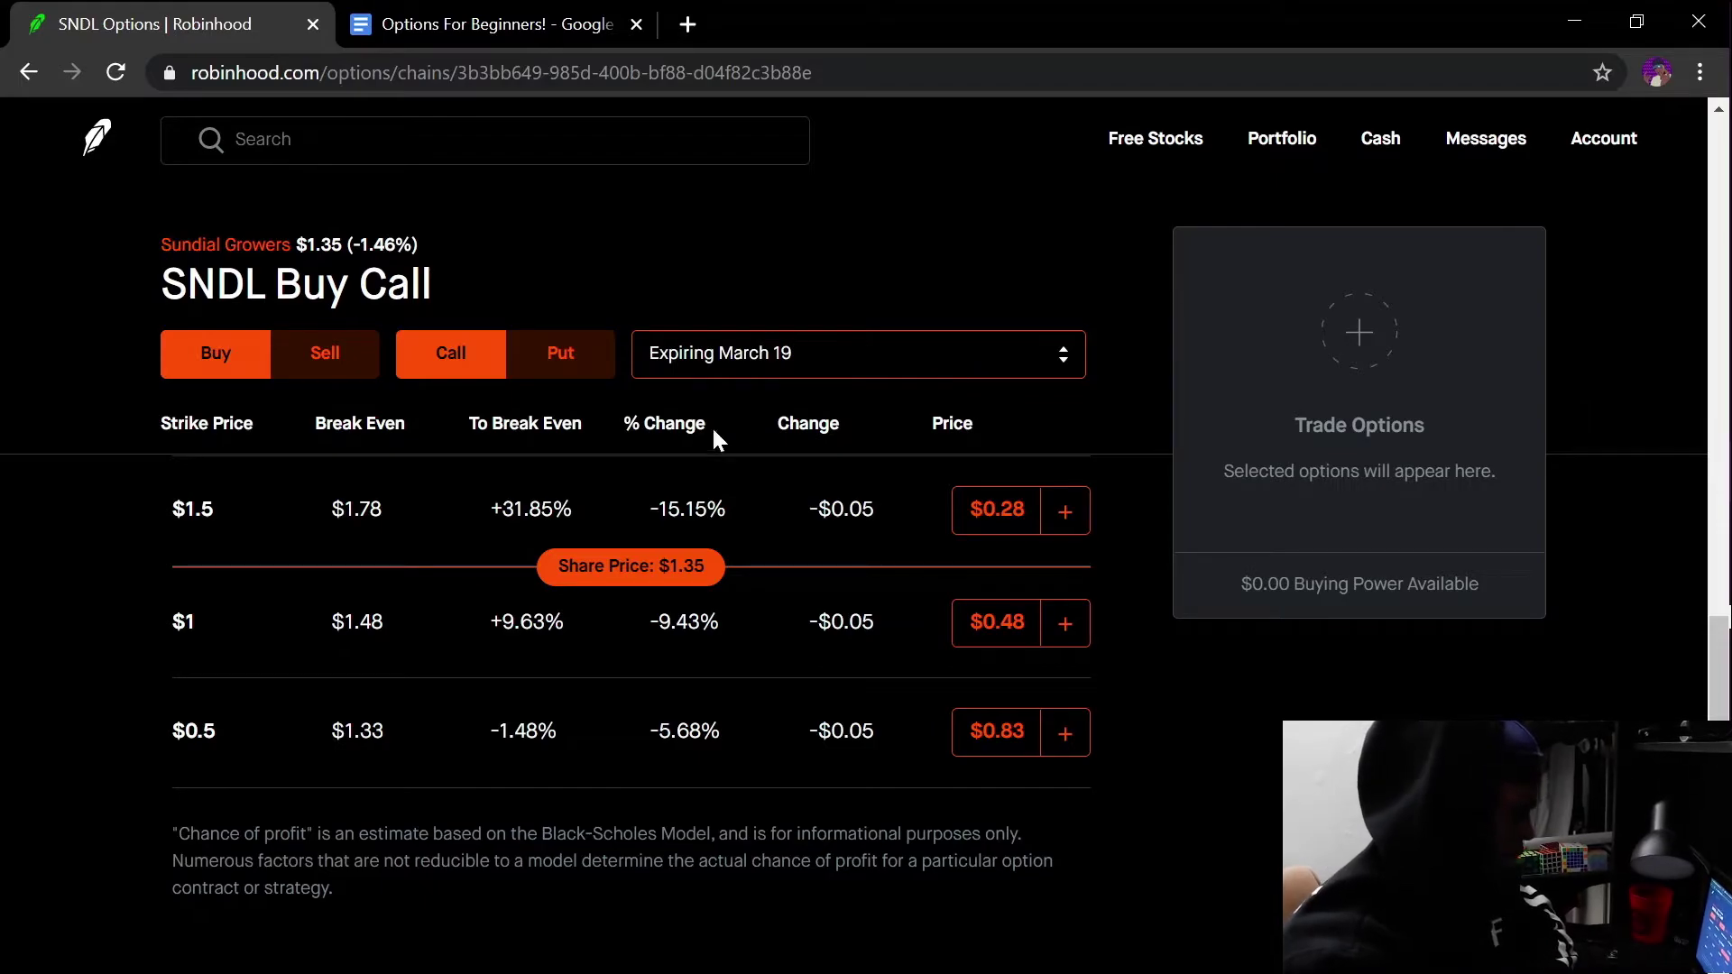
Step: Expand the March 19 $2 SNDL call's details, add the call to the order and remove it again
scroll(433, 510, "up", 1)
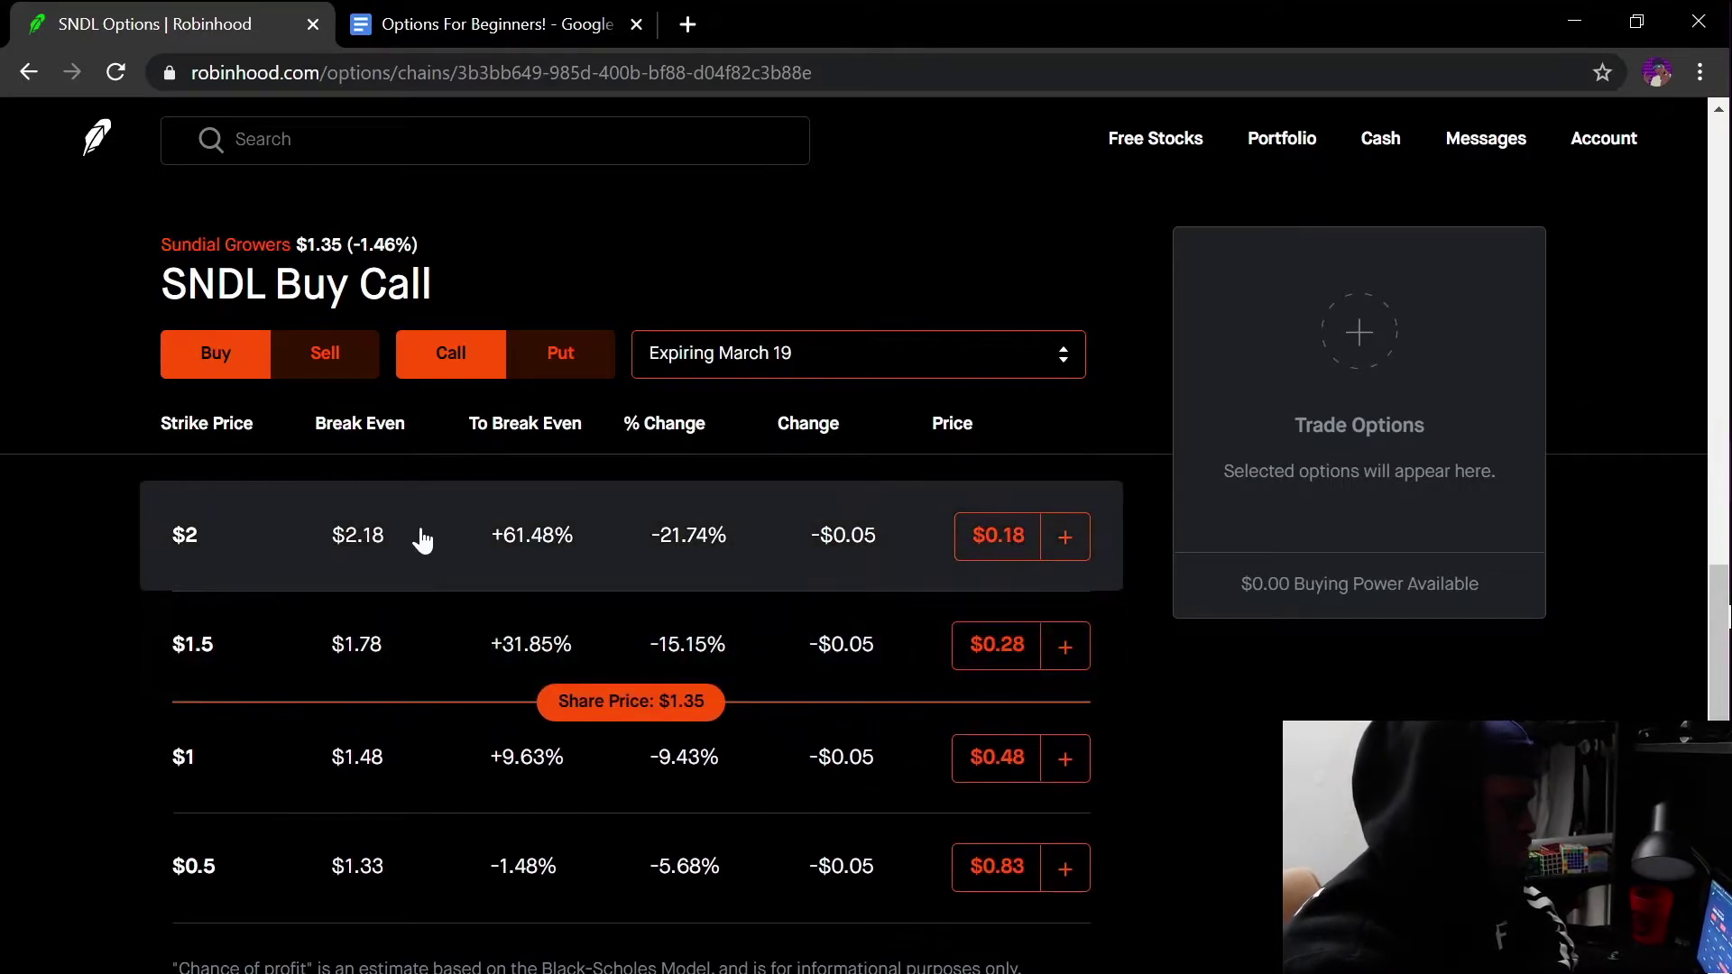
left_click(483, 558)
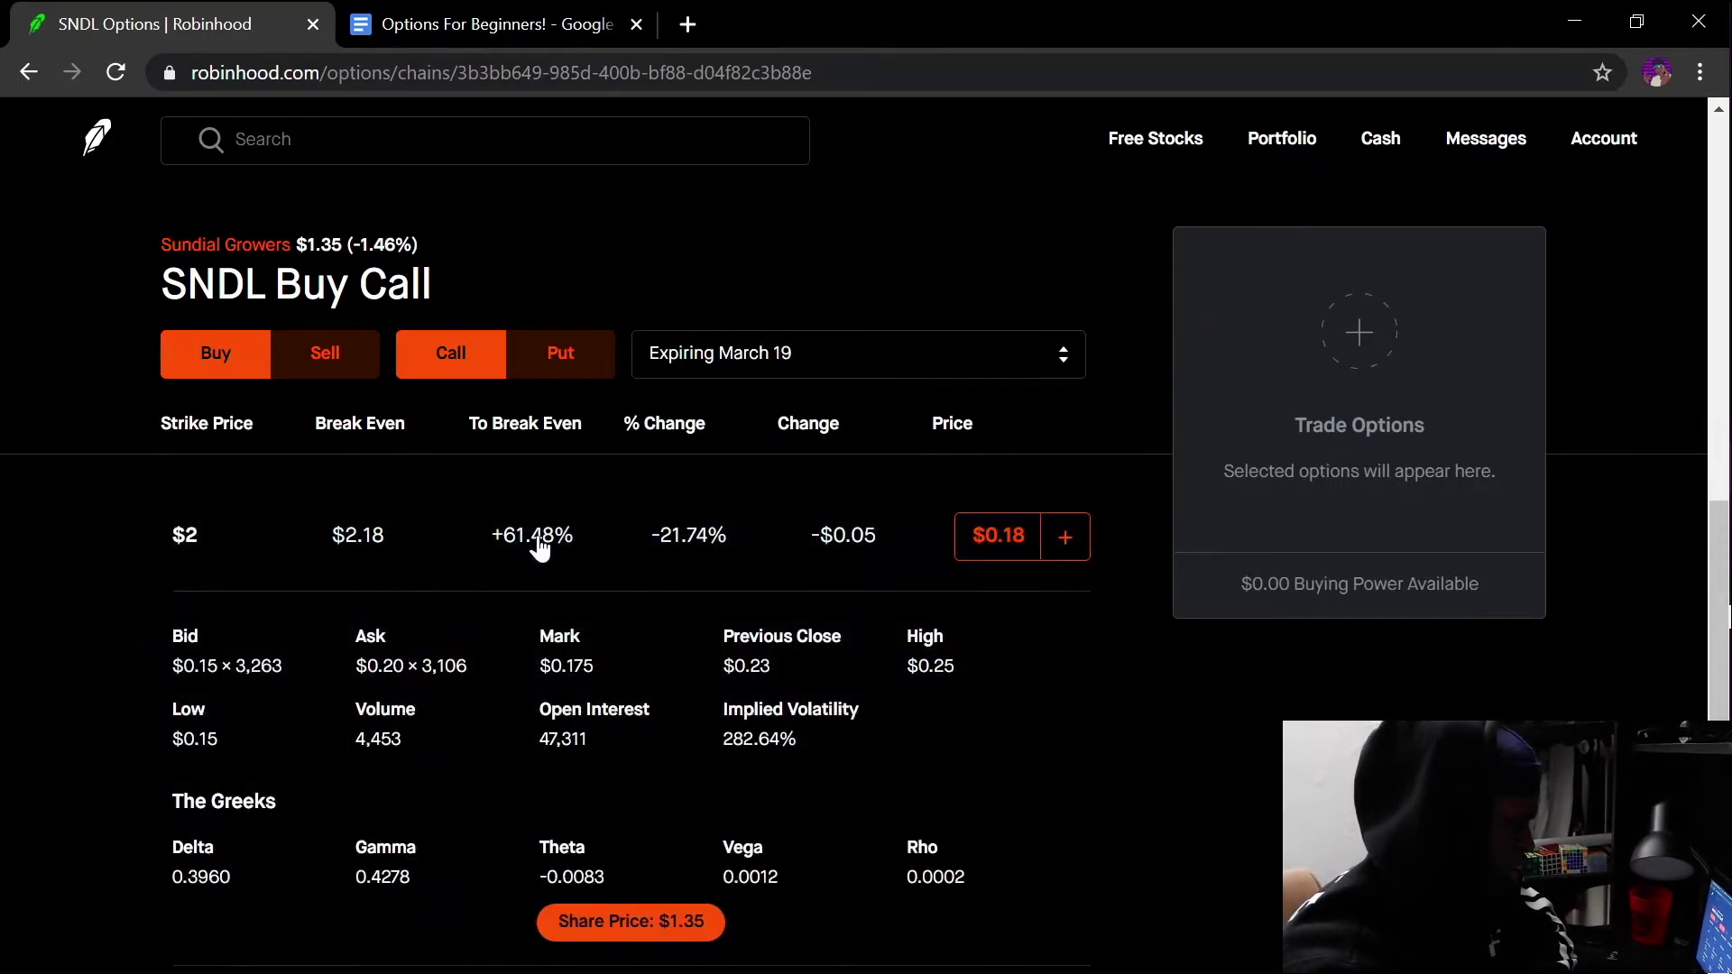
left_click(1077, 558)
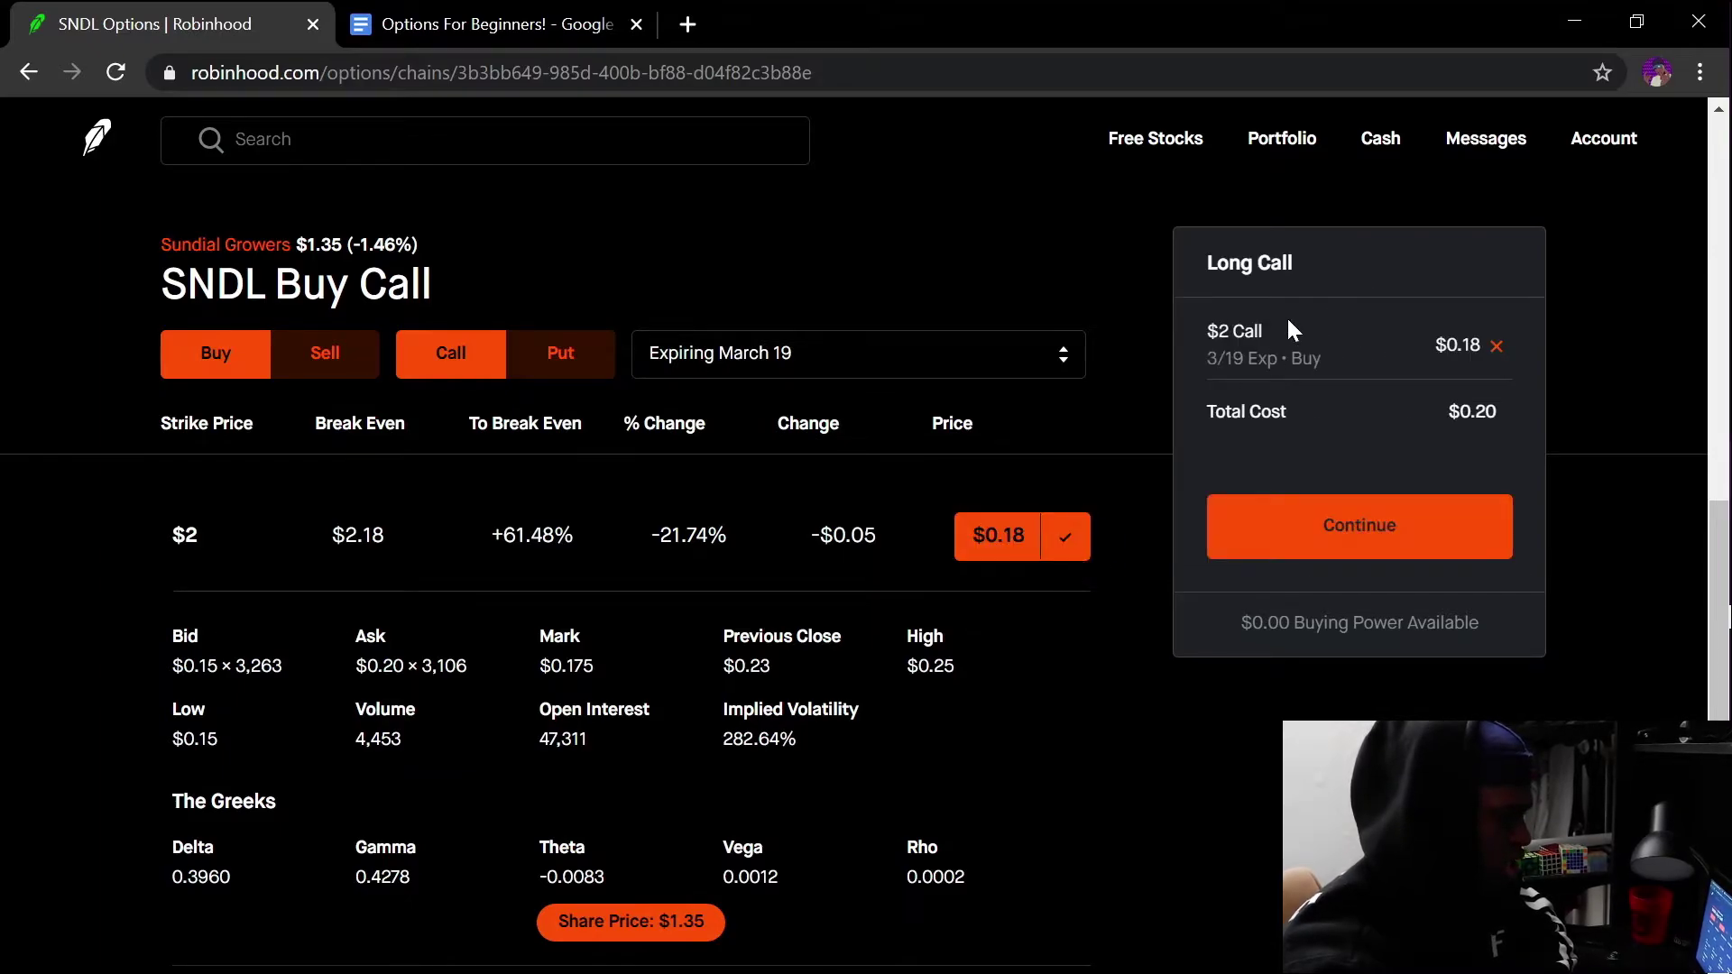
left_click(970, 541)
left_click(972, 542)
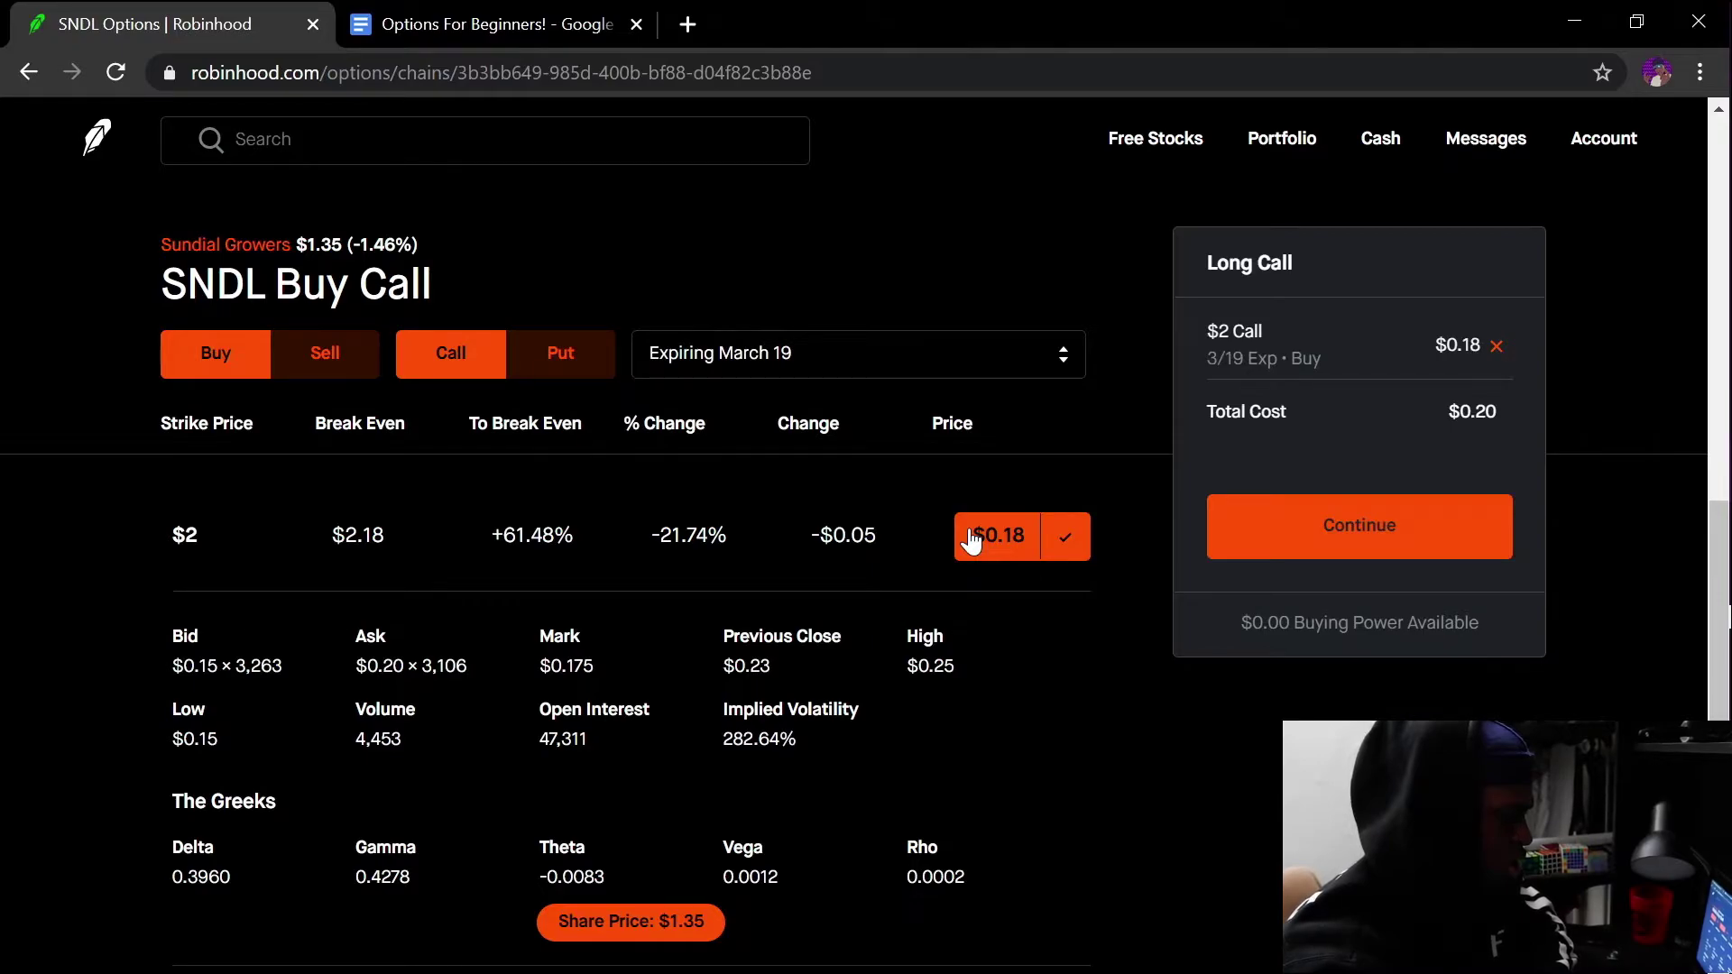
left_click(1073, 546)
left_click(1024, 543)
left_click(1024, 543)
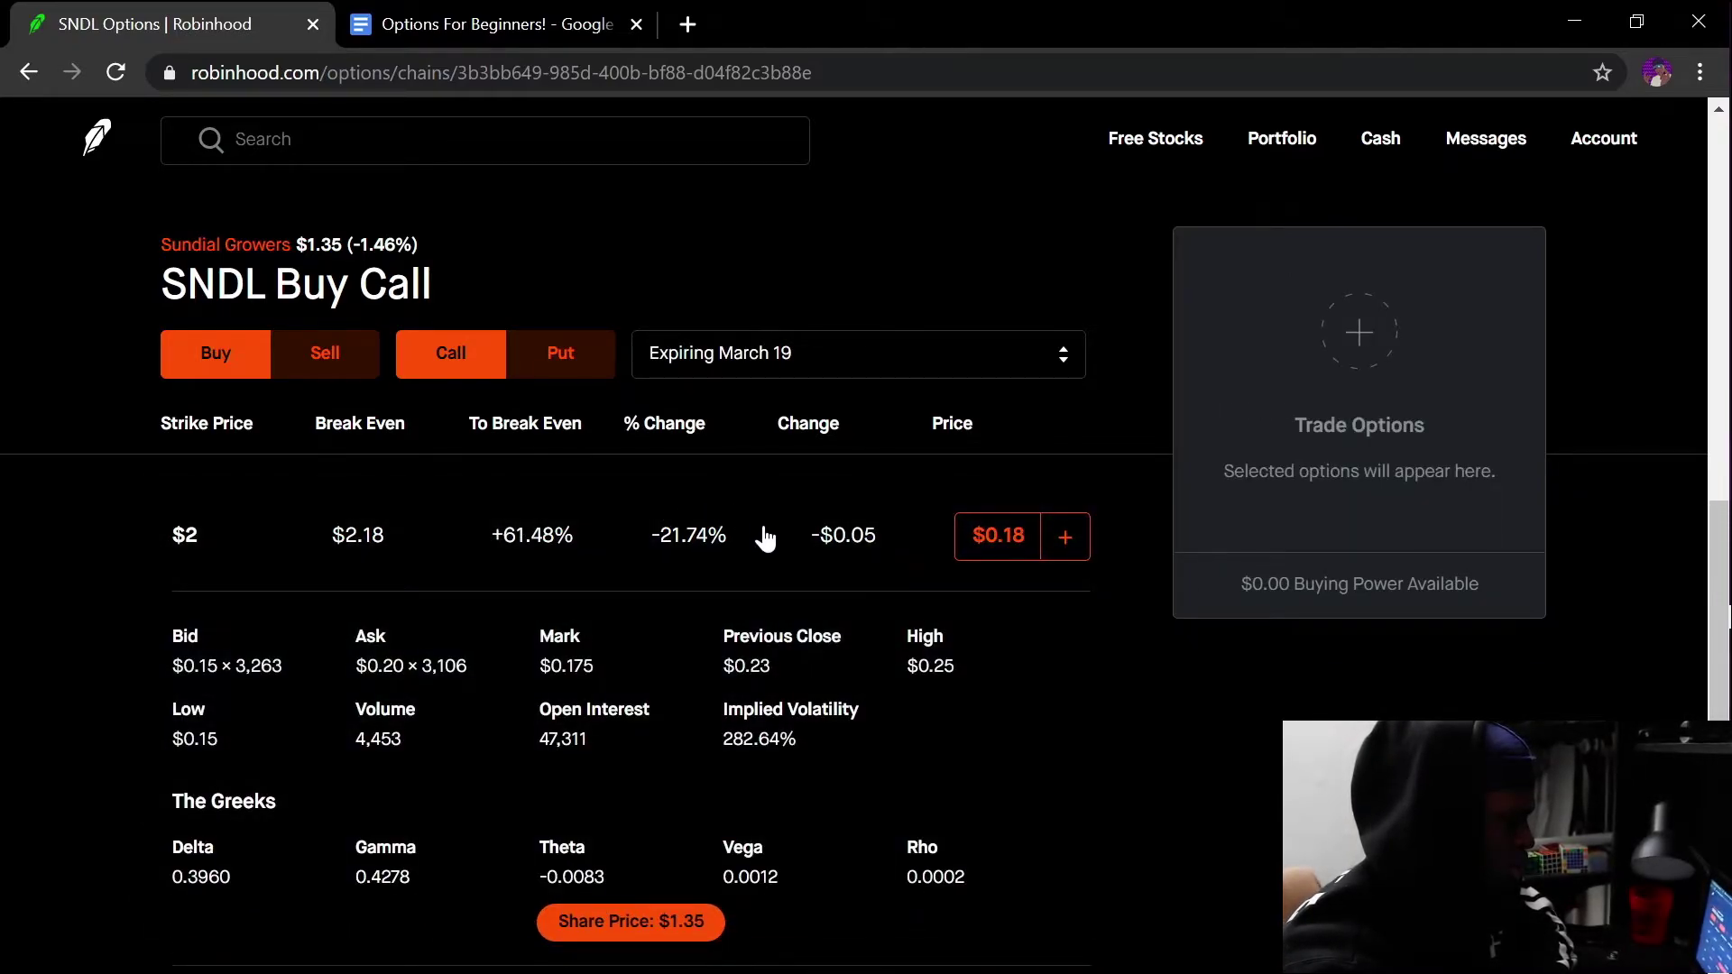
Step: Collapse the March 19 $2 SNDL call's details, add the call to the order and continue to the order form
left_click(761, 535)
left_click(991, 538)
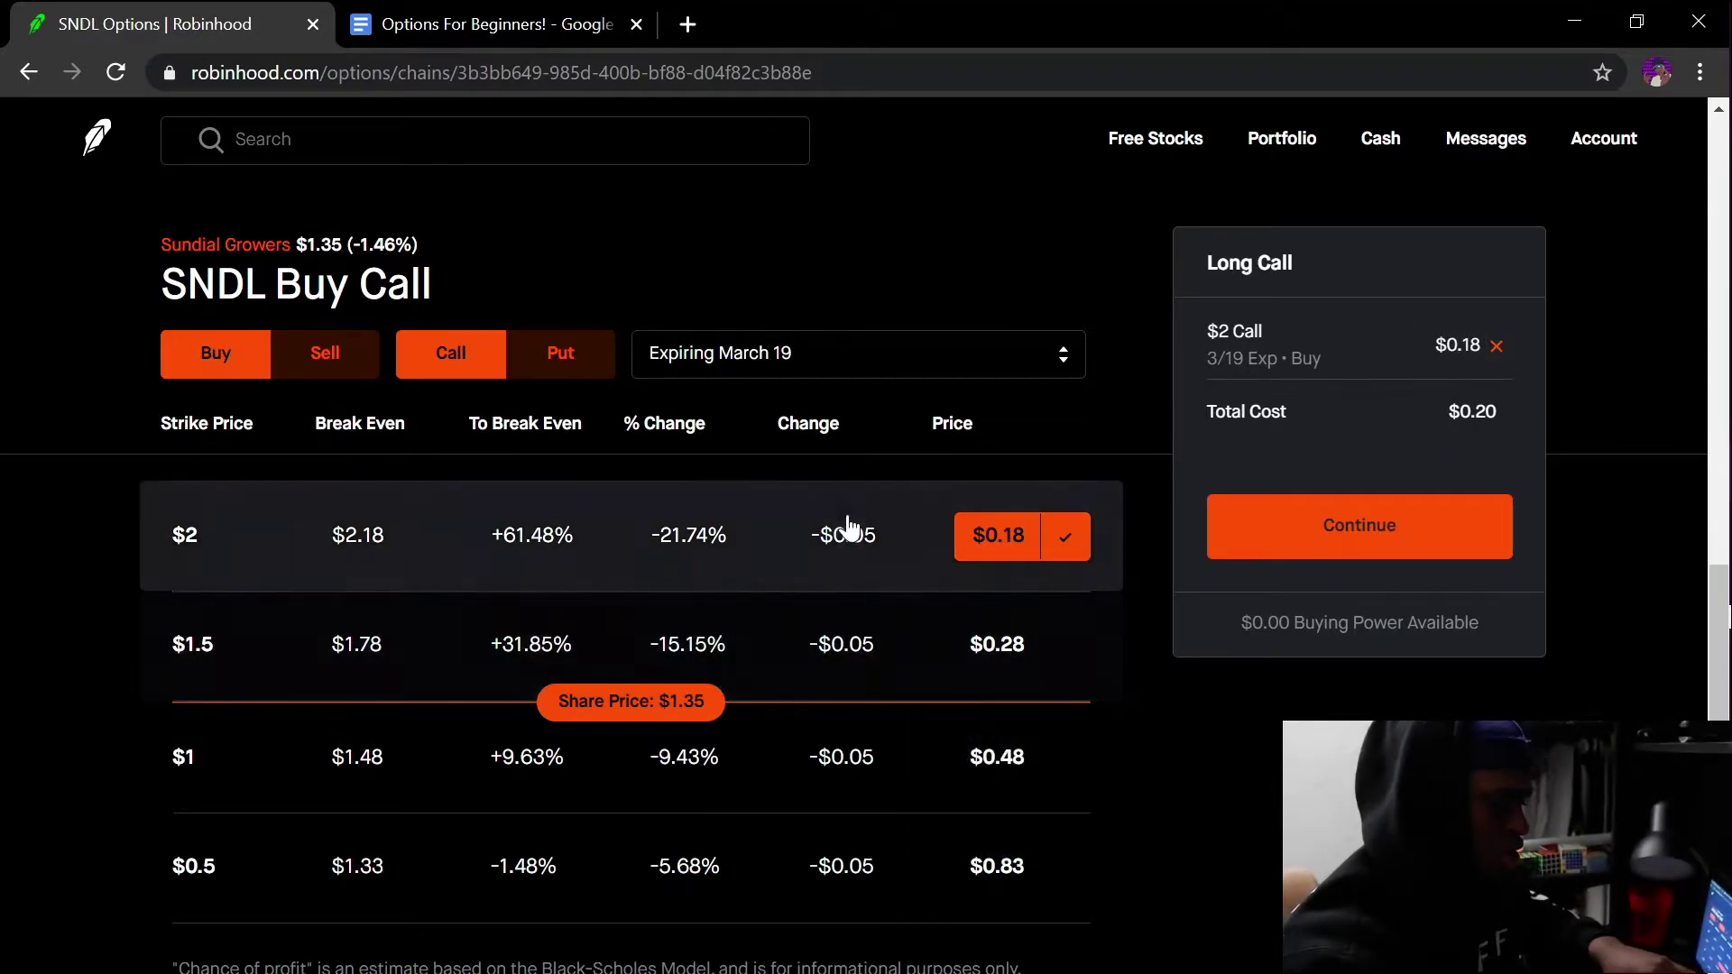
left_click(1432, 540)
left_click(1471, 440)
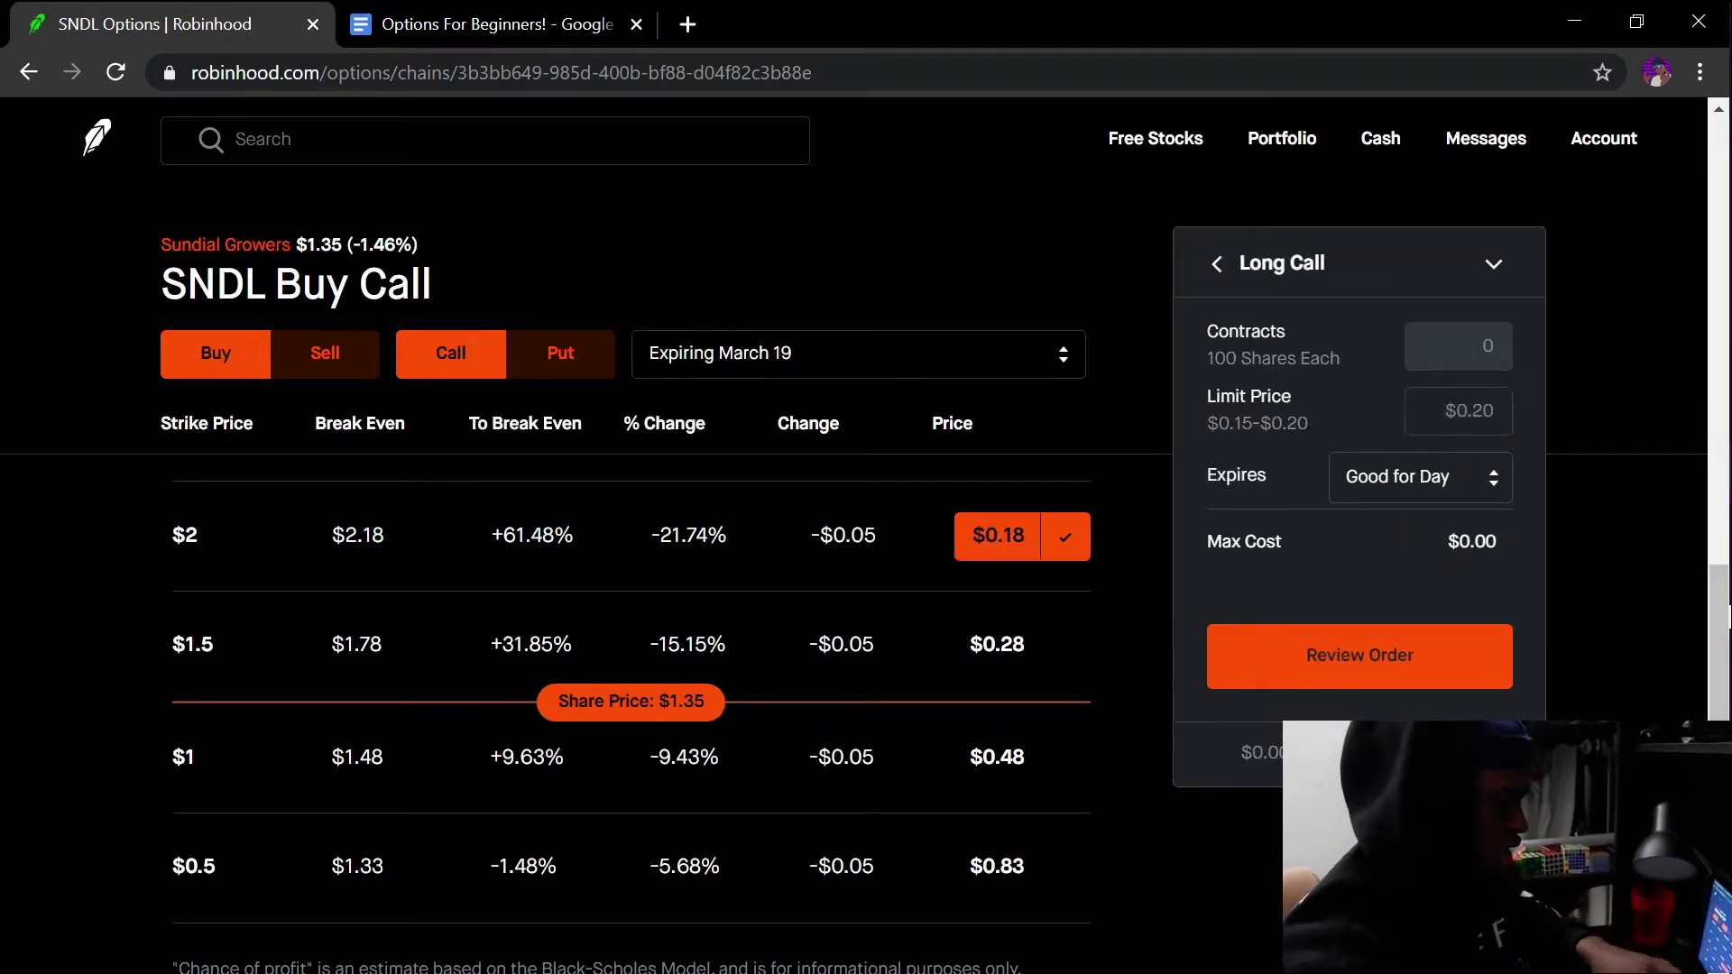
Step: Set the $2 call order to 1 contract and reset the quantity to 0
left_click(1459, 346)
type("1")
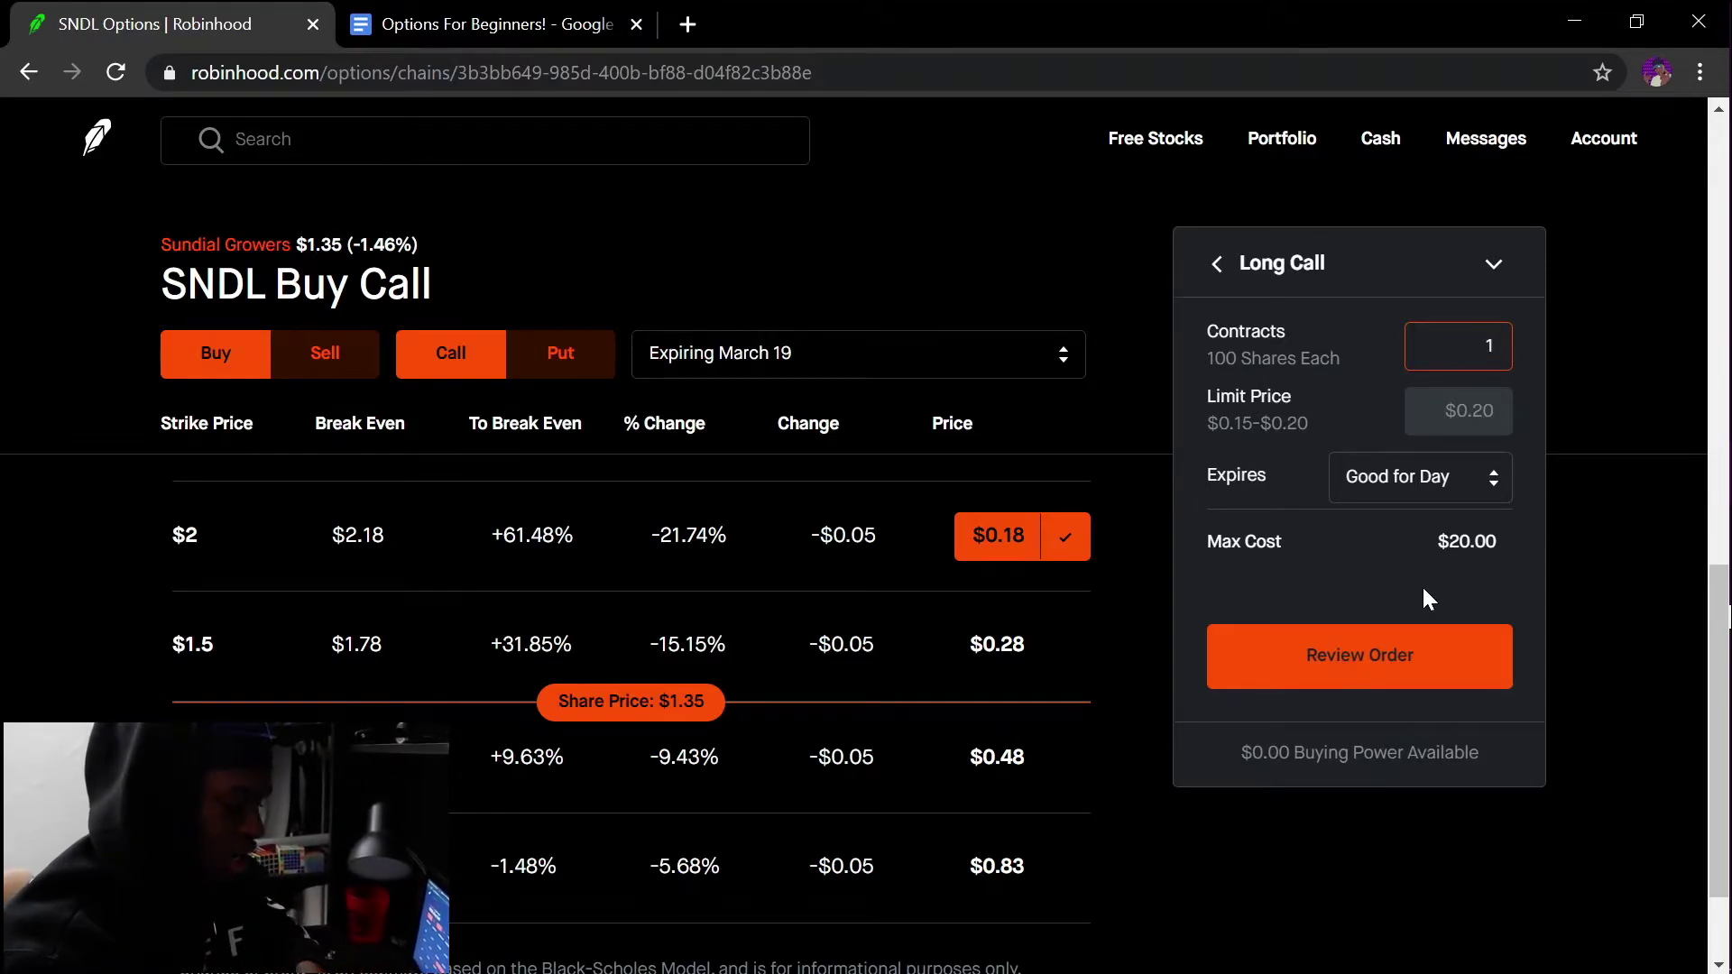
key("BackSpace")
type("0")
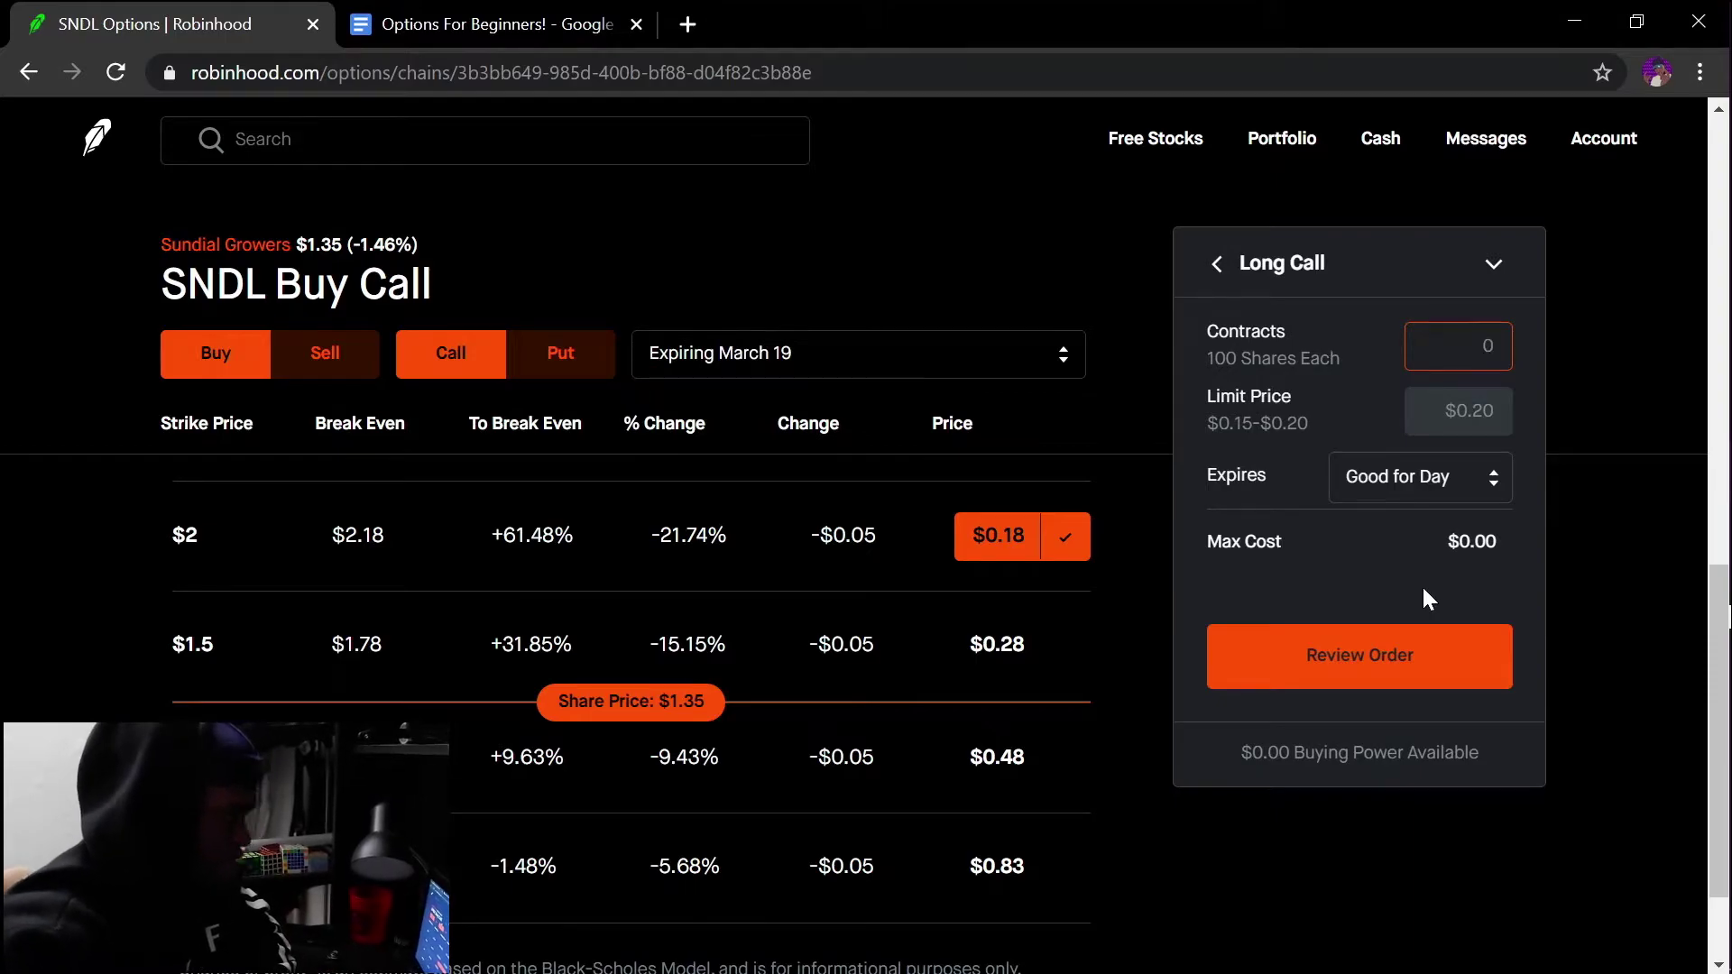
Step: Switch the SNDL chain to selling puts and expand the details of the March 19 $1 put
left_click(330, 361)
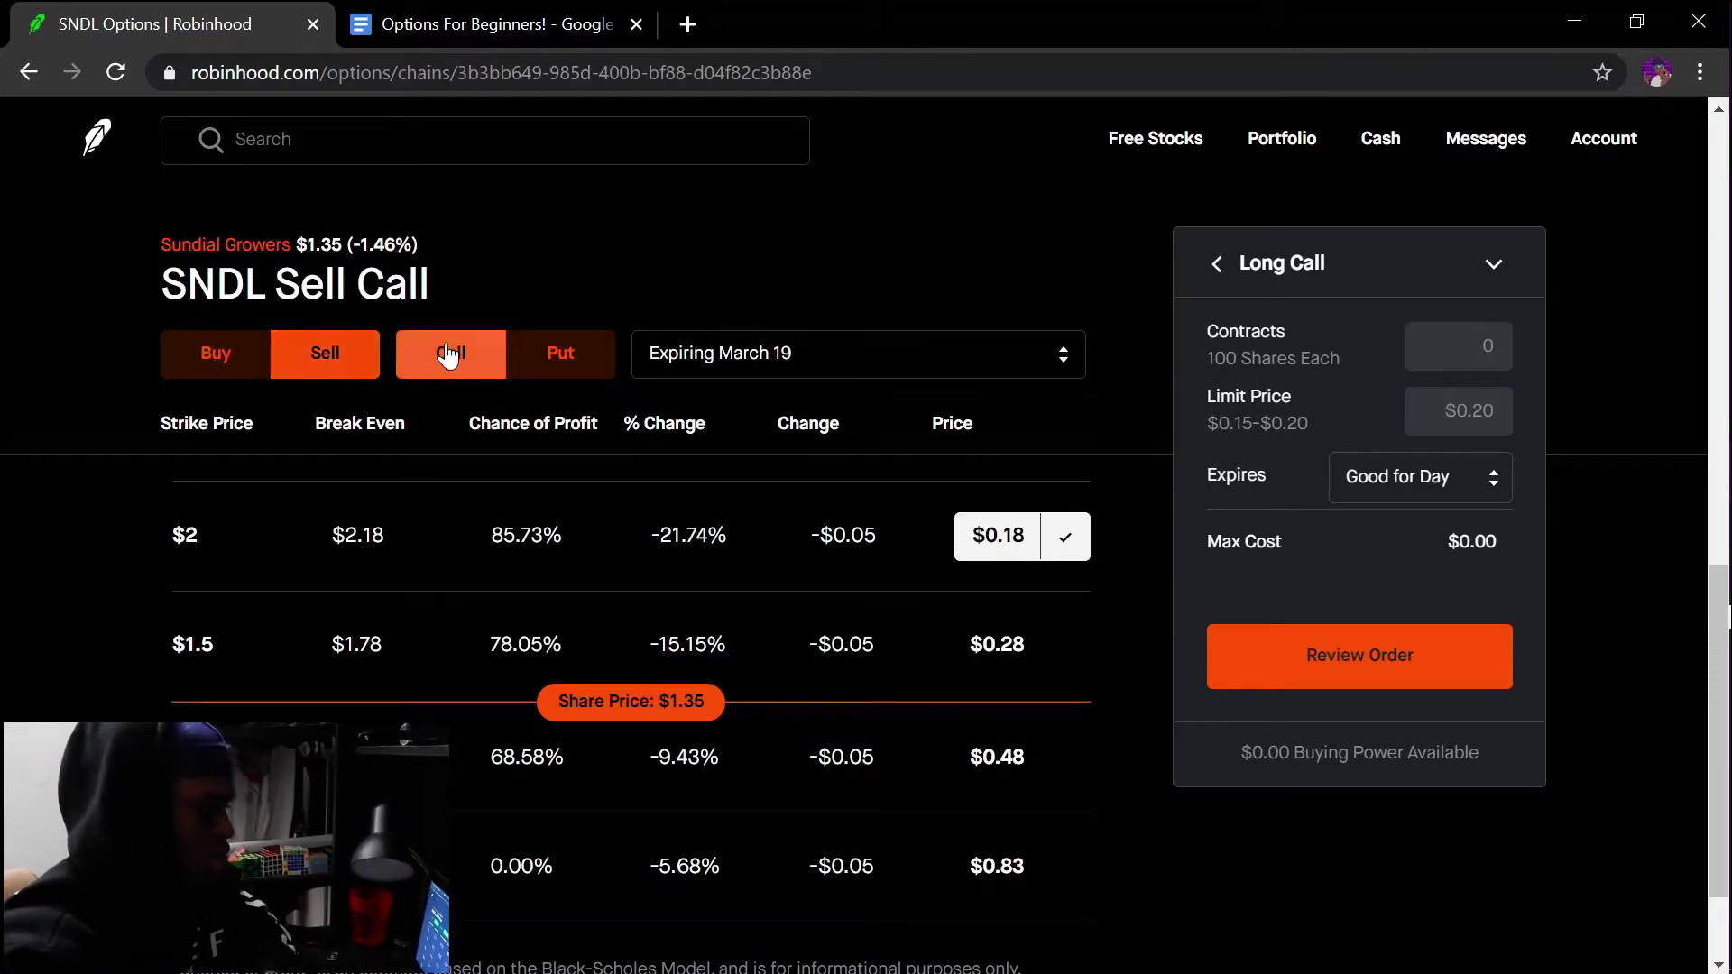
left_click(560, 352)
scroll(728, 695, "down", 2)
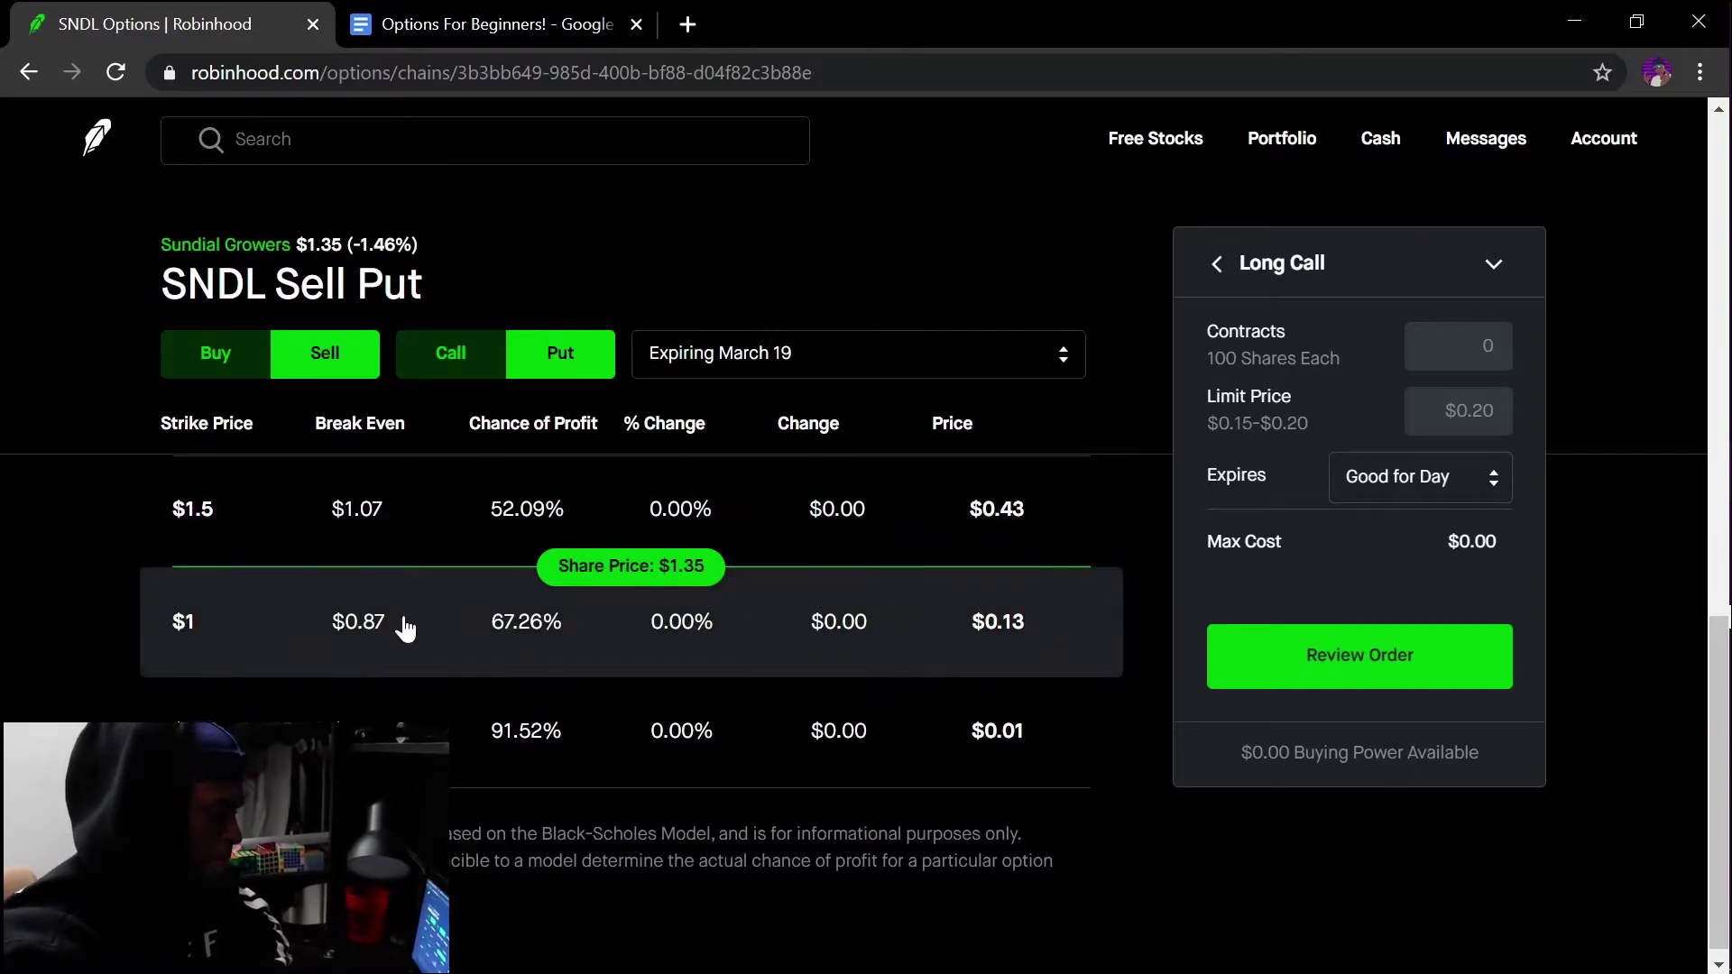
left_click(588, 619)
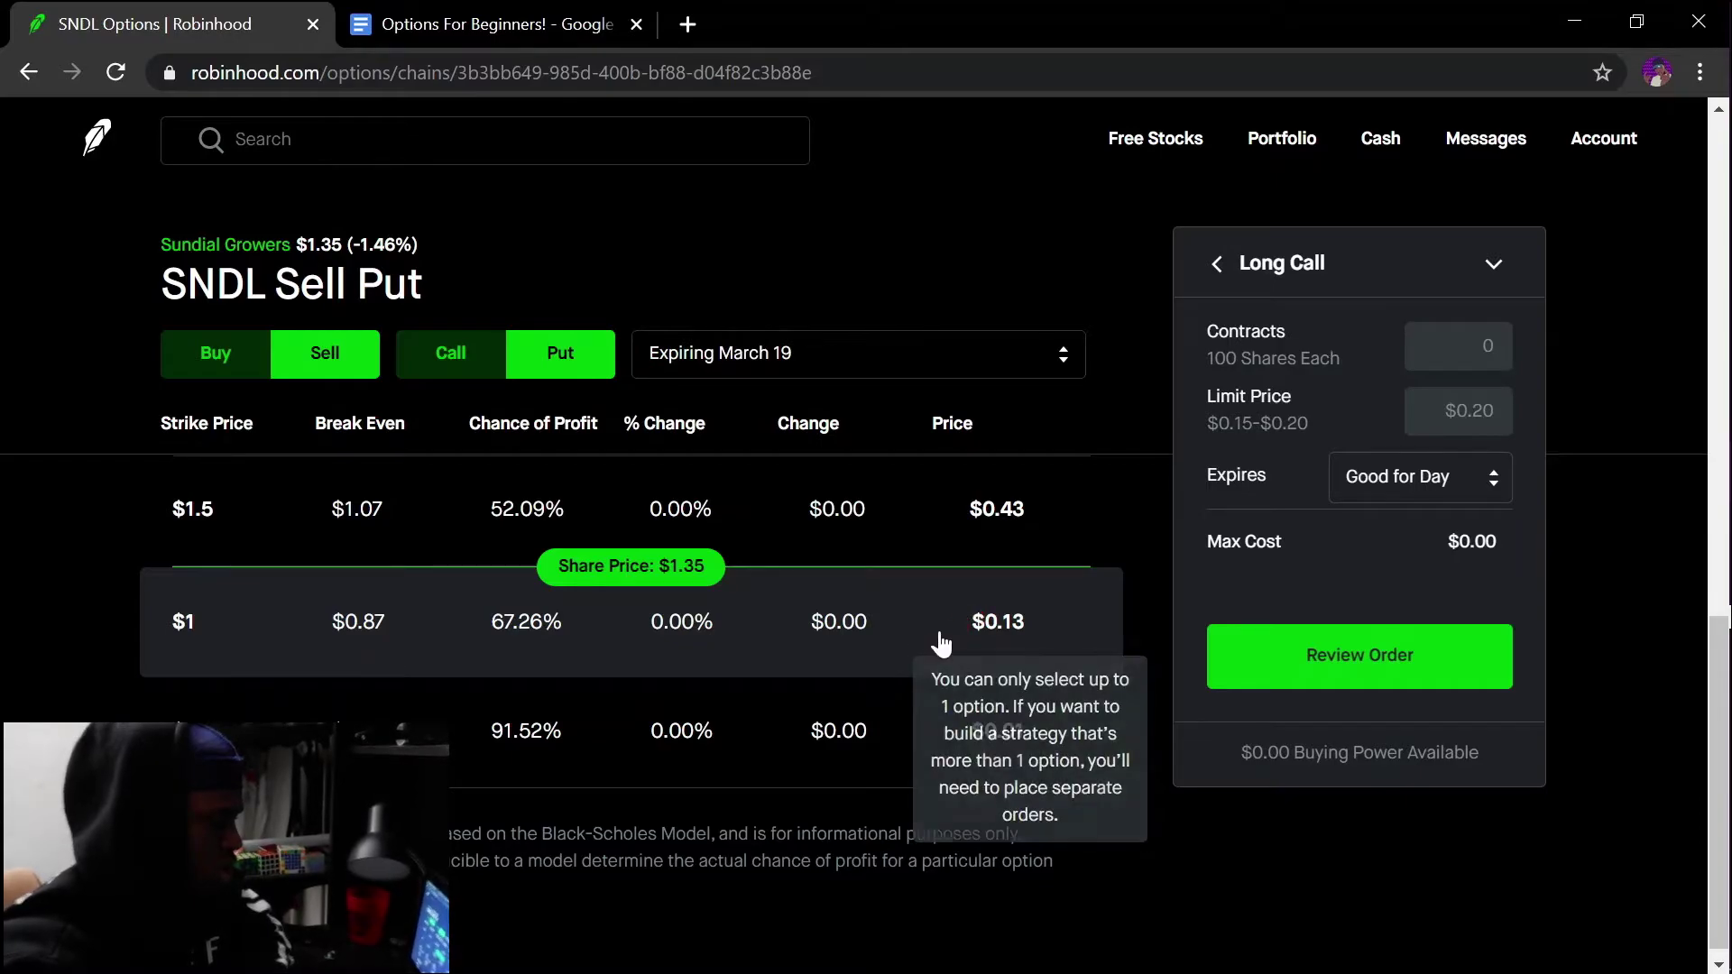
left_click(979, 641)
Step: Set the order to 1 contract, collapse the $1 put's details and send the order for review
left_click(1489, 347)
type("1")
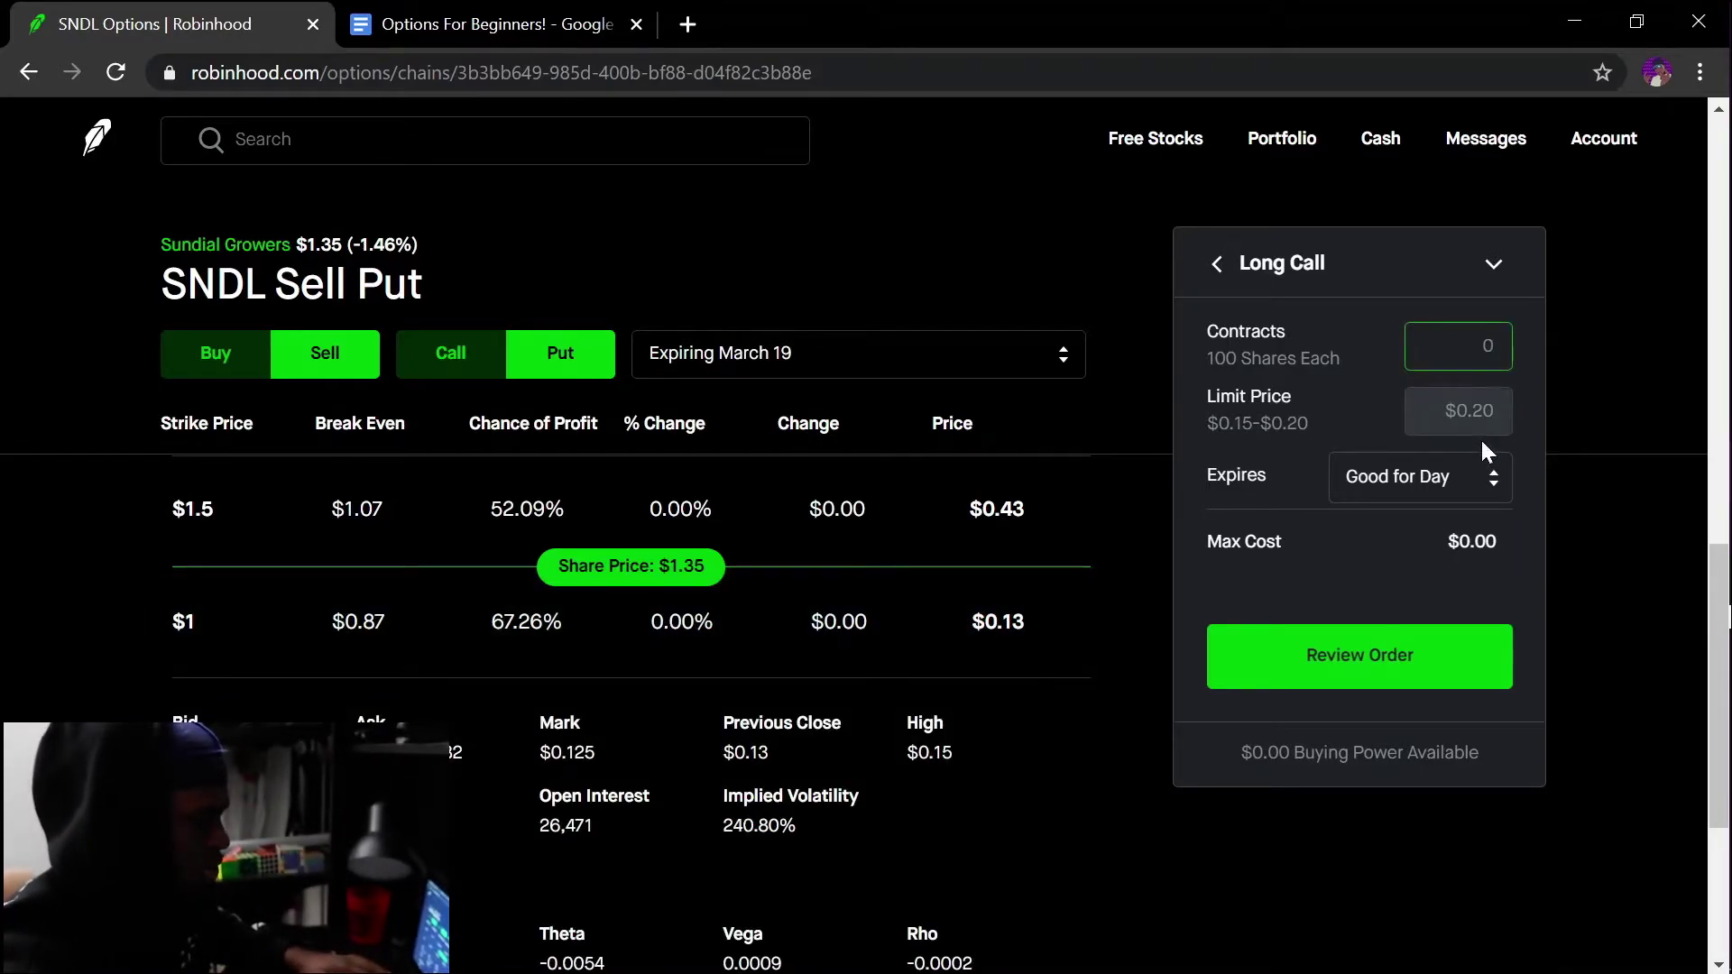
scroll(814, 718, "down", 2)
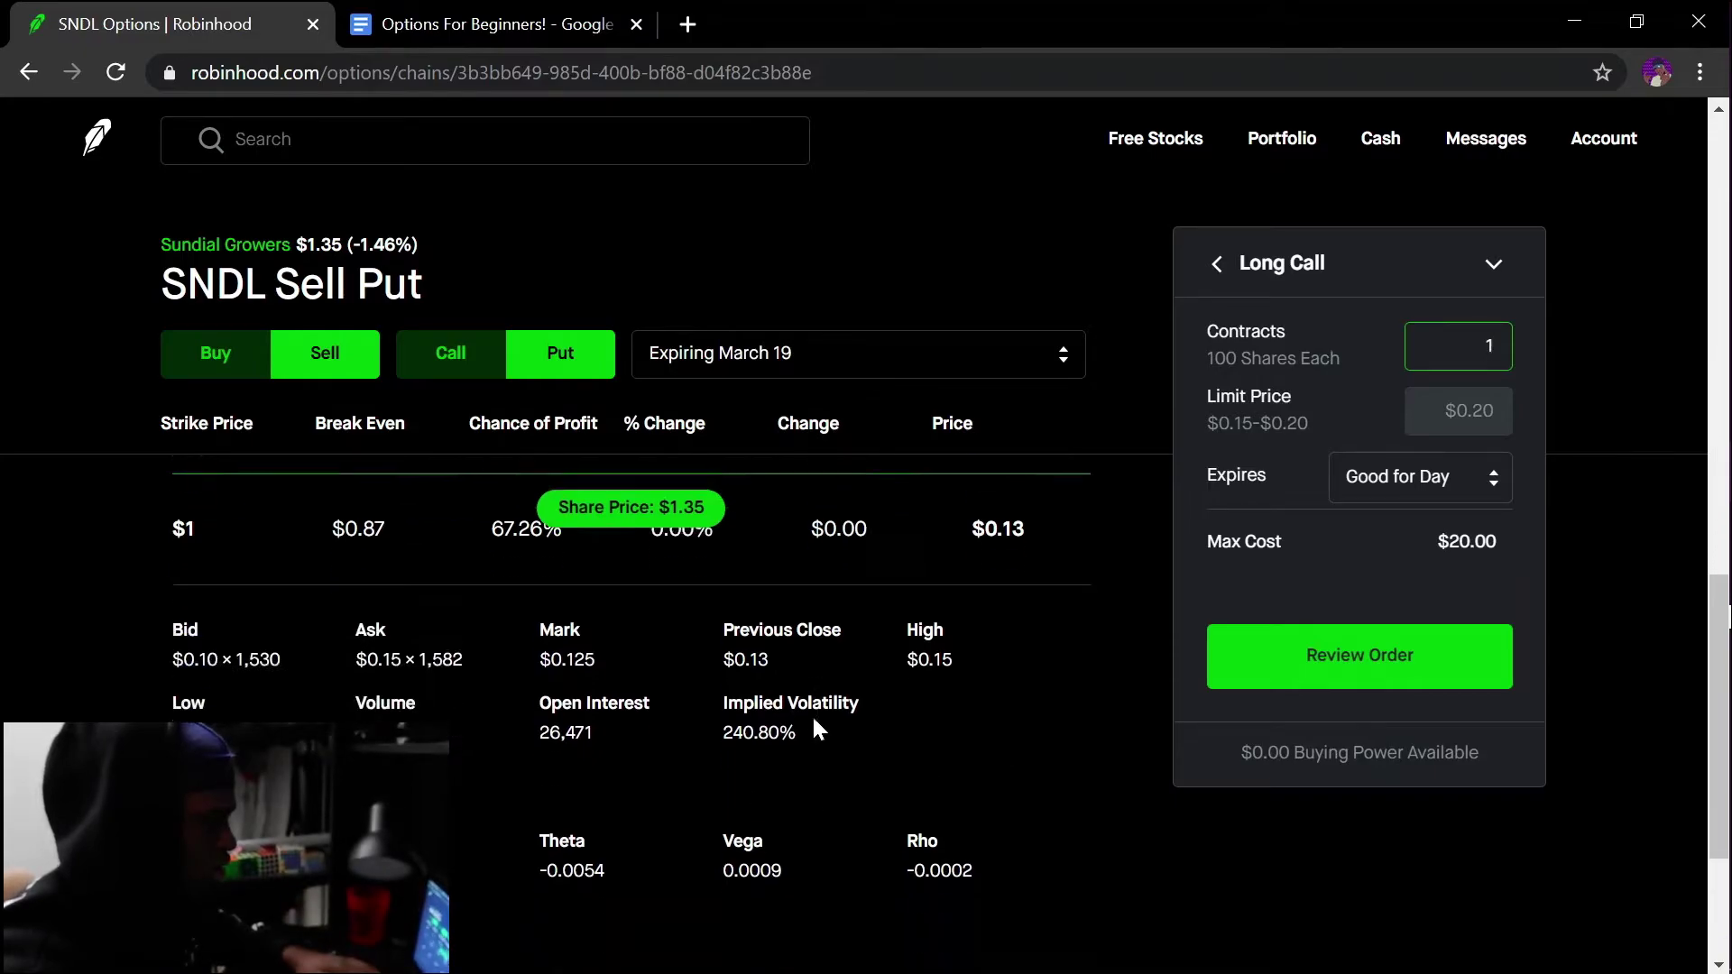
left_click(845, 505)
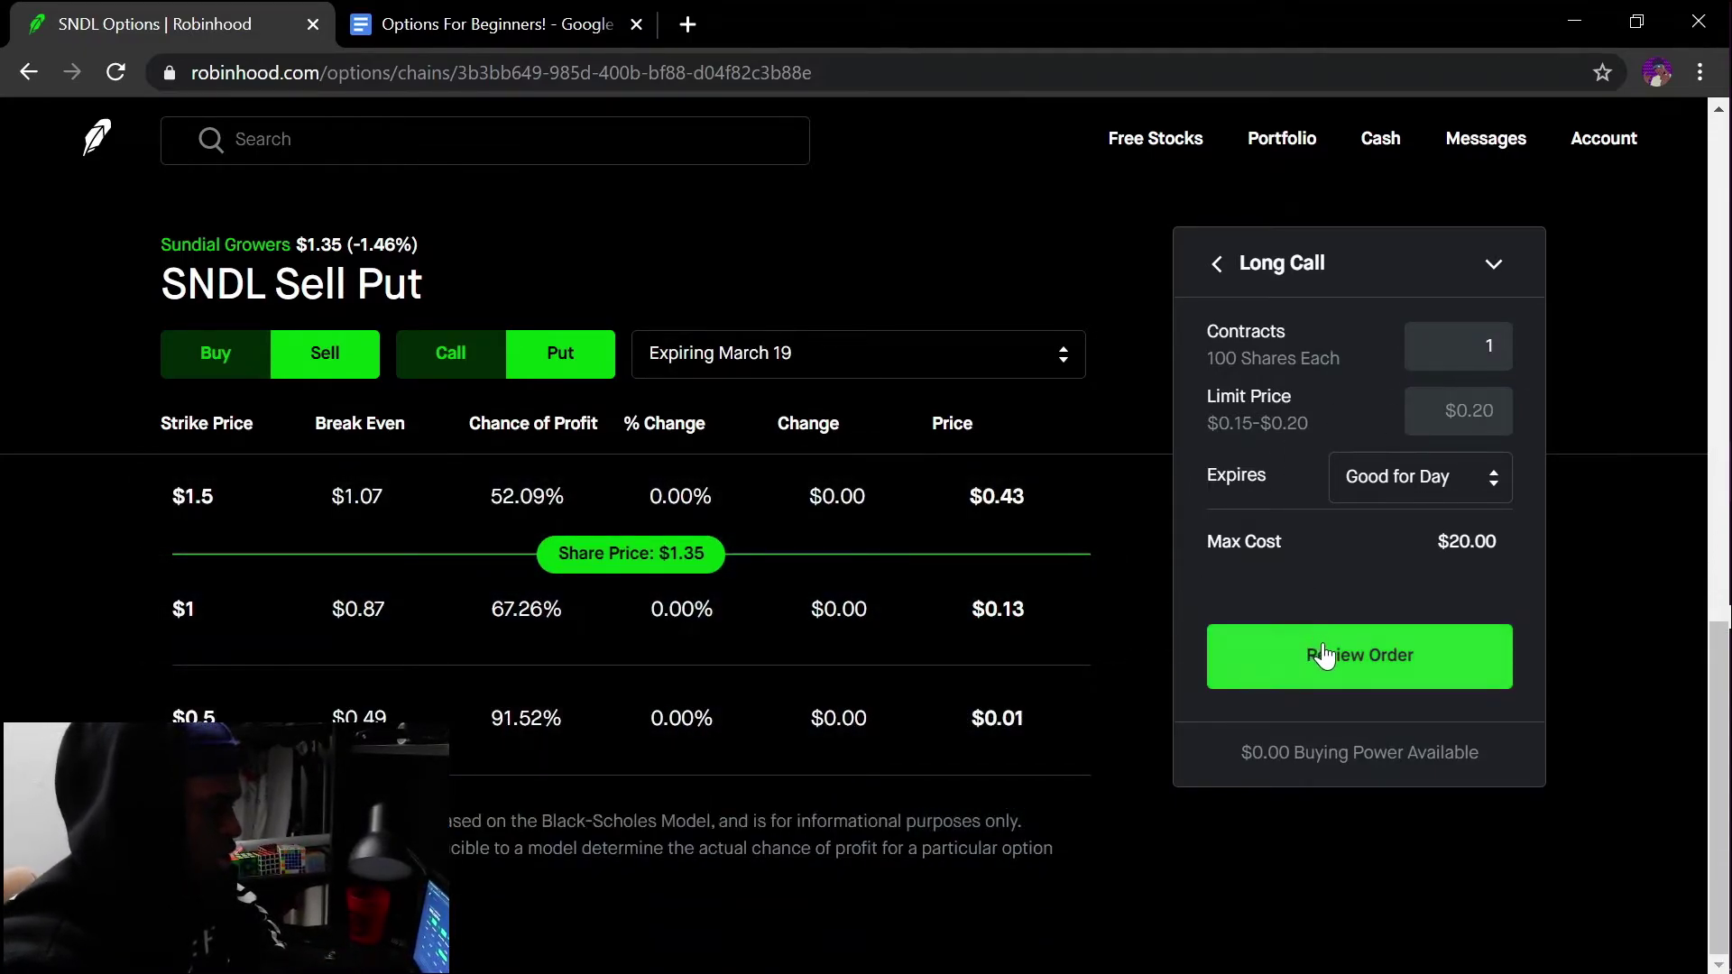
left_click(1353, 656)
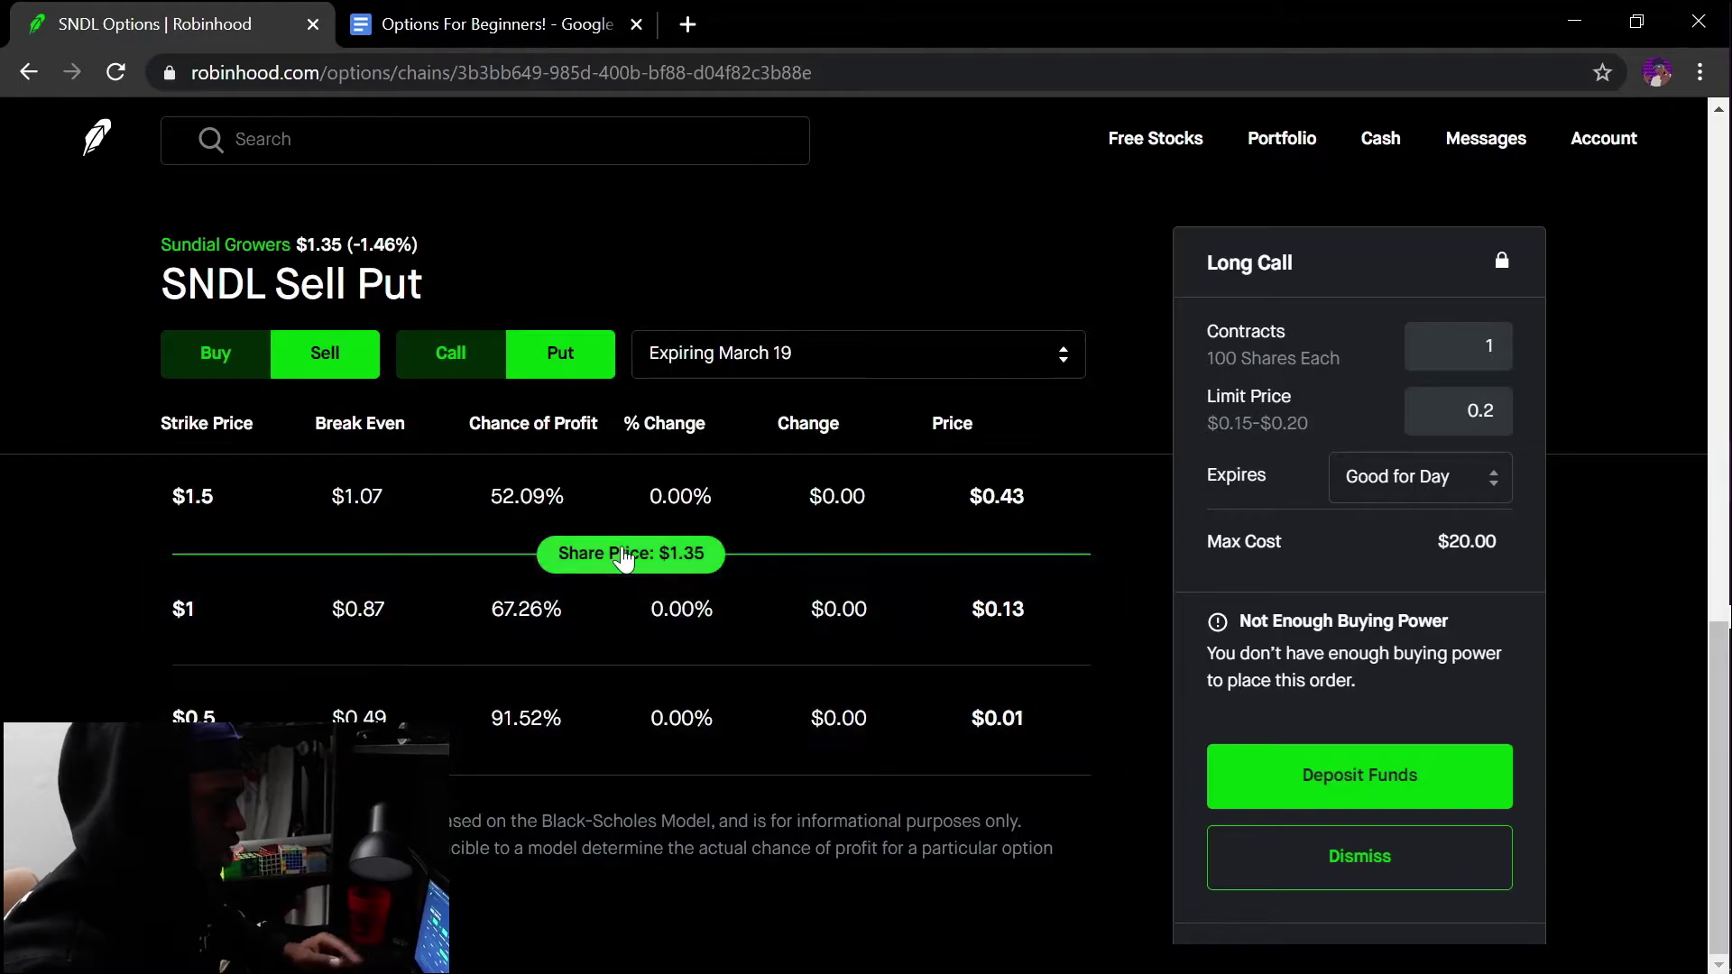
mouse_move(1040, 707)
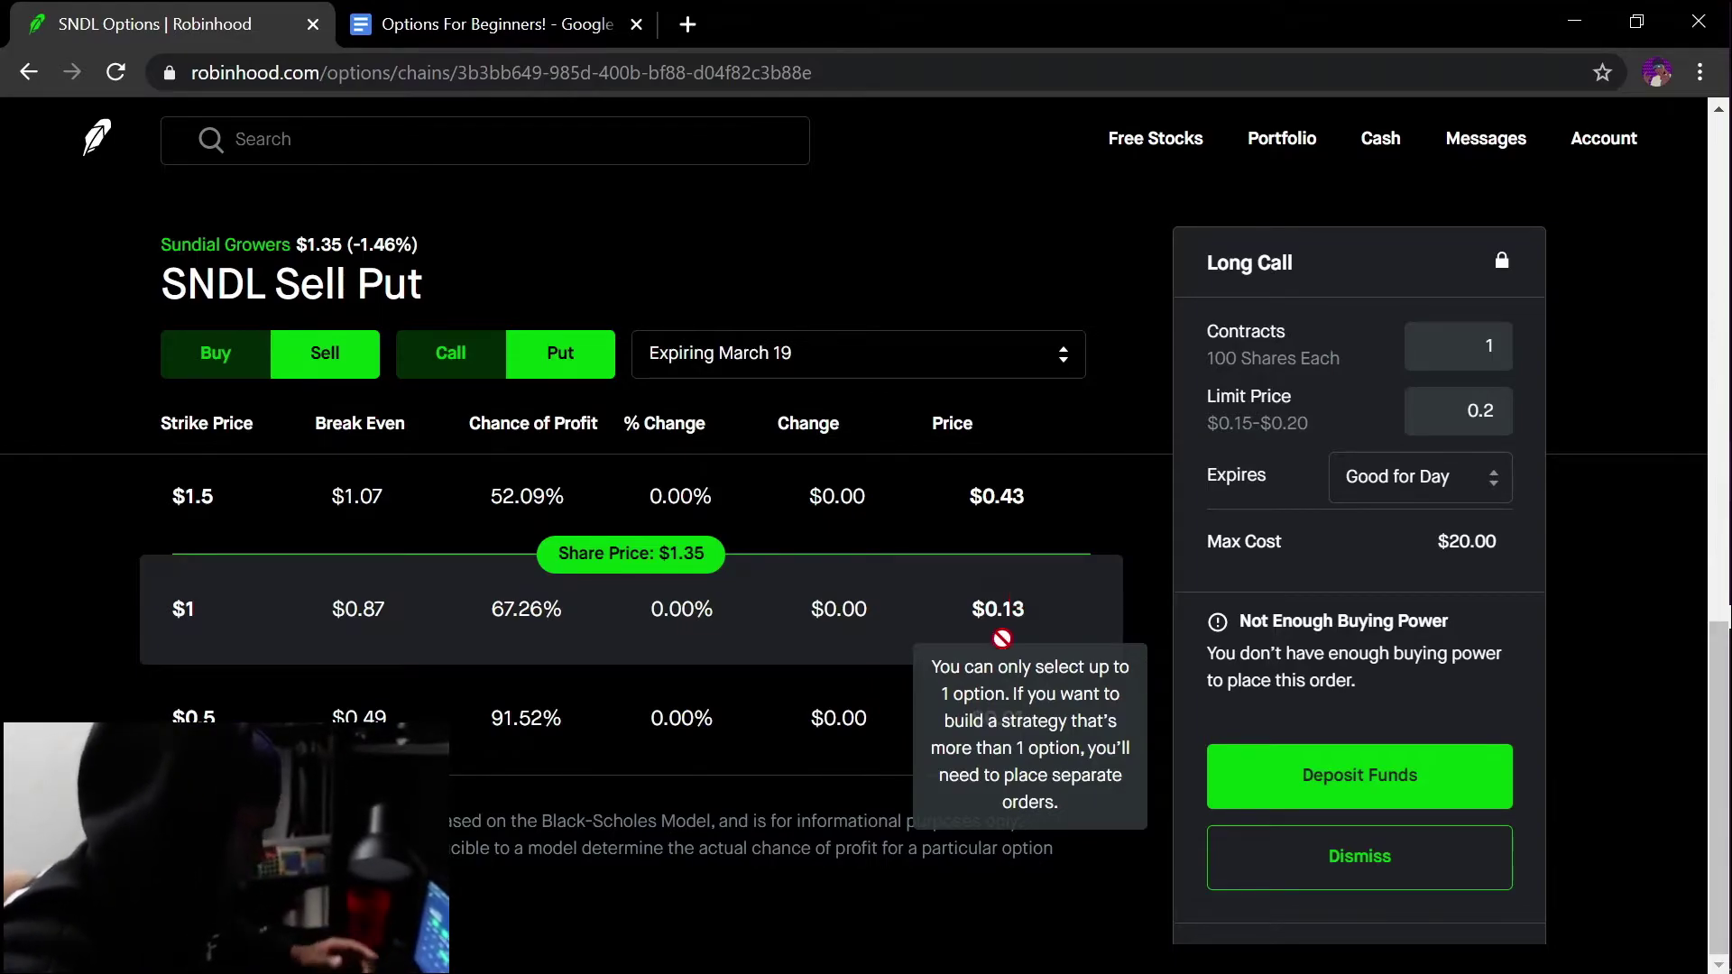
Step: Switch to Webull Desktop, search for f and open Ford Motor's options chain
left_click(1575, 20)
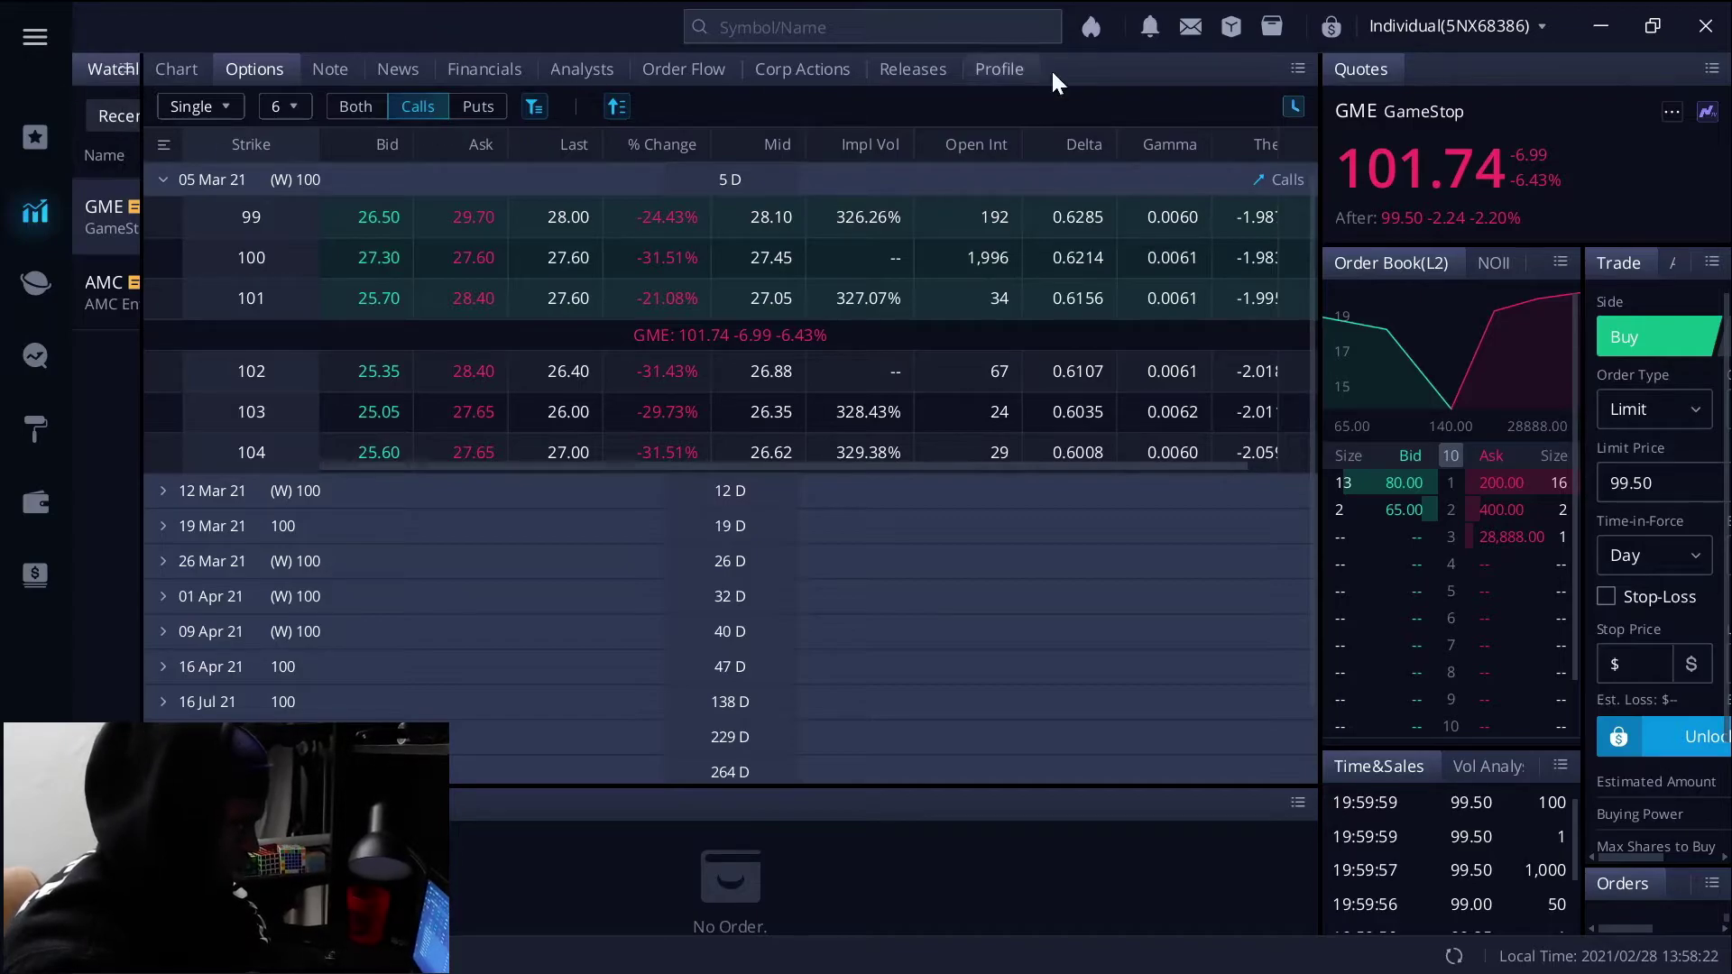
left_click(721, 27)
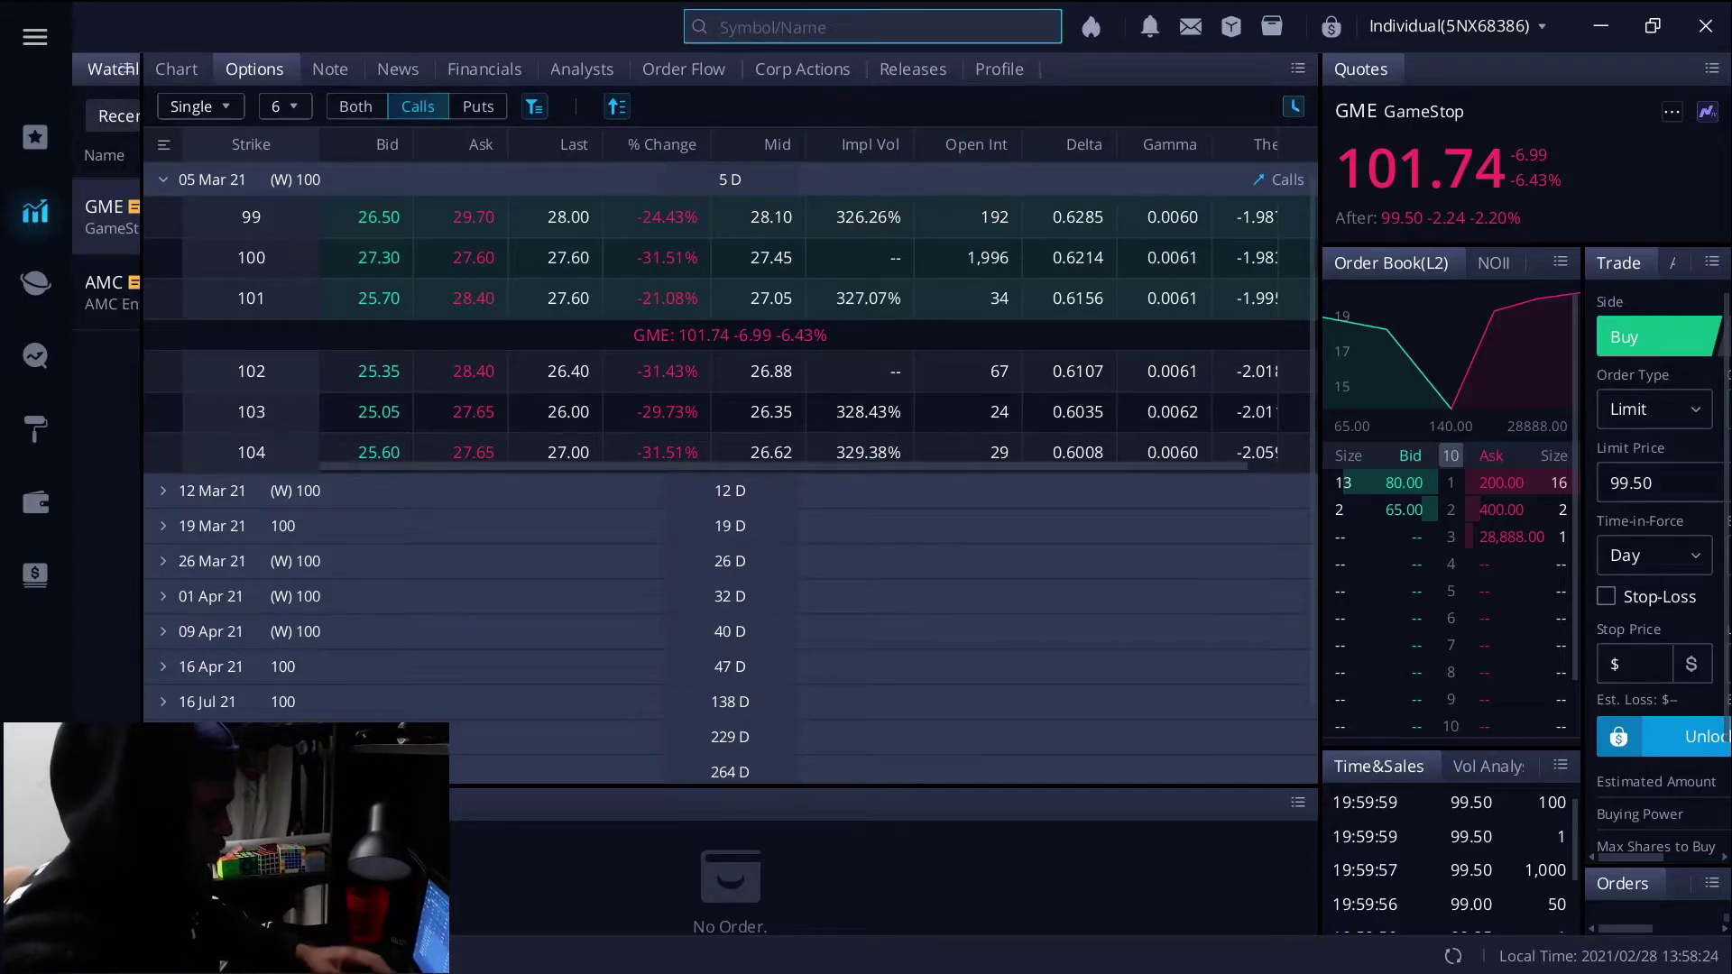
type("f")
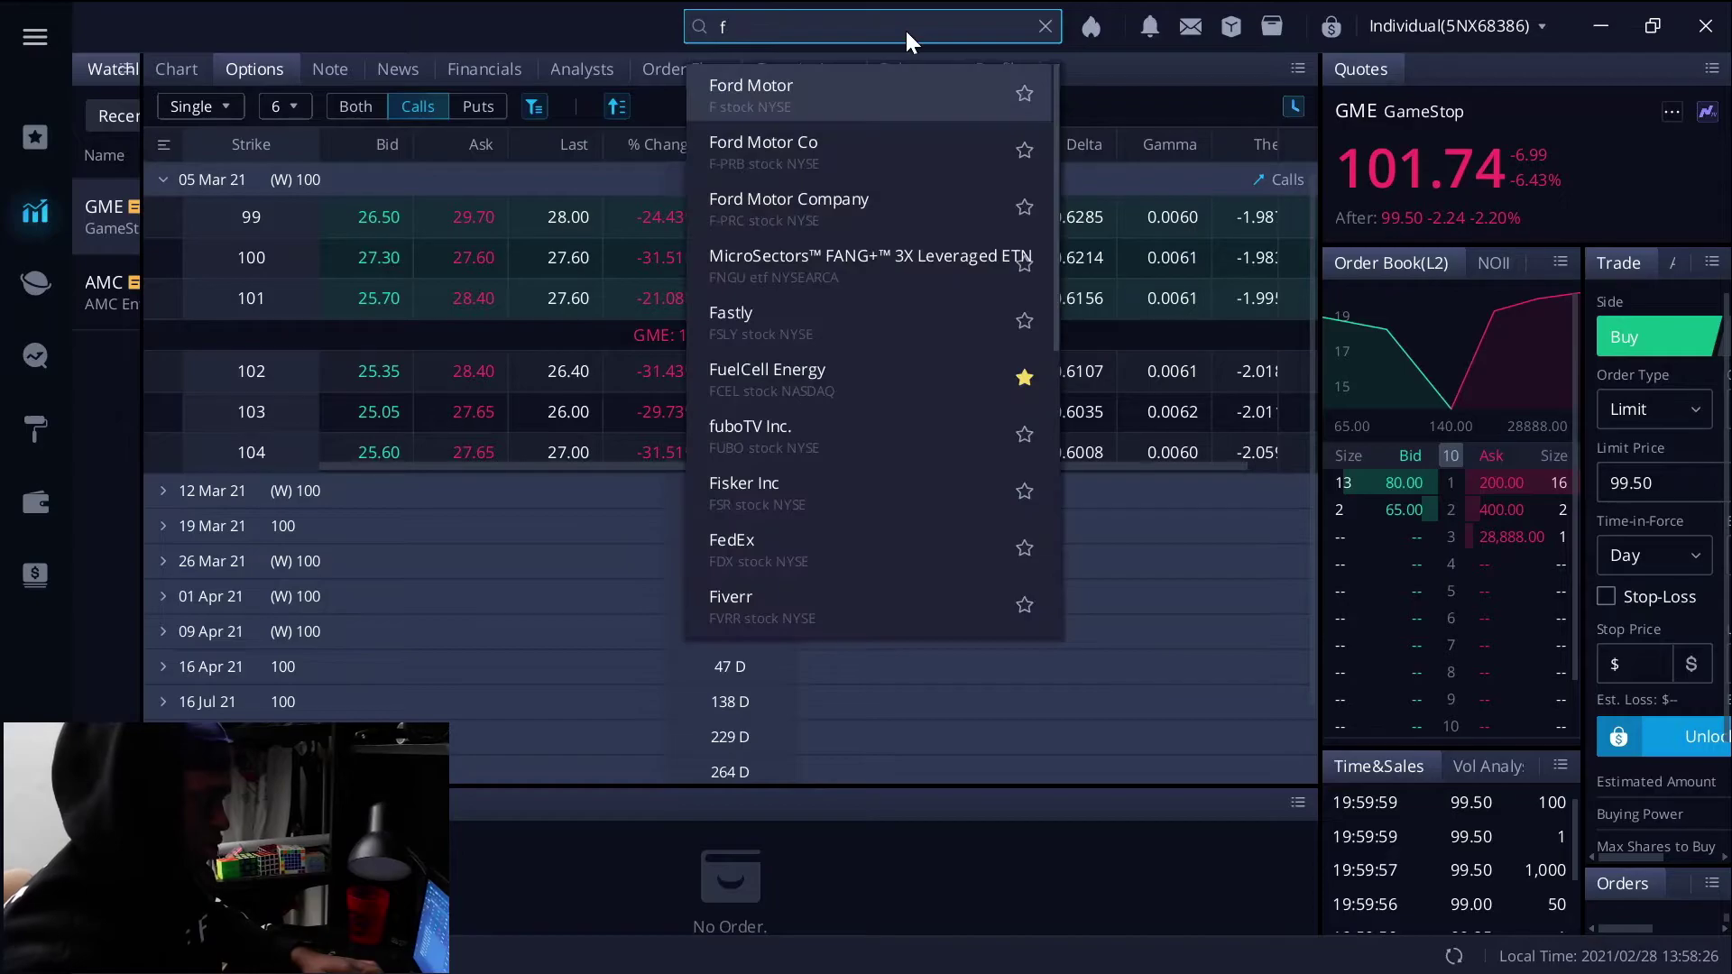
left_click(888, 88)
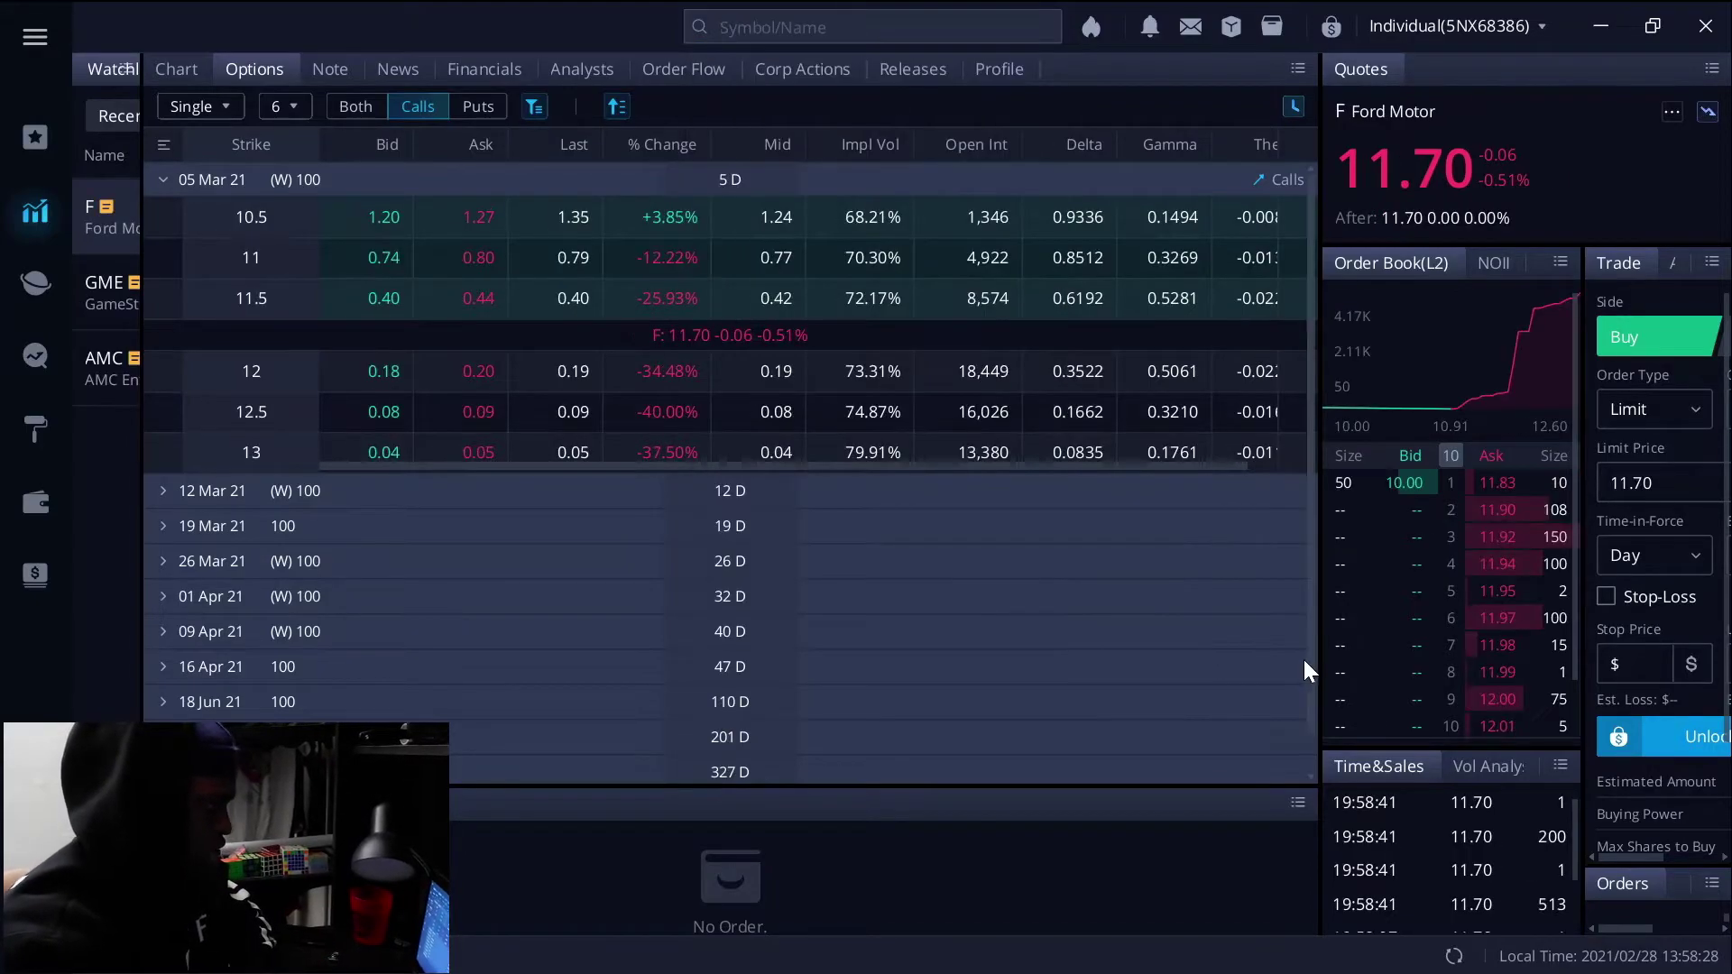
Step: Collapse Ford's 05 Mar 21 expiration, expand 19 Mar 21 and choose the 11 strike call to buy
left_click(355, 185)
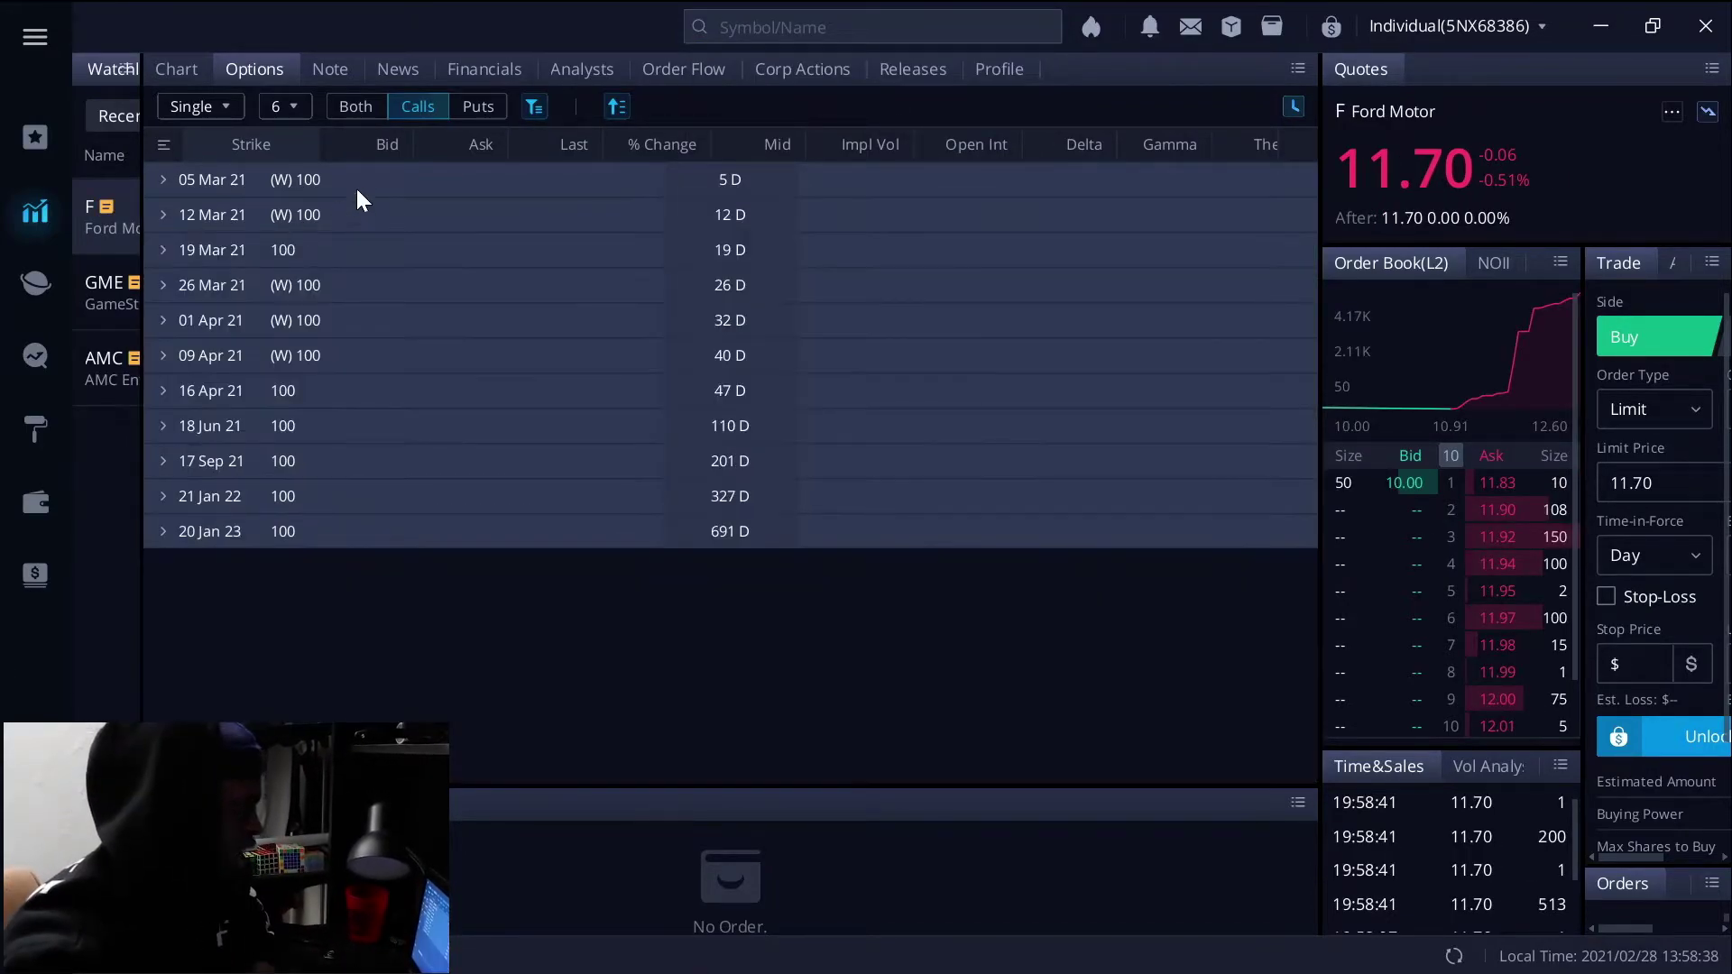
left_click(363, 257)
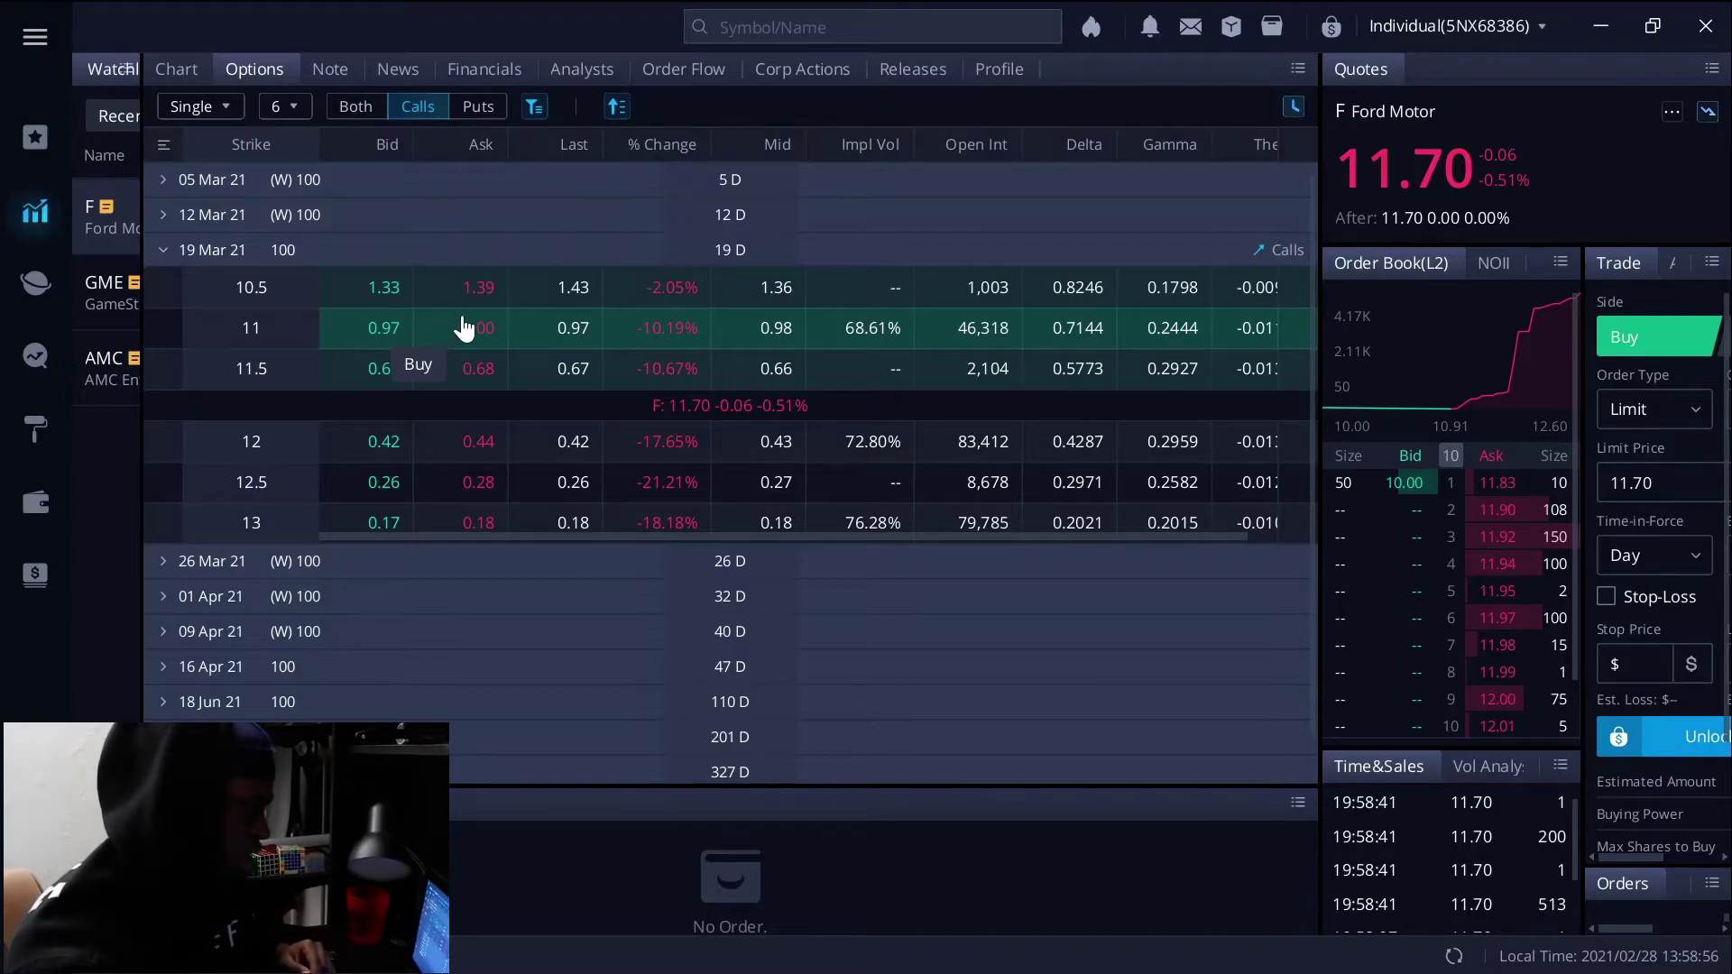
left_click(752, 348)
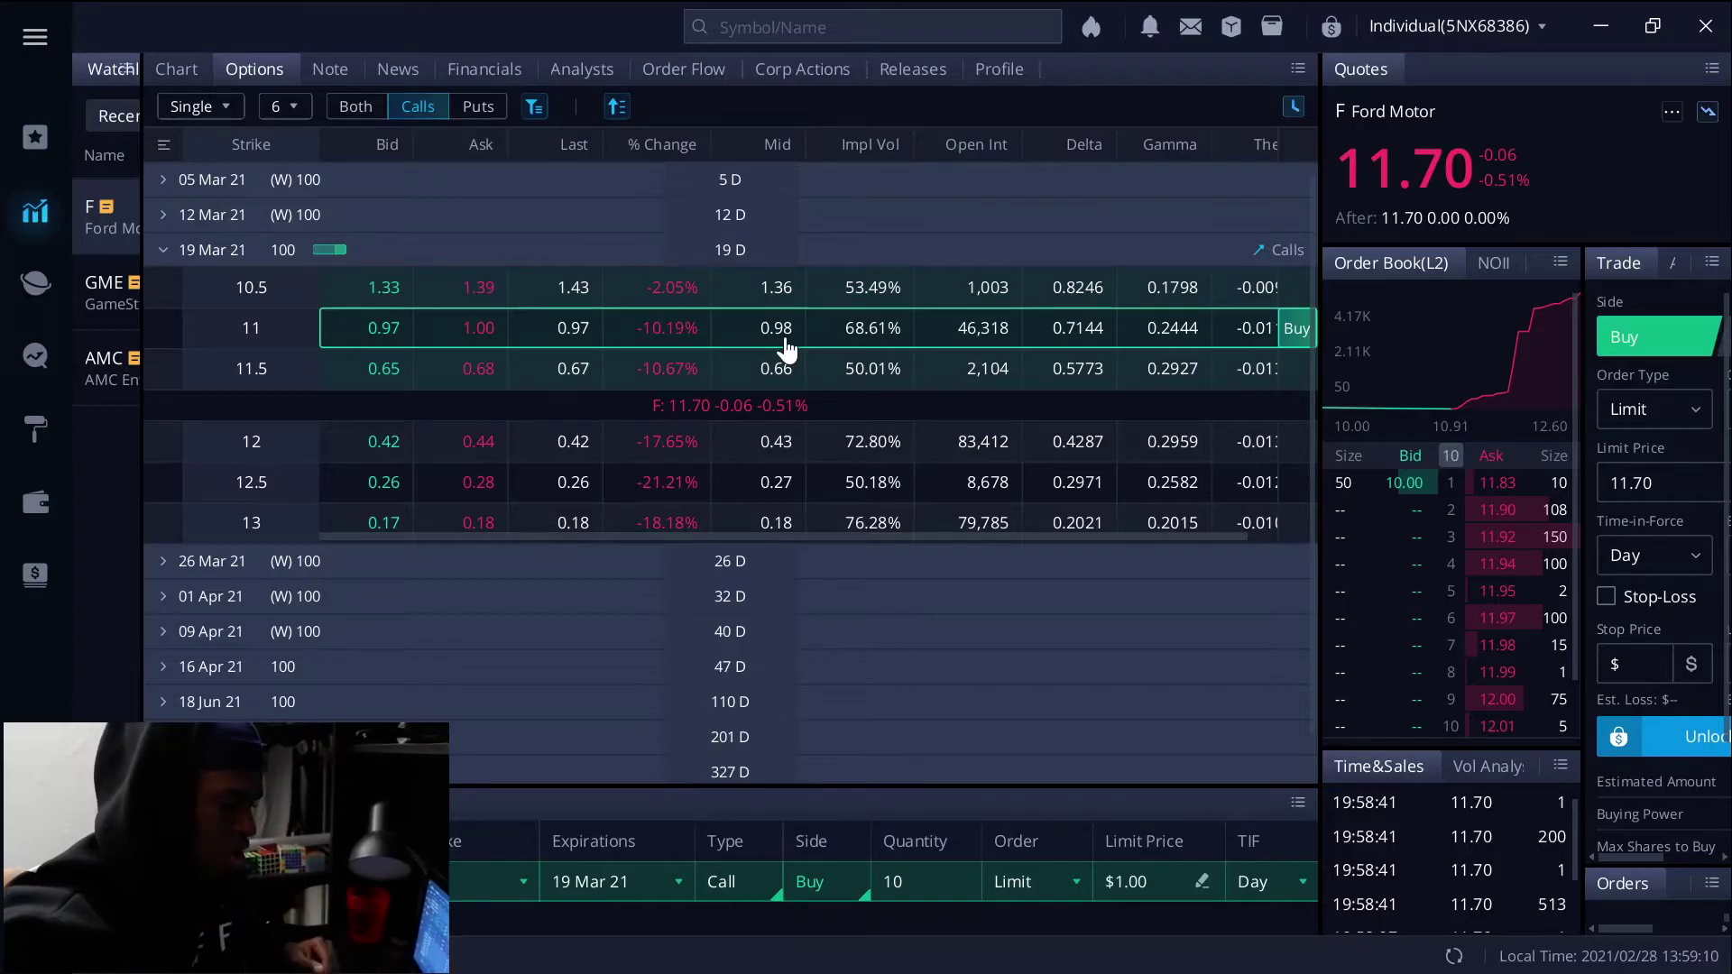
Step: Toggle the side of the Ford 11 call order between Buy and Sell, ending on Buy
left_click(838, 898)
left_click(838, 897)
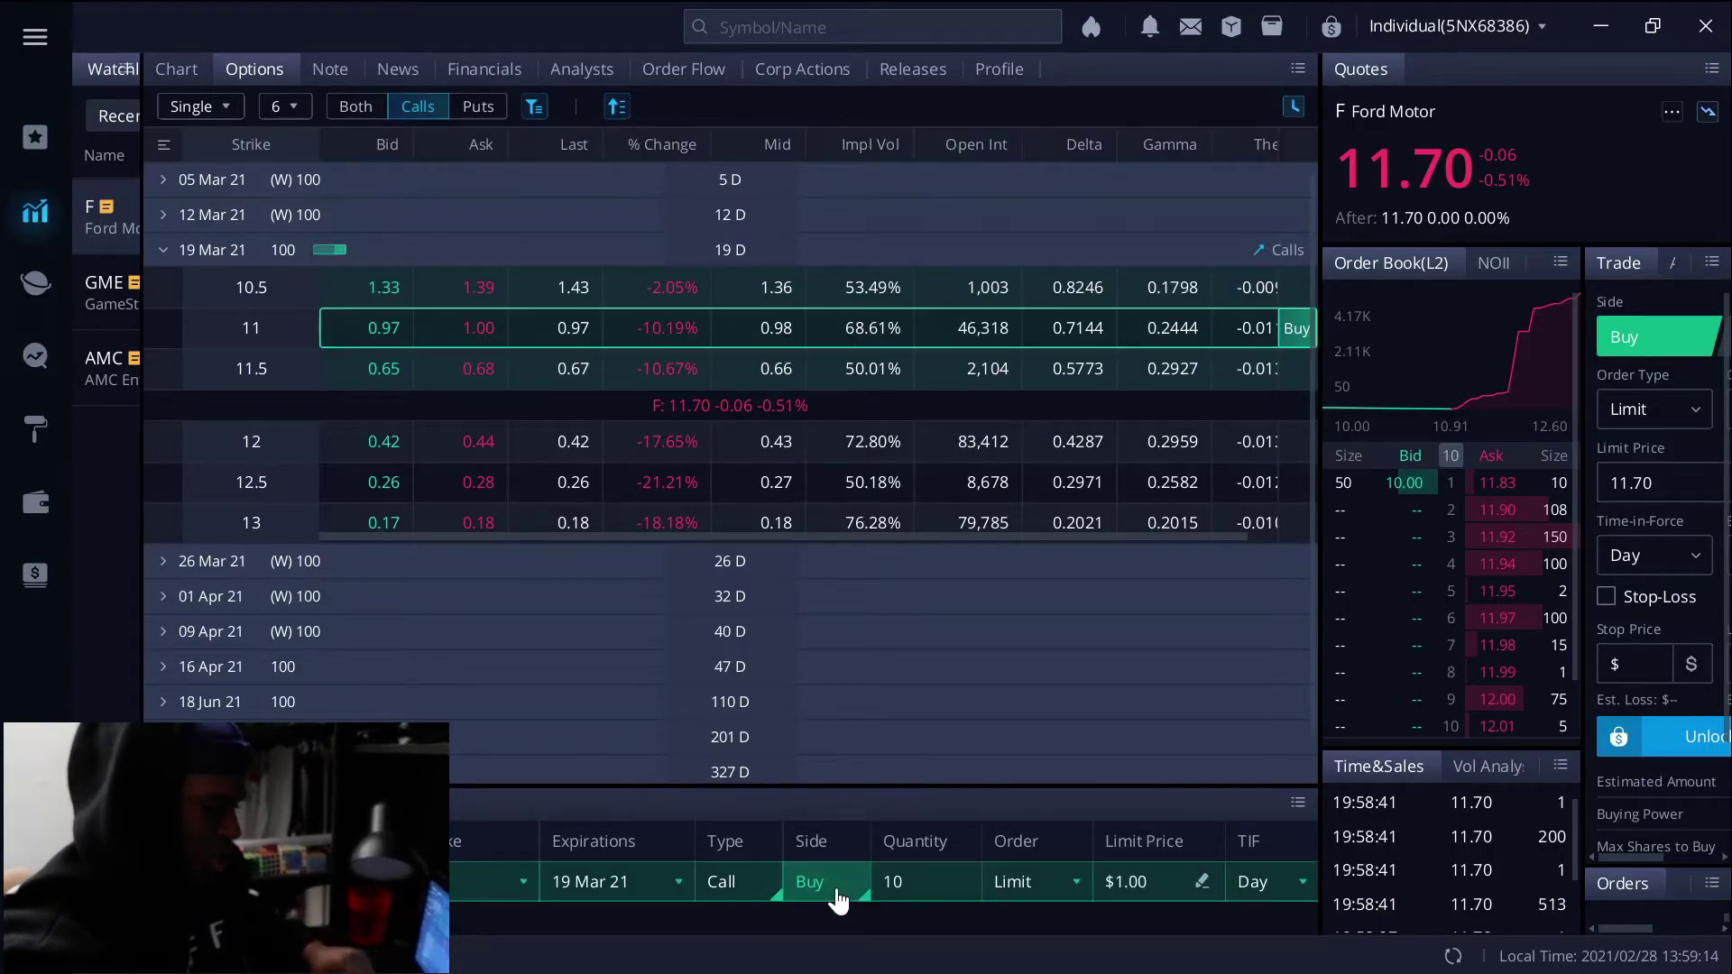
left_click(837, 898)
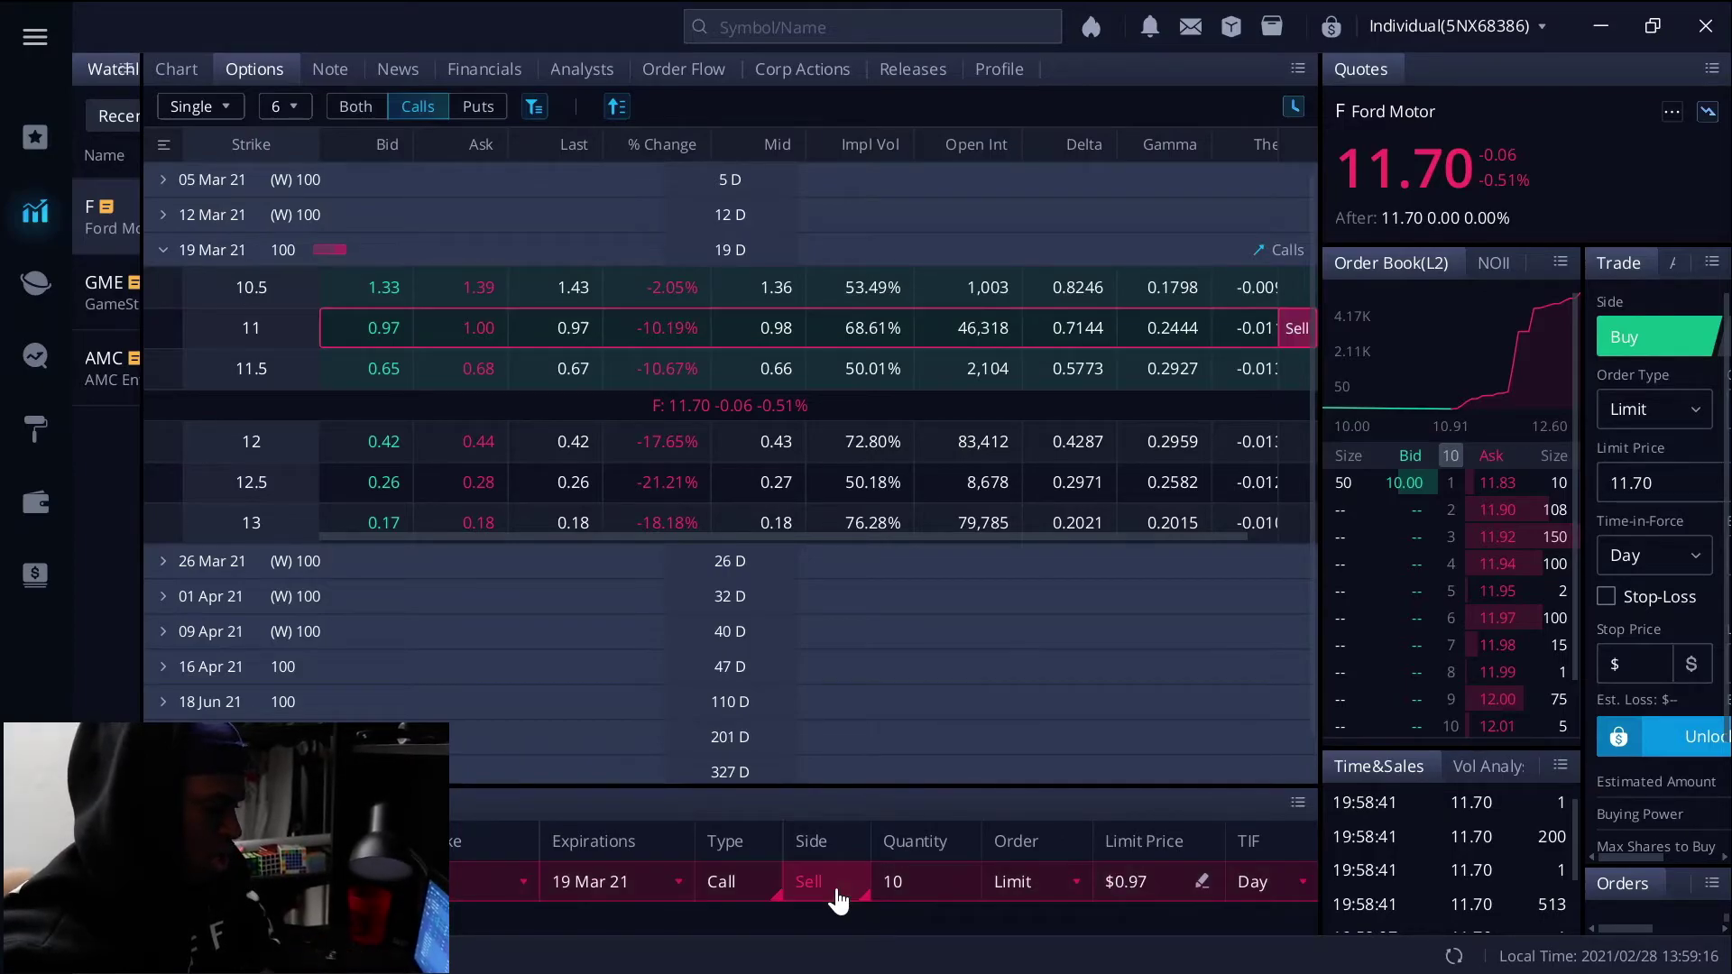
left_click(838, 897)
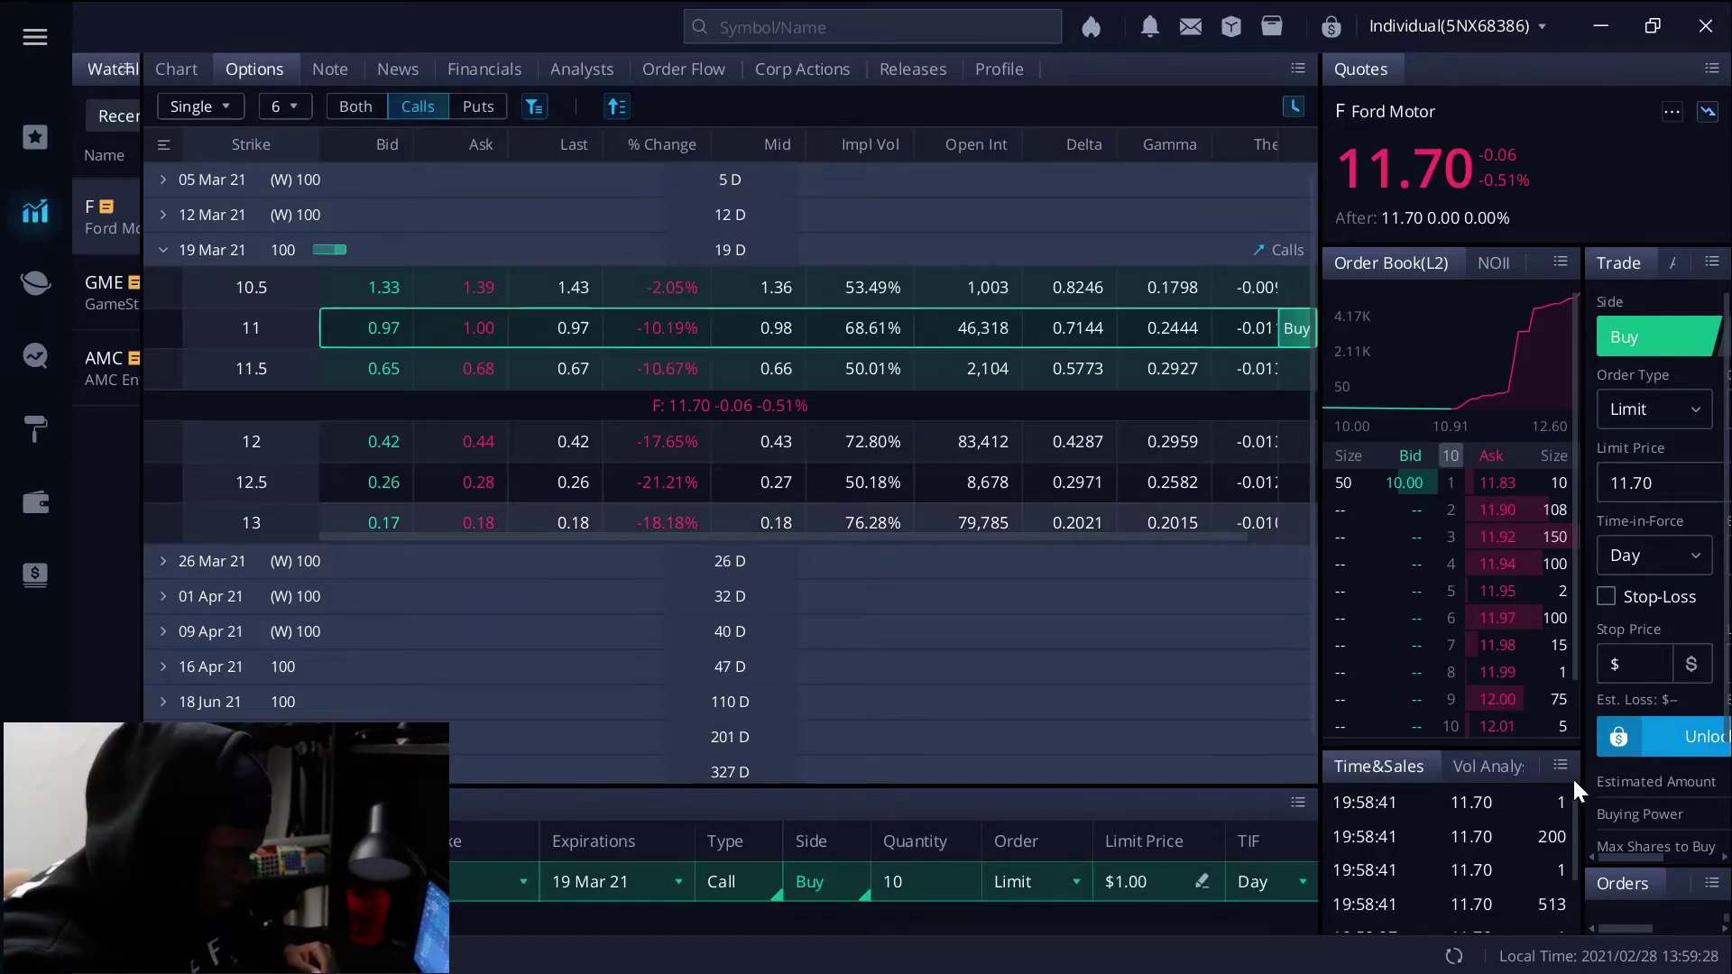
Step: Widen the Trade panel to examine the Ford stock order settings, and shrink it back to its narrow width
left_click_drag(1579, 578, 1401, 624)
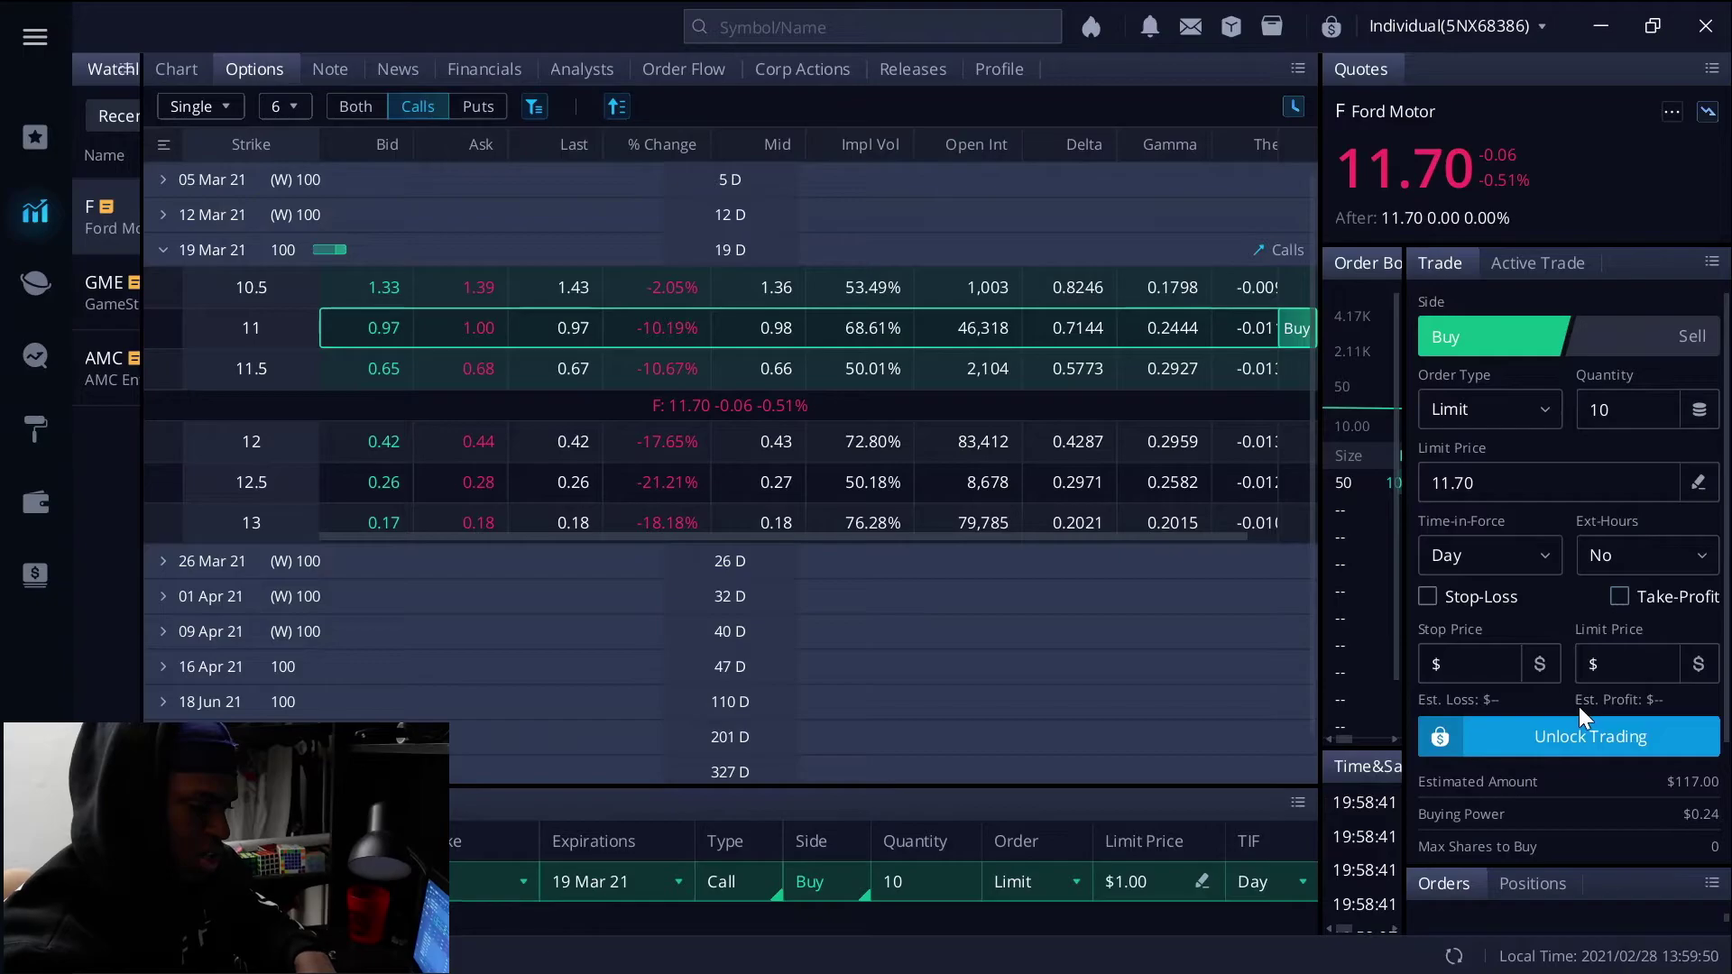
scroll(1570, 736, "down", 3)
scroll(1525, 731, "up", 3)
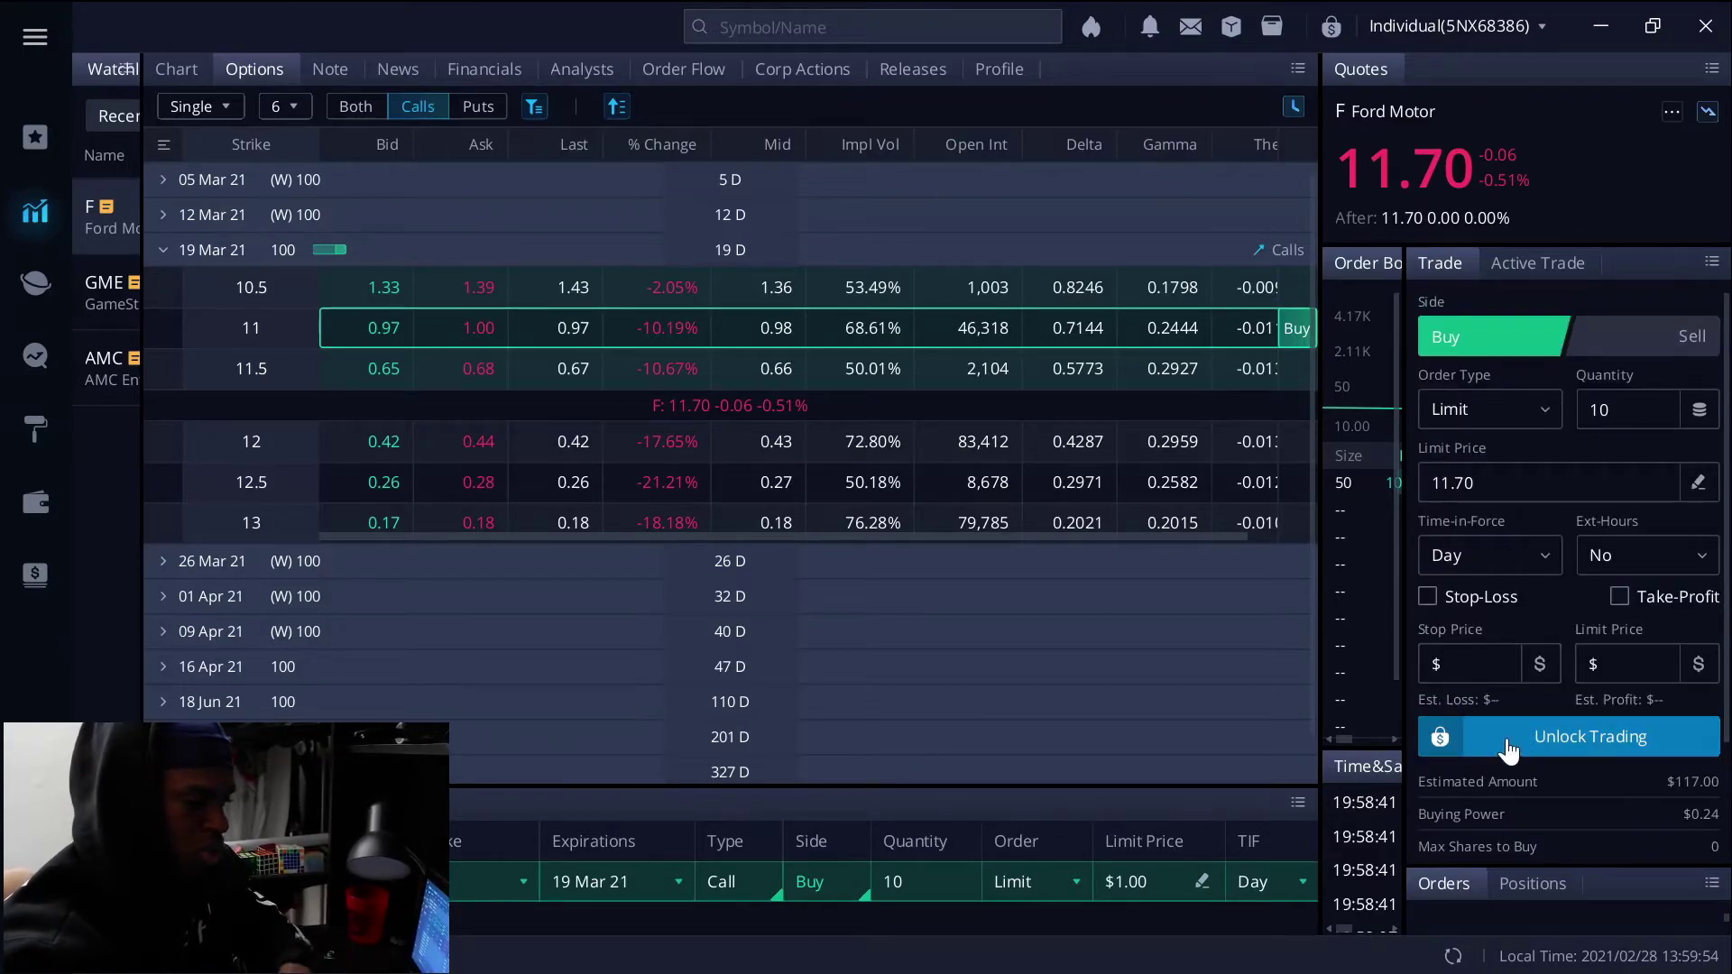
left_click_drag(1405, 528, 1595, 517)
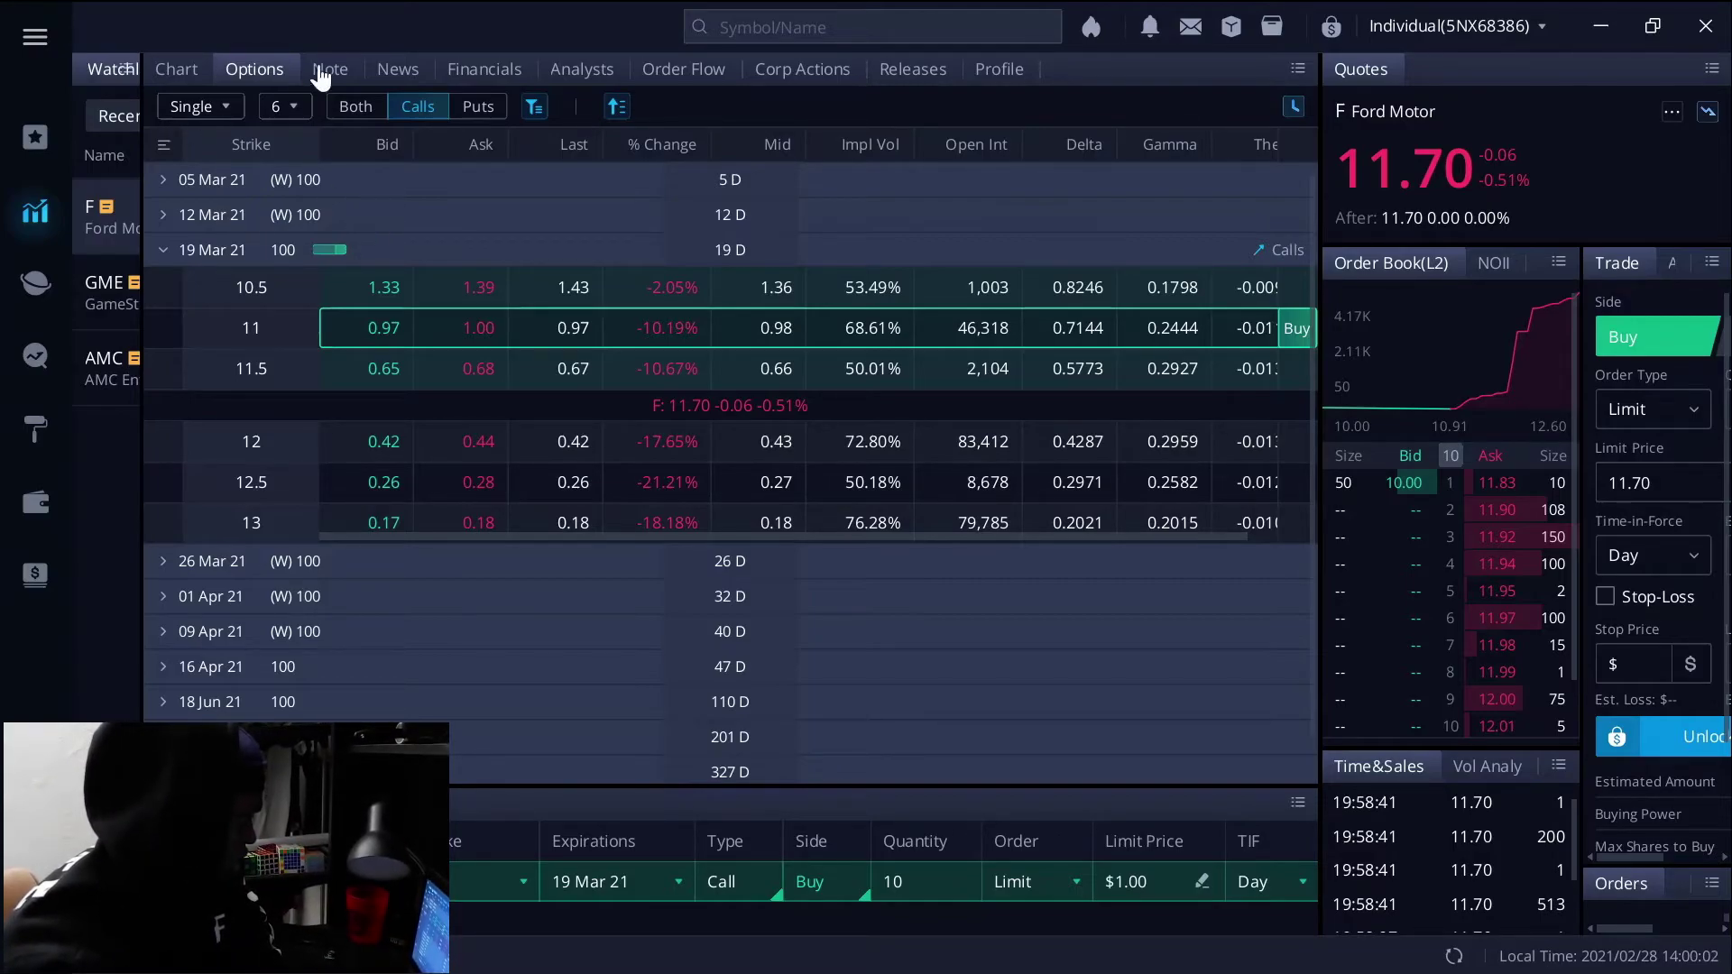
Step: Bring up Ford's price chart, and open the M $15 call from the My Positions watchlist
left_click(180, 69)
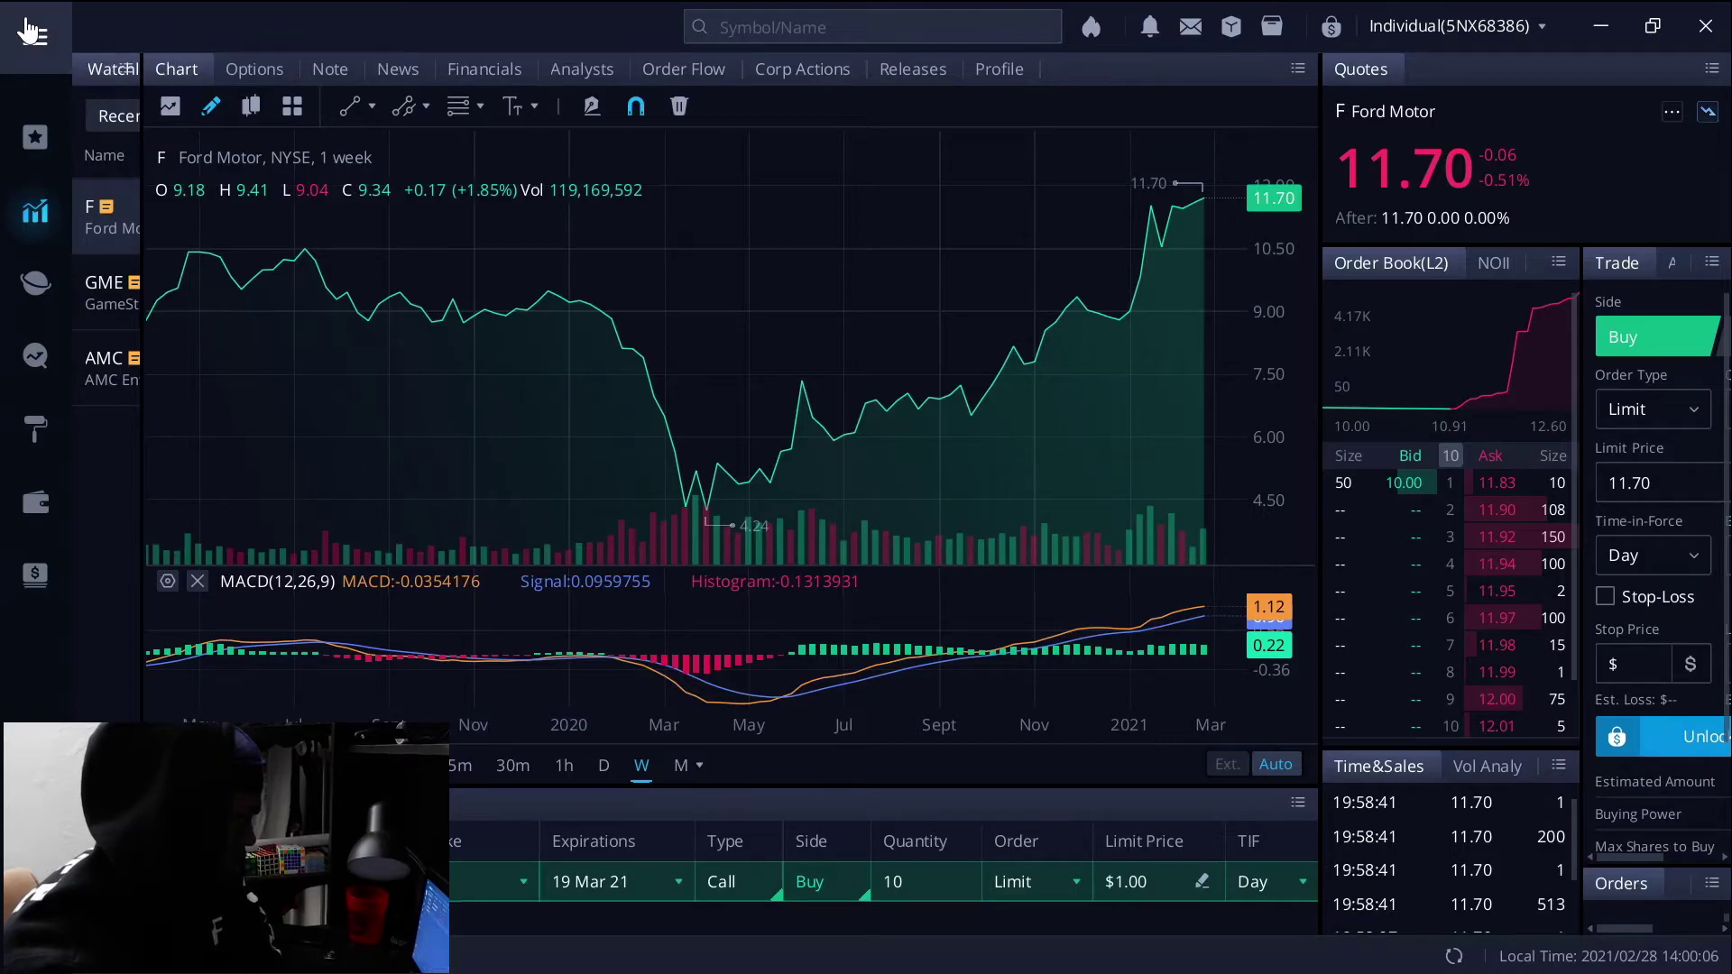
left_click(35, 137)
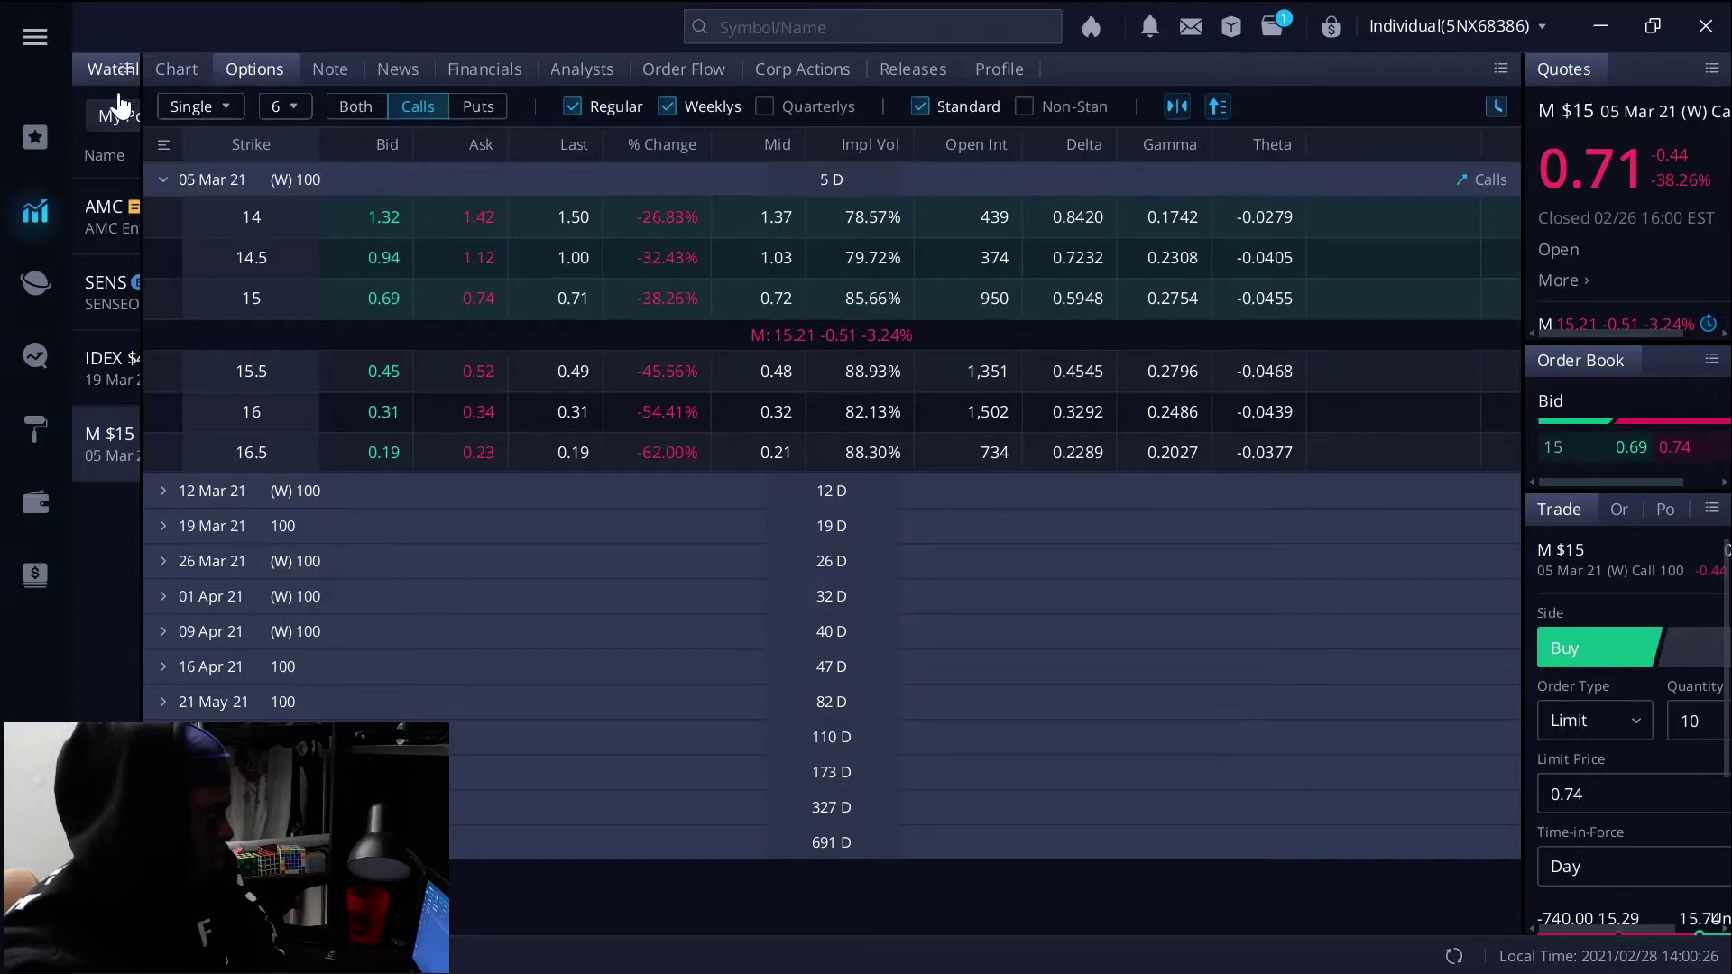
left_click(45, 121)
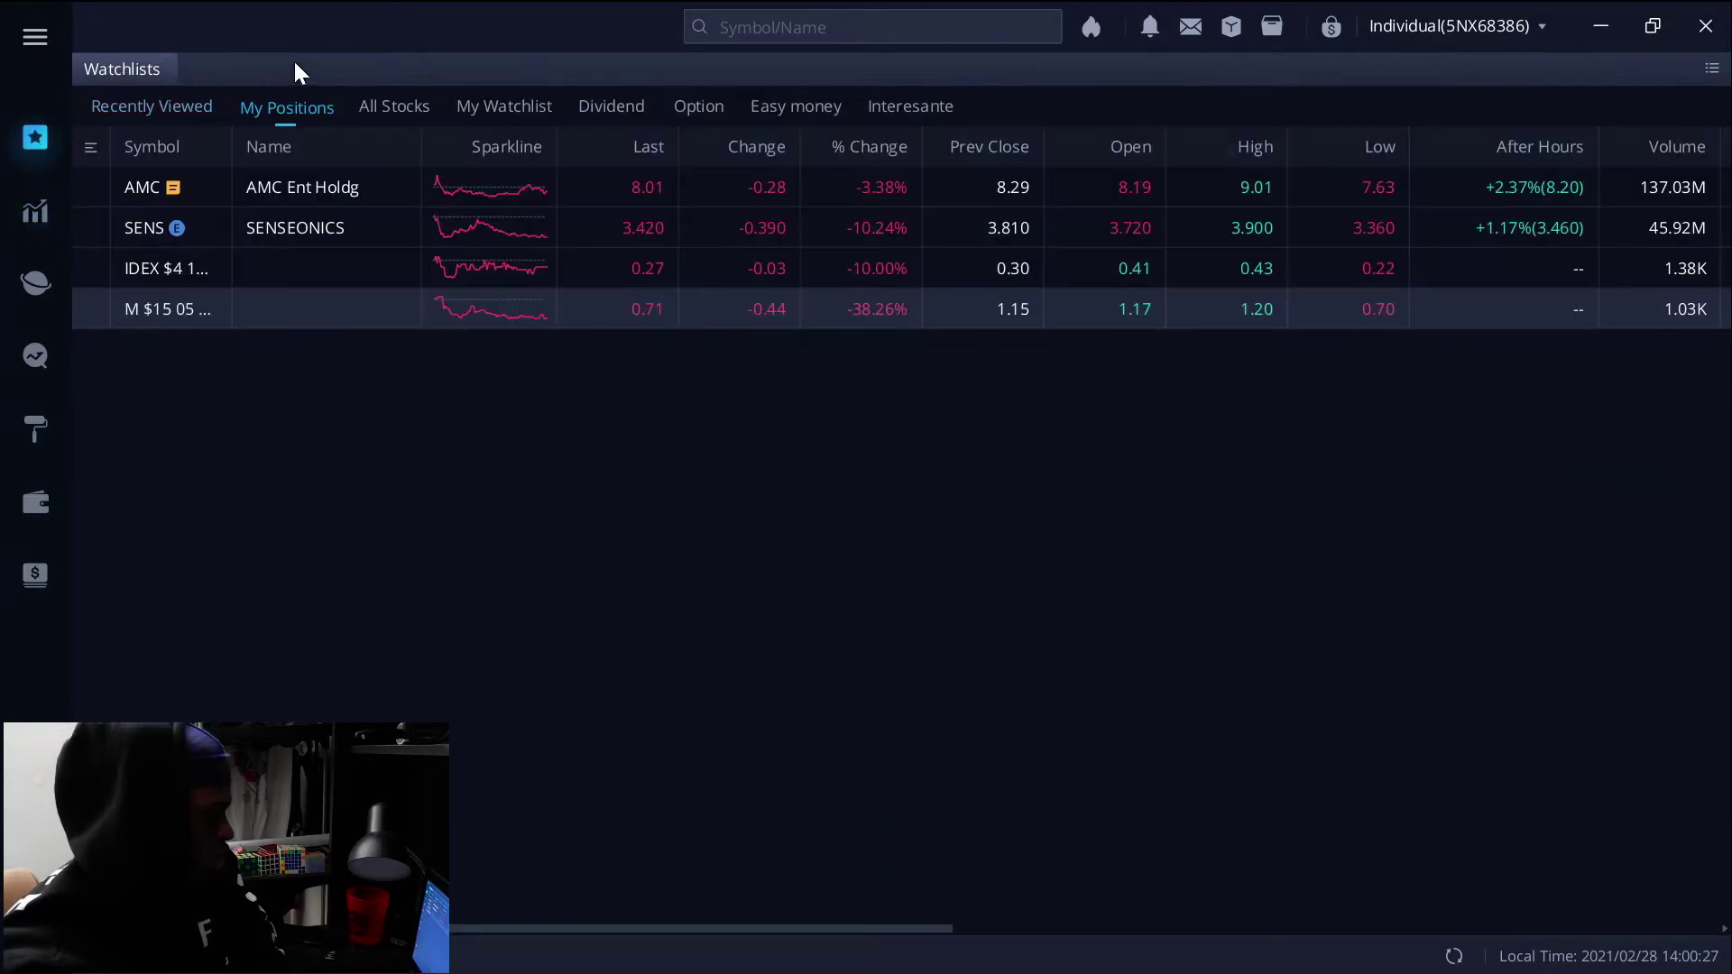
left_click(175, 302)
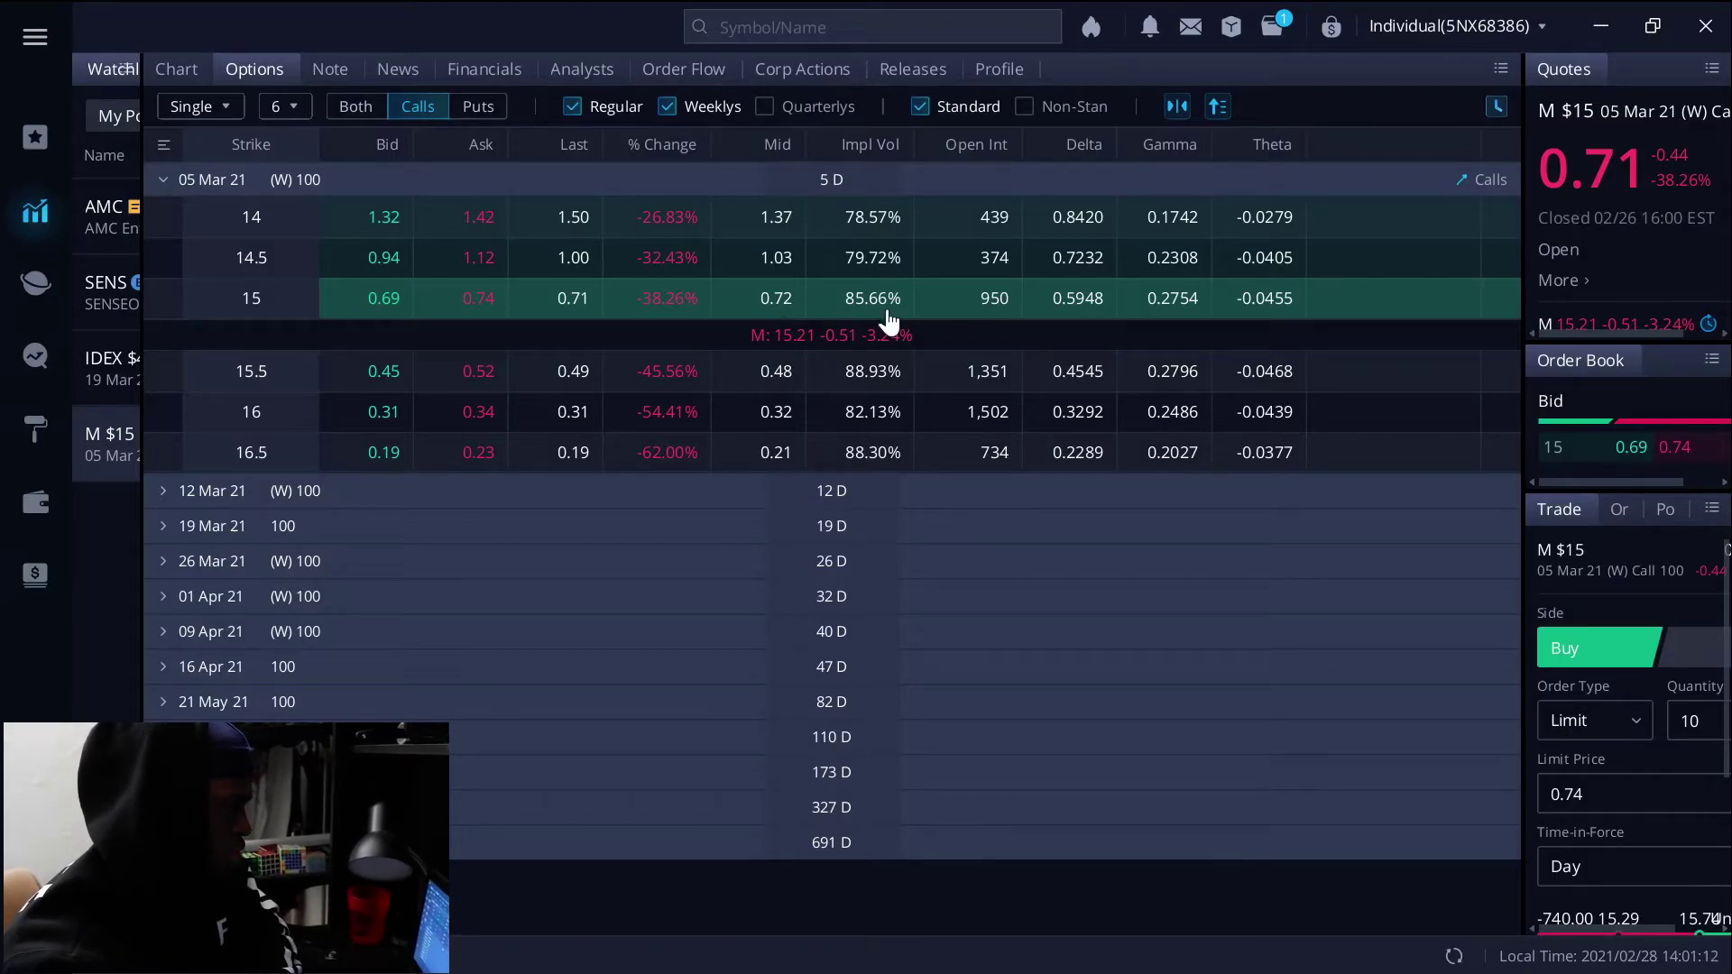
Step: Compare the M call prices for the 12, 19 and 26 March expirations, collapse them all and minimize the window
left_click(167, 181)
left_click(165, 217)
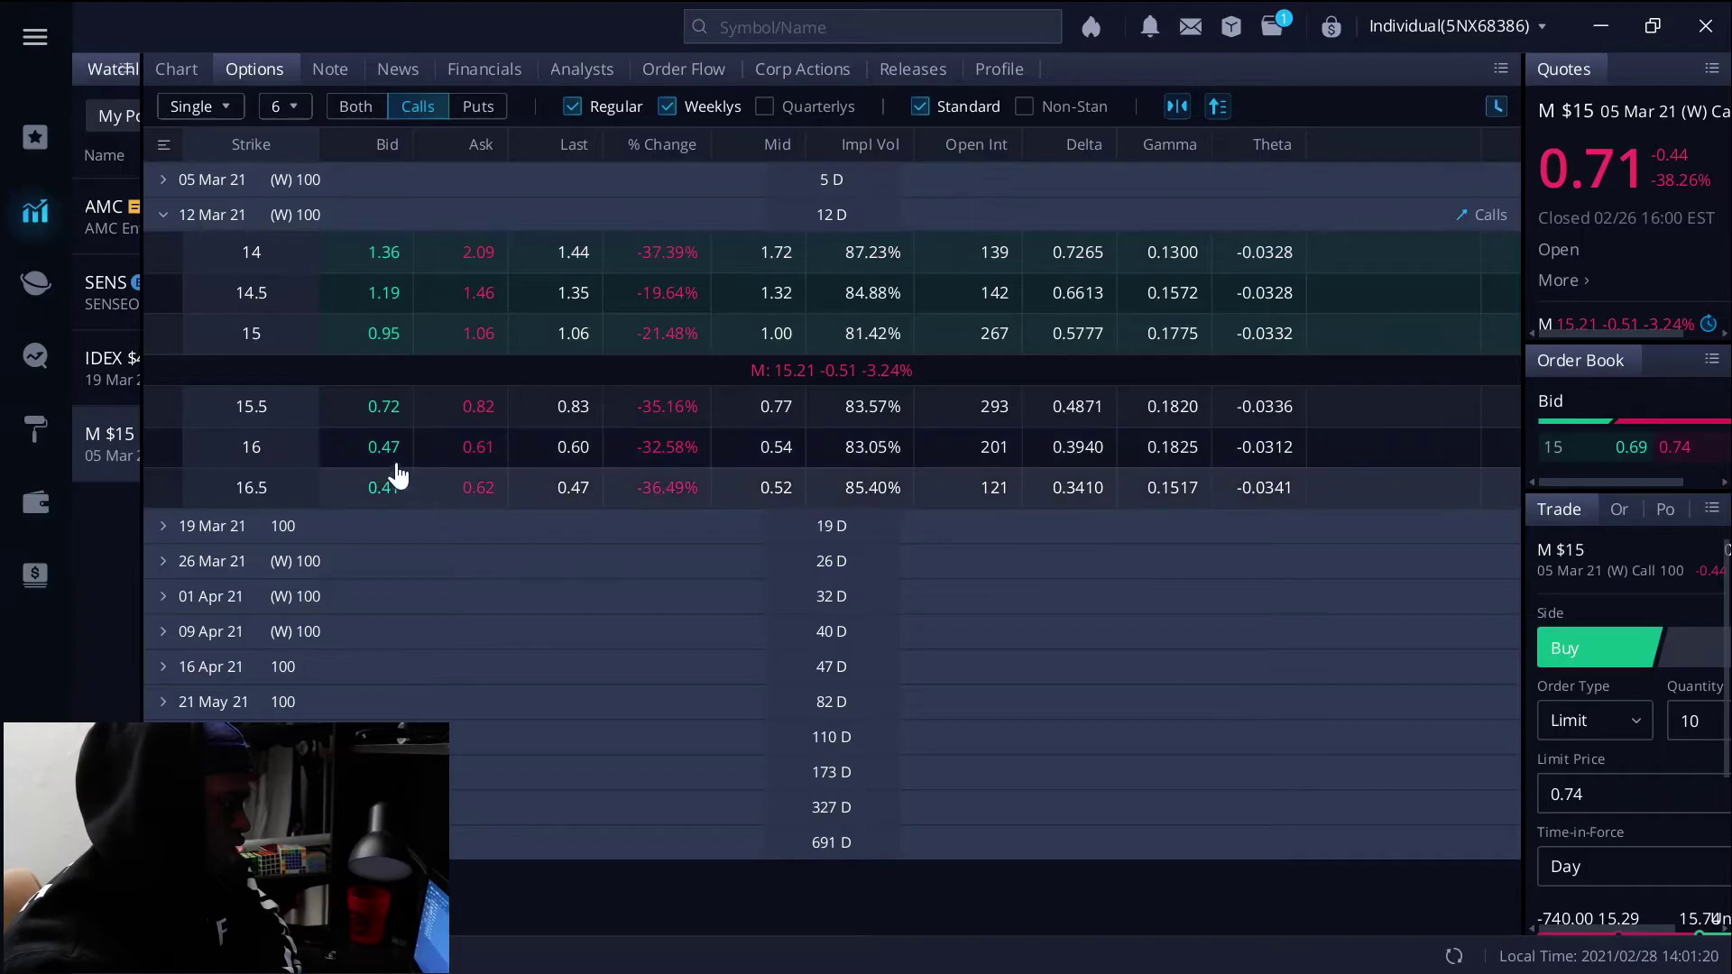
left_click(161, 216)
left_click(164, 251)
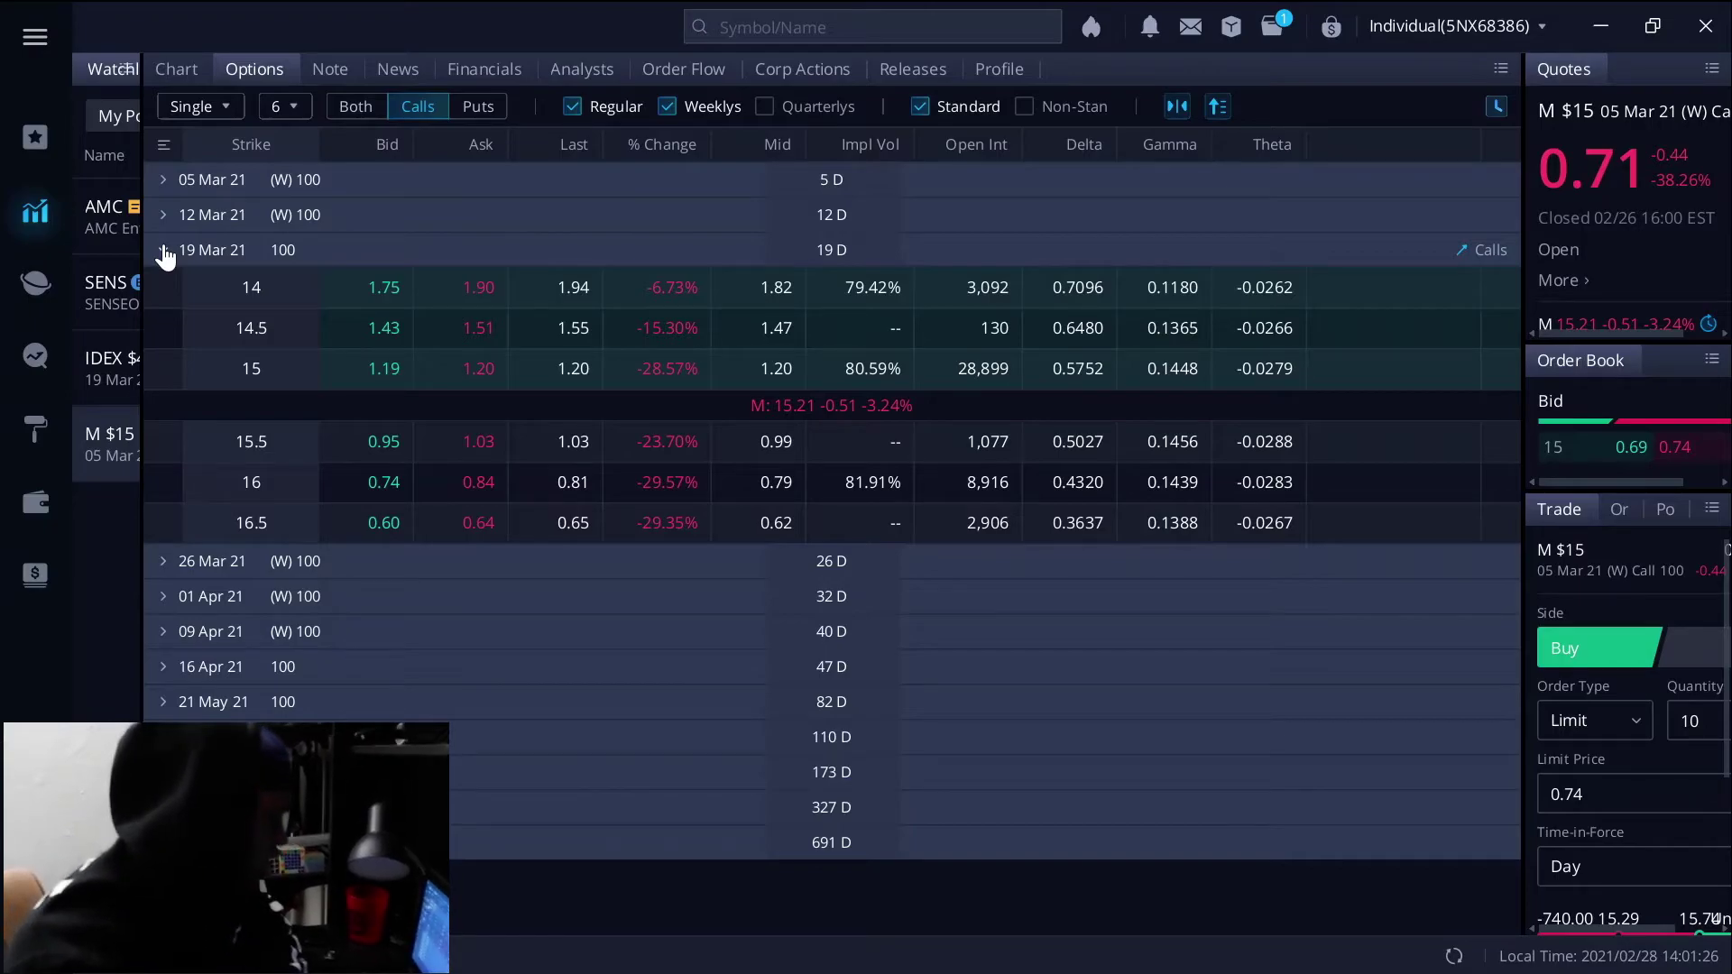
left_click(164, 253)
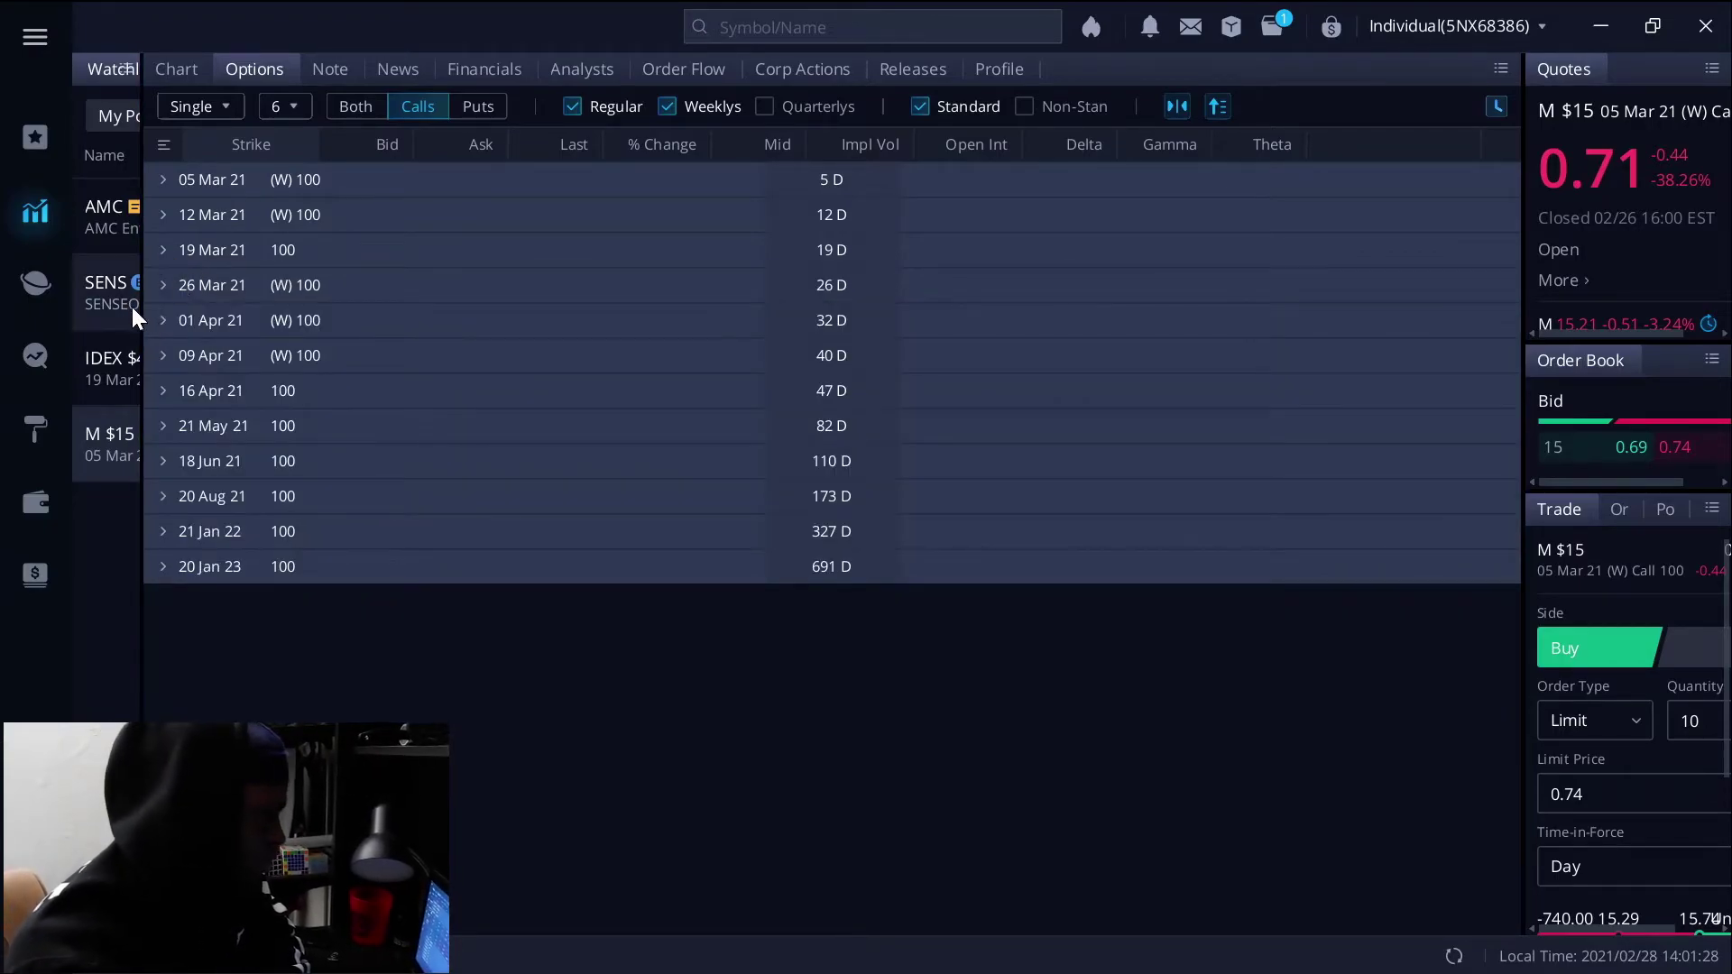
left_click(161, 297)
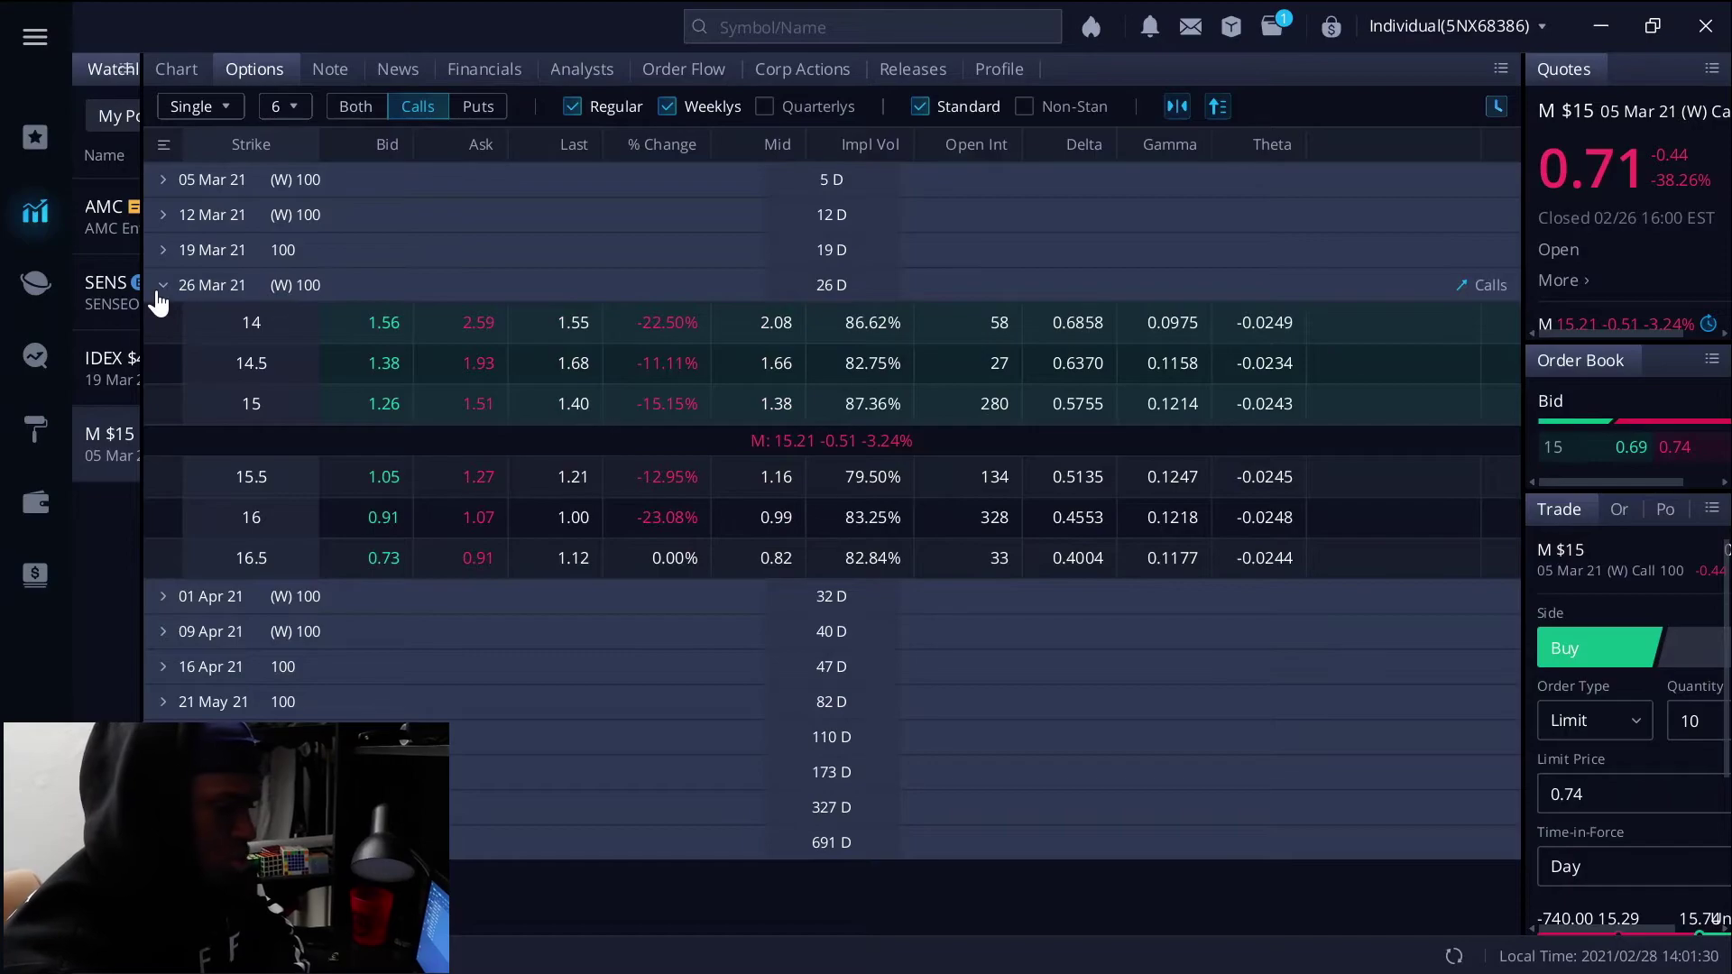
left_click(164, 286)
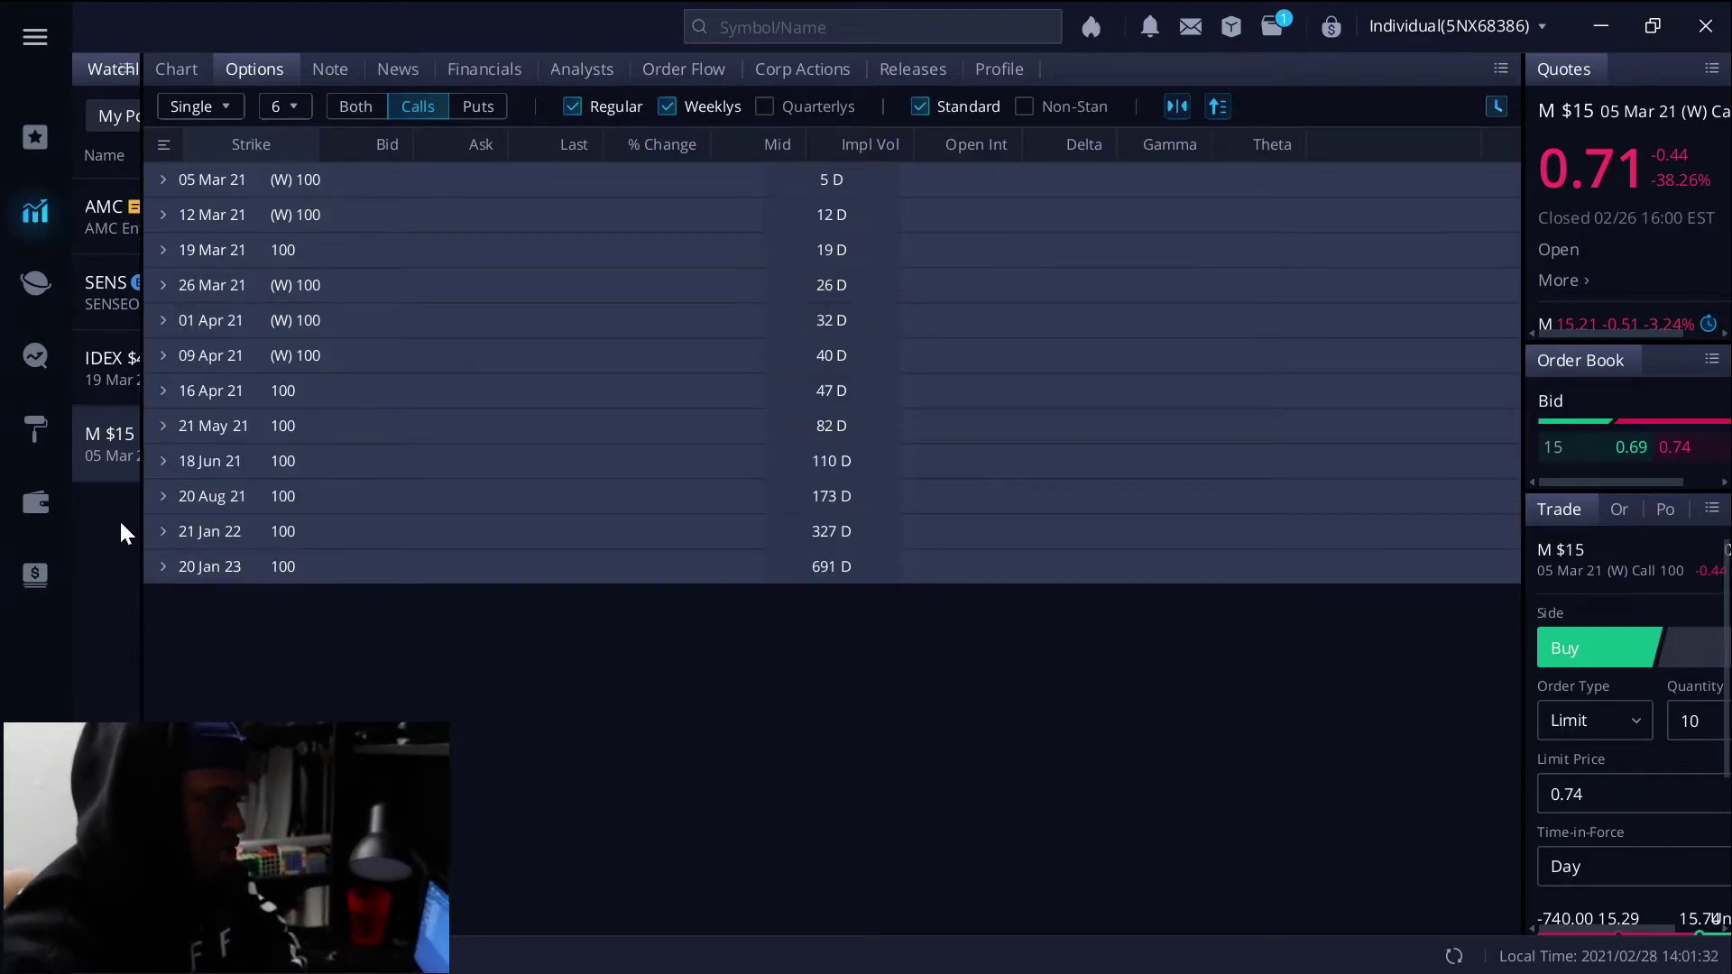
left_click(1594, 25)
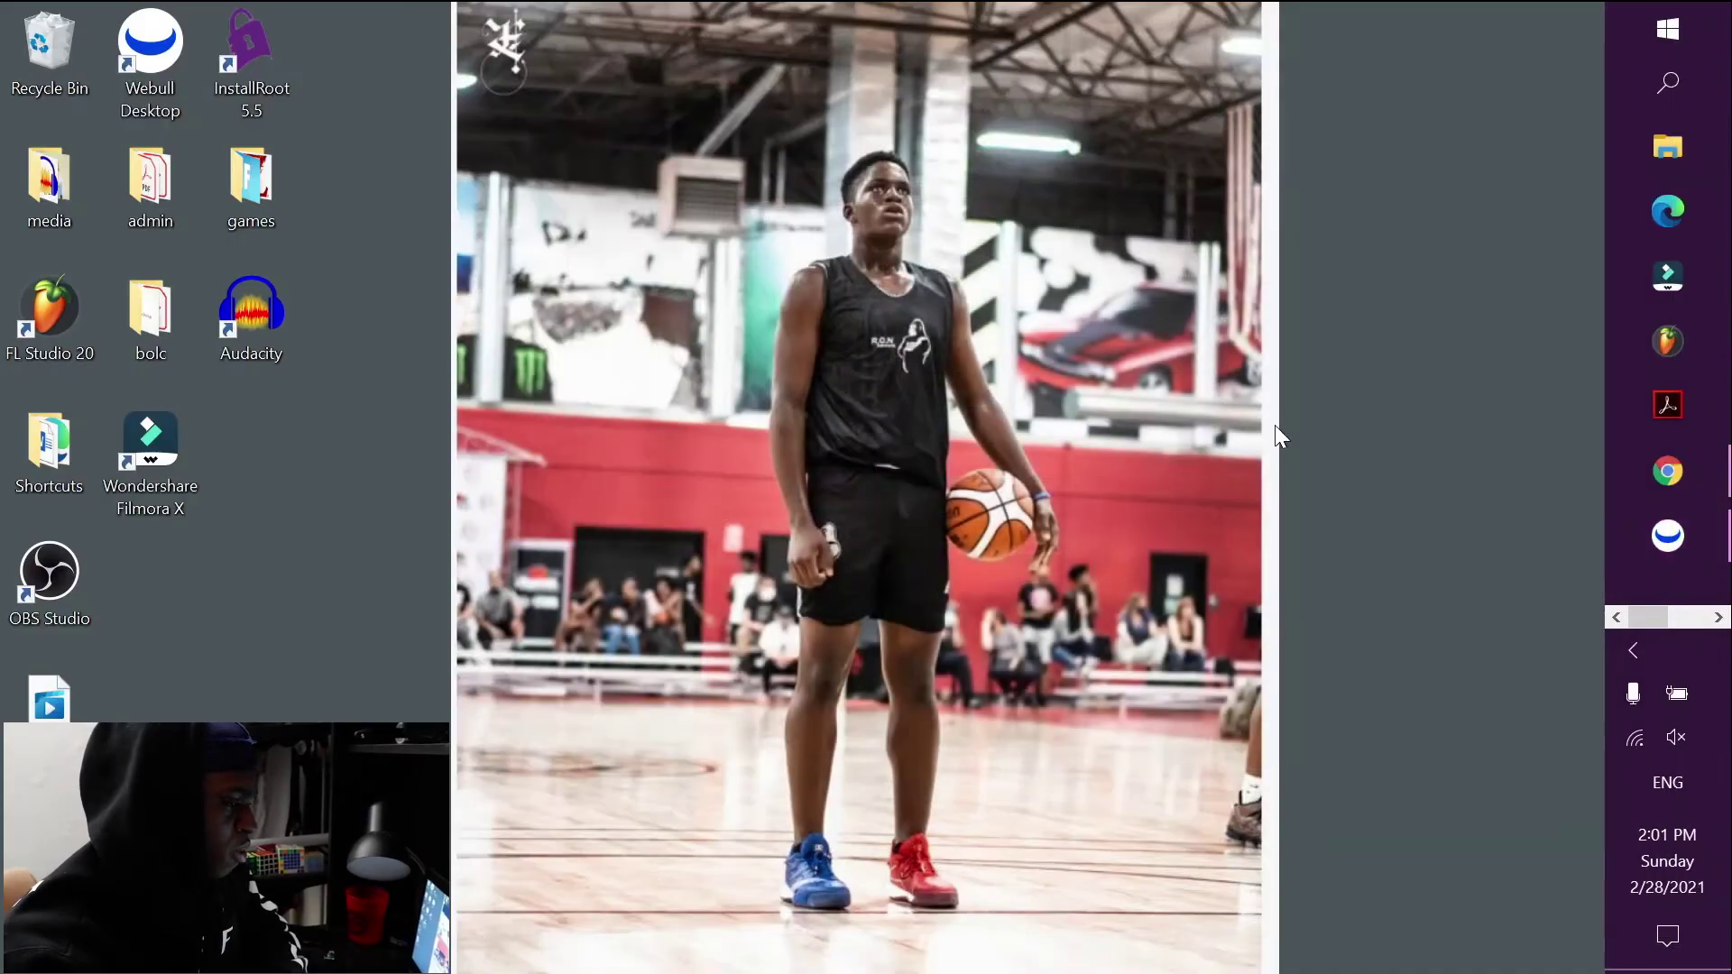
Step: Switch to the Options For Beginners! notes in Chrome and highlight the advice "Do not use your rent money on options", ending in the second bullet
left_click(1670, 475)
left_click(1671, 475)
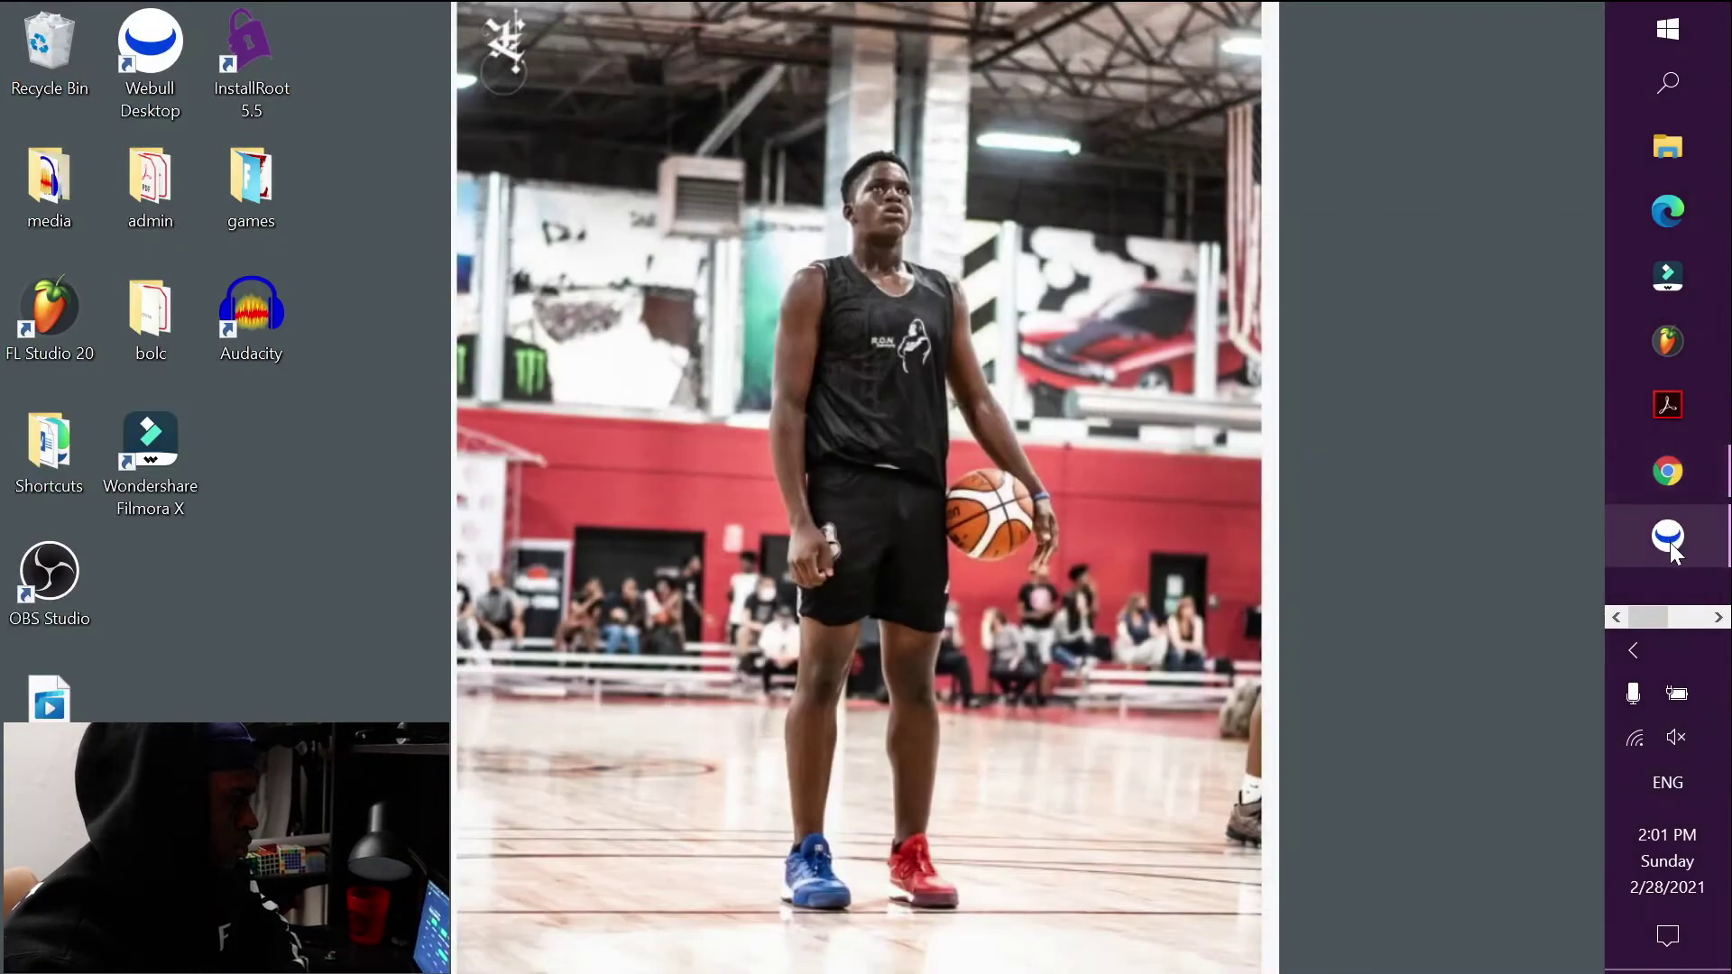
left_click(1670, 480)
left_click(469, 40)
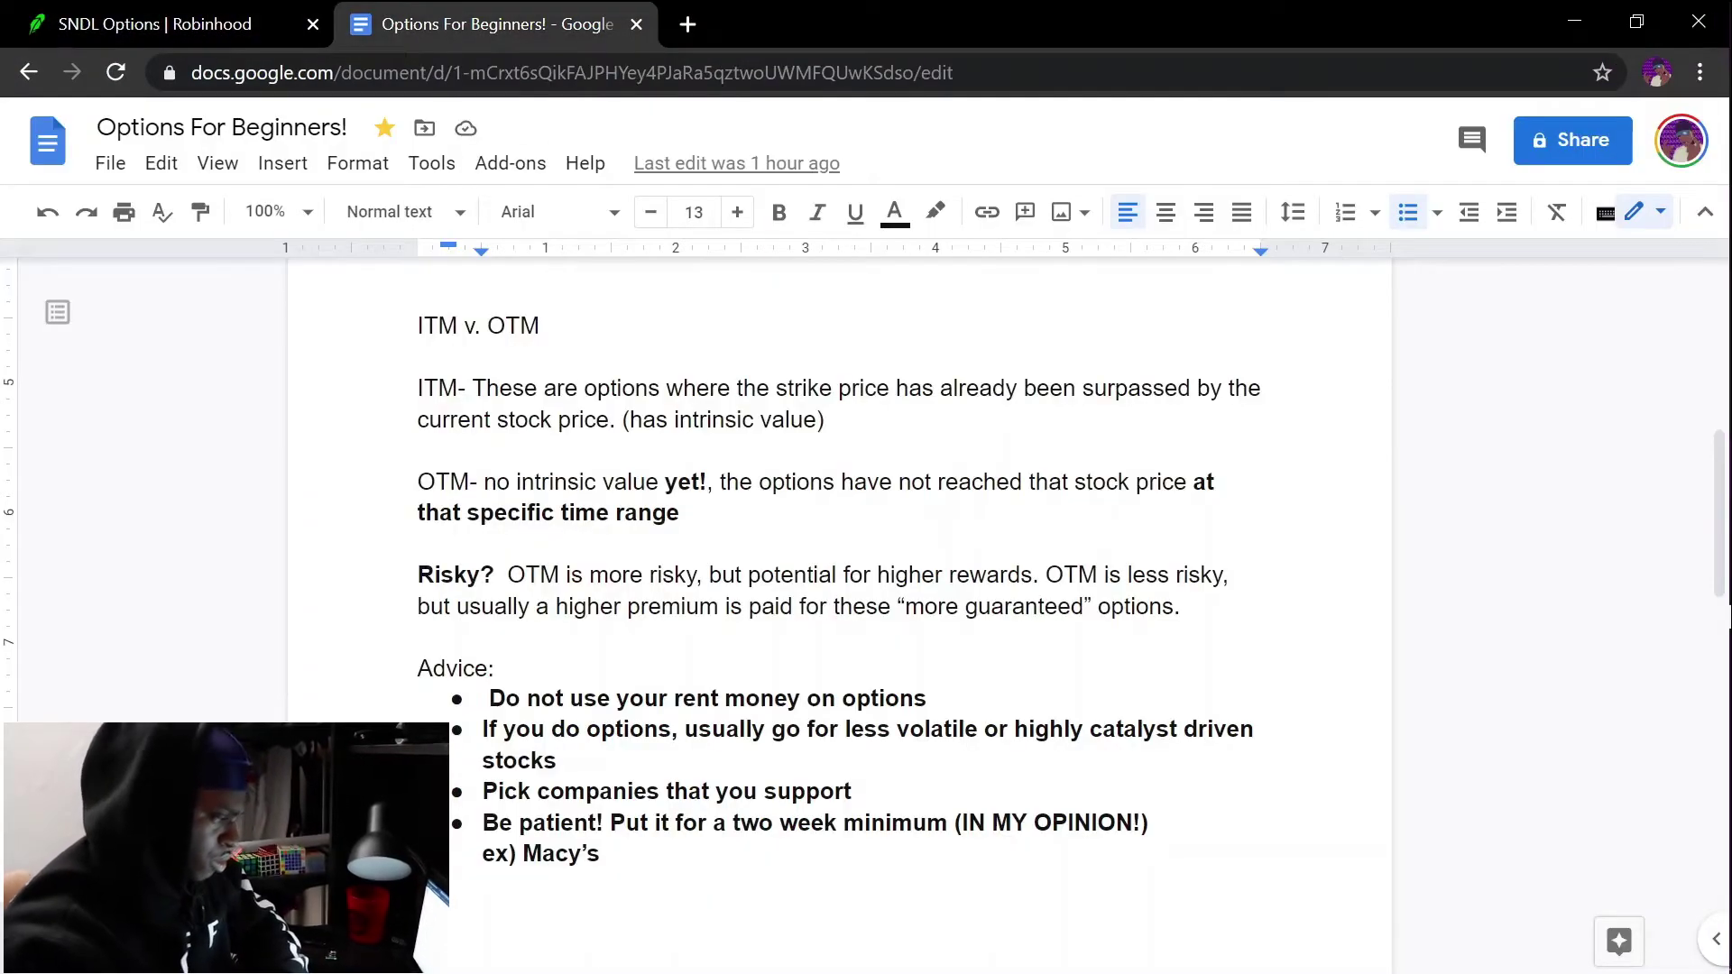
scroll(135, 619, "down", 2)
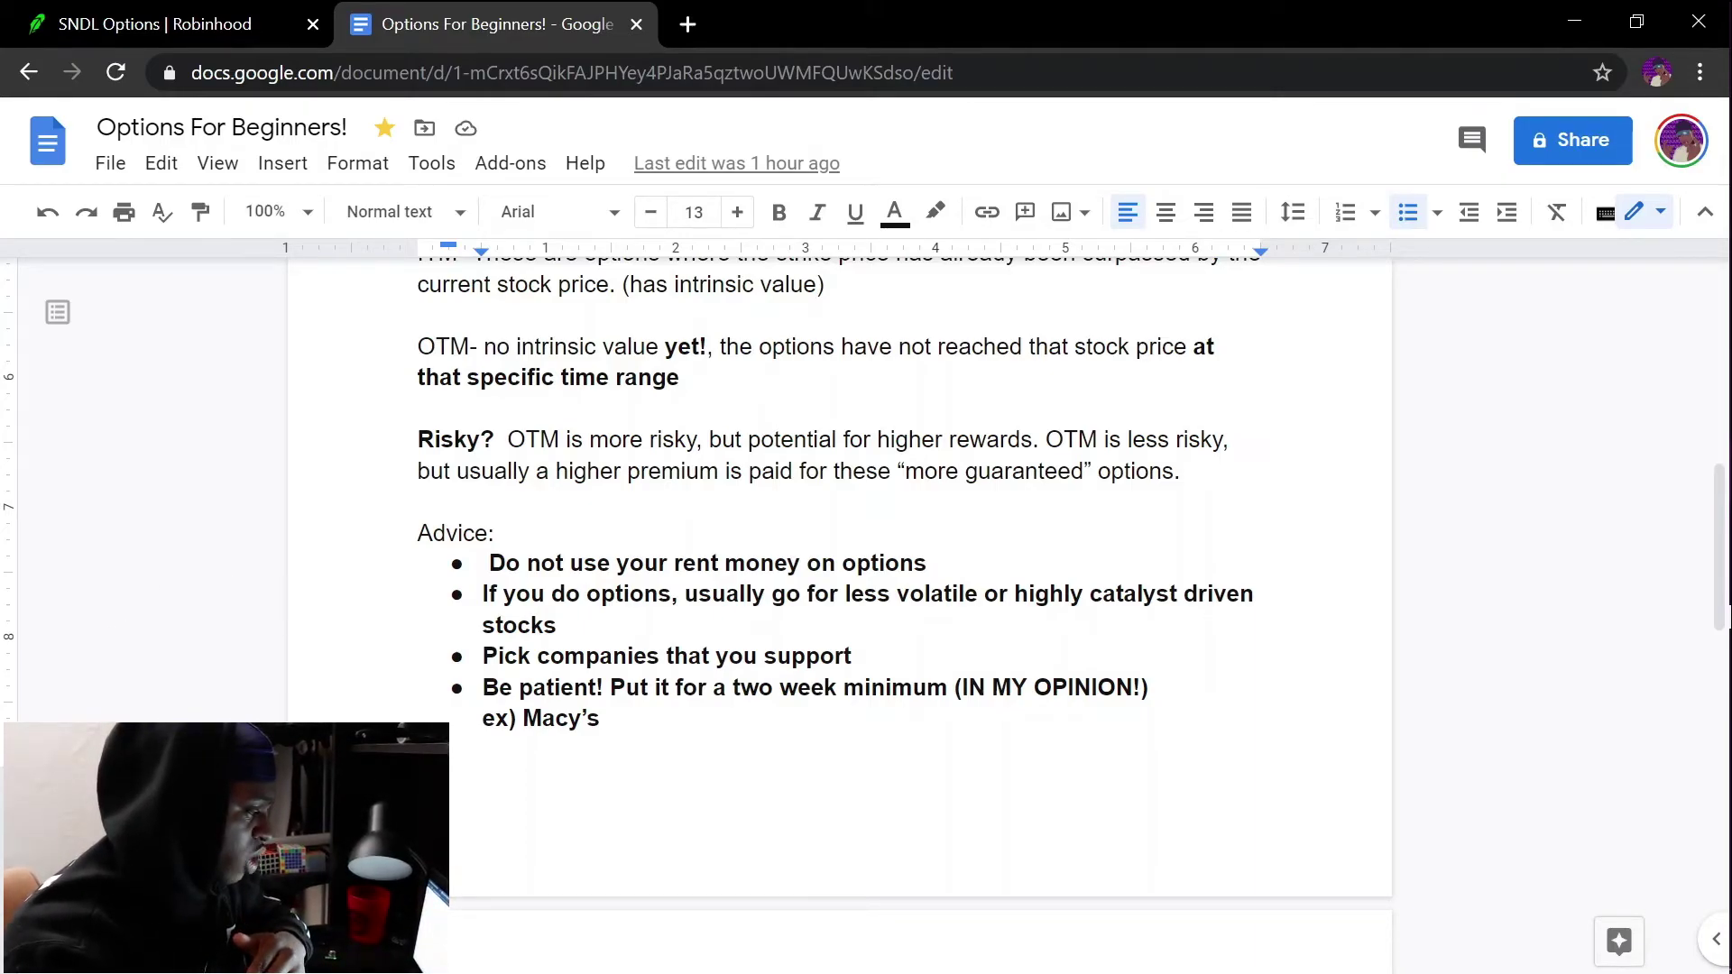
left_click_drag(489, 563, 938, 565)
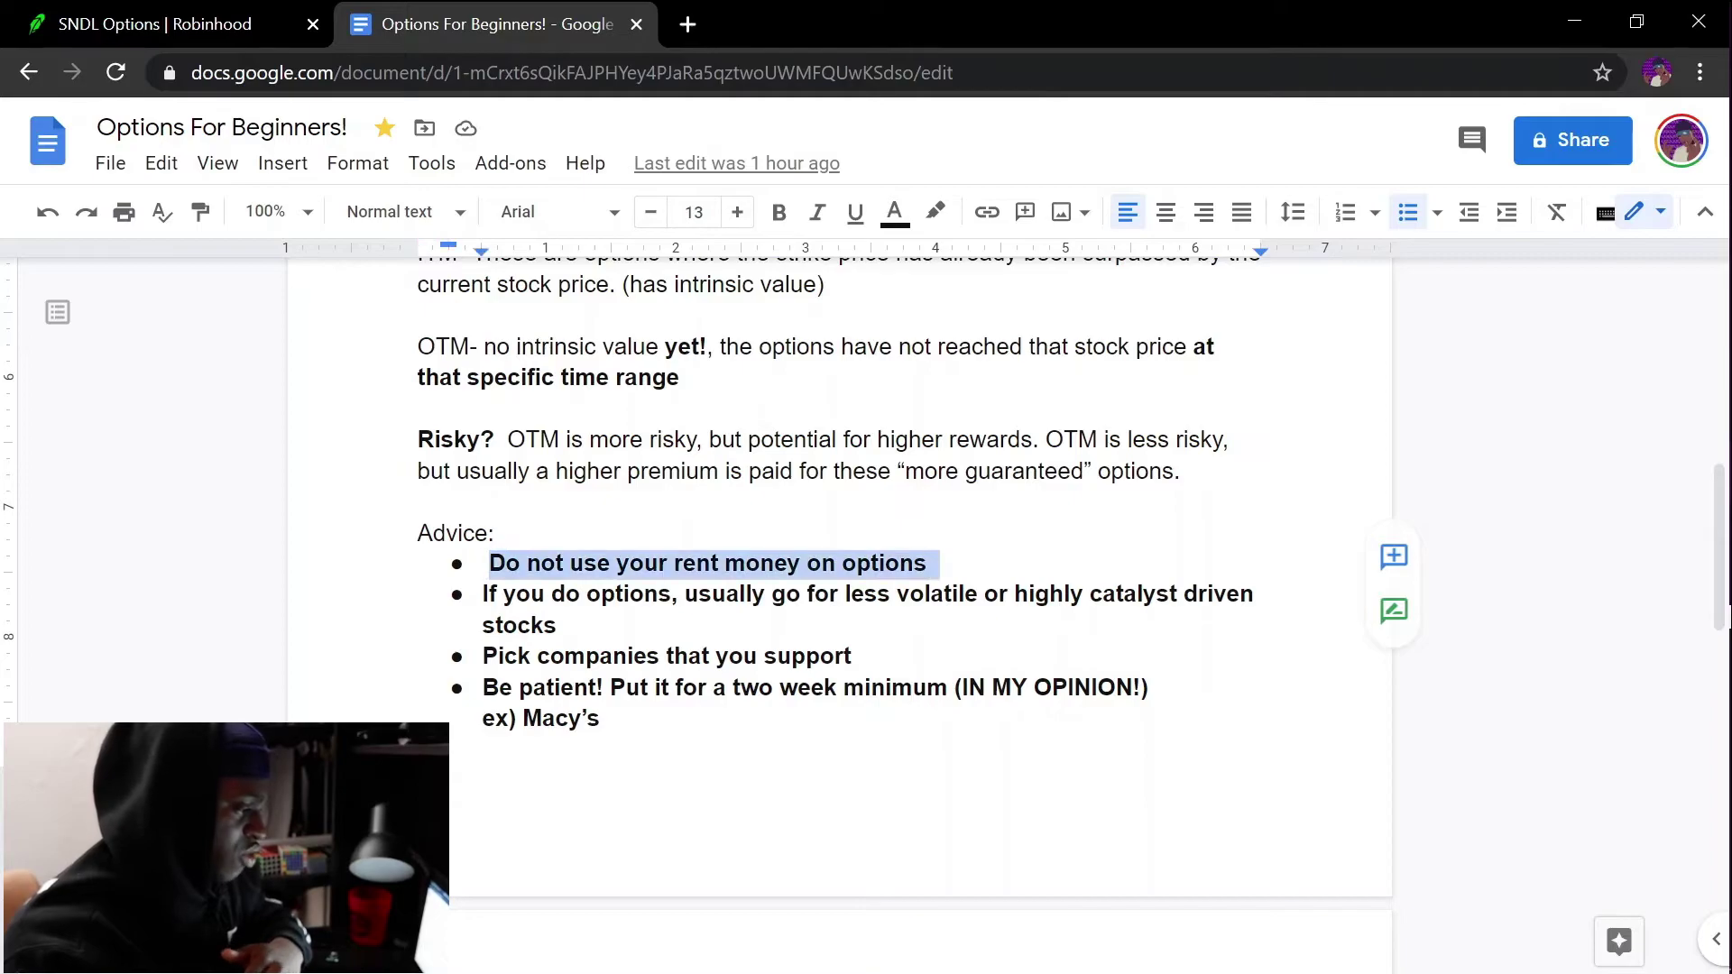
left_click(931, 594)
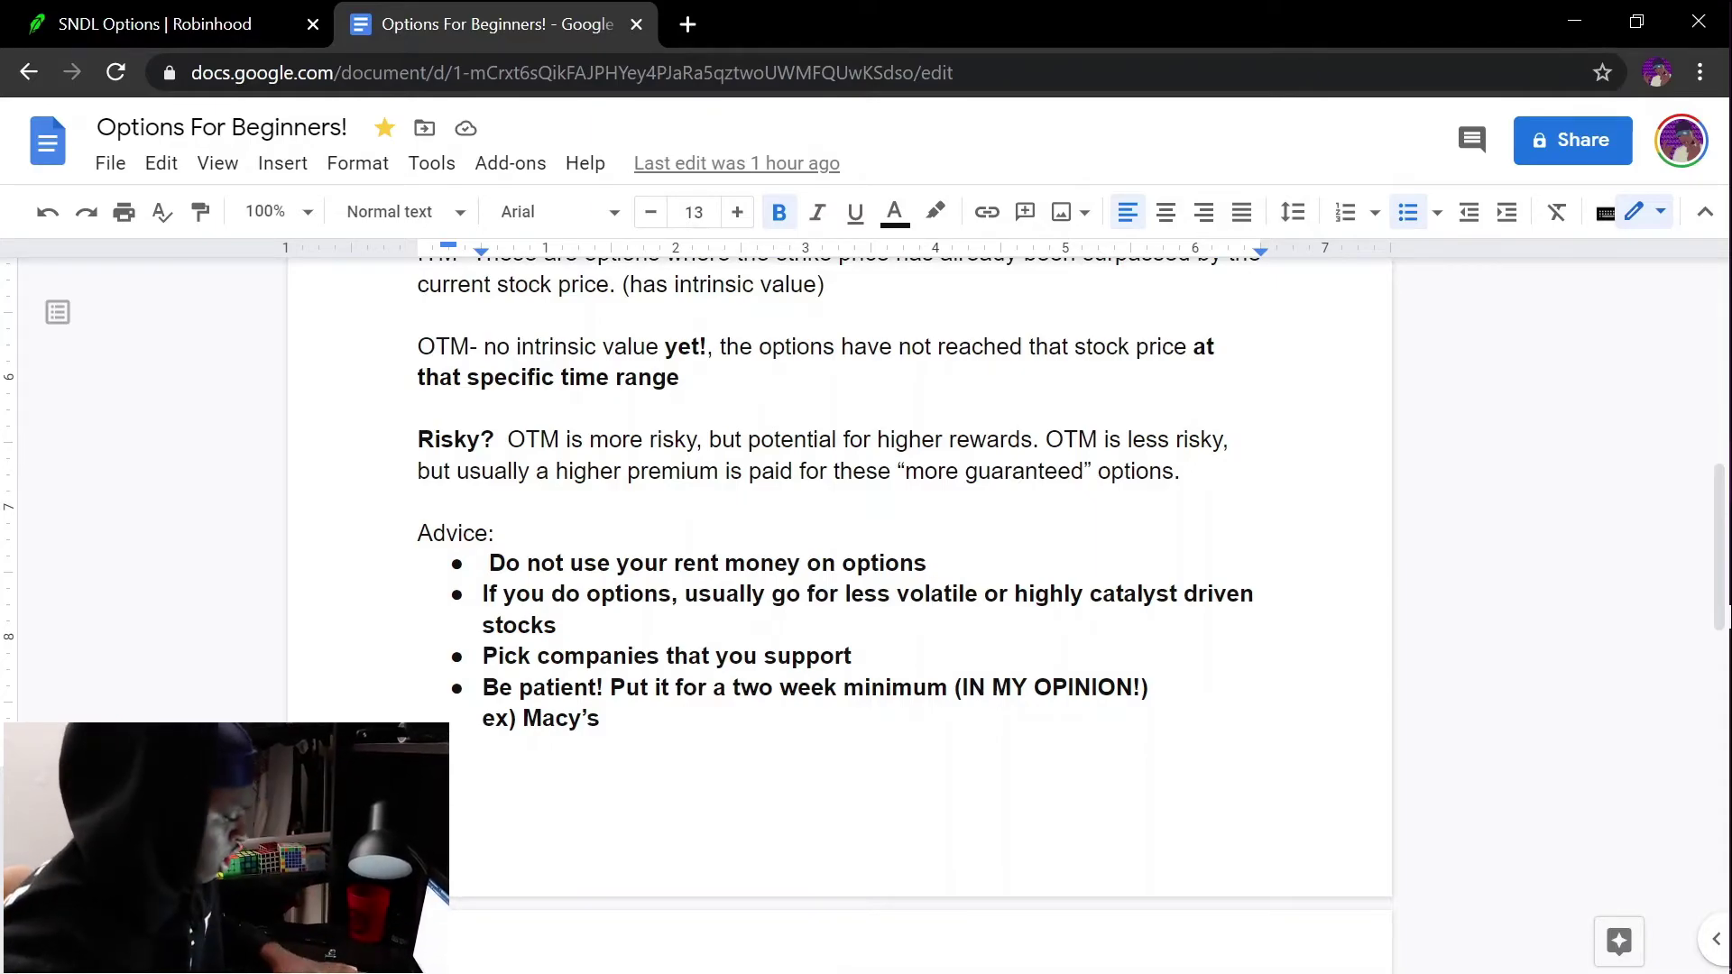
Step: Switch to Webull and look up FCEL from the watchlists page to bring up its weekly price chart
key("super")
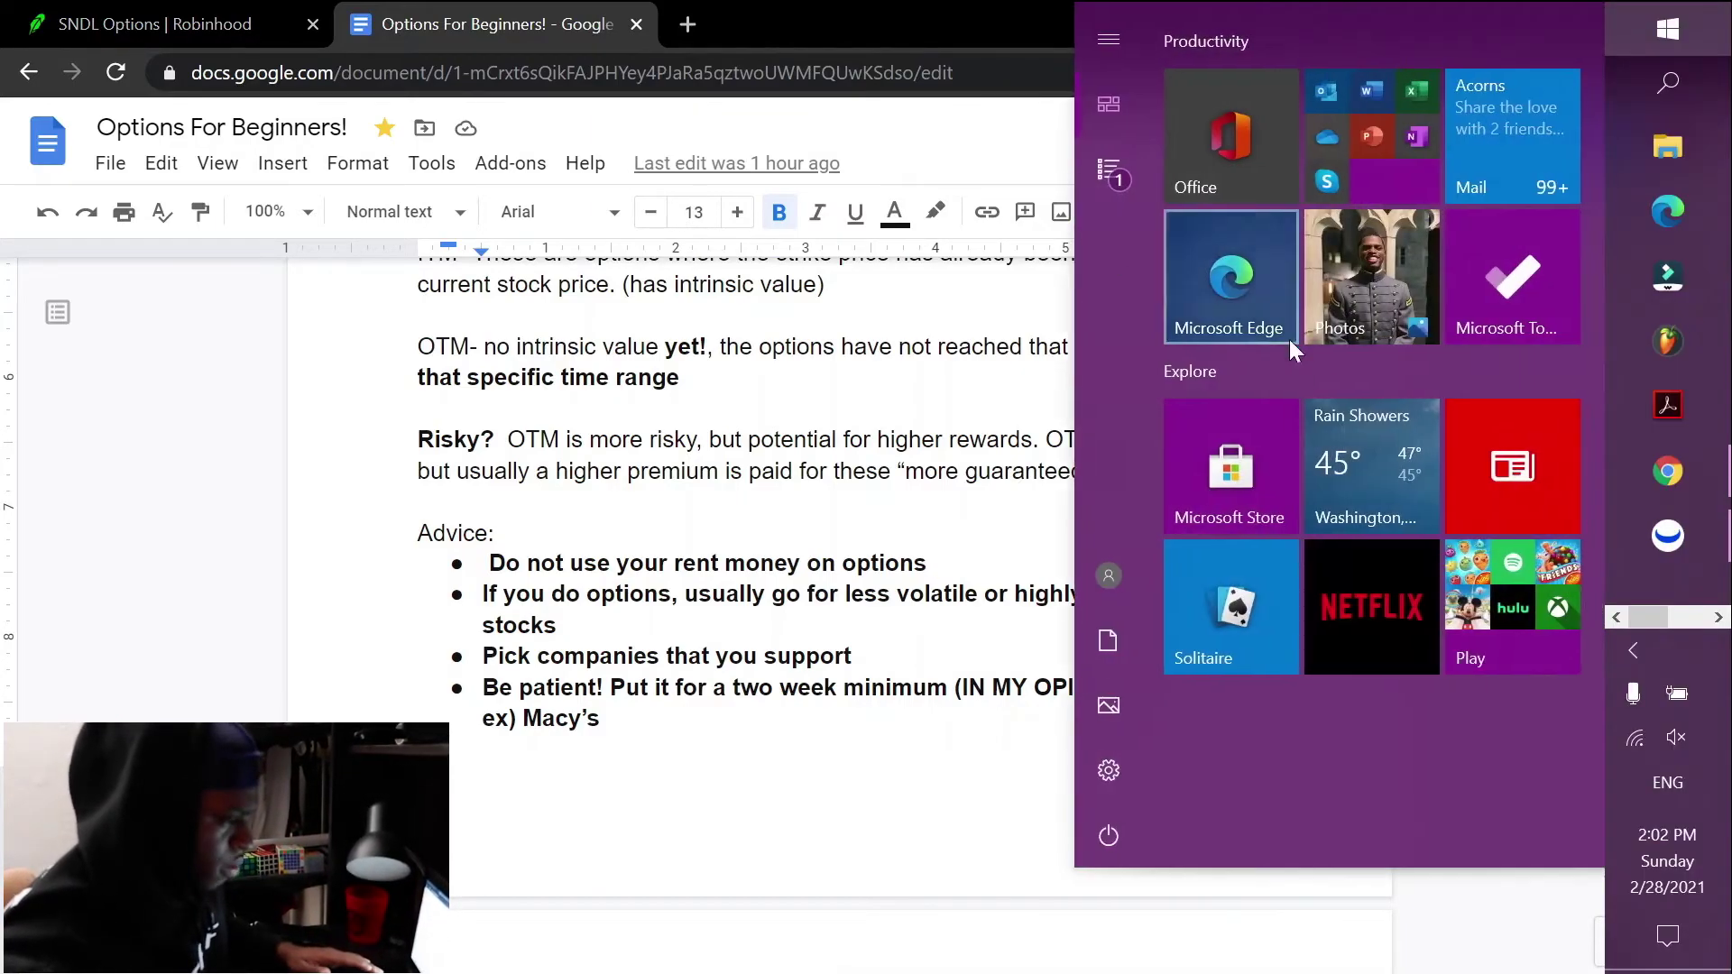
left_click(1684, 537)
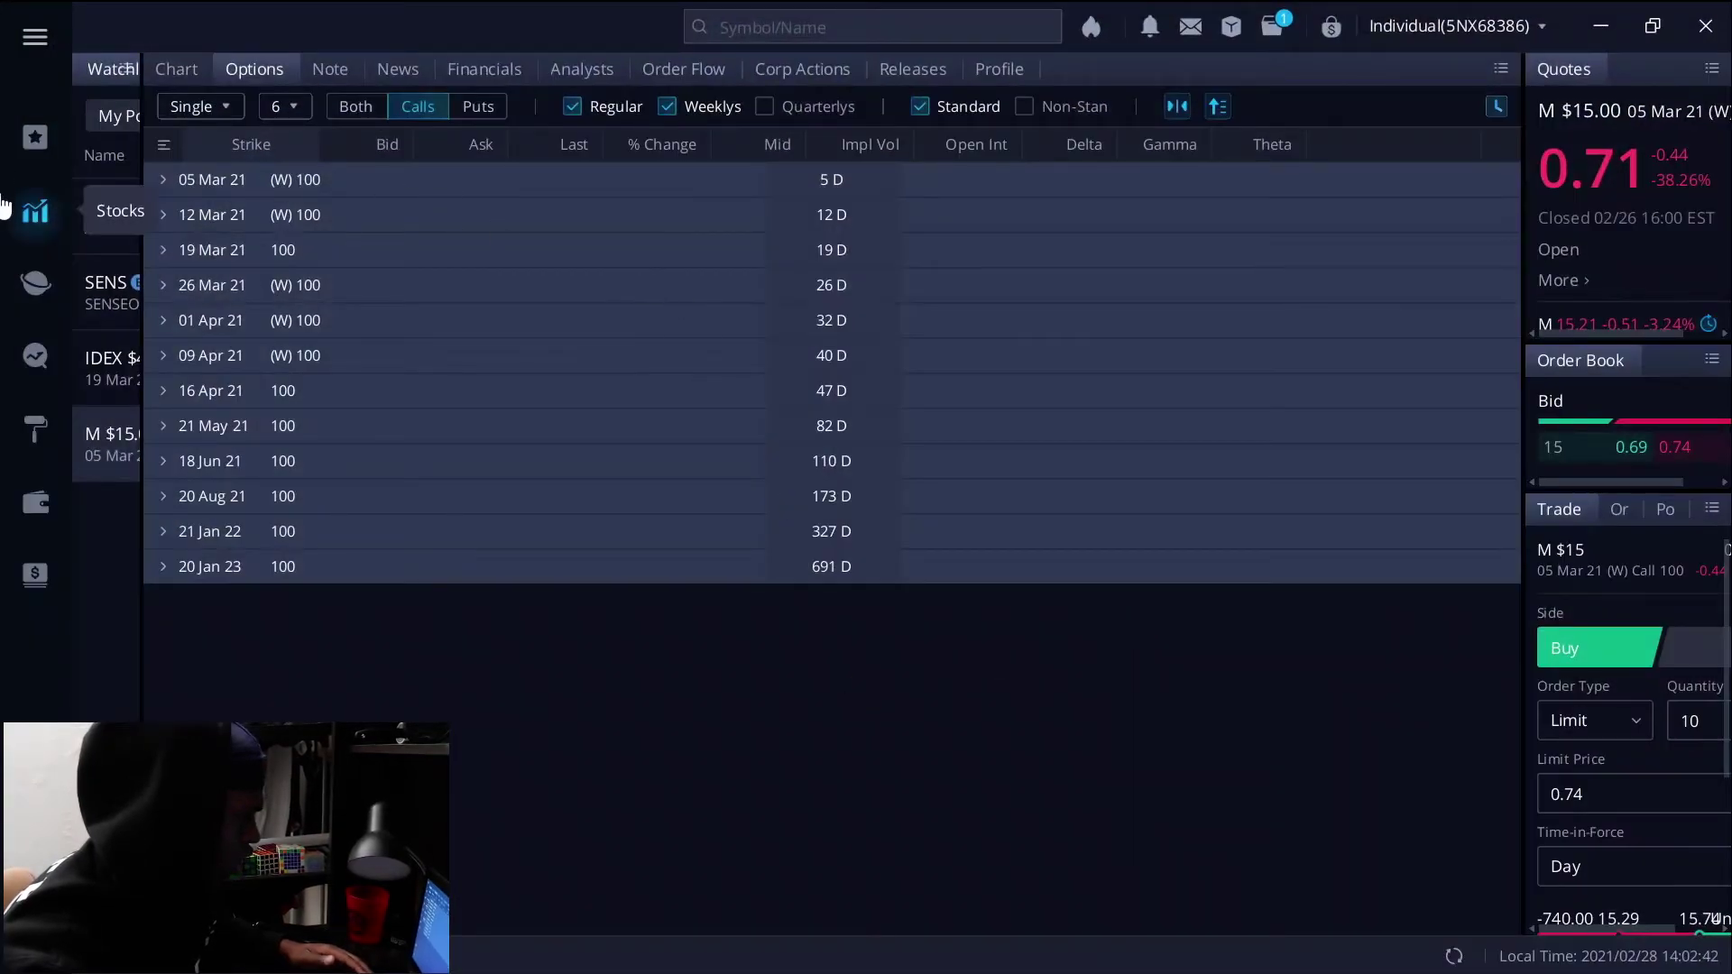
left_click(27, 135)
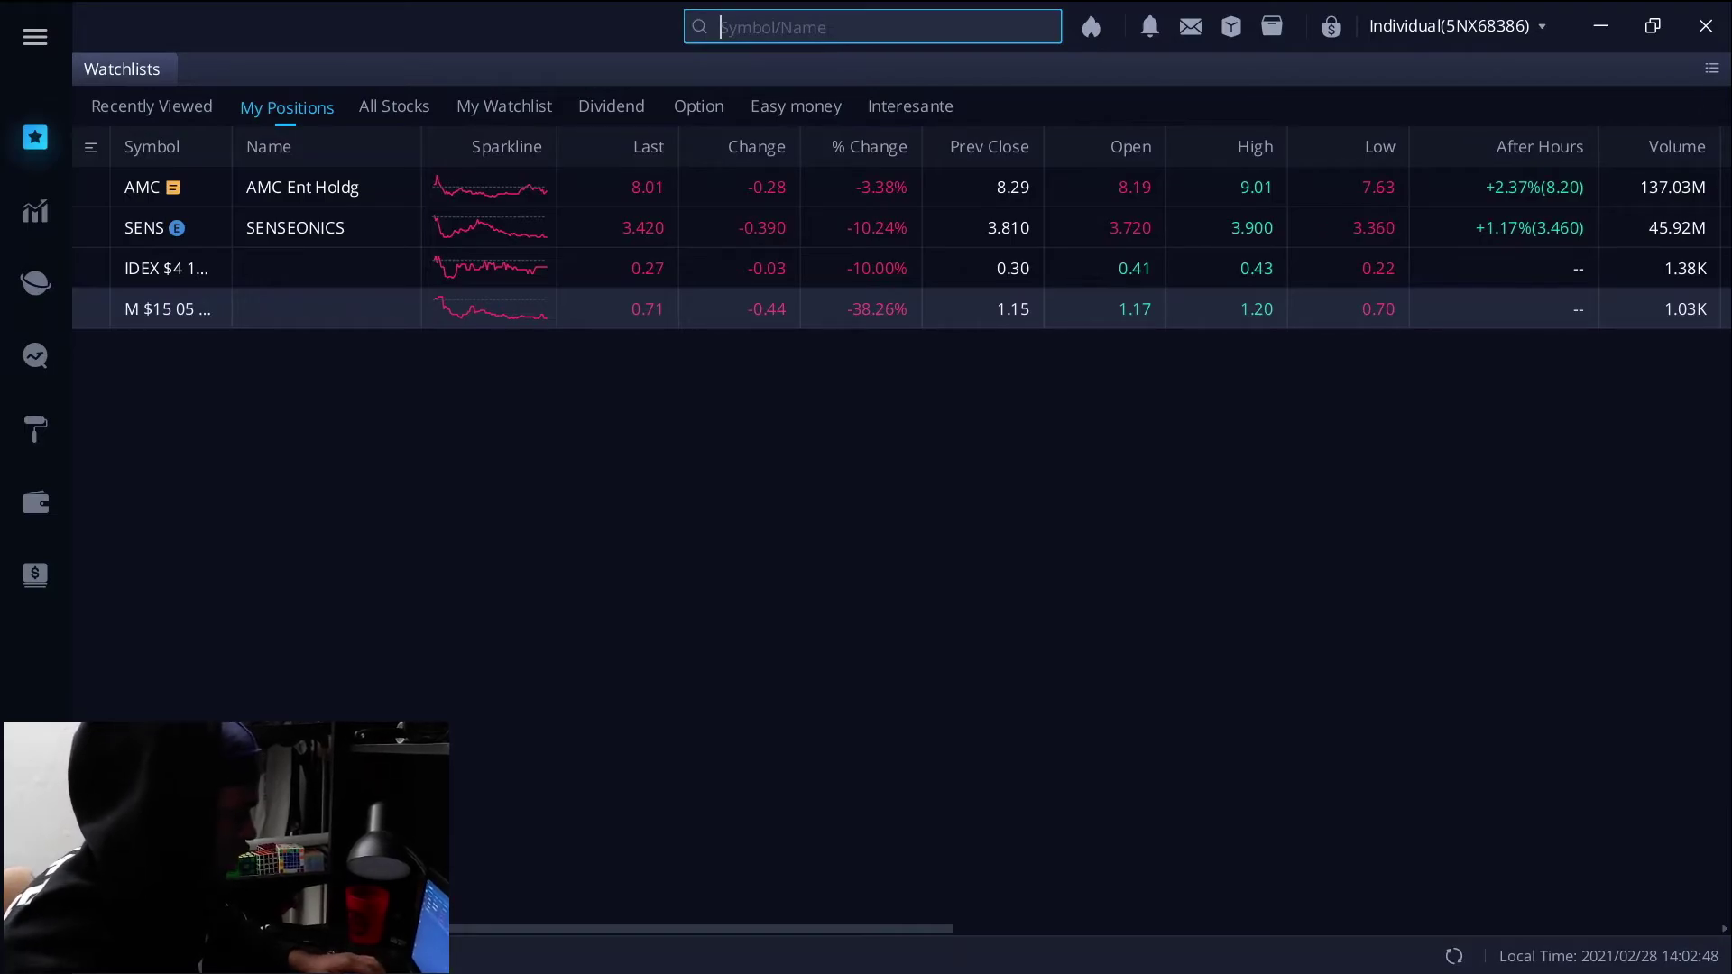
type("fcel")
left_click(794, 99)
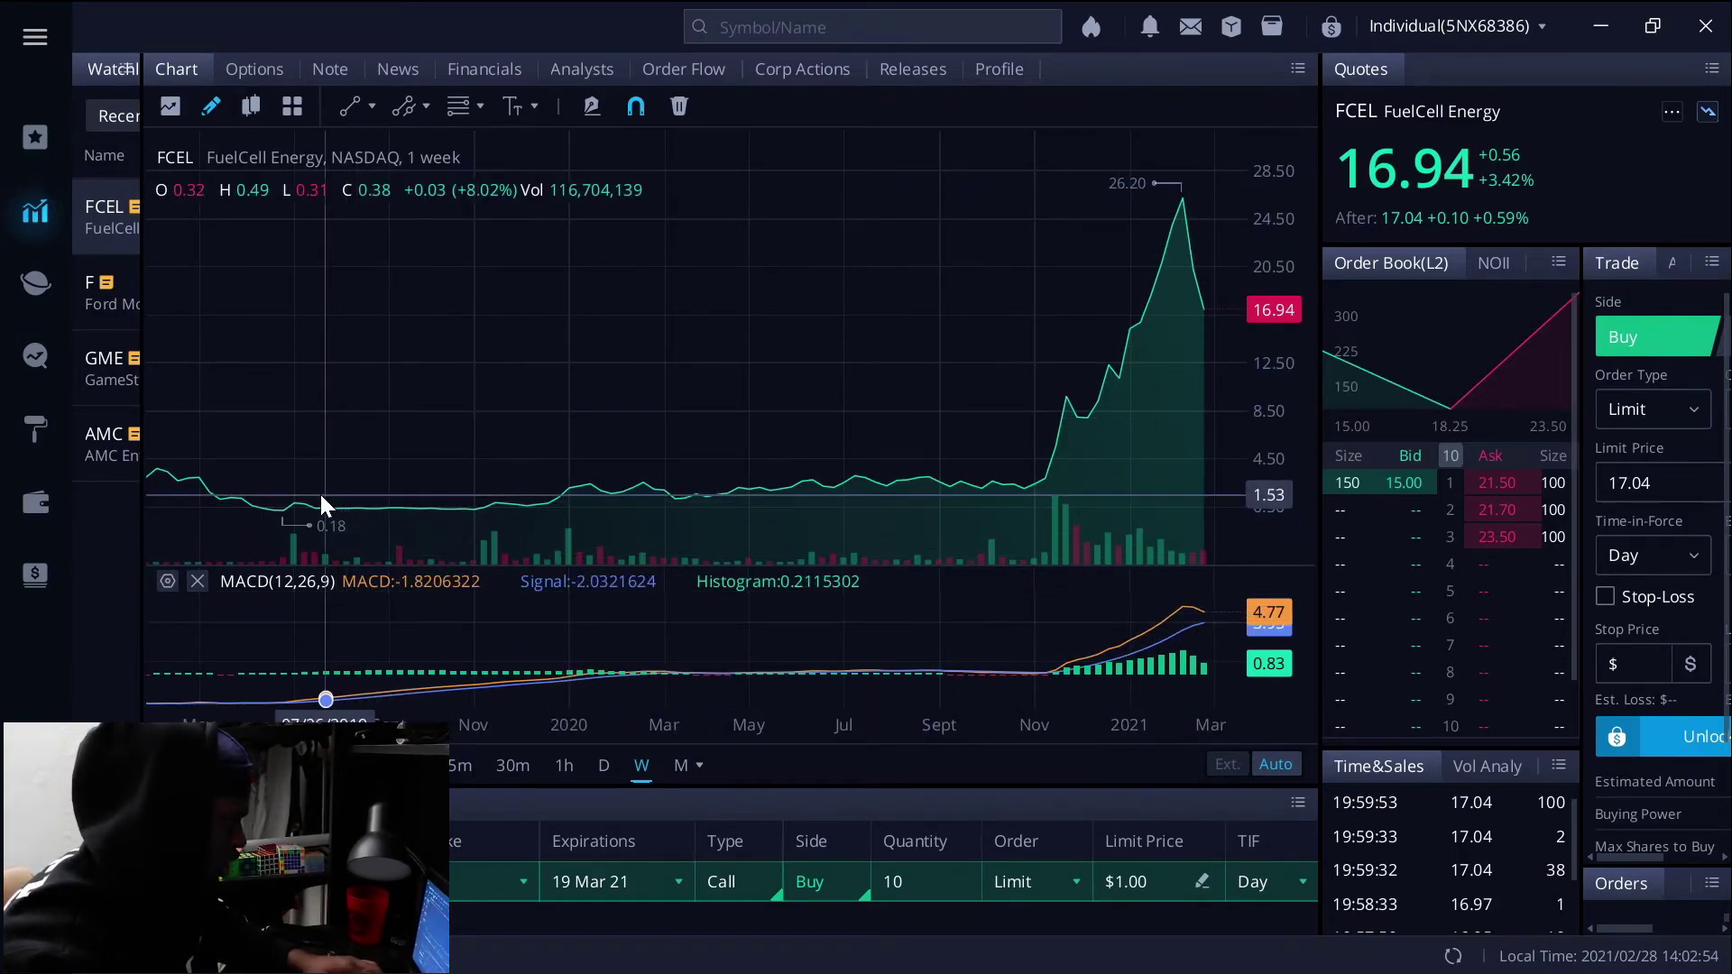
Step: Draw a trend line just above FCEL's flat price stretch, from about July 2019 to October 2020
left_click(214, 109)
left_click(214, 109)
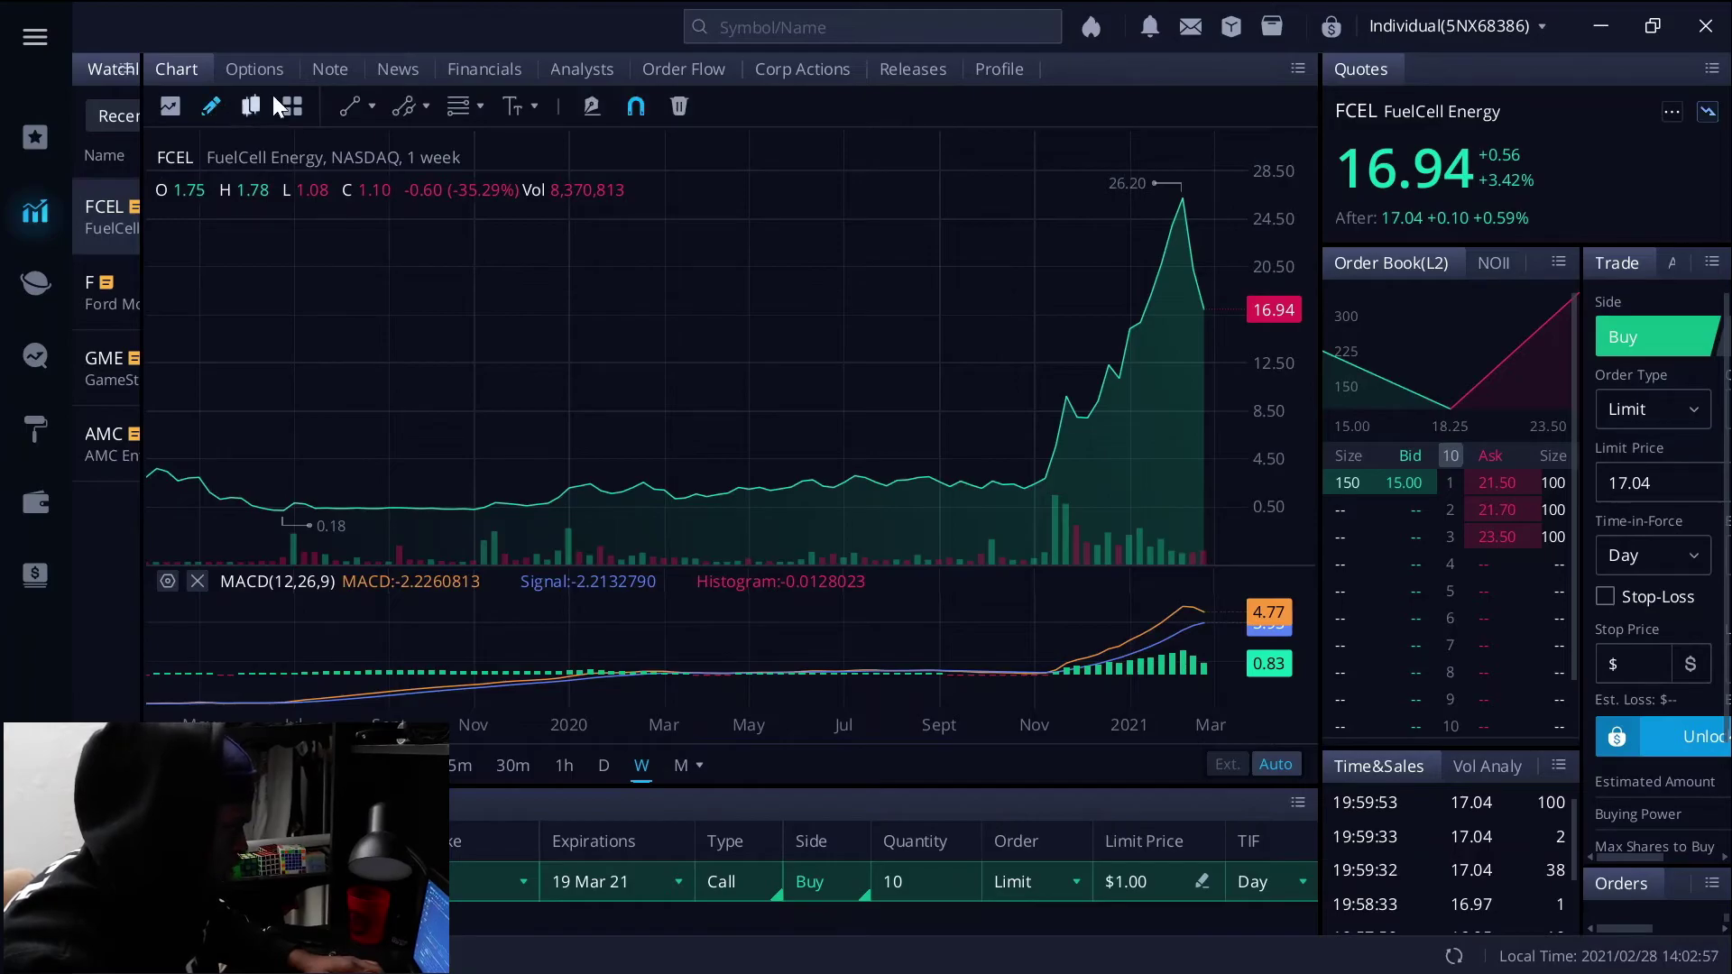
left_click(294, 471)
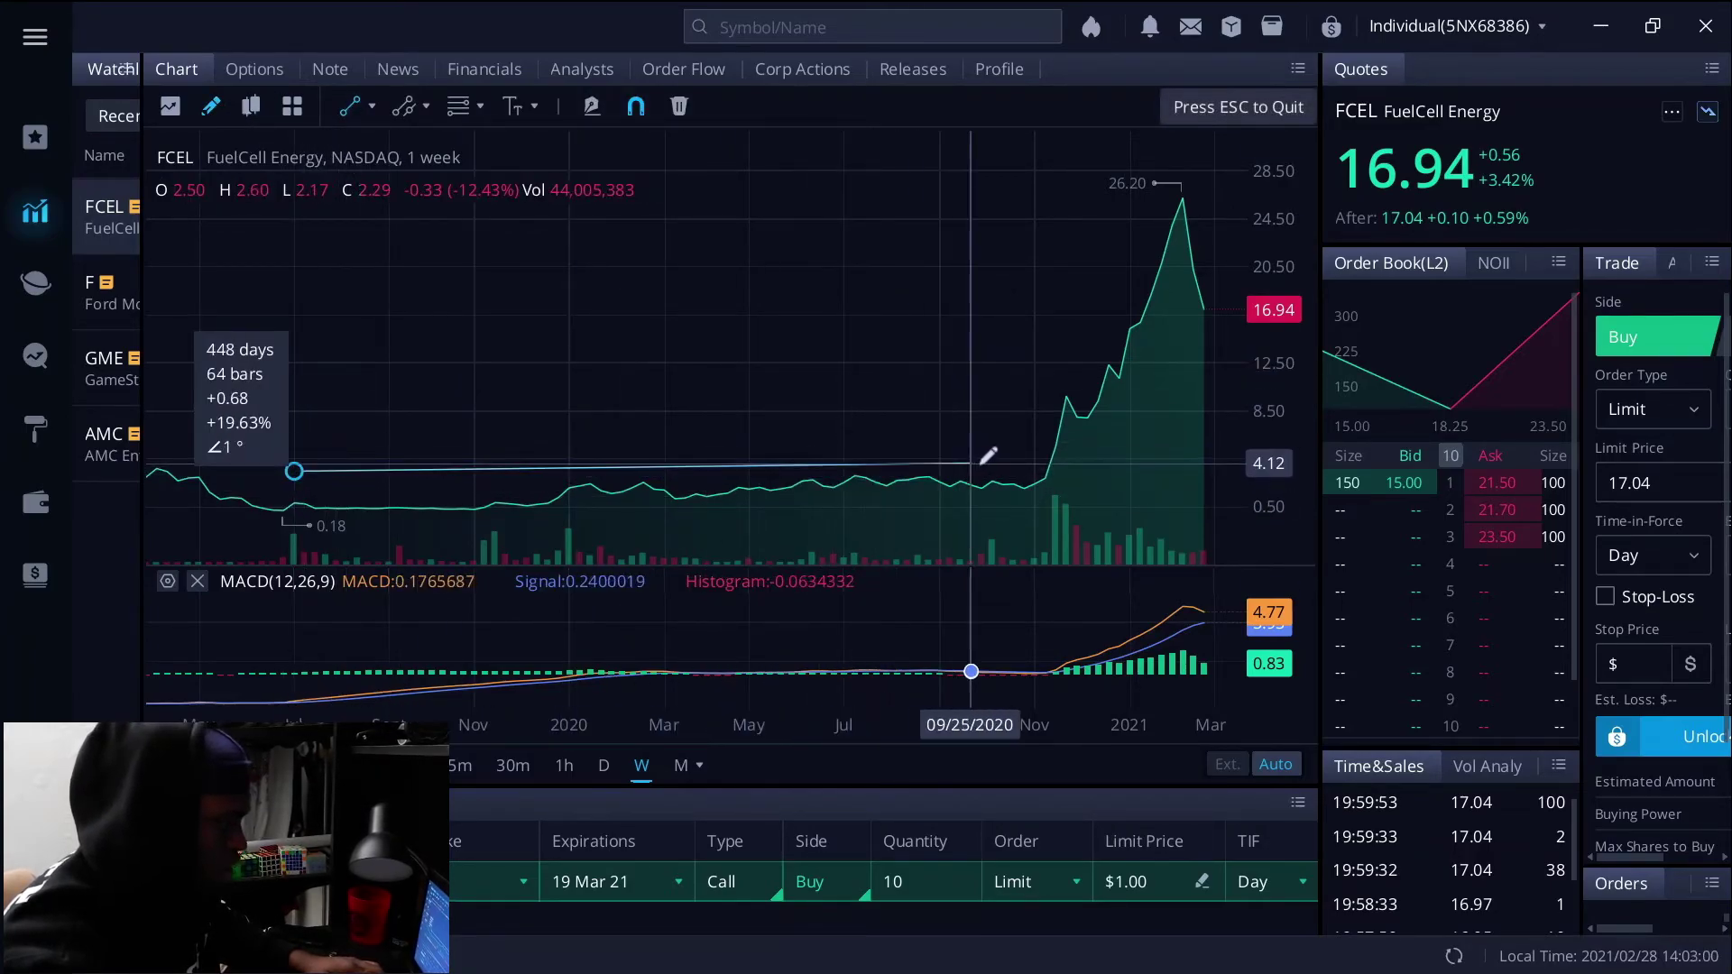
left_click(1036, 466)
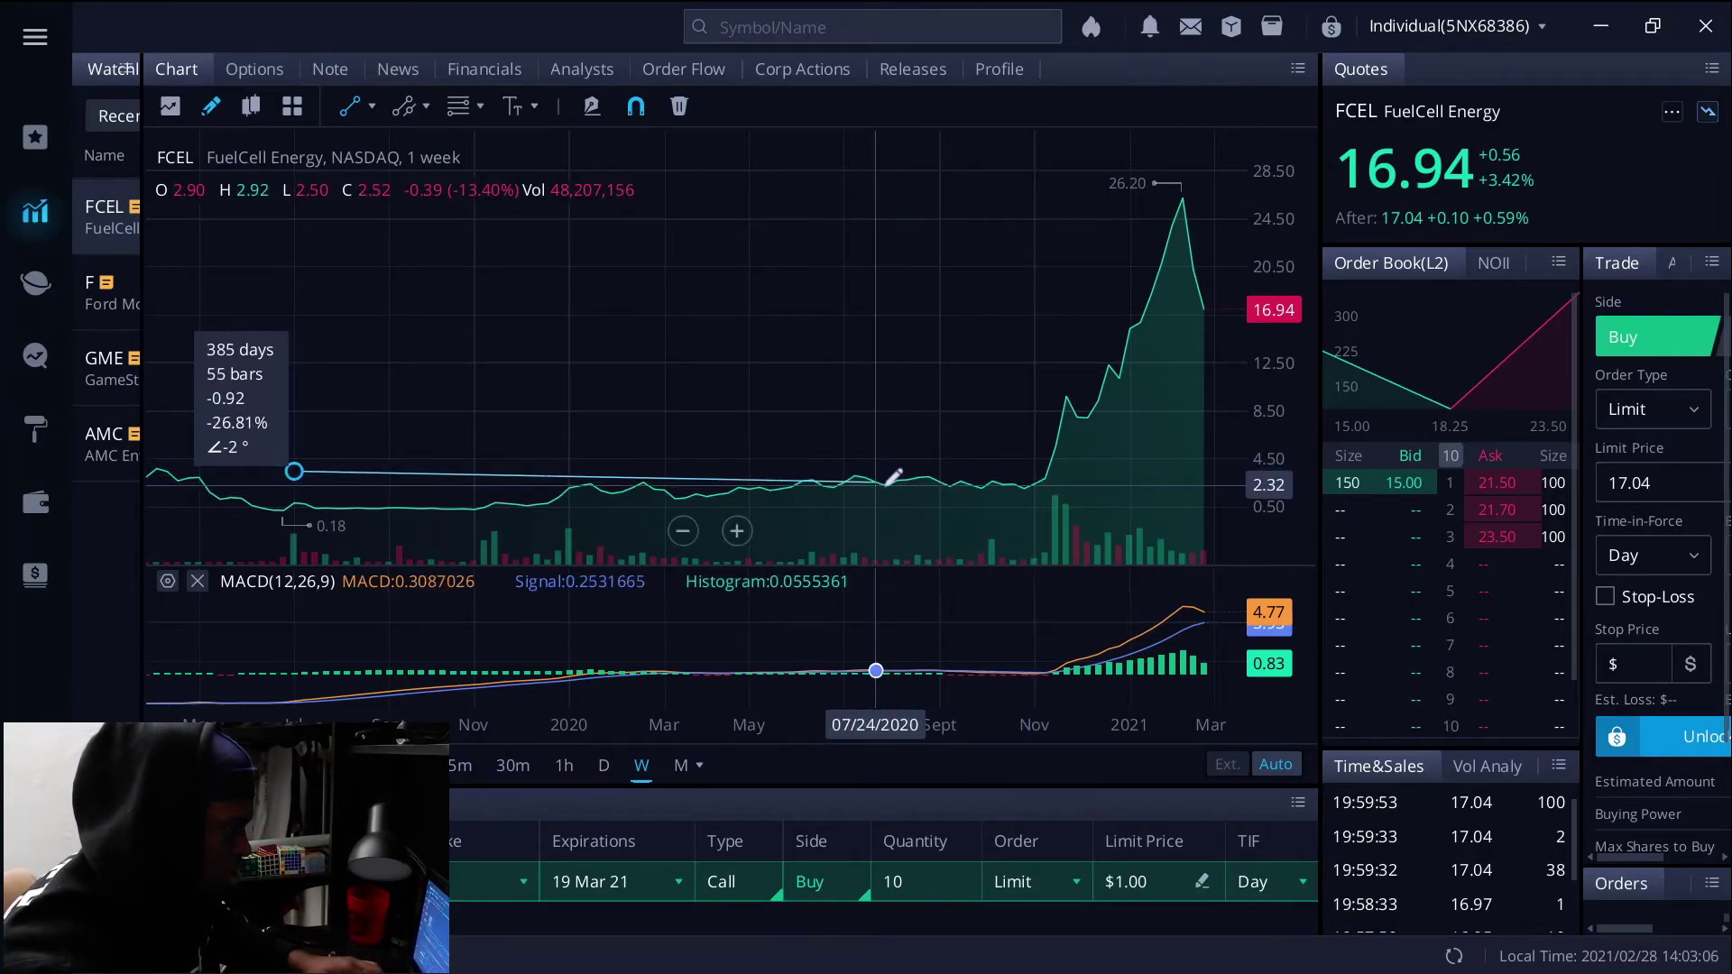
left_click(1002, 449)
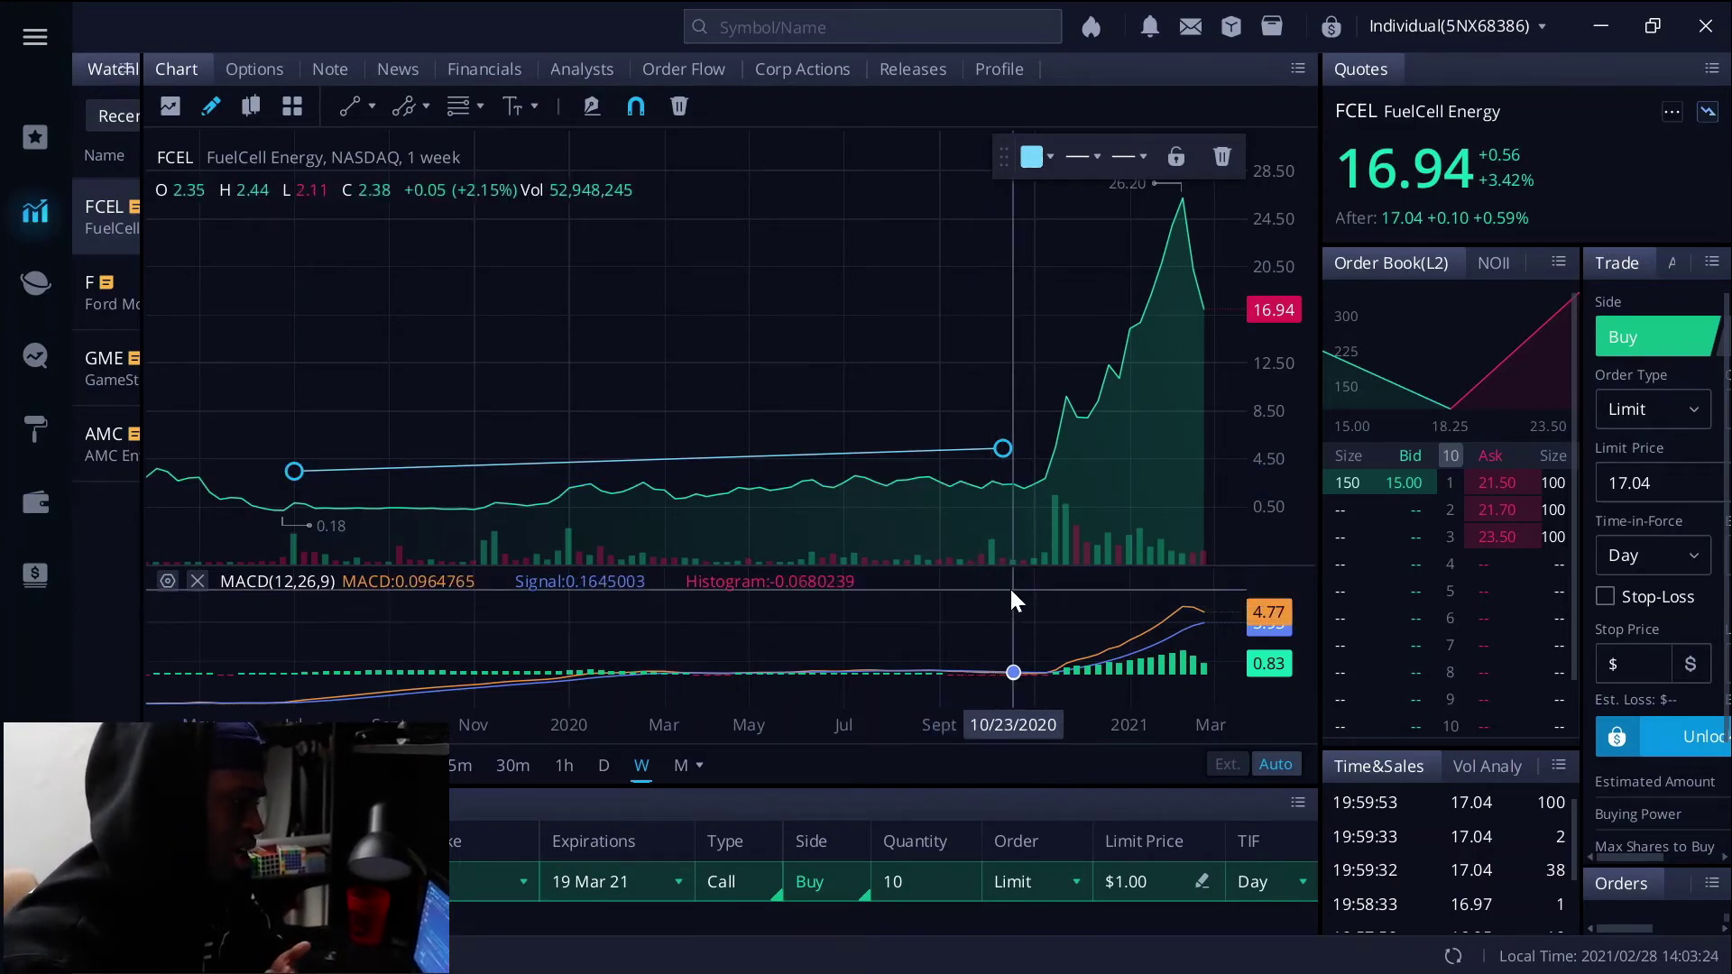
Step: Return to the notes in Chrome and highlight the advice "Pick companies that you support"
left_click(1590, 19)
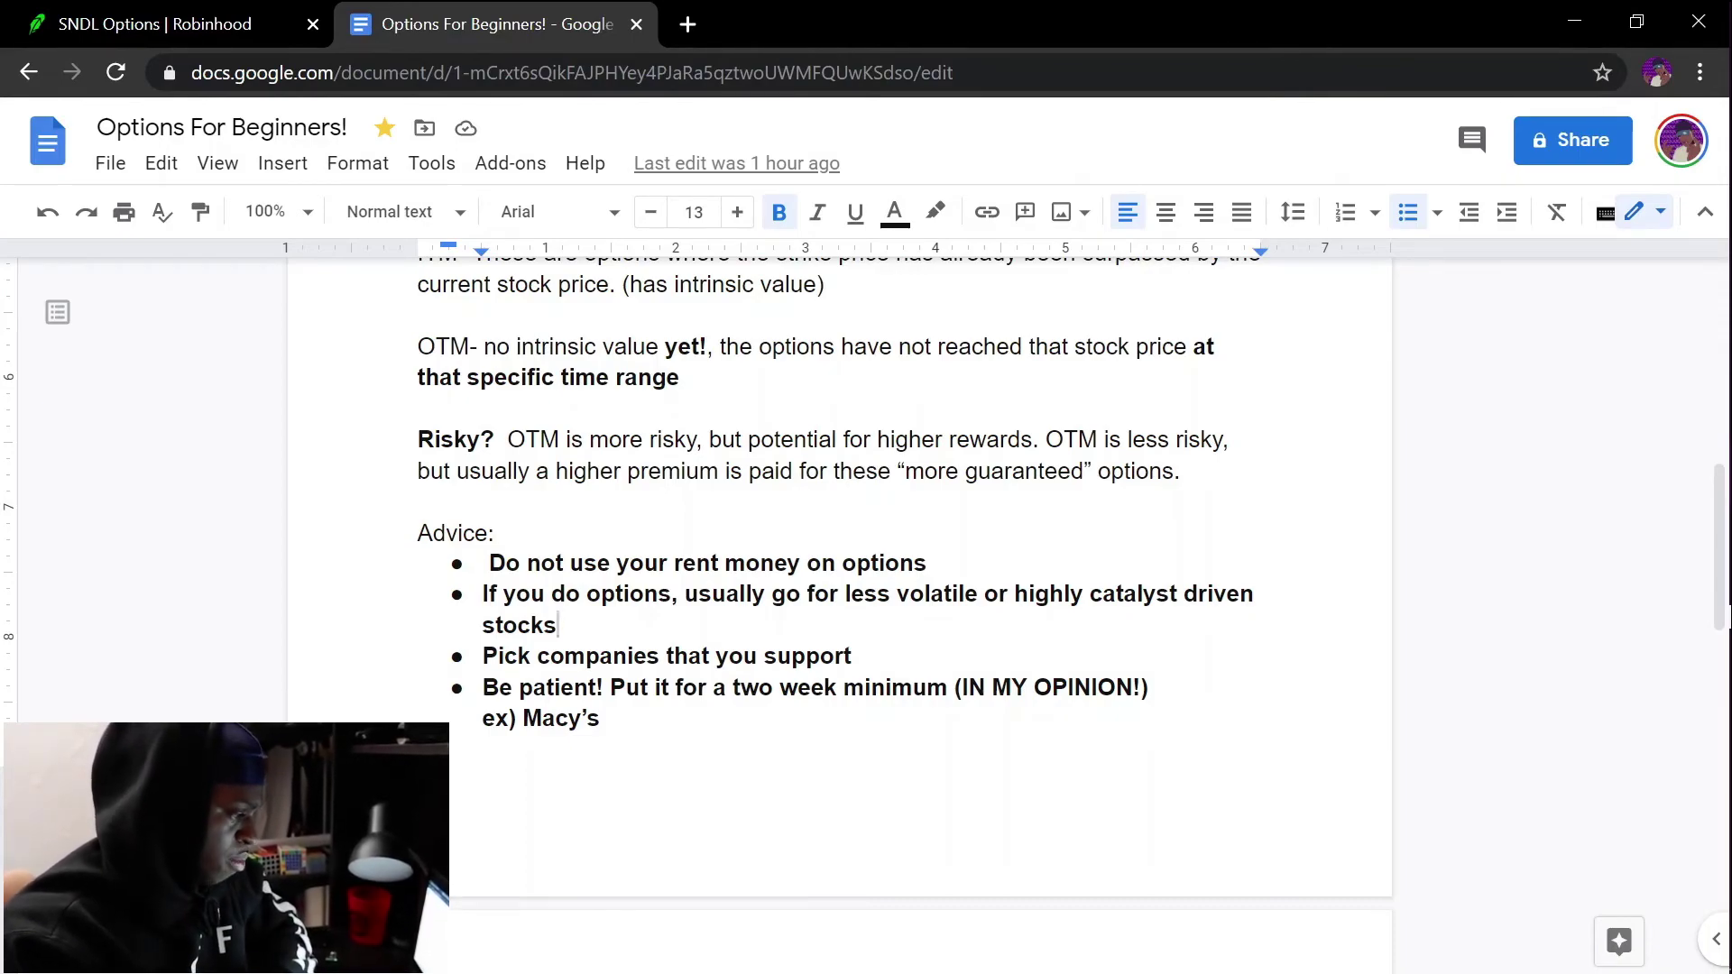
left_click_drag(482, 656, 843, 656)
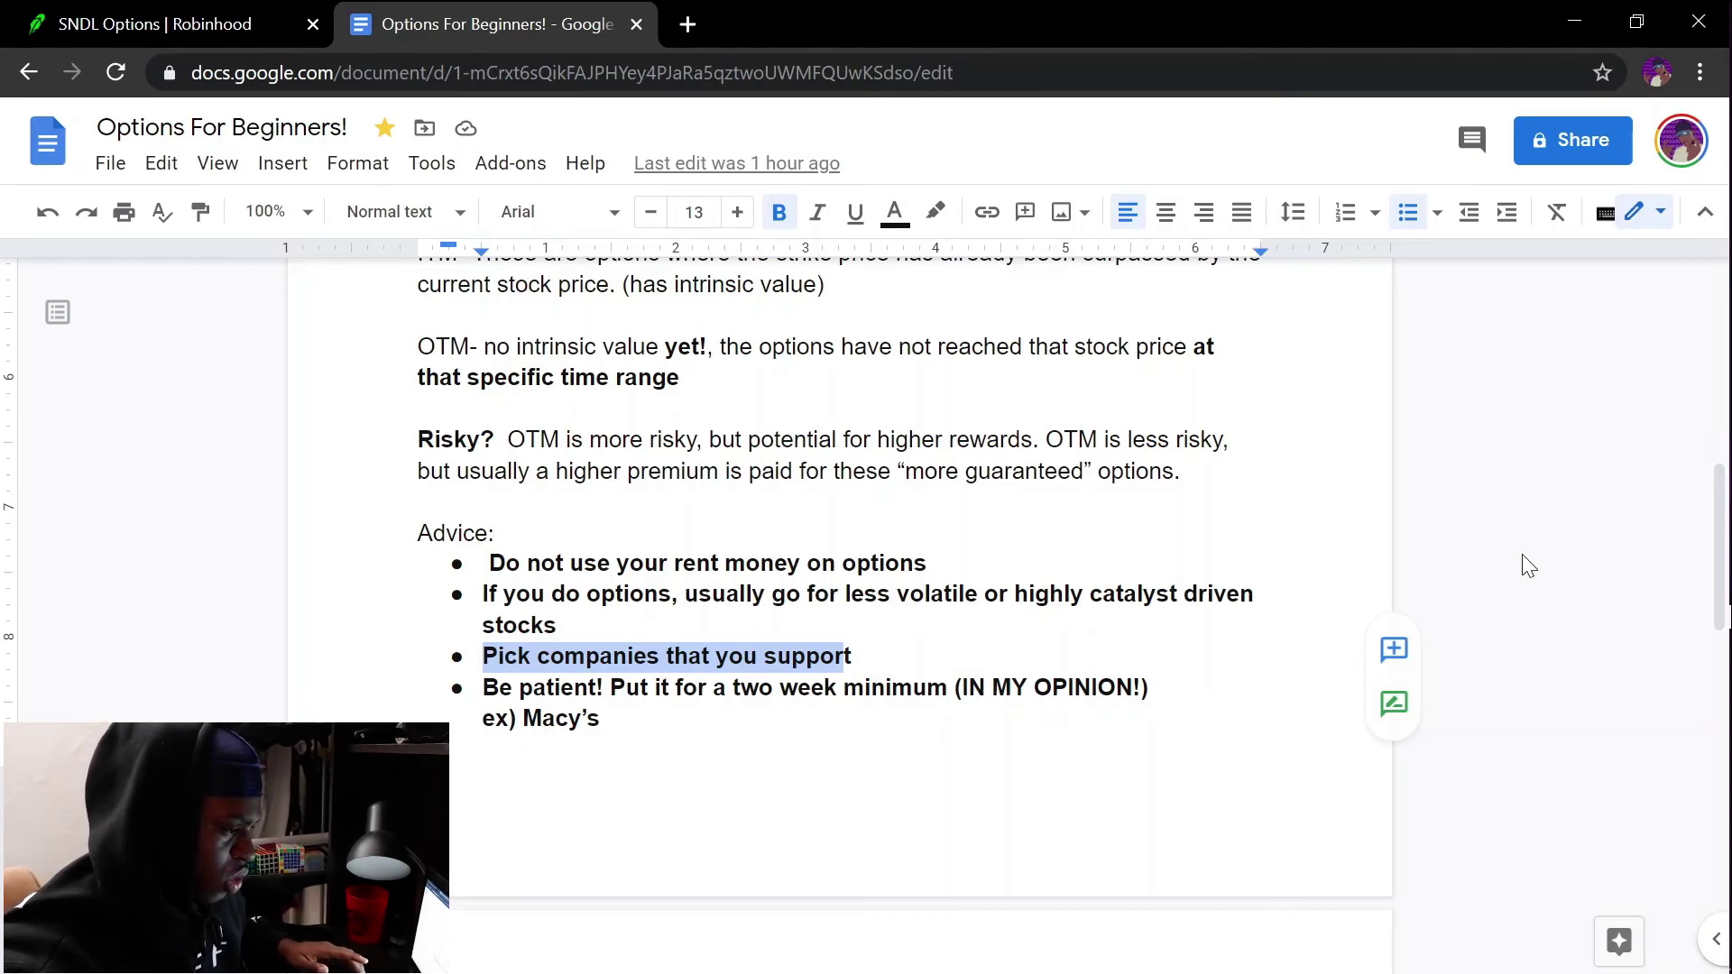
Step: Switch to Webull and open the SPY (SPDR S&P 500 ETF Trust) chart from the markets page
key("super")
left_click(1674, 536)
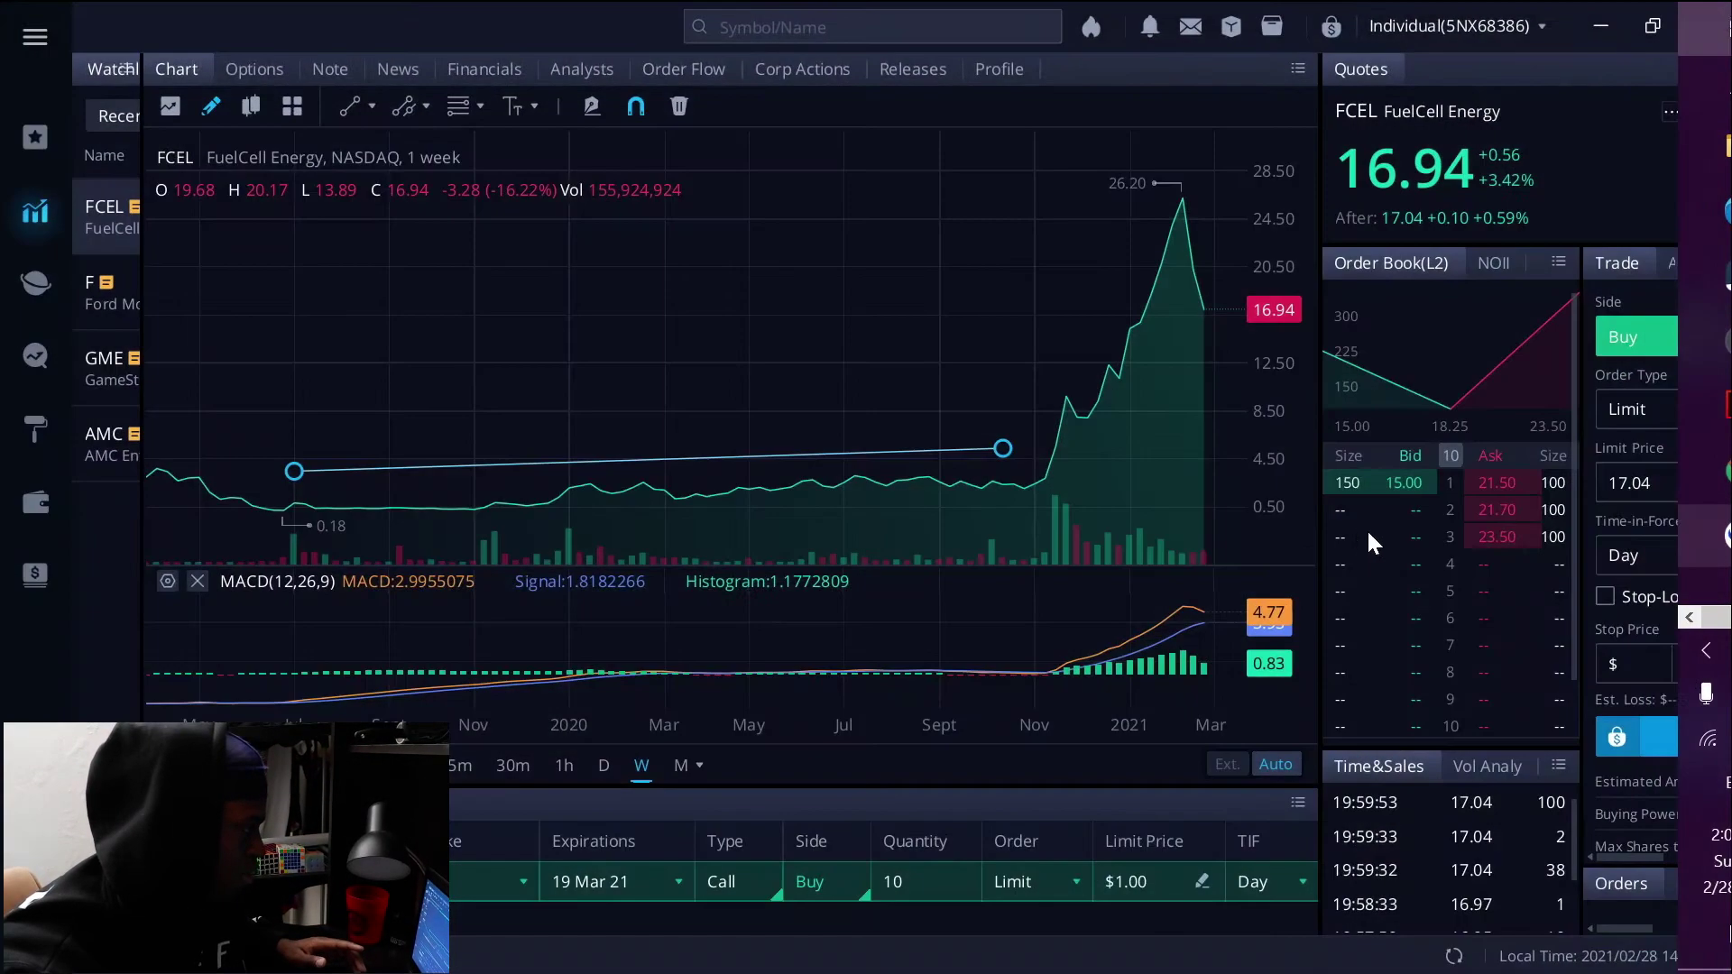
left_click(40, 135)
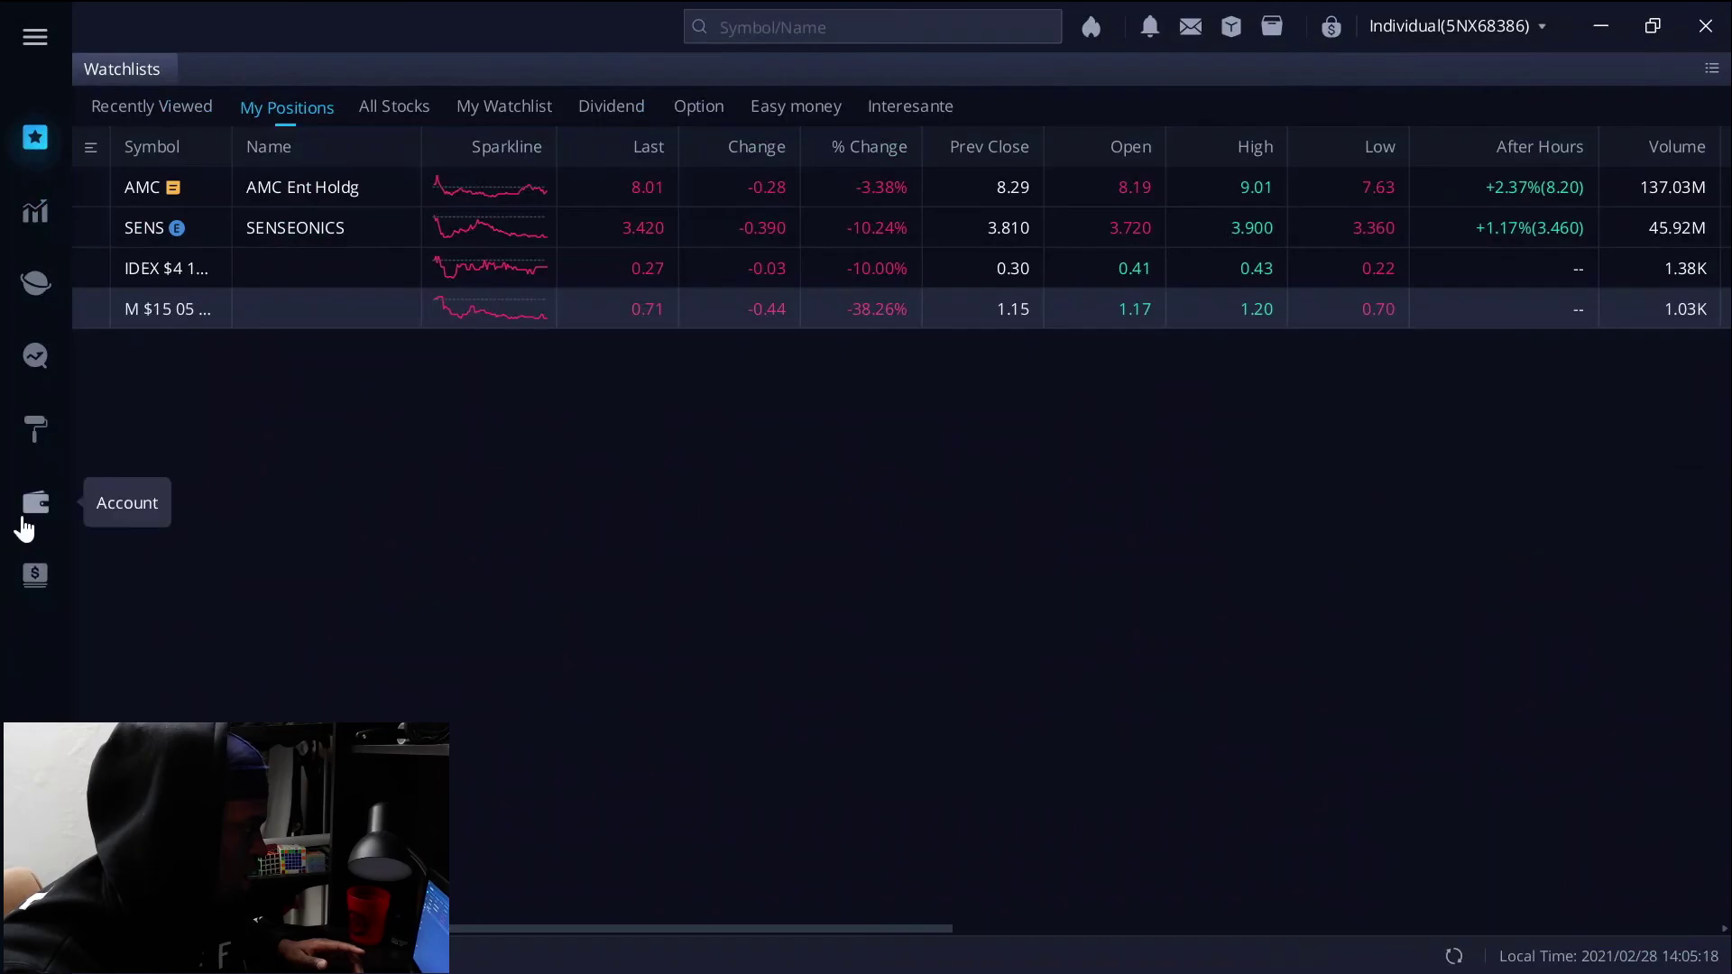
left_click(38, 291)
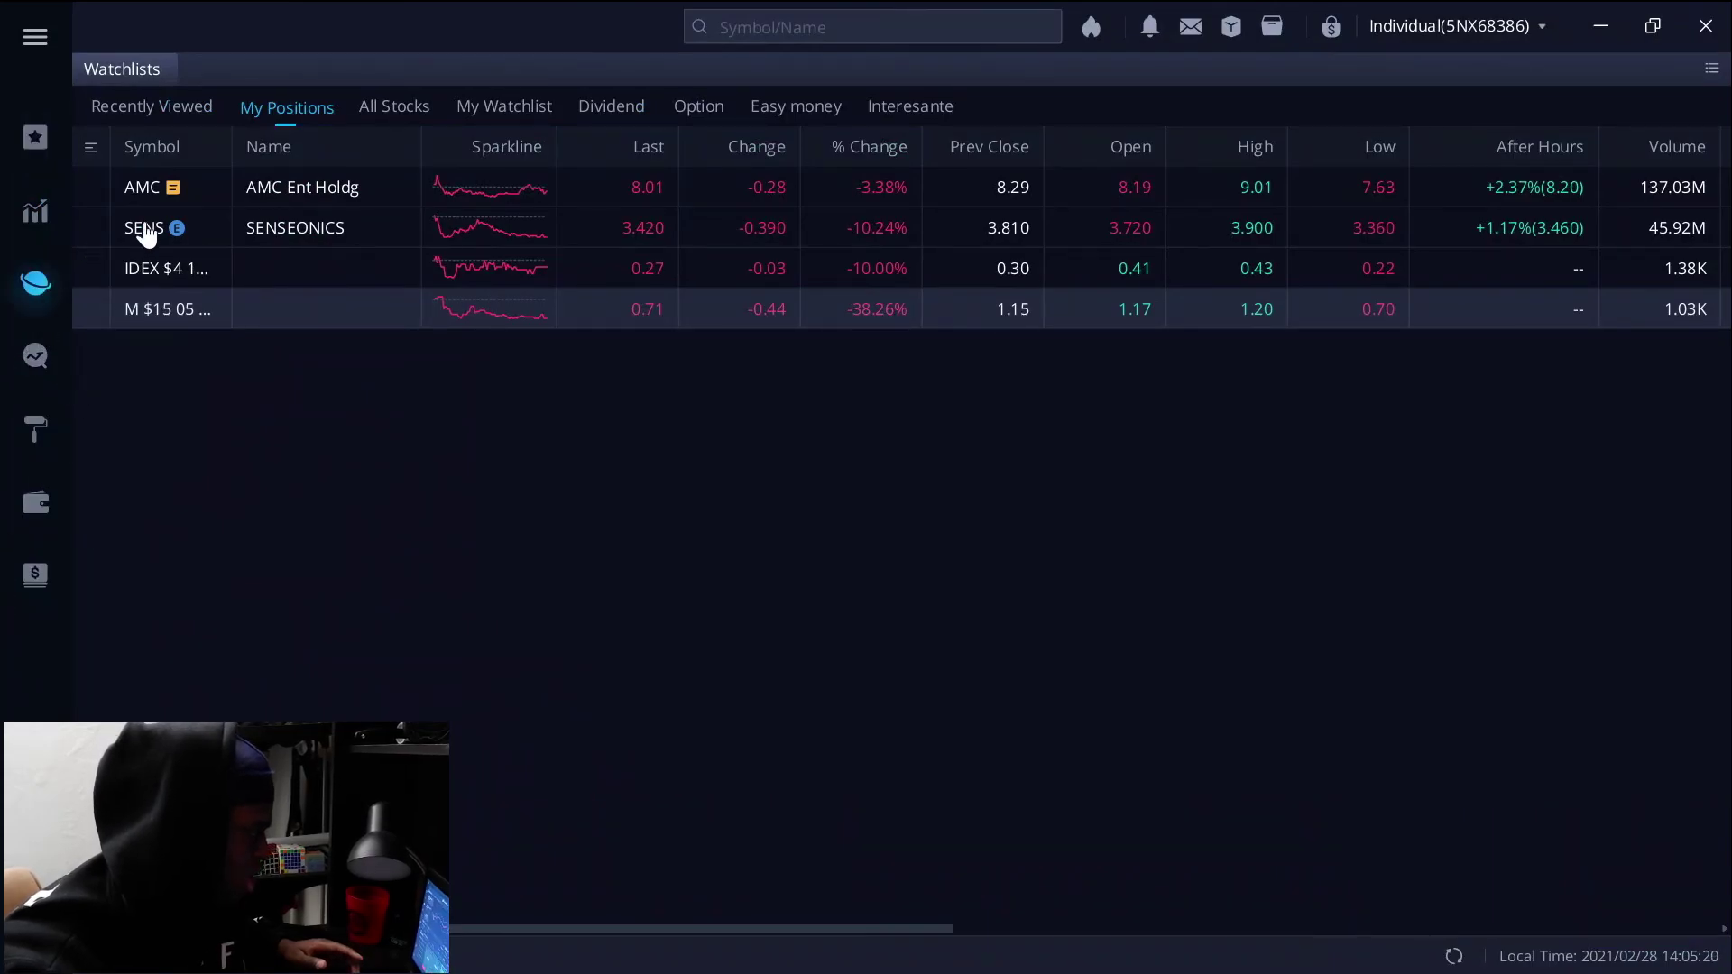
left_click(810, 331)
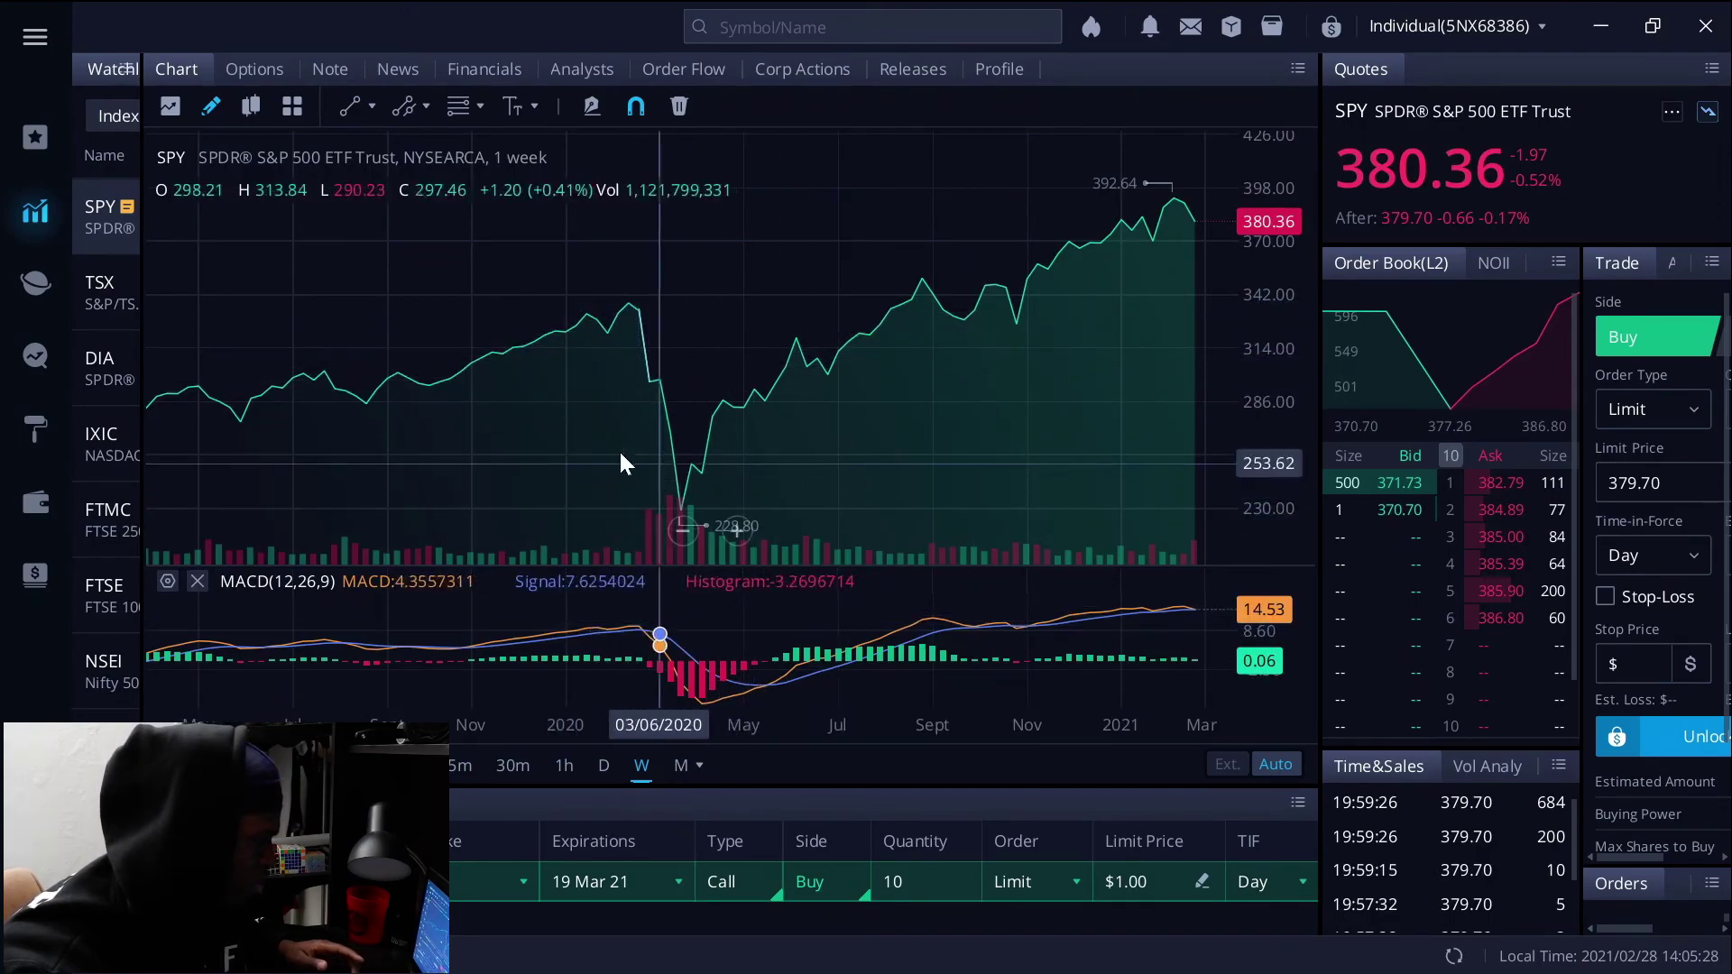
Step: Examine the early 2020 drop on SPY's weekly chart in wide and close view, and minimize Webull
scroll(570, 451, "down", 3)
scroll(554, 442, "down", 2)
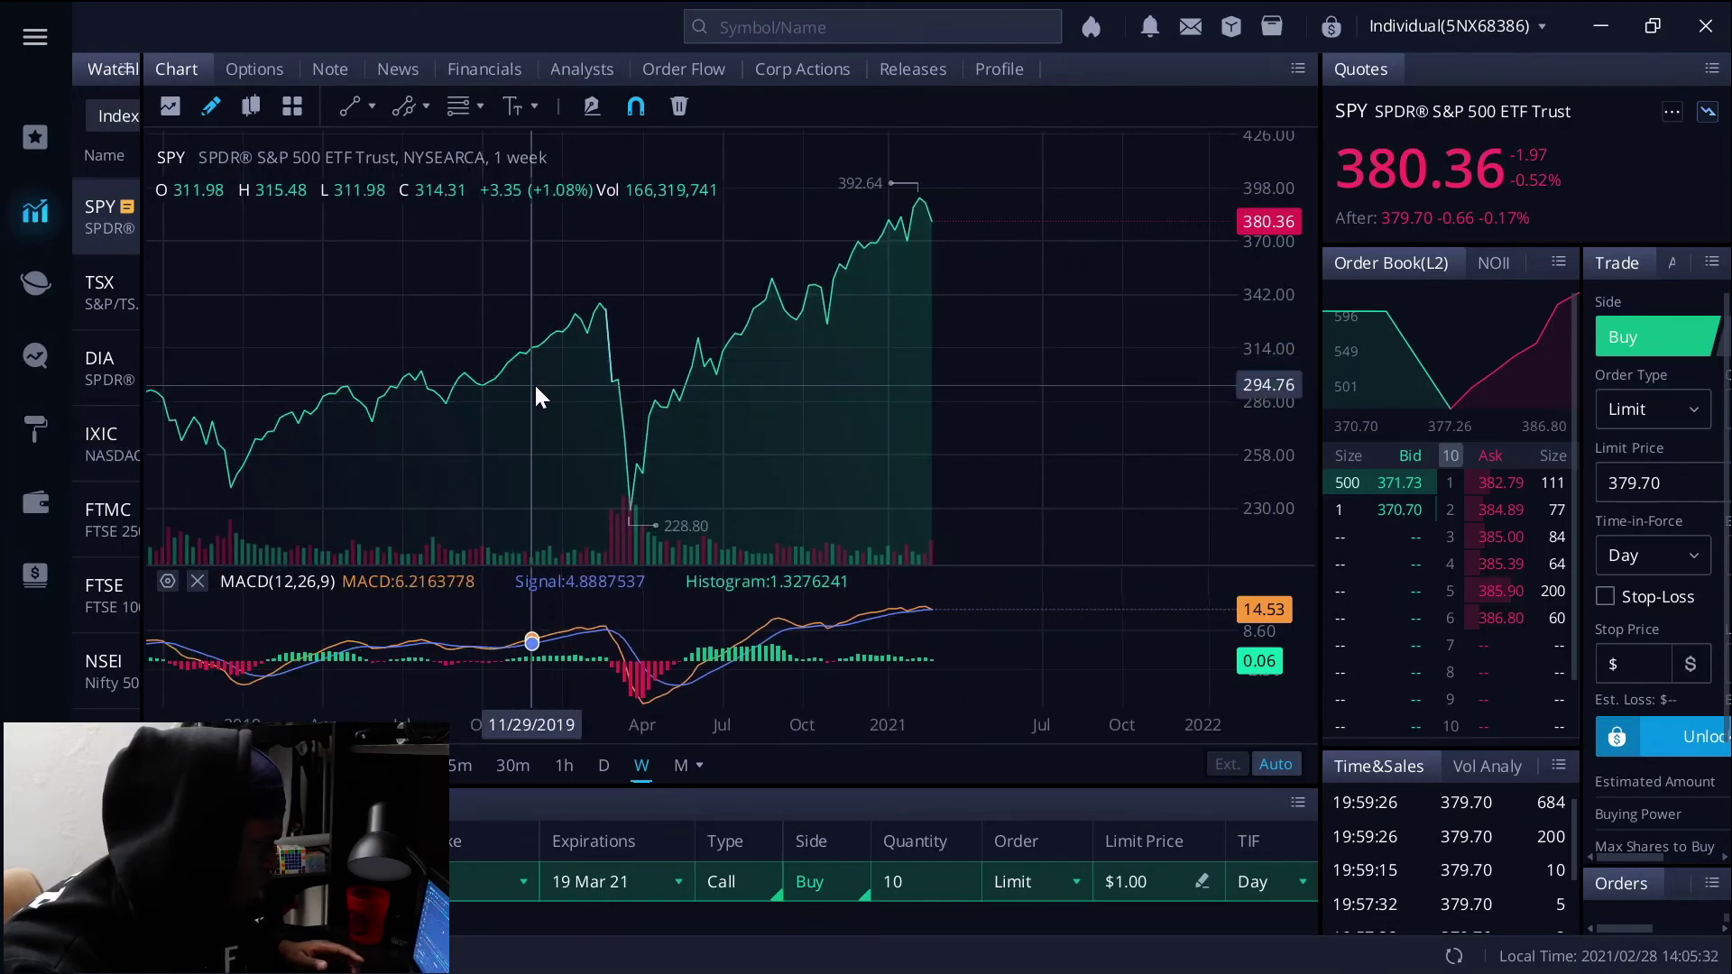
scroll(539, 333, "up", 5)
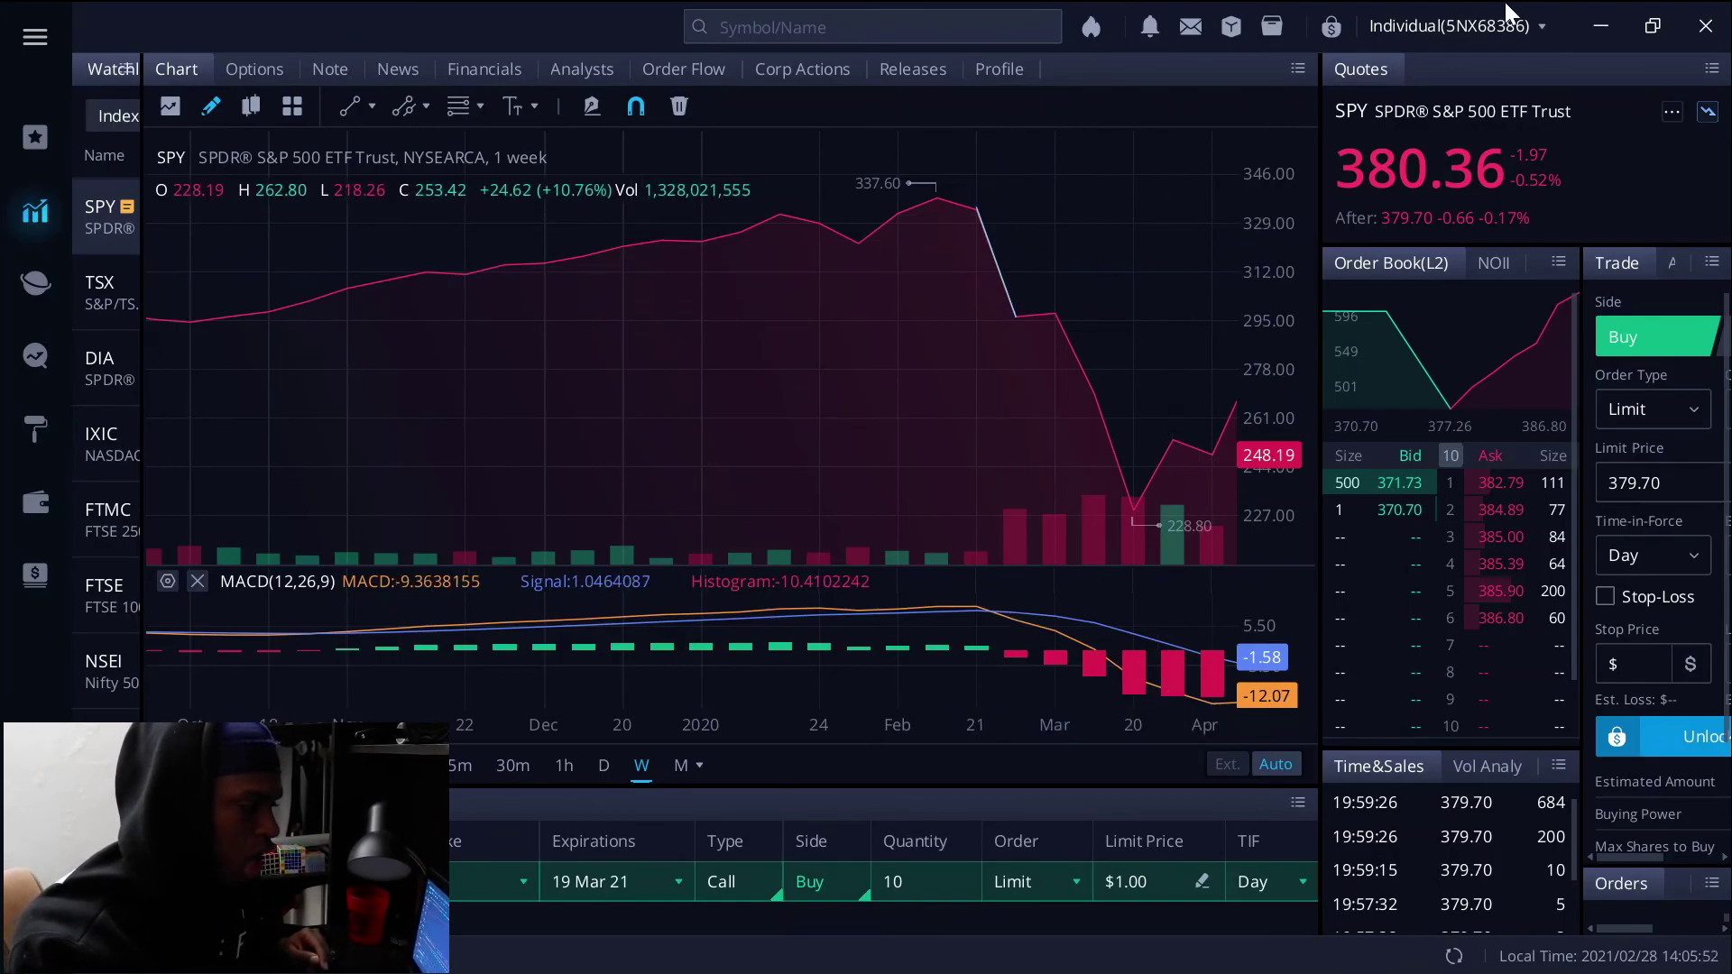
left_click(1581, 25)
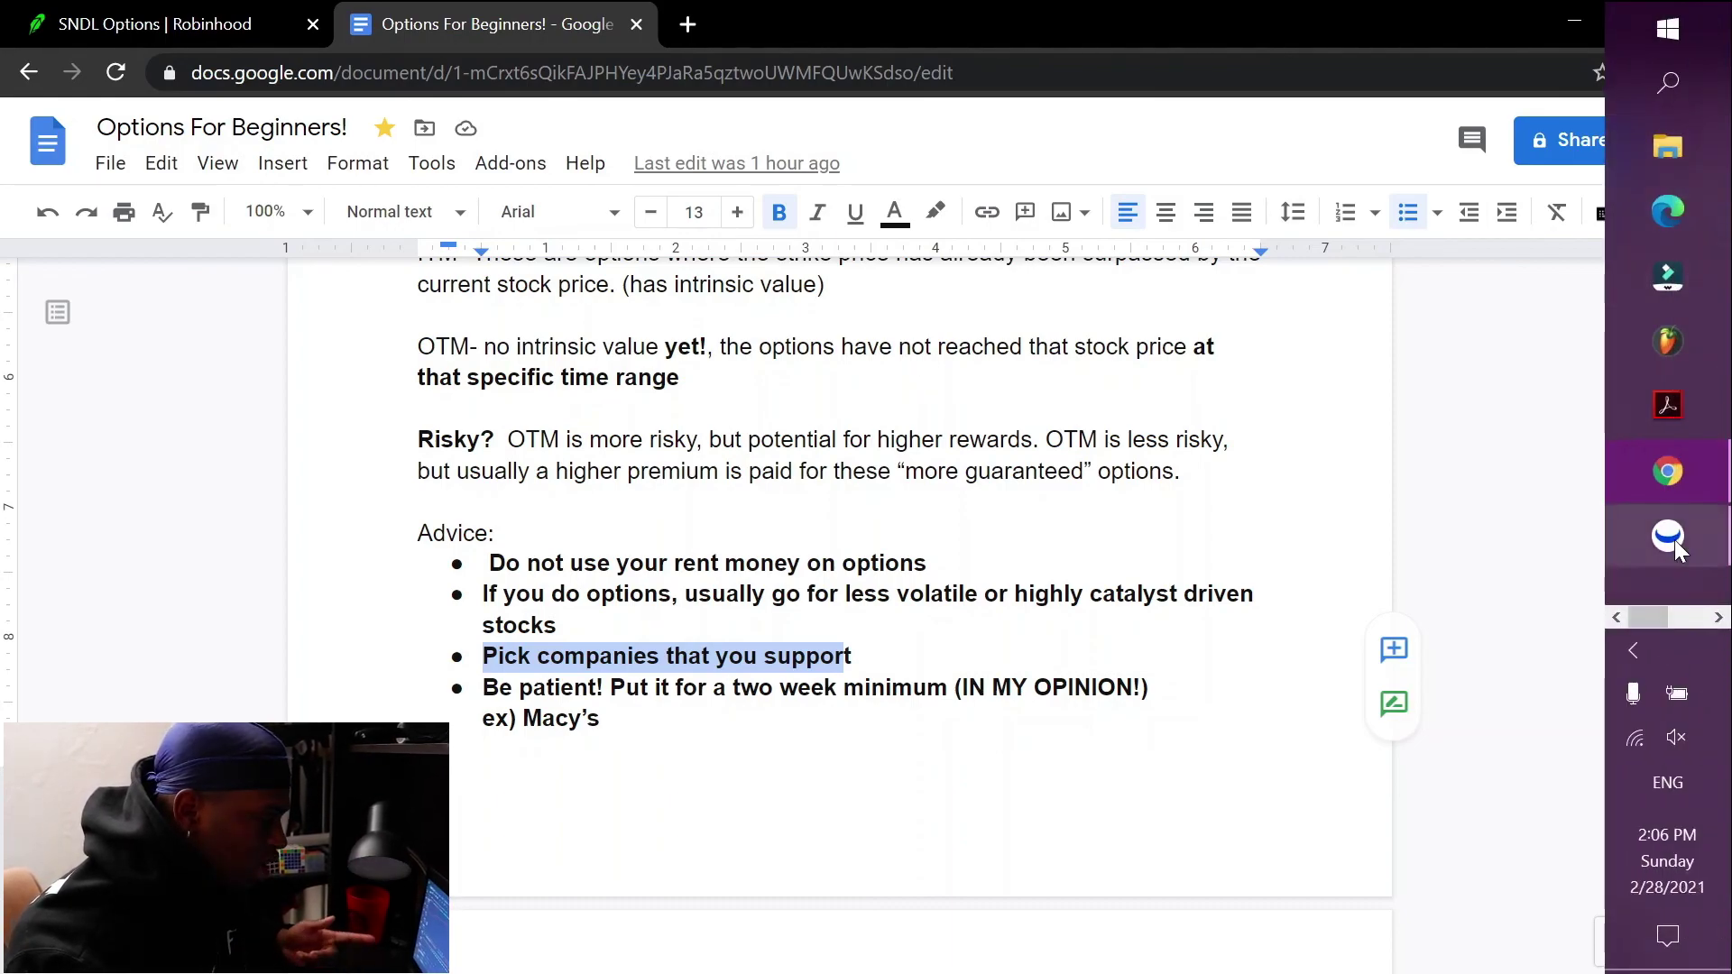
Step: Bring the SPY chart in Webull back up for another look, and minimize both Webull and Chrome
left_click(1675, 539)
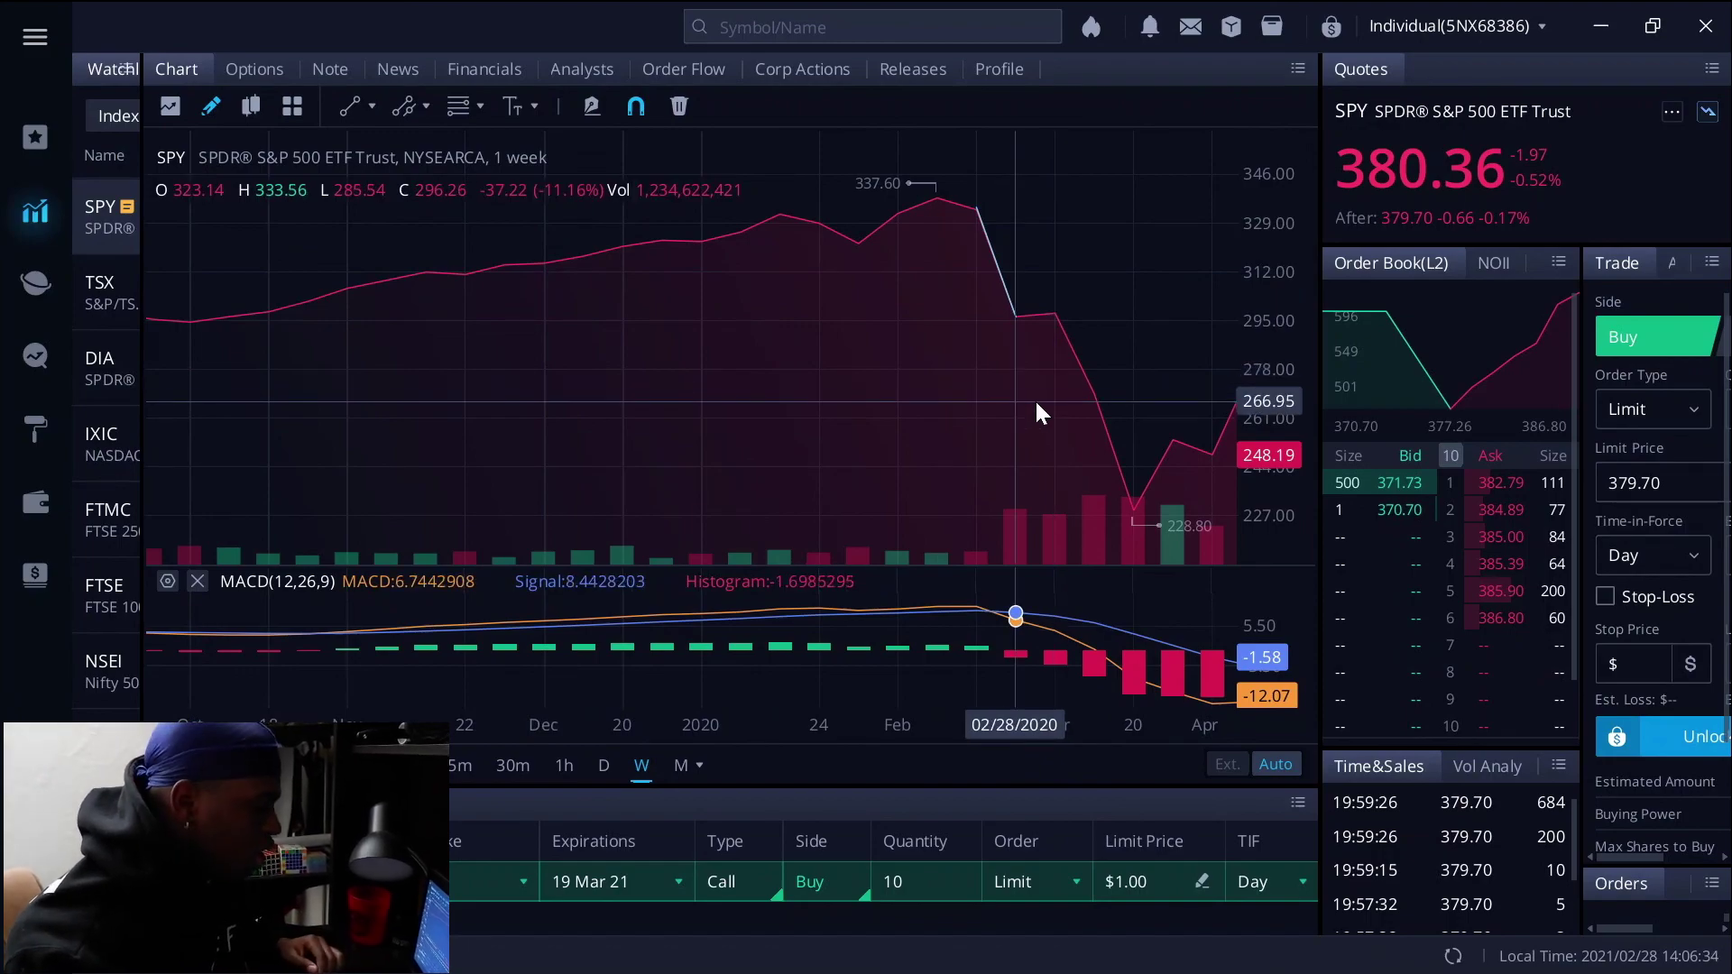
left_click(1599, 30)
left_click(1576, 22)
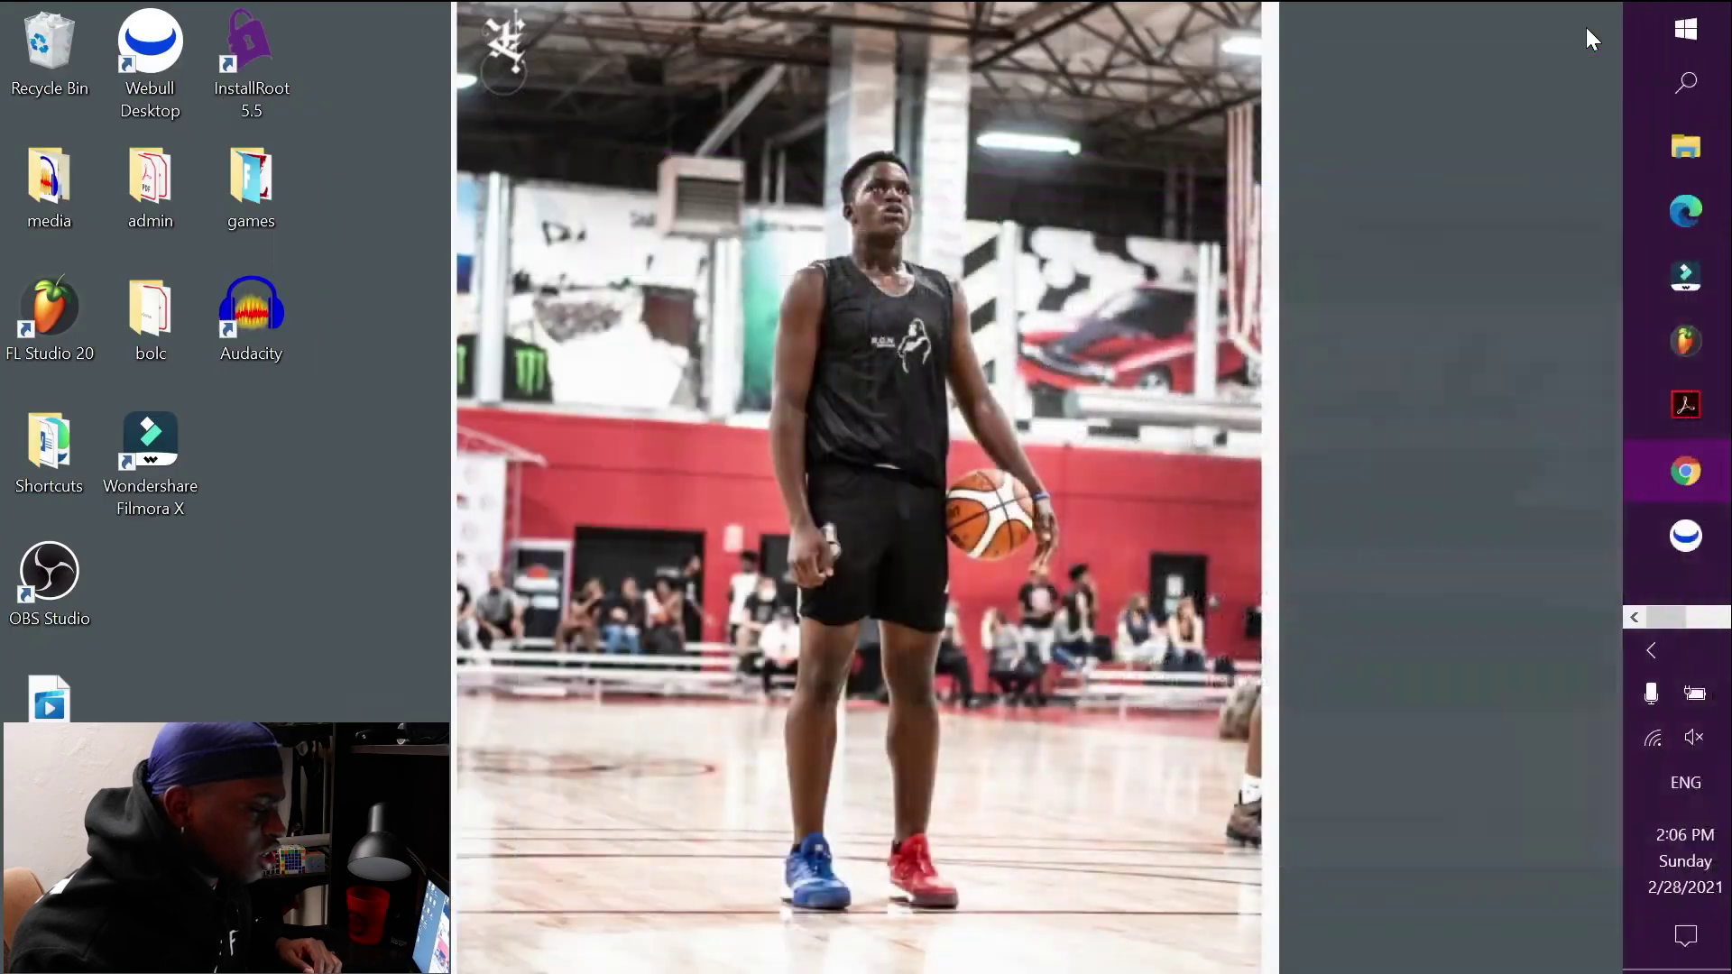